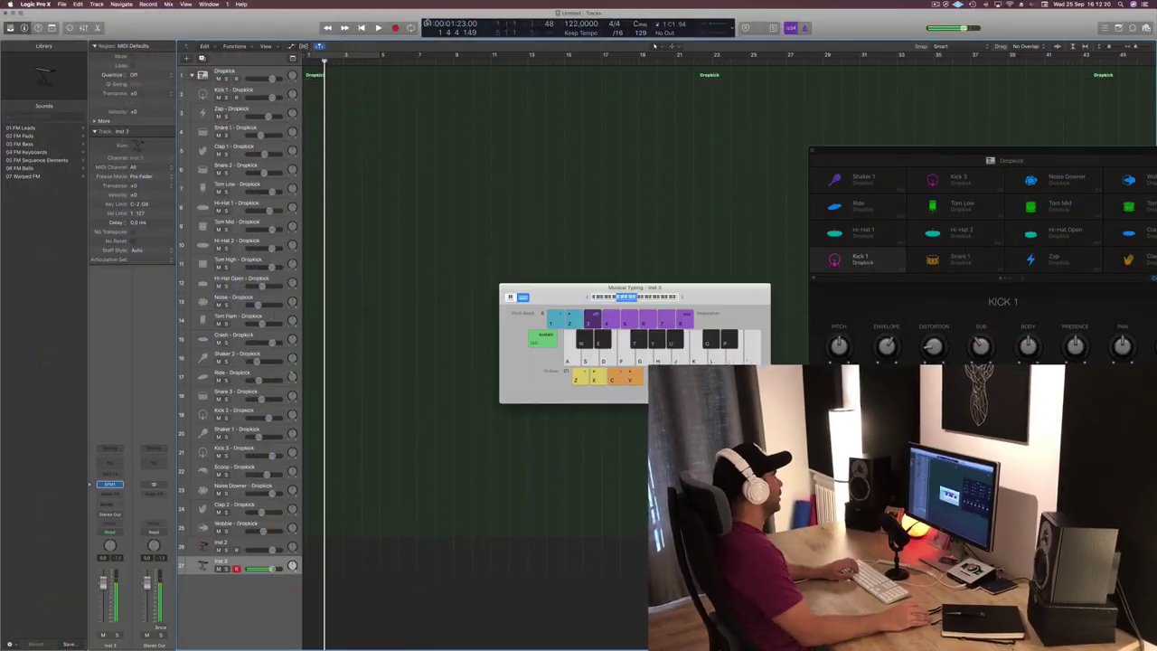
Select the Kick 1 track of the Dropkick kit and audition its sound with musical typing.
key(f)
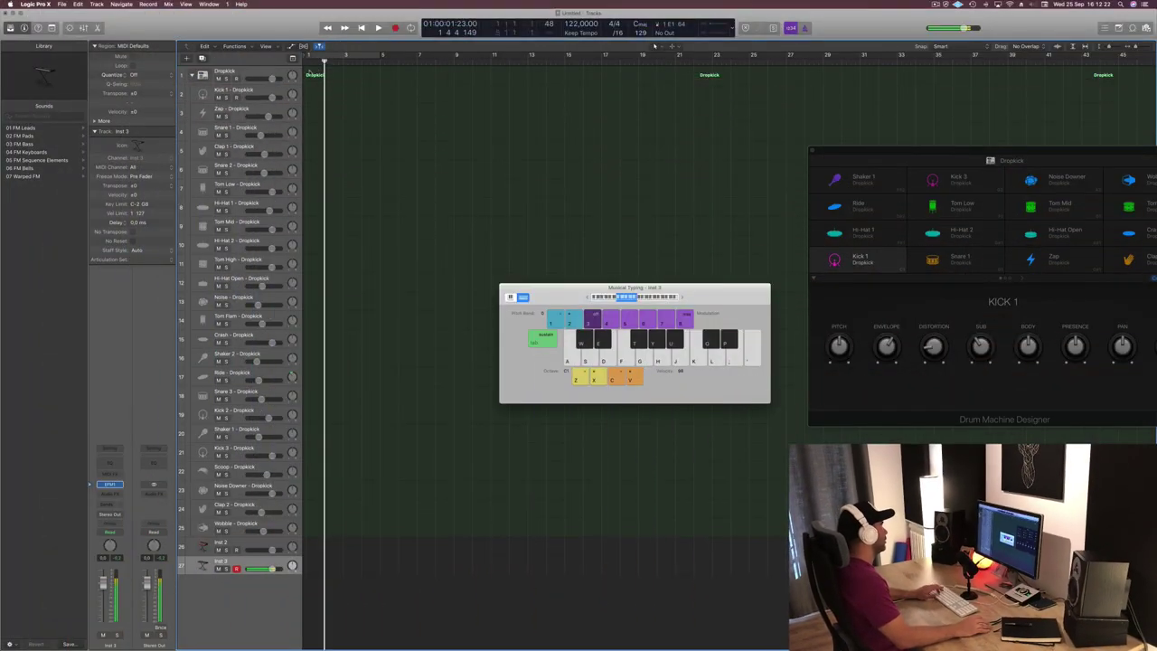
click(263, 73)
click(261, 92)
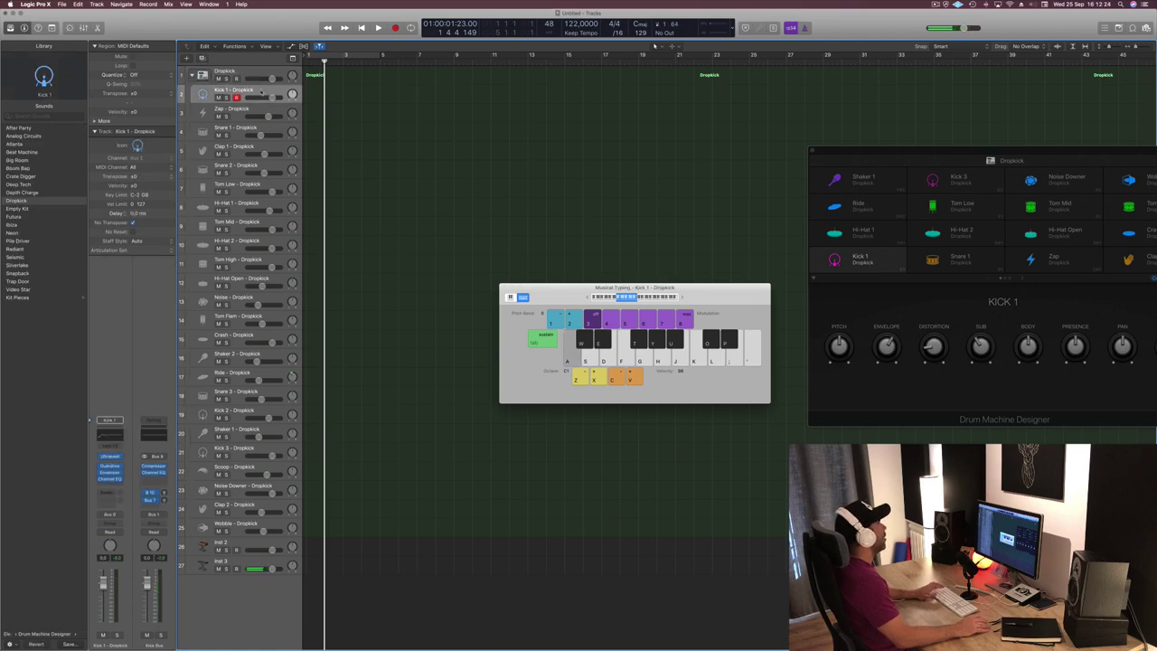
key(a)
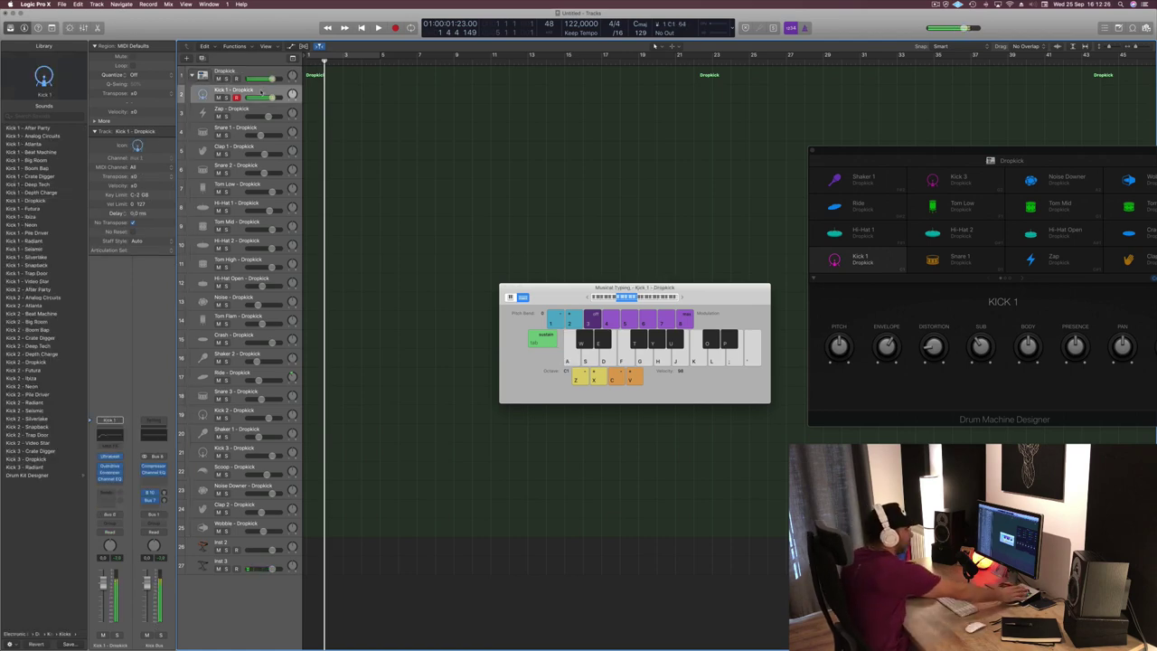
key(a)
Reposition the Drum Machine Designer window and record a two-bar kick pattern with a hit on every beat into the main Dropkick track.
drag(1022, 154, 830, 79)
key(r)
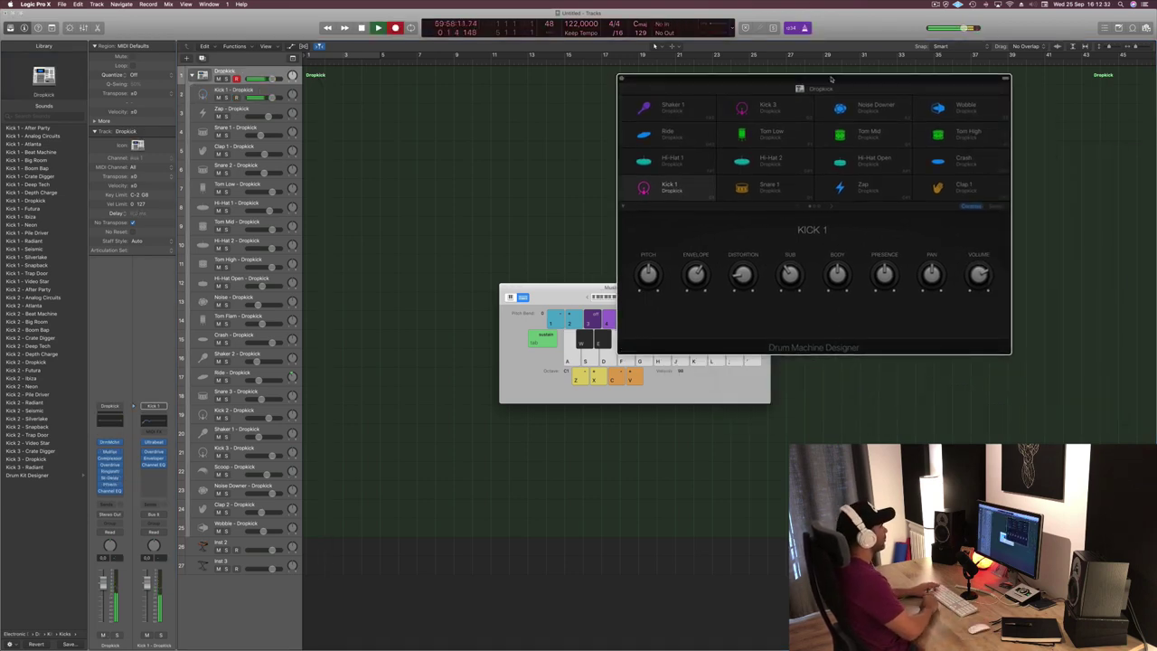
key(a)
key(a)
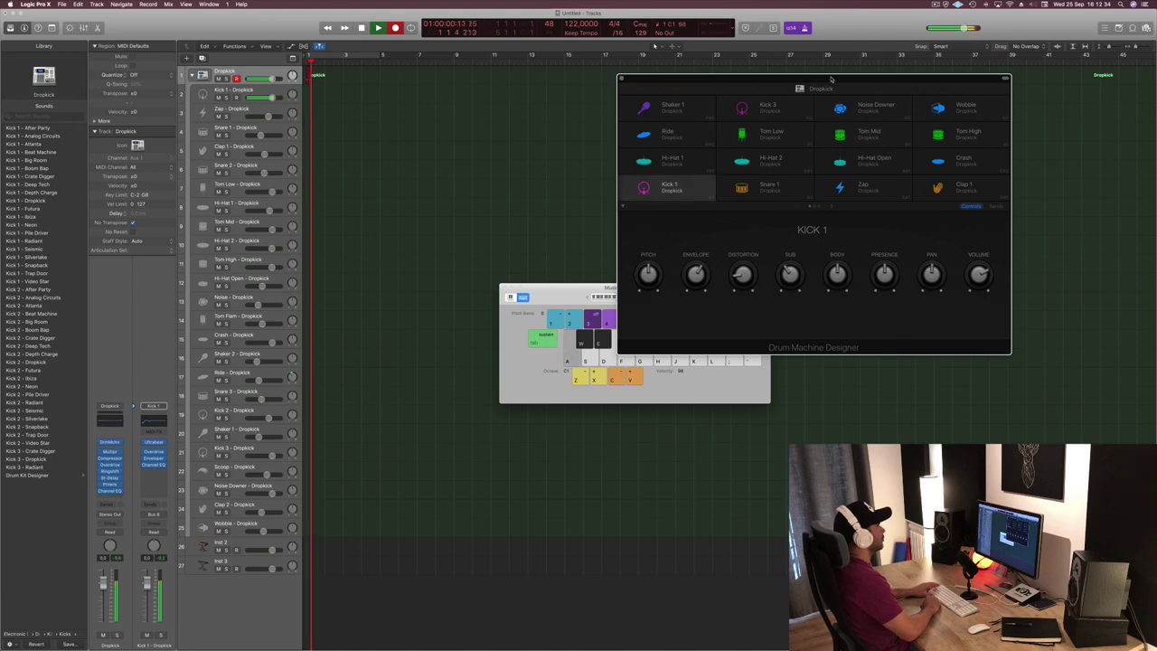
key(a)
key(a)
key(a)
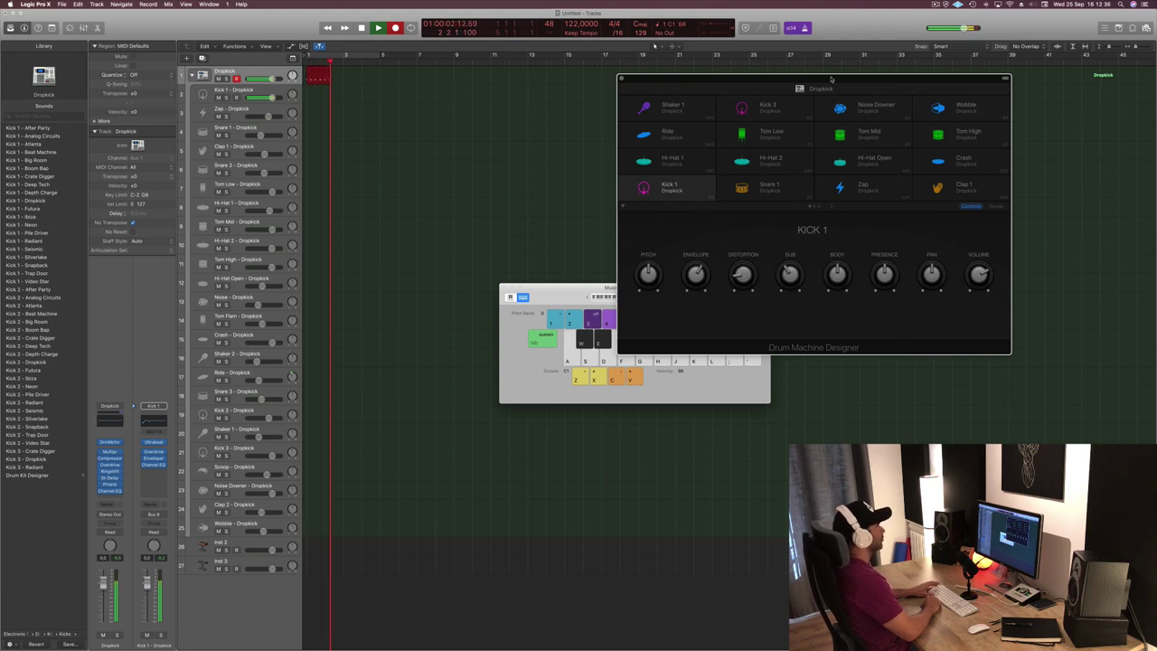
key(space)
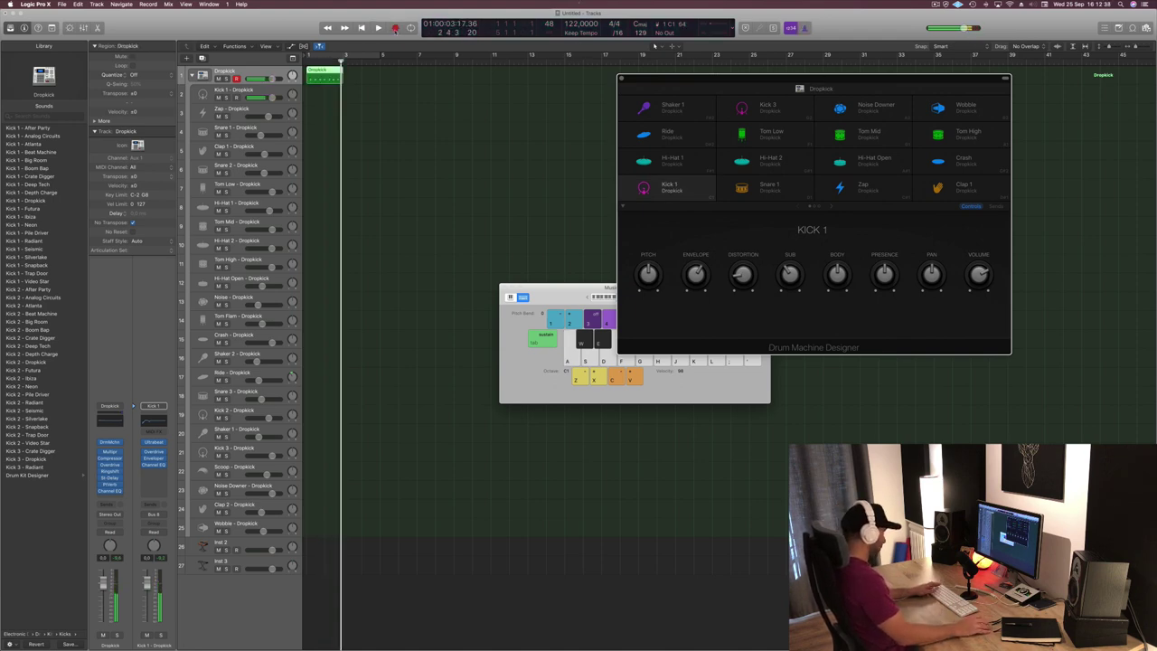
Move the recorded kick region down onto the Kick 1 track and open its notes in the Piano Roll.
drag(332, 72, 330, 93)
double_click(330, 93)
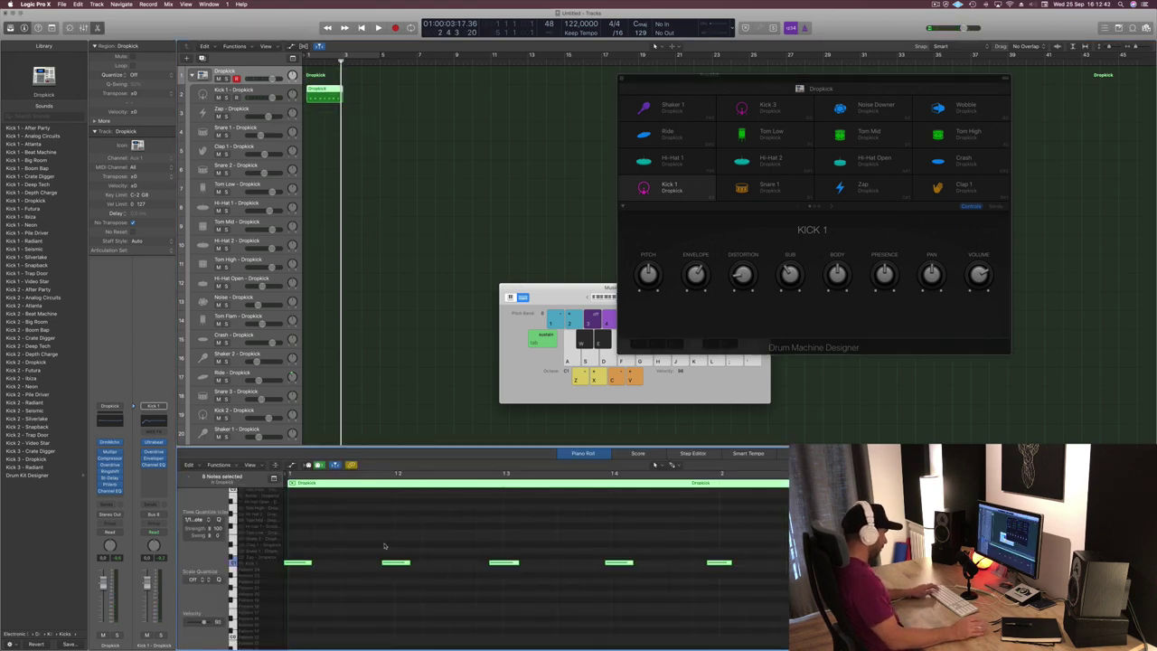
key(space)
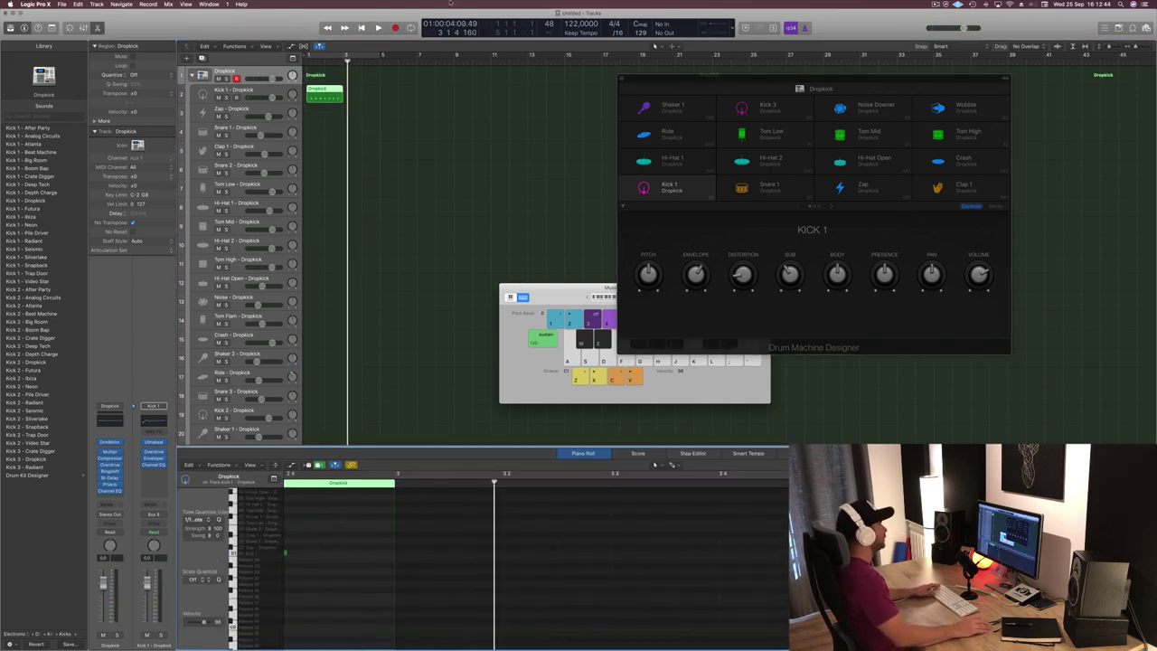
Set the cycle range to bars 1 through 4 and copy the kick region to bar 3.
click(370, 56)
drag(320, 92, 359, 99)
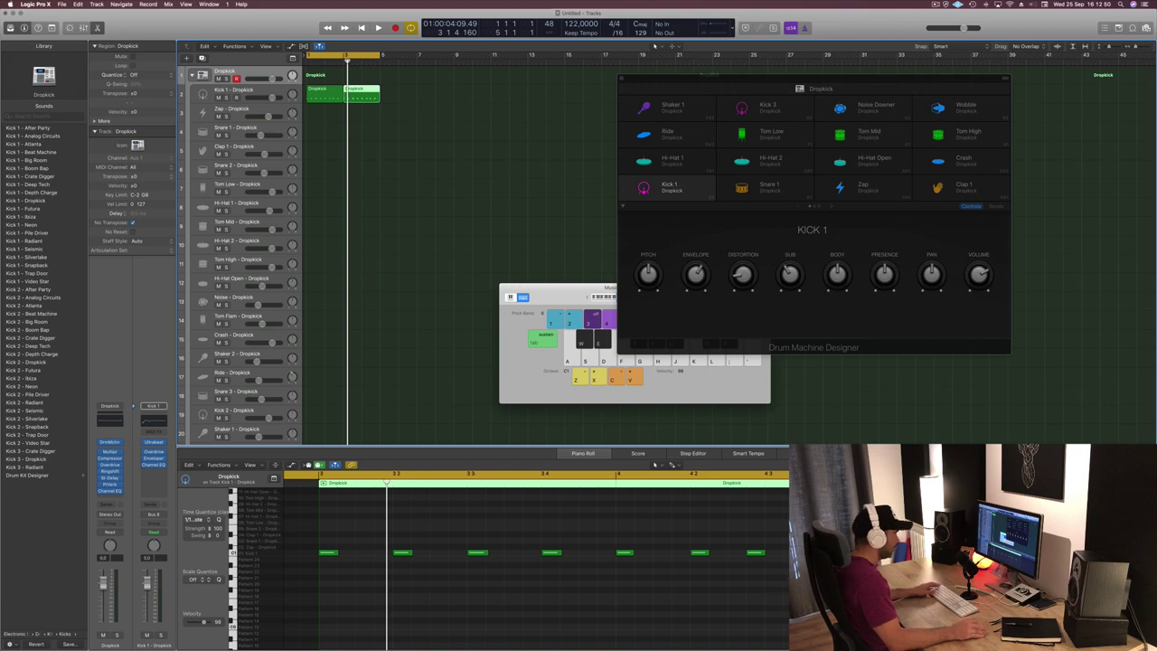
Align the mistimed seventh kick note in the second region to the beat, and replace the first region with a copy of it.
click(772, 549)
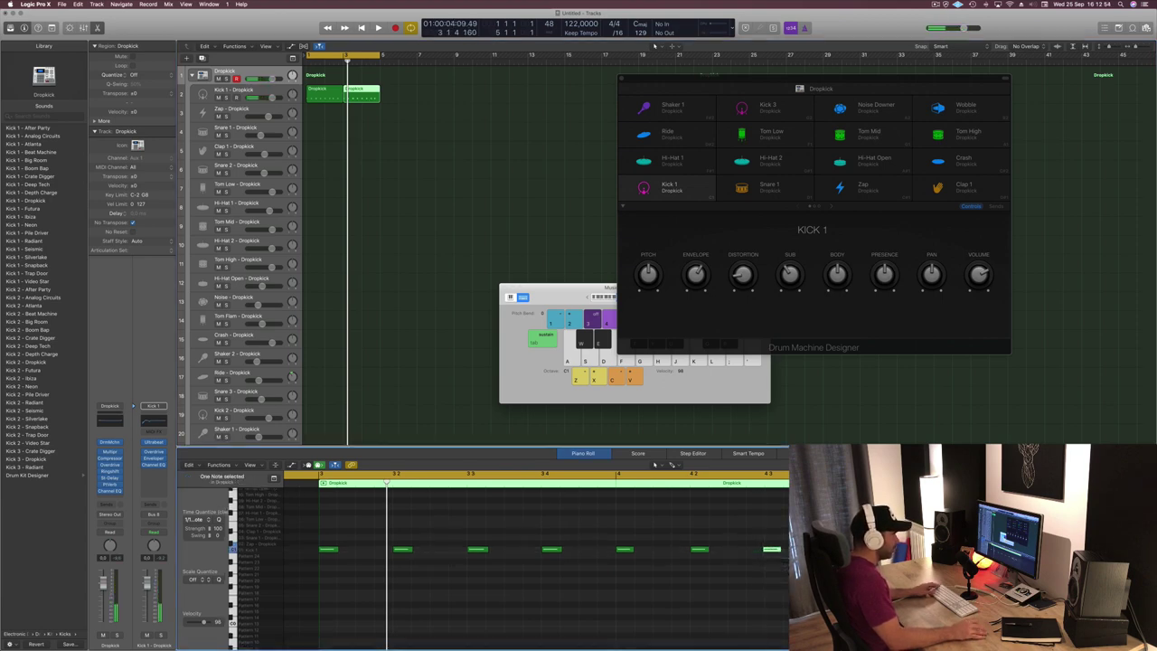
click(842, 569)
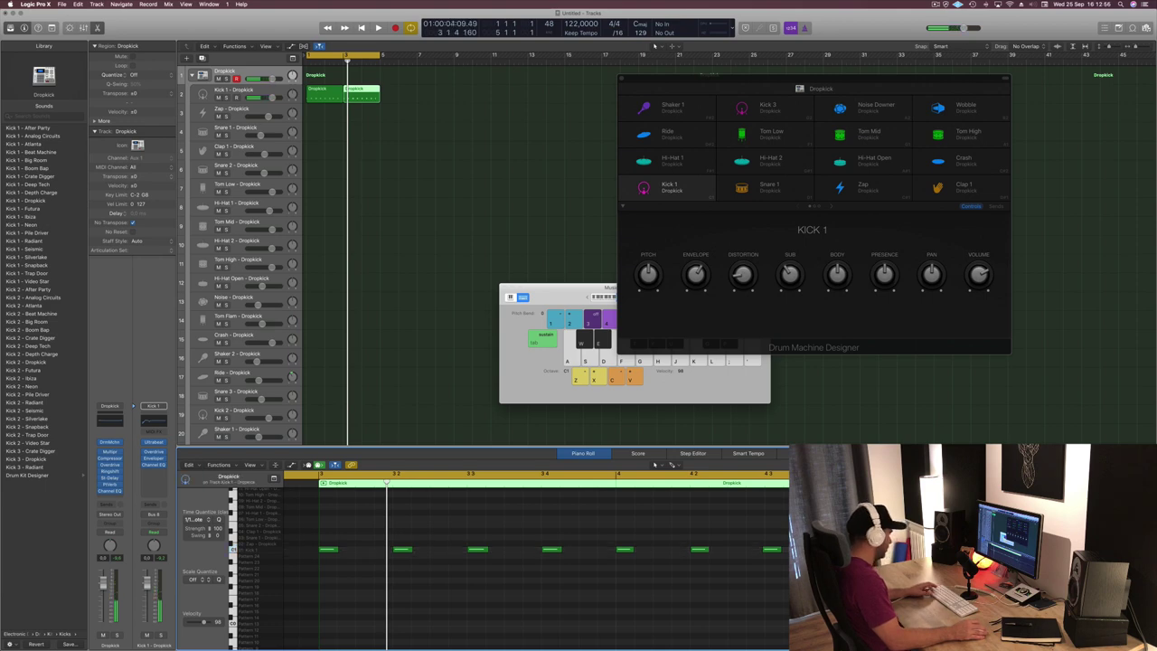
key(Return)
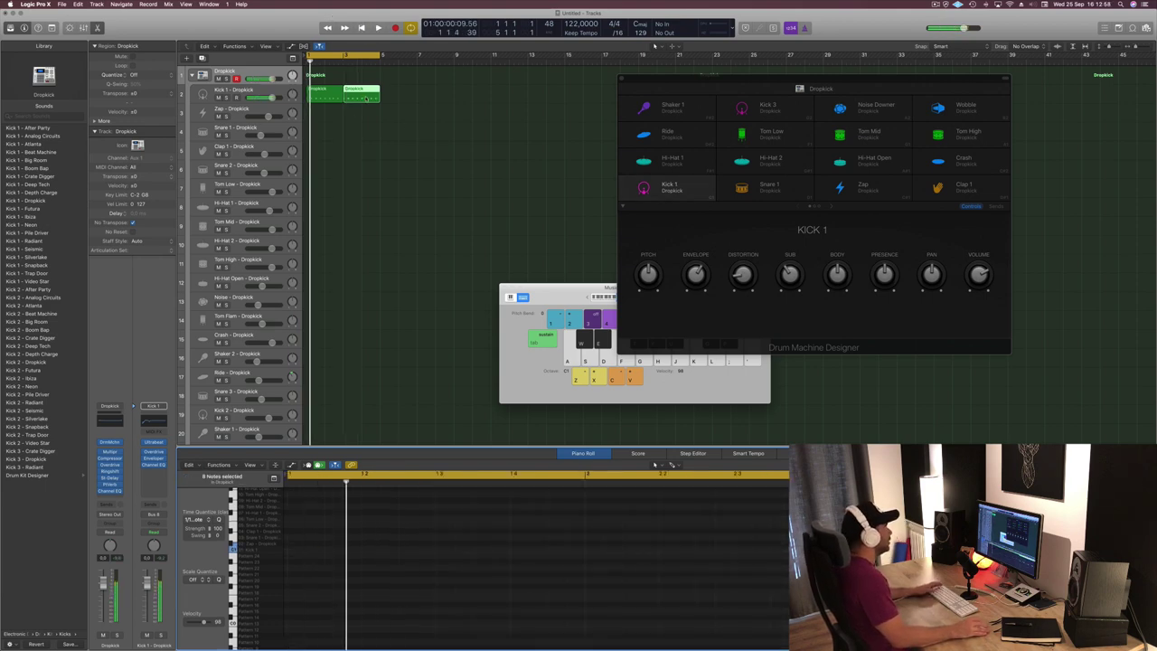
click(334, 96)
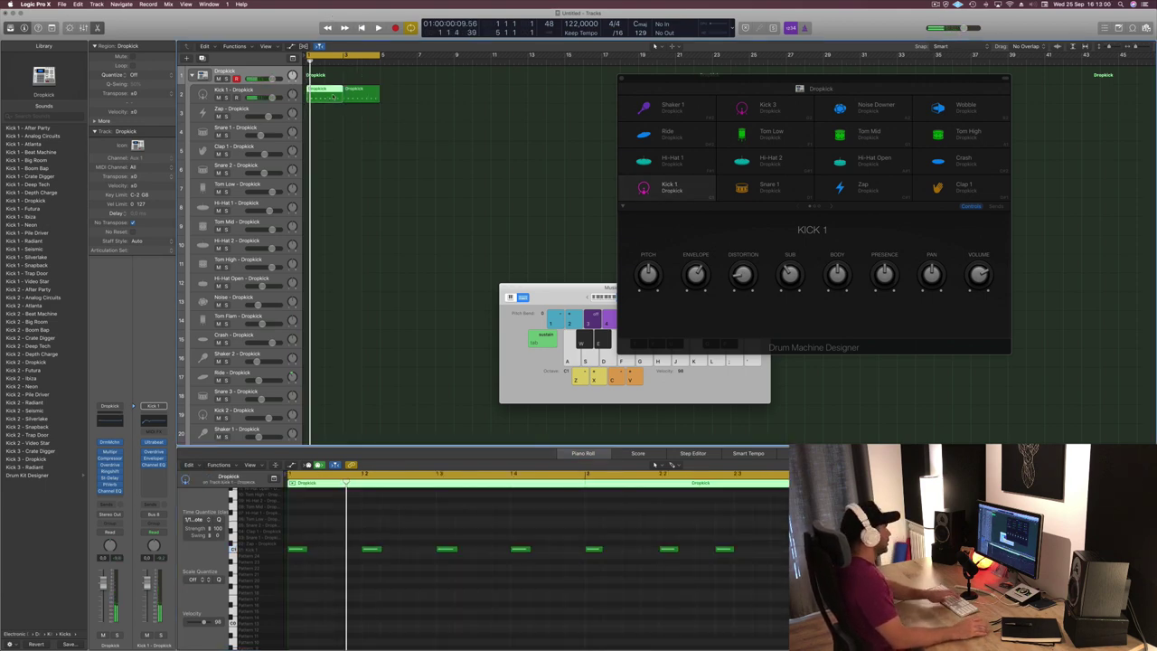
key(Delete)
mouse_move(355, 91)
mouse_down()
mouse_move(322, 95)
mouse_move(362, 97)
mouse_up()
Play back the looped kick pattern and move the Drum Machine Designer window away from the middle of the arrangement.
key(space)
click(265, 90)
key(space)
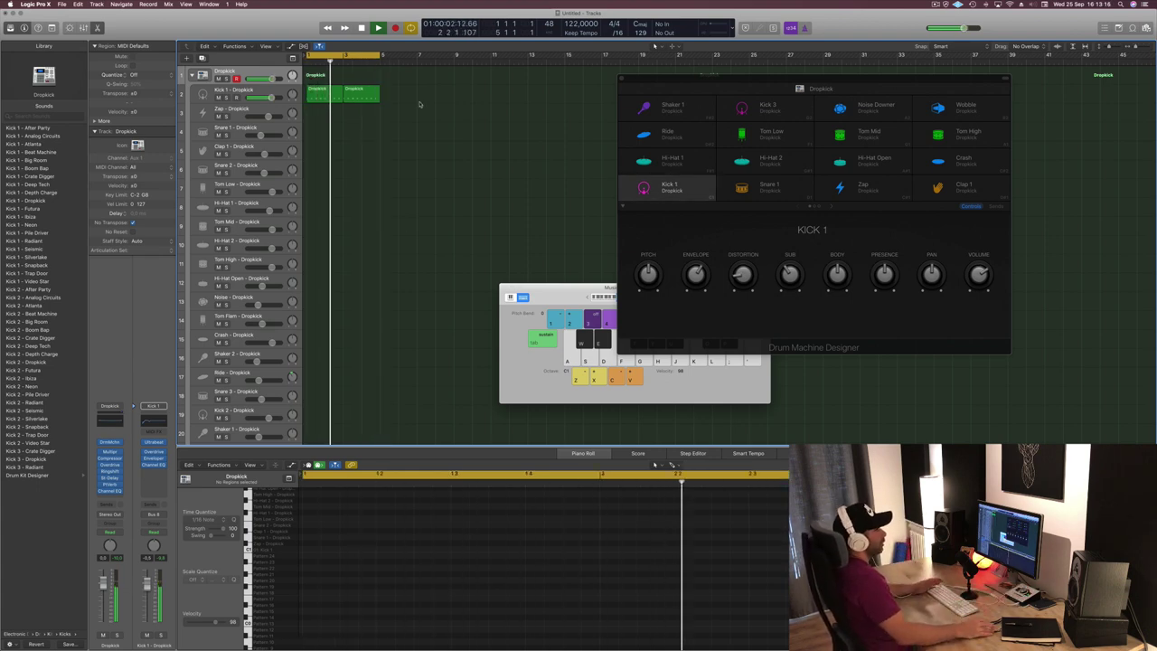
drag(900, 83, 896, 81)
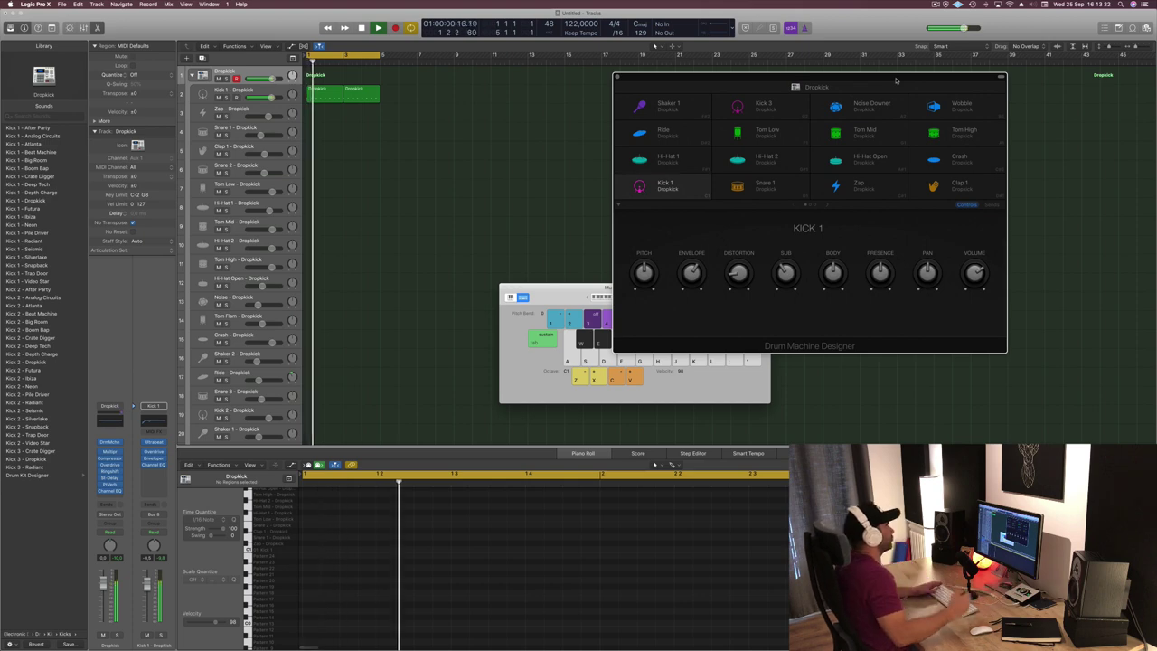
drag(796, 90, 791, 88)
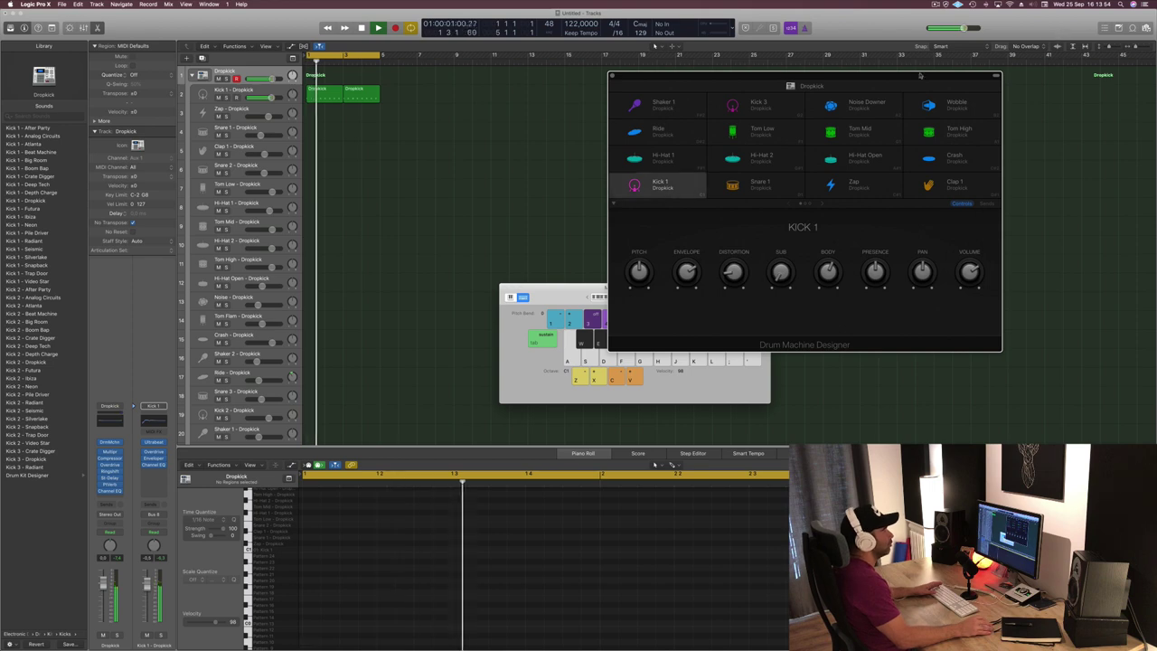
drag(914, 78, 900, 45)
key(space)
Copy the first kick region onto the Snare 1 track and shift all its notes to the Snare 1 pitch, half a beat later.
click(311, 93)
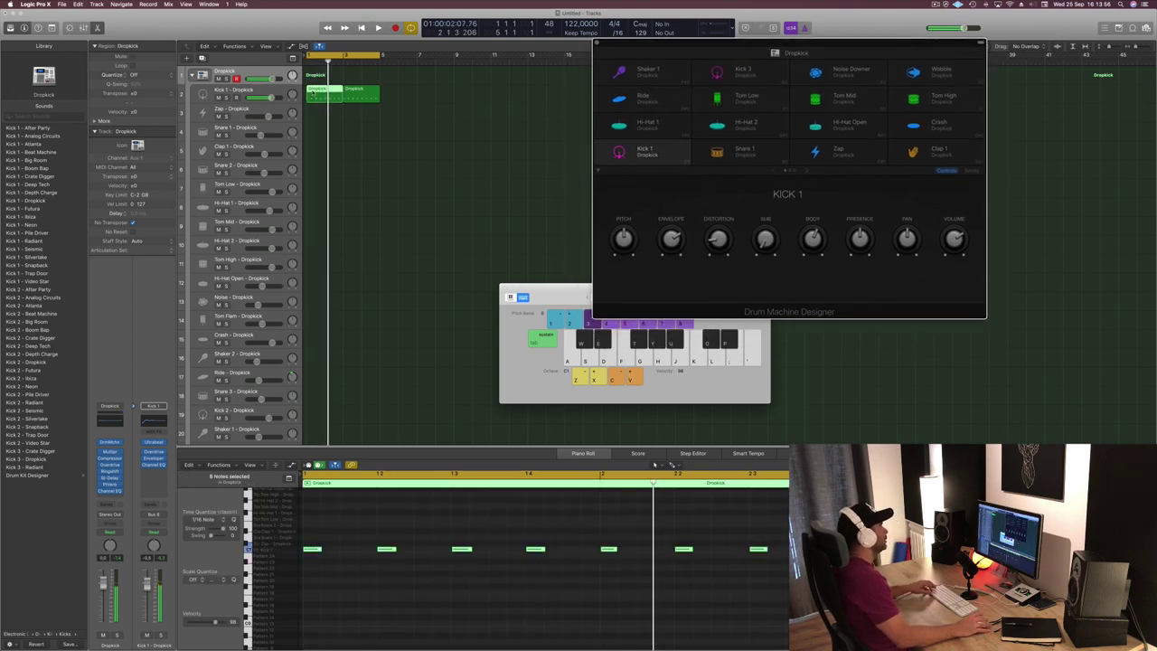
drag(312, 93, 313, 131)
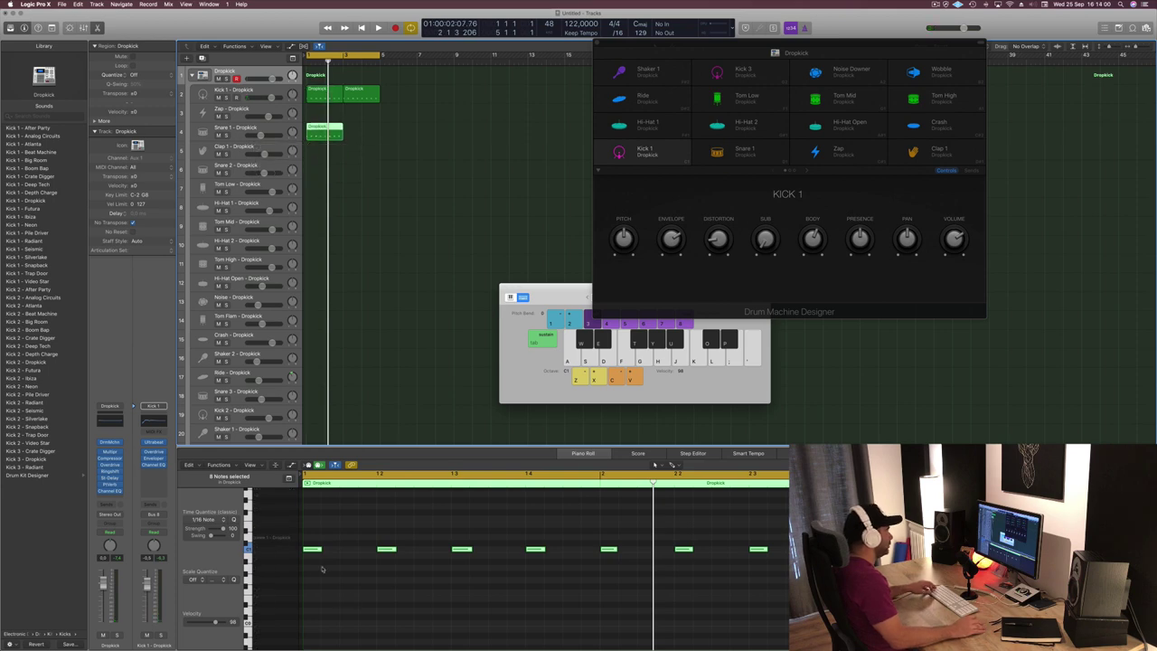
drag(308, 539, 789, 584)
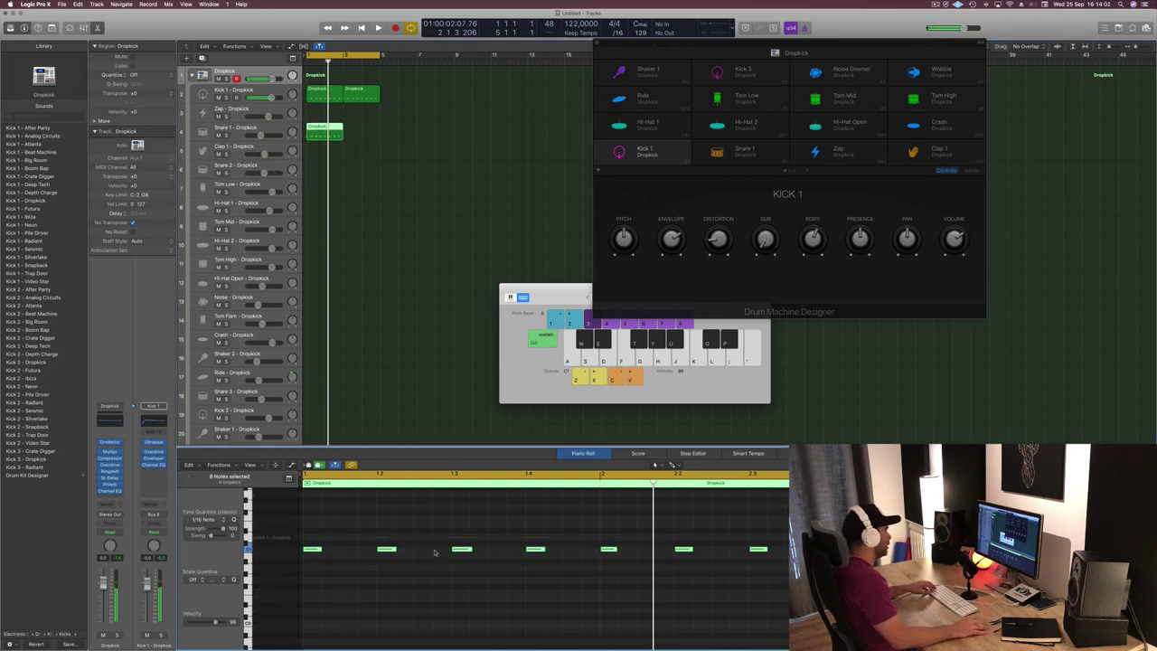
drag(313, 551, 349, 540)
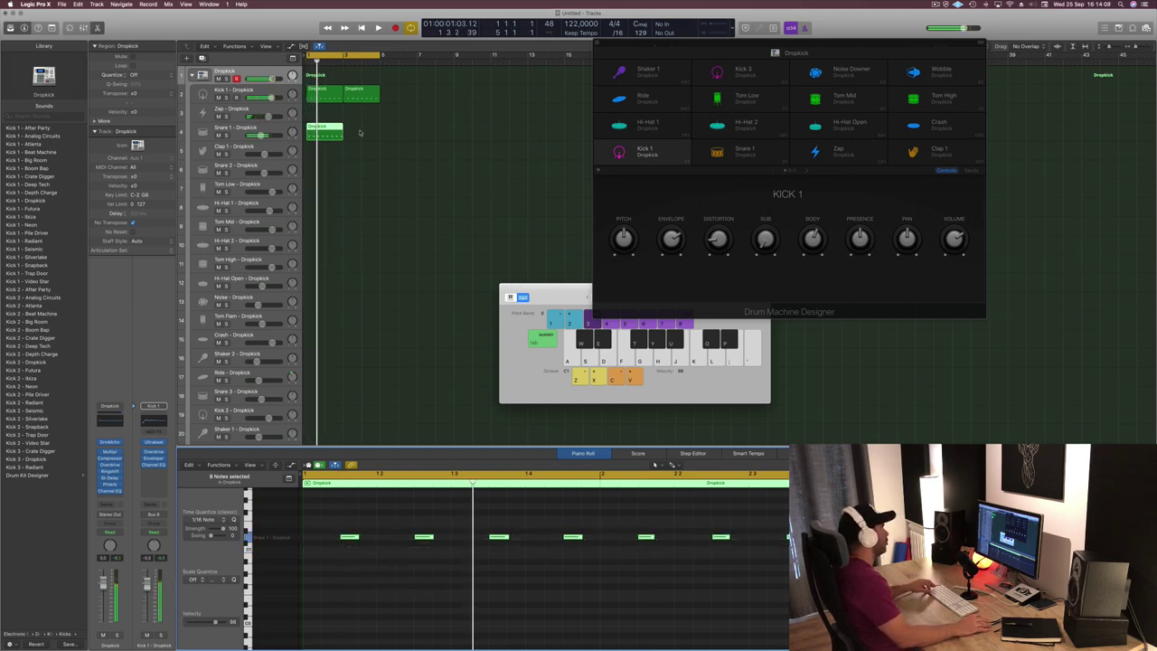
Copy the snare region to bar 3 and lower the Snare 1 track volume to about -17 dB.
drag(325, 128, 364, 131)
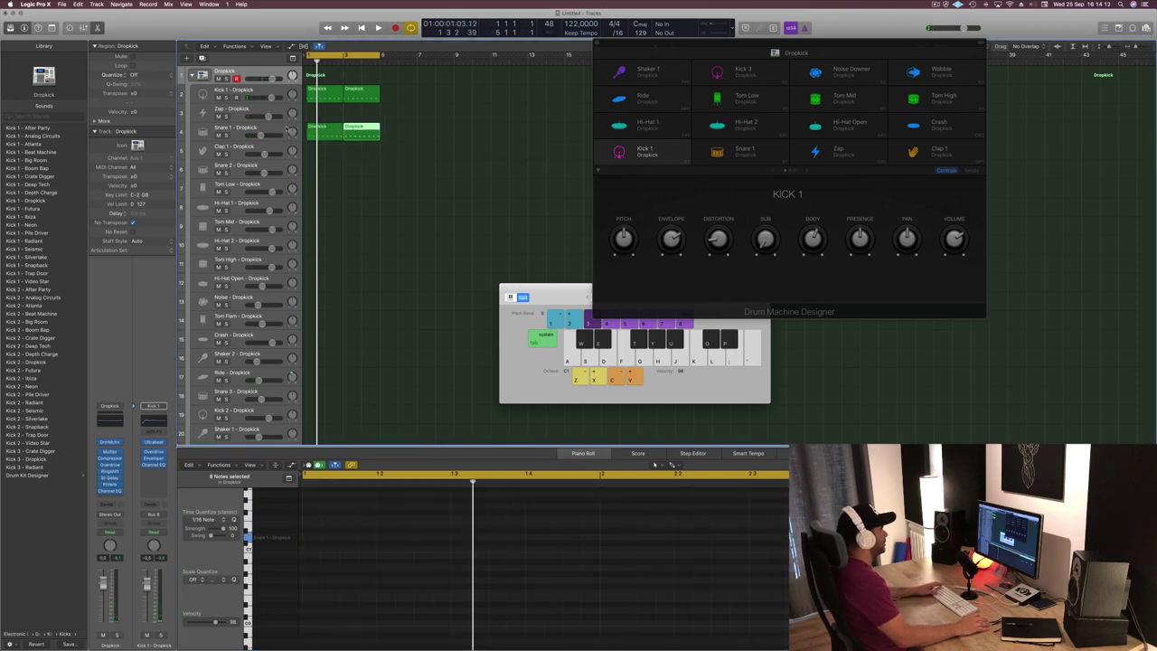
click(287, 129)
drag(260, 136, 255, 136)
key(space)
key(space)
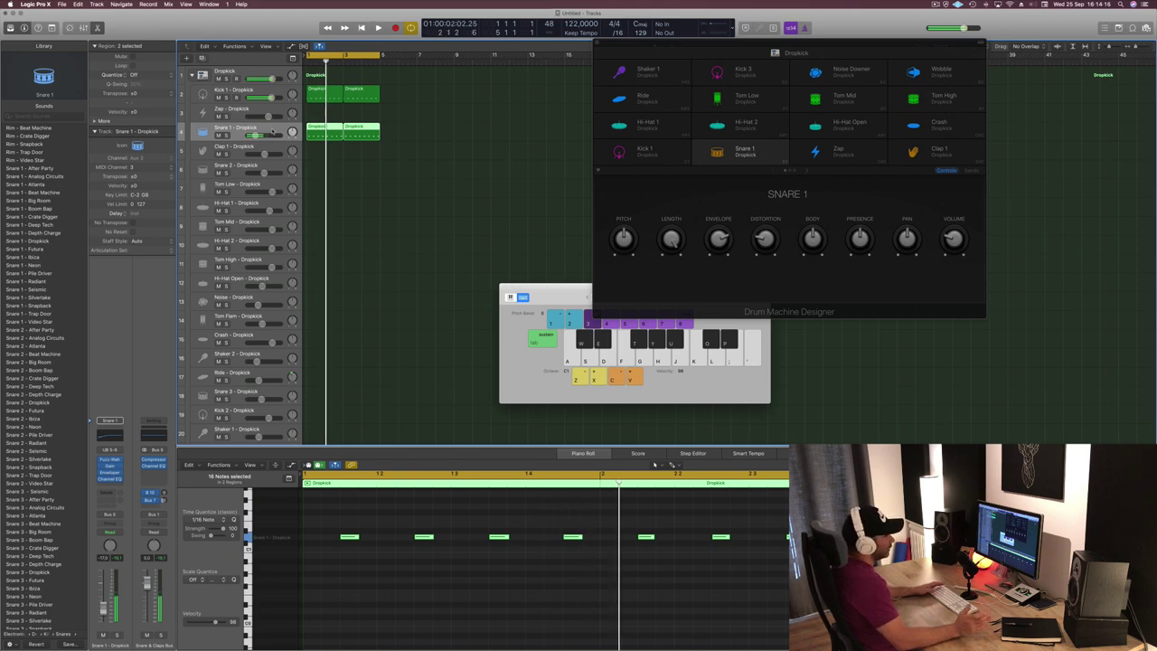
Audition the Snare 1 library sounds during playback, starting from Big Room, and load Snare 1 - Futura.
key(space)
click(43, 199)
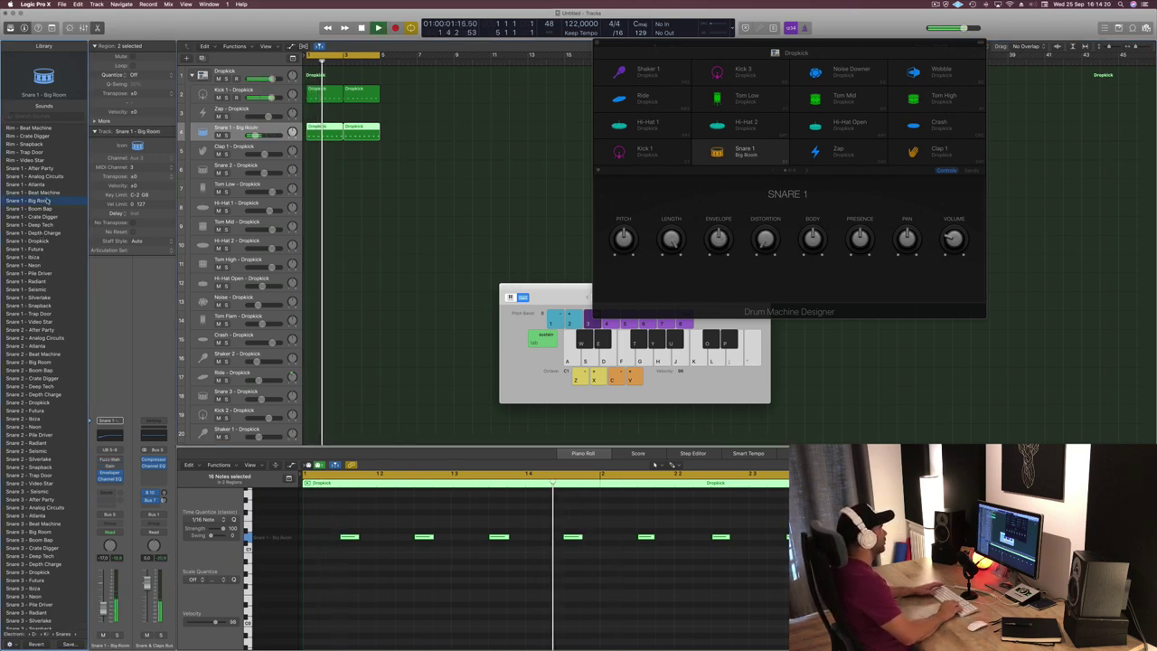
key(Down)
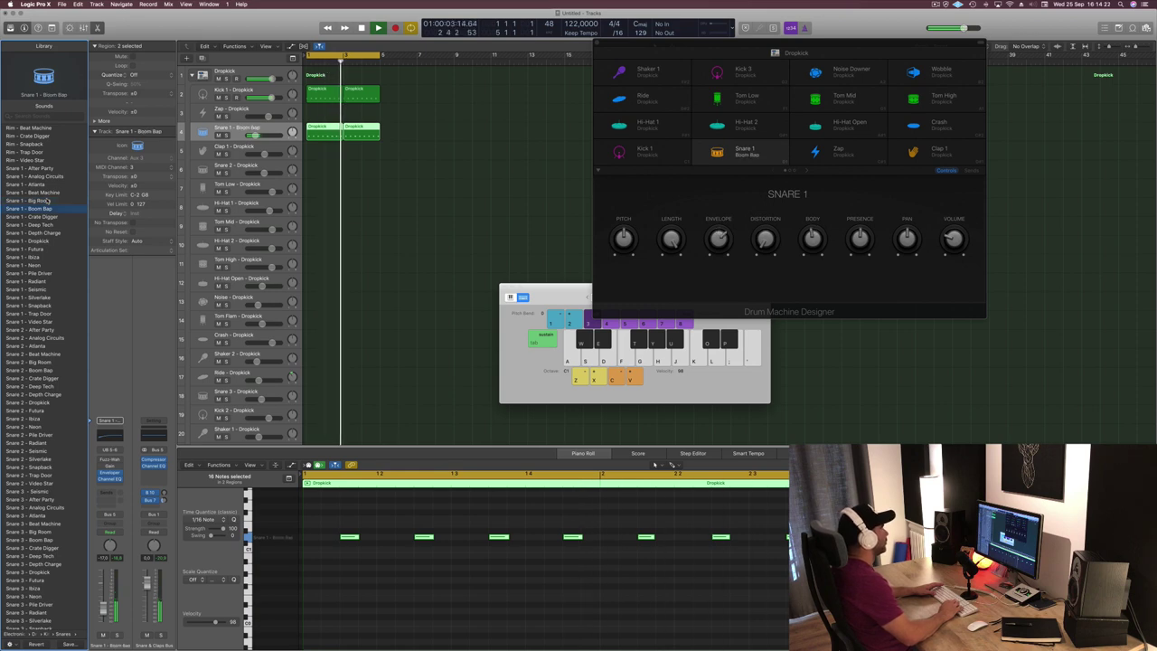
key(Down)
key(Down)
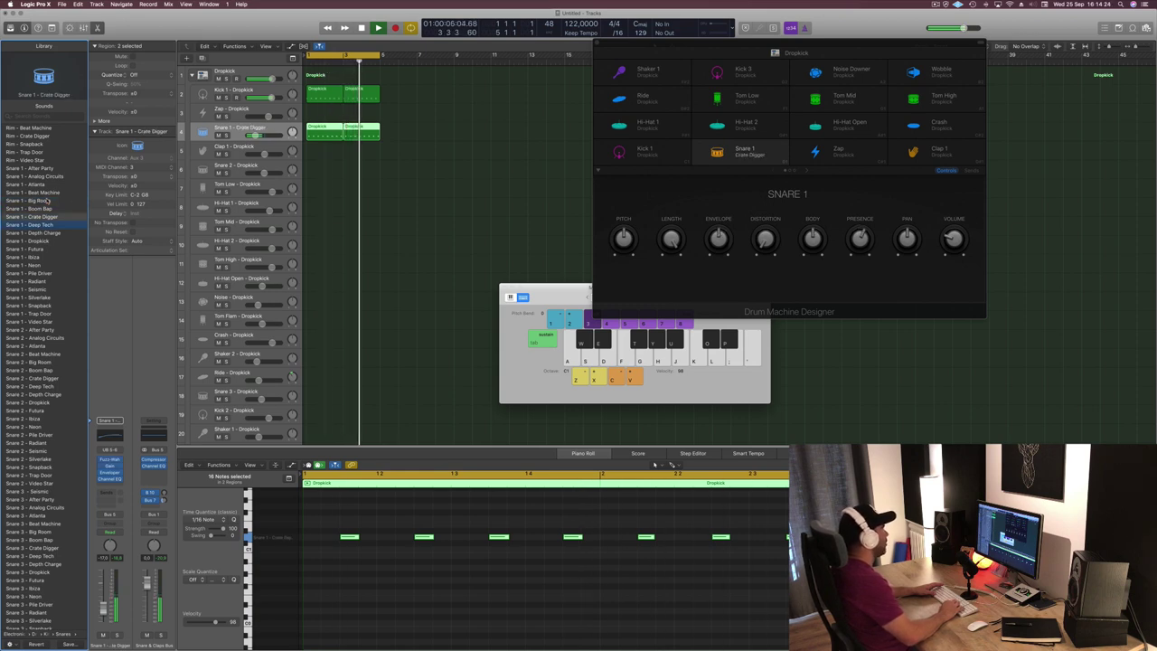
key(Down)
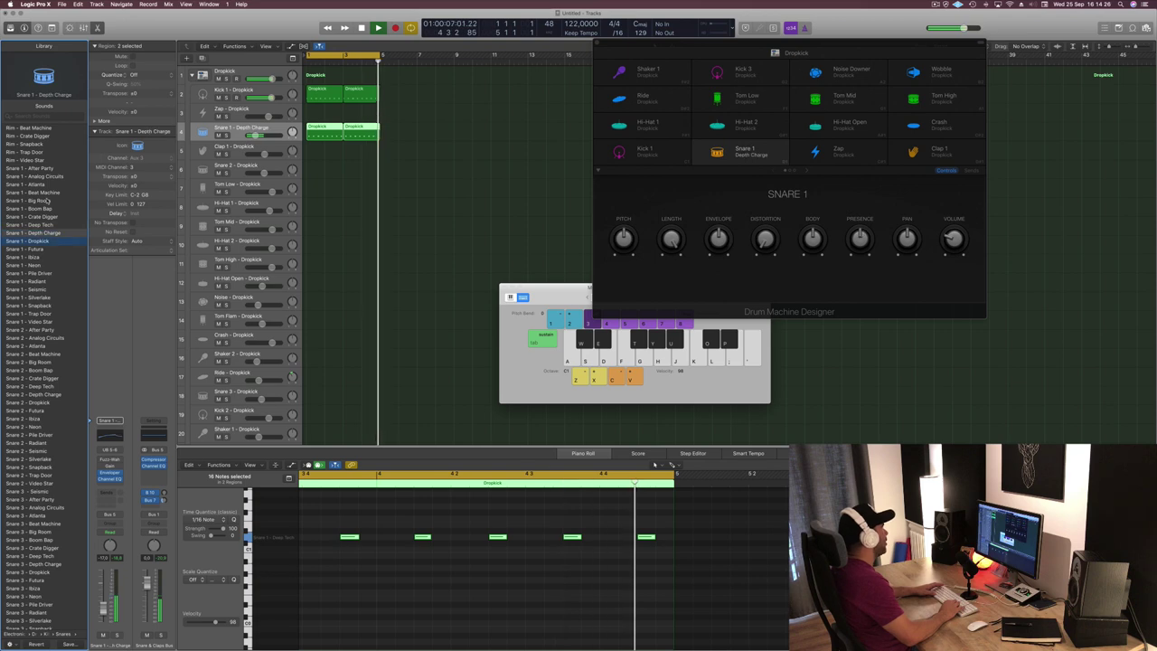
key(Down)
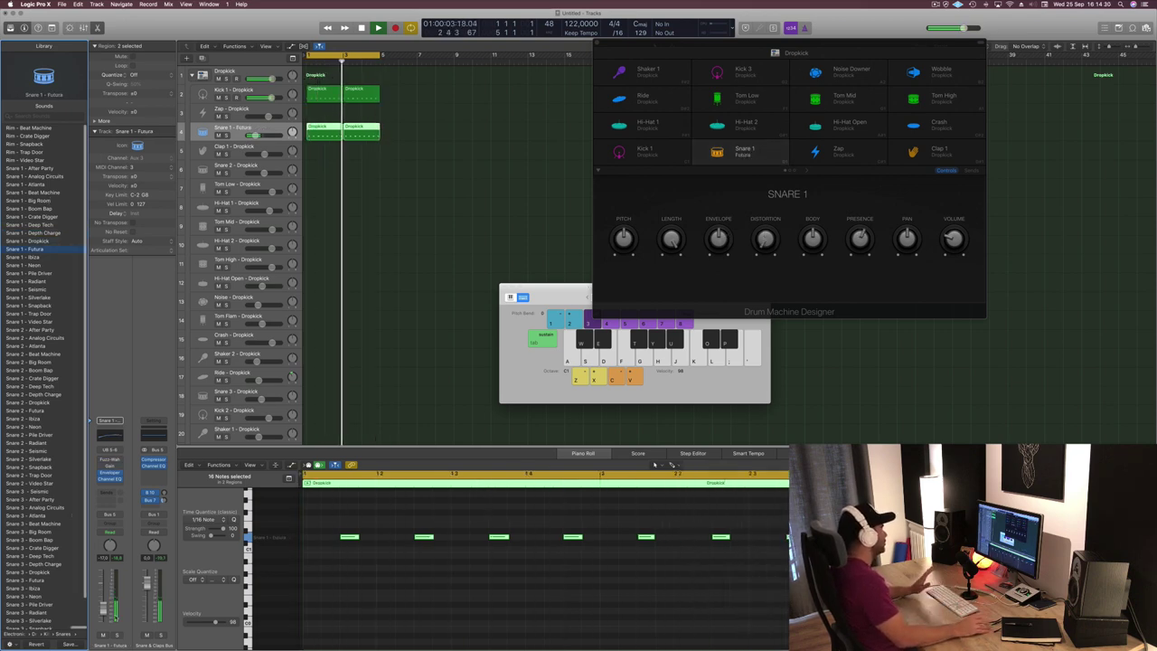
click(379, 249)
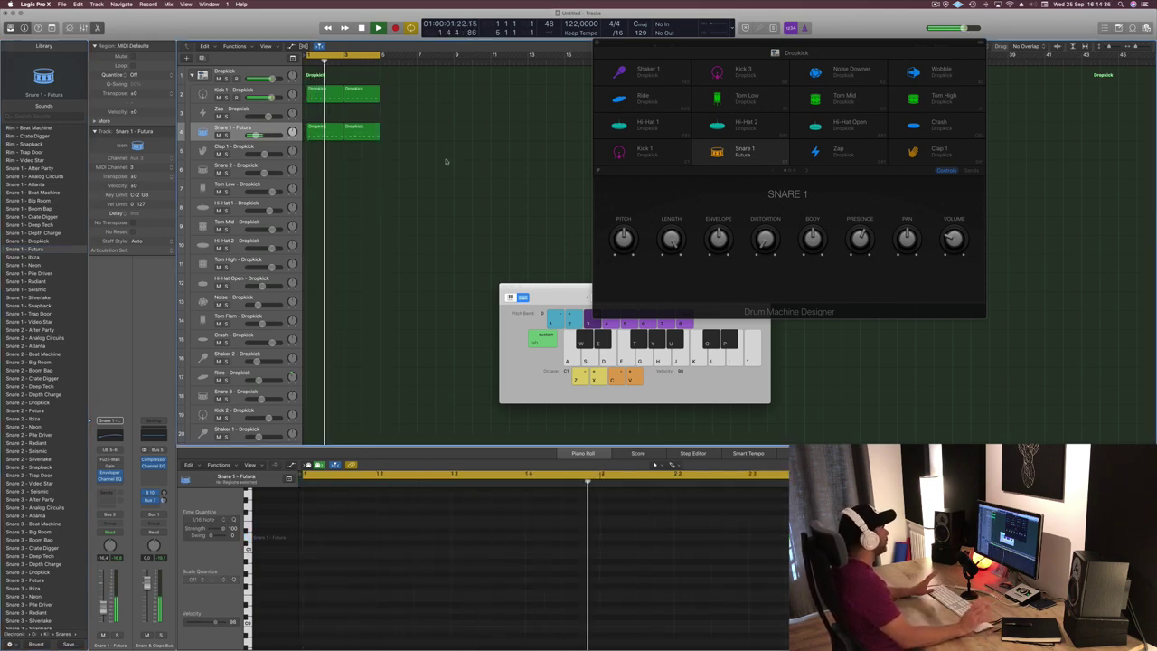
Copy the first snare region onto the Clap 1 track and delete every second note in the copy.
click(338, 132)
drag(331, 133, 331, 153)
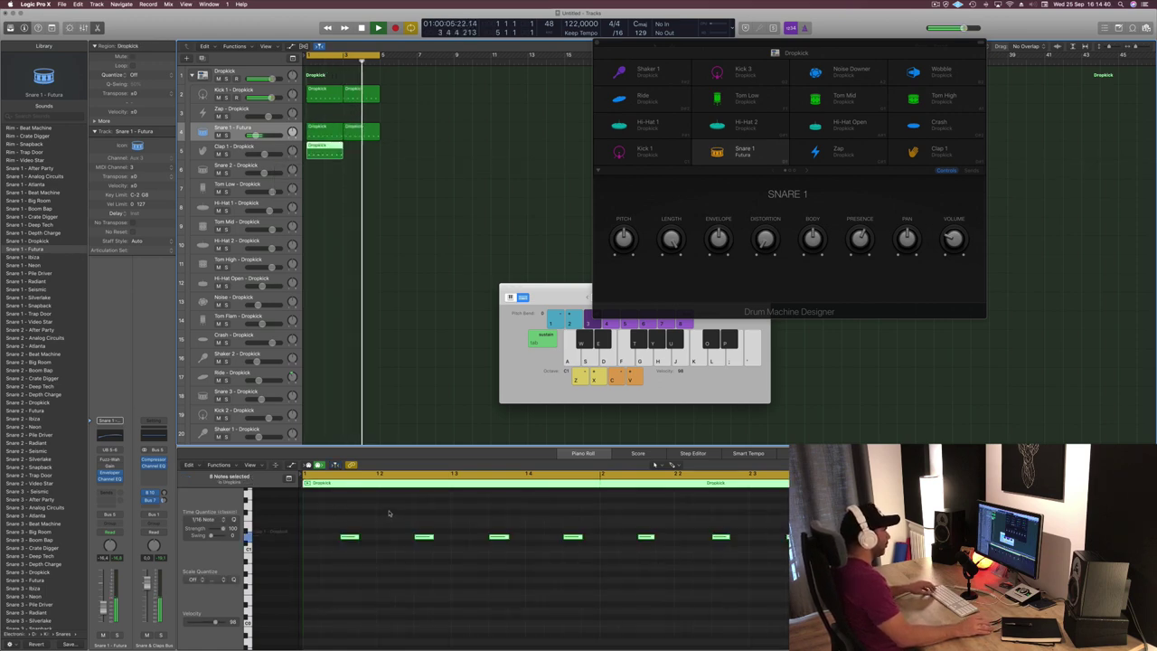
drag(388, 513, 431, 558)
key(Delete)
drag(561, 508, 586, 558)
key(Delete)
drag(705, 516, 741, 583)
key(Delete)
key(space)
Shift the remaining clap notes half a beat later onto beats 2 and 4 and transpose them up to the Clap 1 pitch.
drag(336, 515, 787, 581)
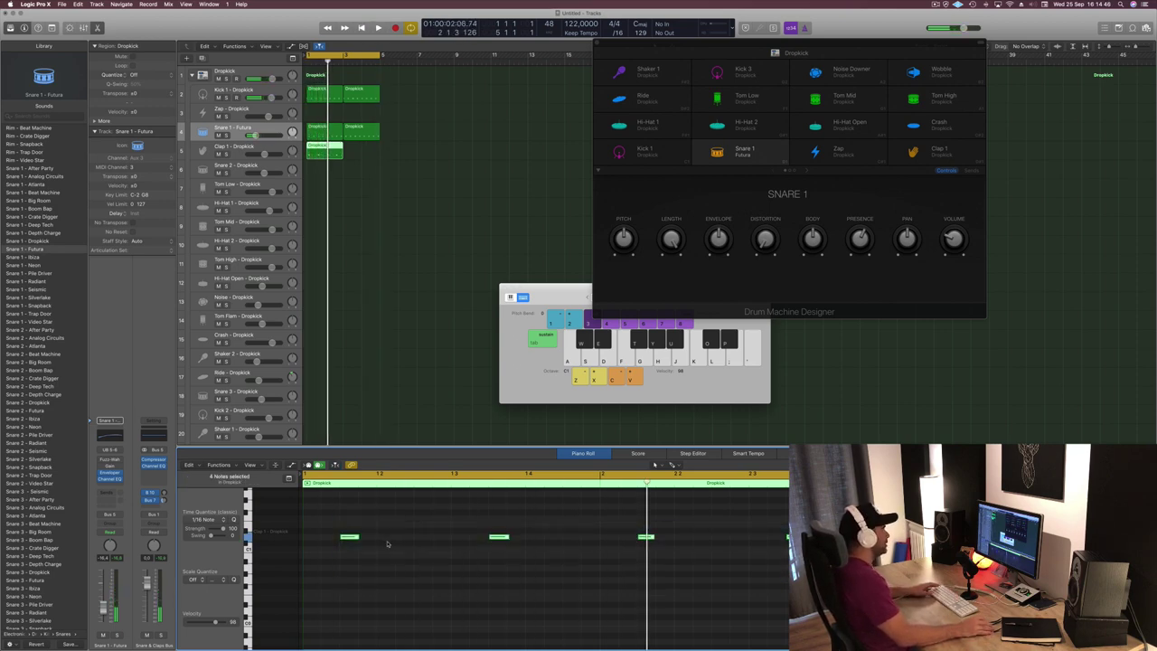
drag(328, 539, 386, 537)
key(space)
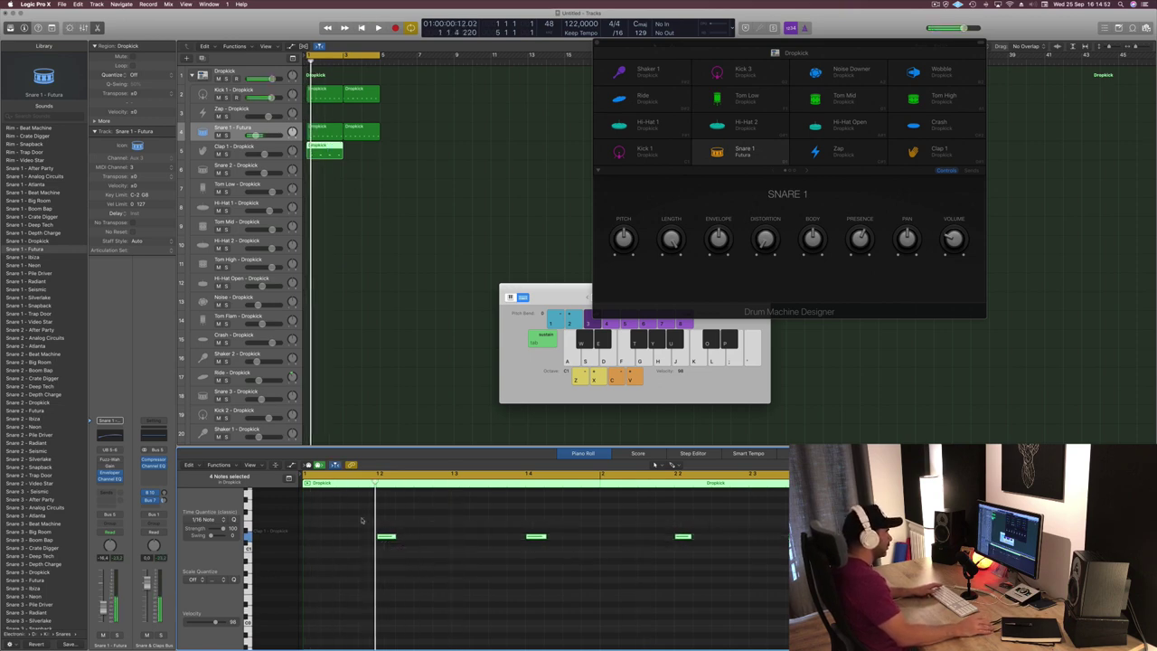
key(alt+Up)
key(space)
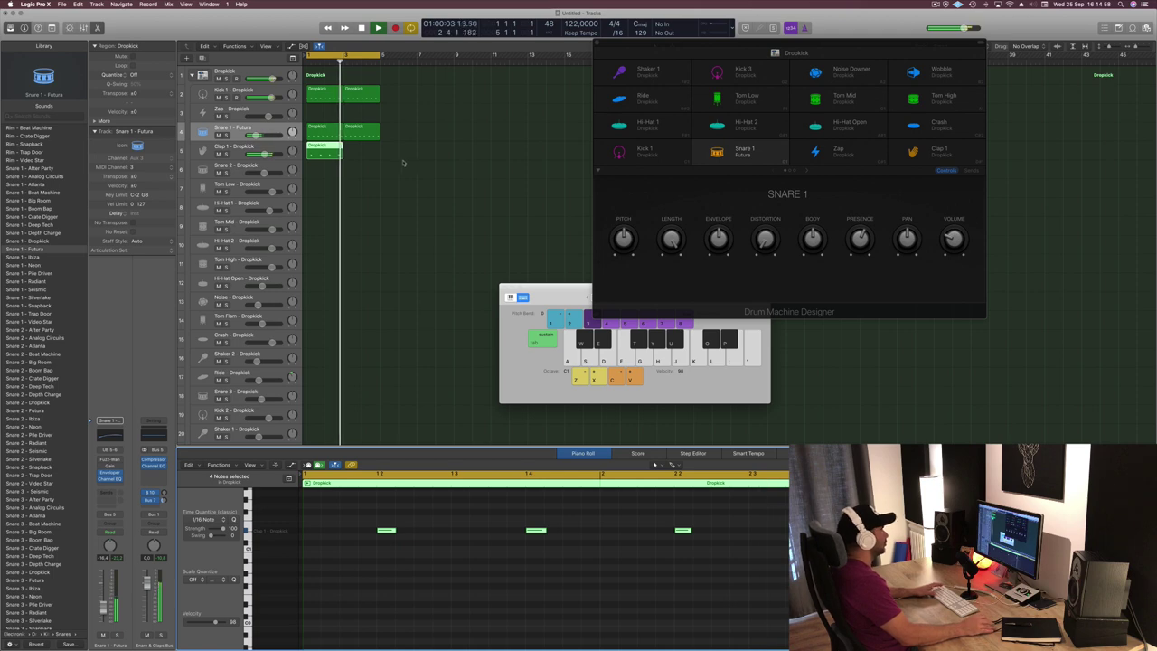
Copy the clap region to bar 3 and play back the kick, snare and clap loop.
mouse_move(333, 145)
mouse_down()
mouse_move(361, 146)
mouse_move(331, 152)
mouse_up()
key(space)
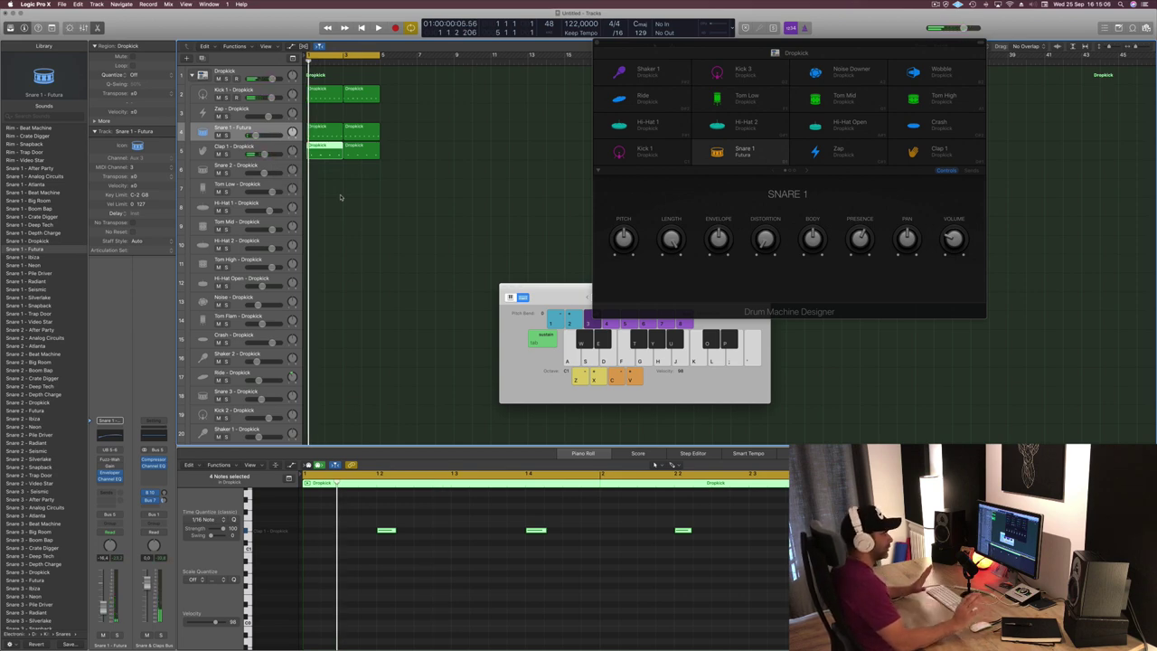
key(space)
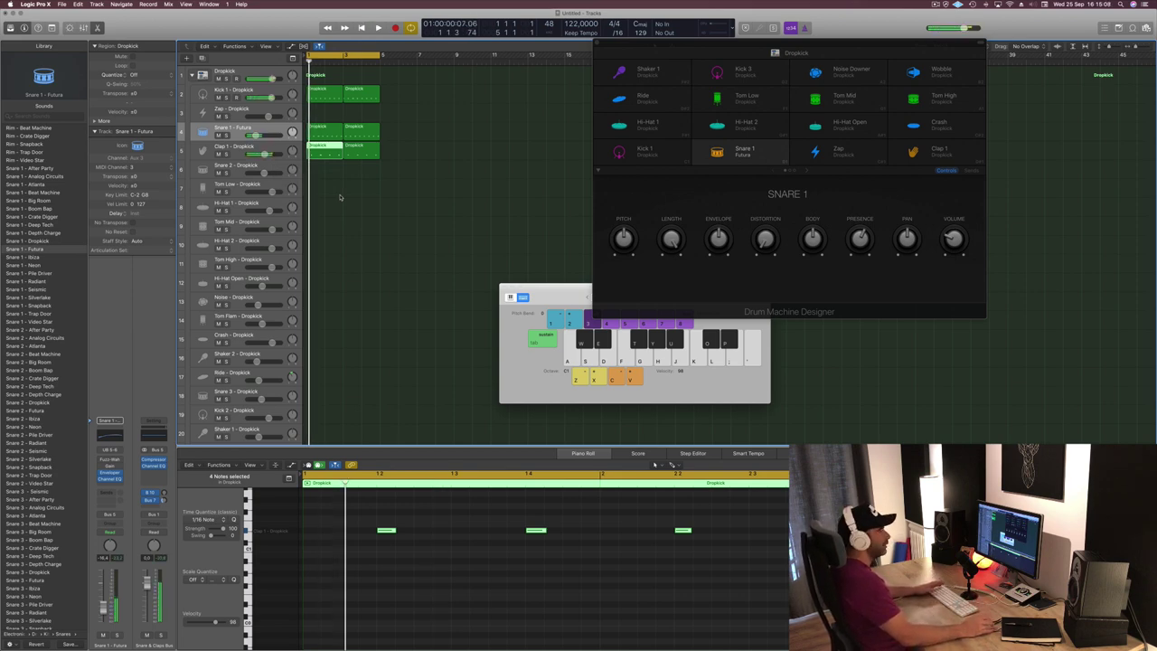
Lower the Clap 1 track volume during playback and move the Musical Typing keyboard clear of the mixer area.
click(343, 197)
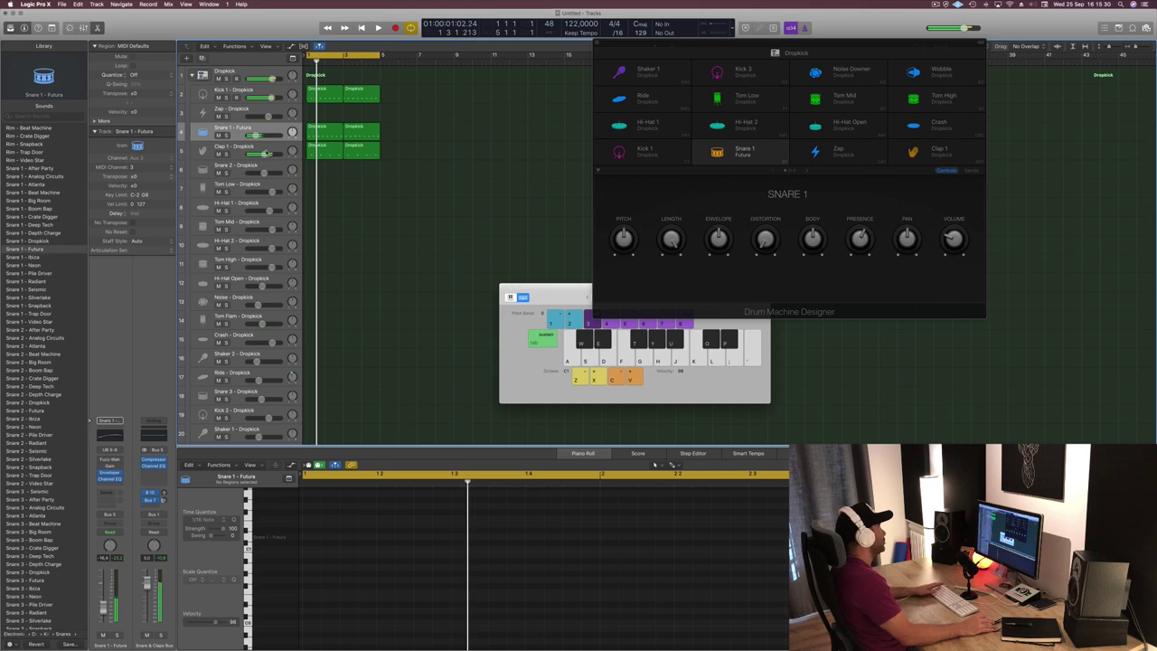
key(space)
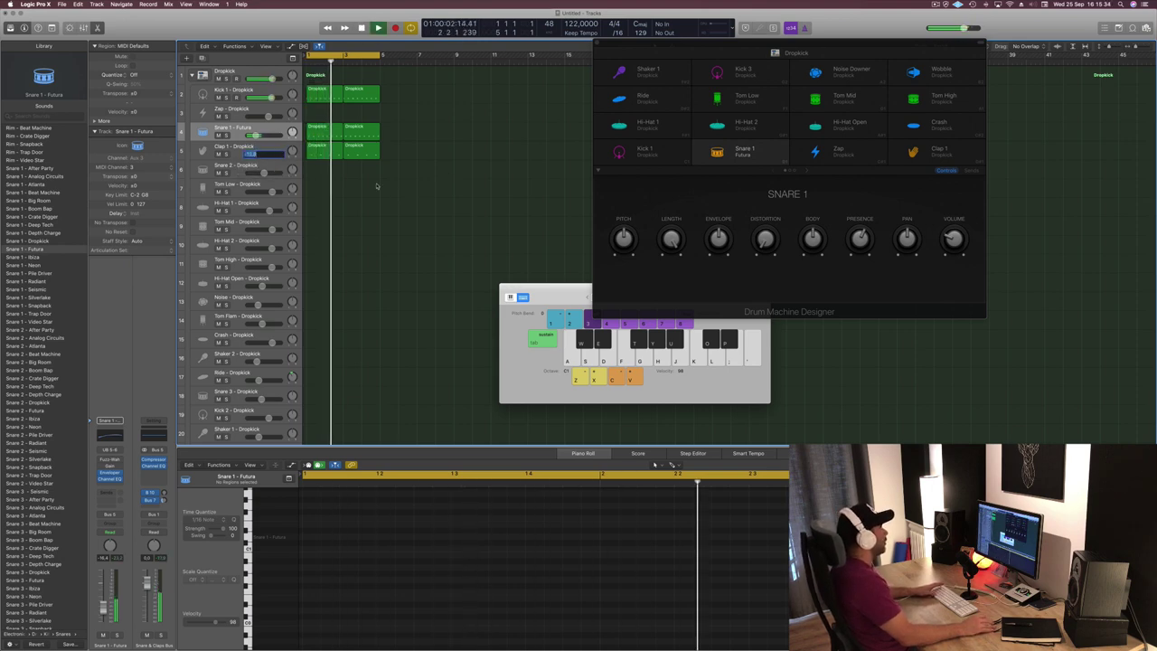
drag(273, 155, 261, 156)
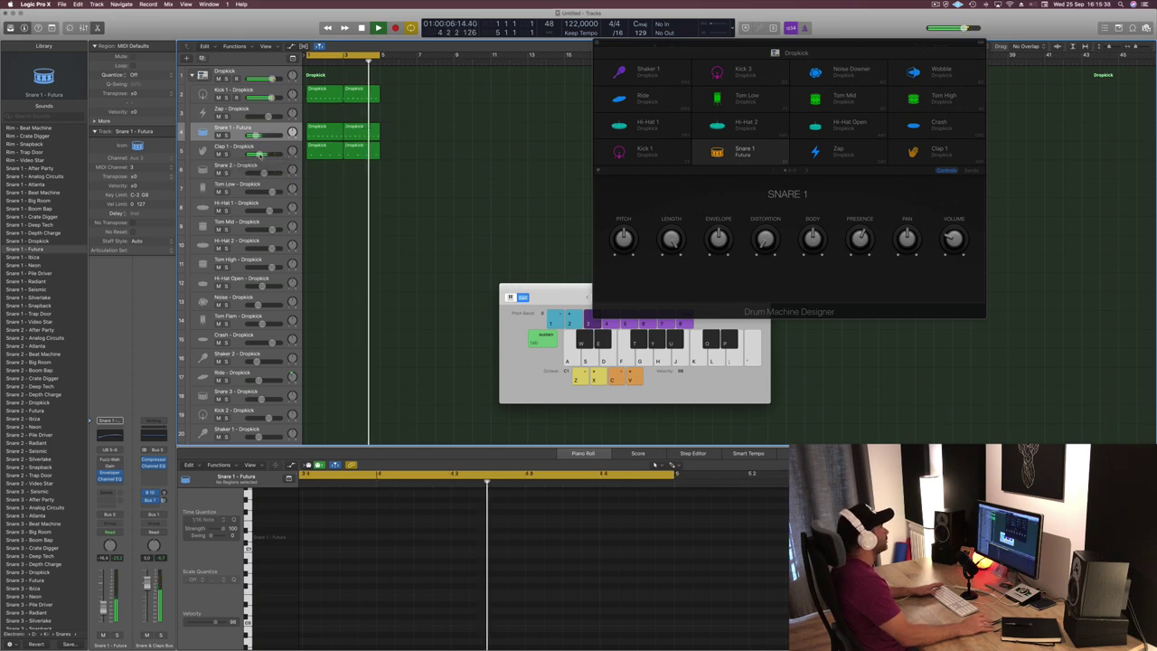
drag(556, 289, 521, 203)
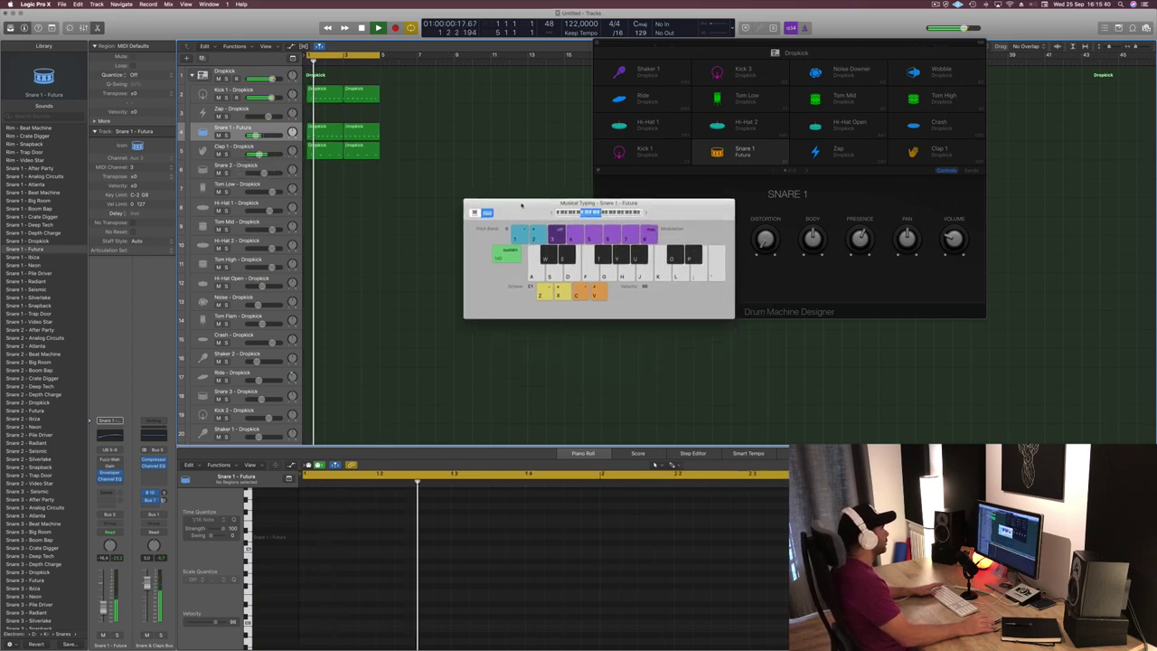
Copy the first clap region onto the Tom Mid track and shift its notes three sixteenths later.
click(244, 224)
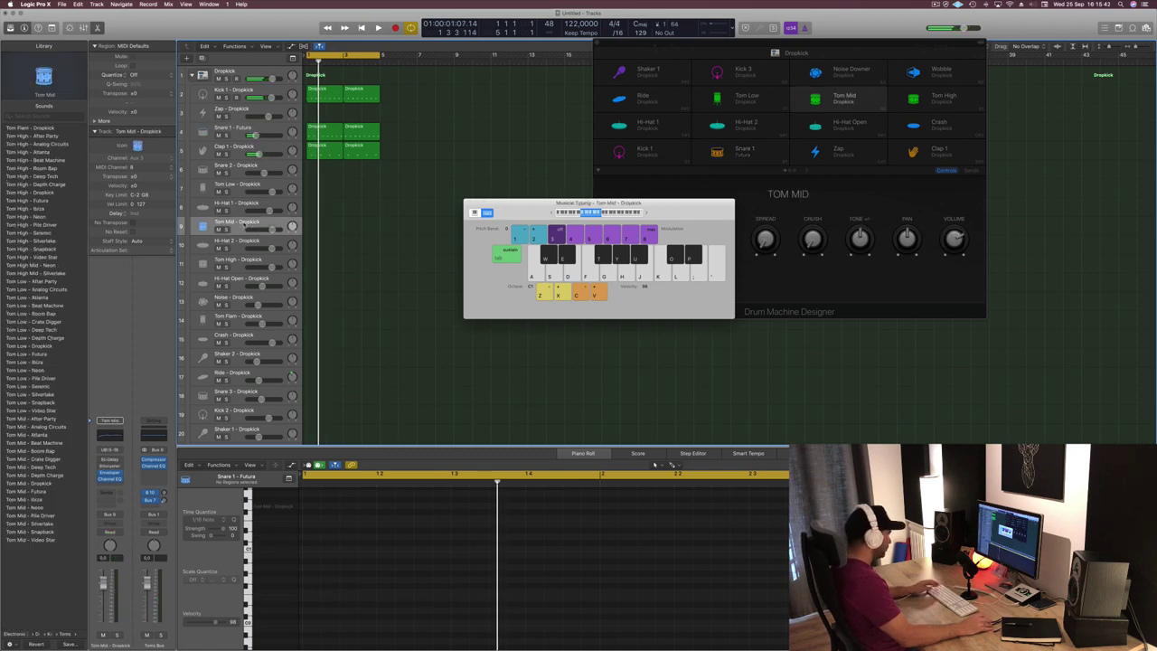
drag(310, 153, 312, 226)
drag(511, 544, 752, 559)
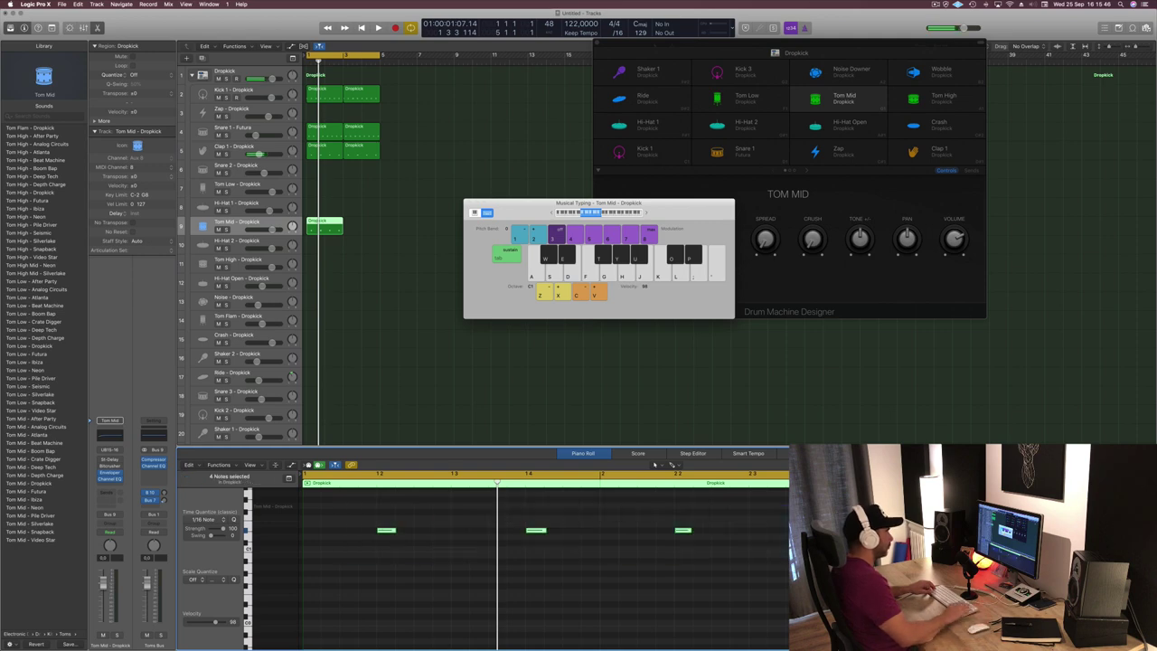
key(space)
scroll(491, 540, down, 3)
key(space)
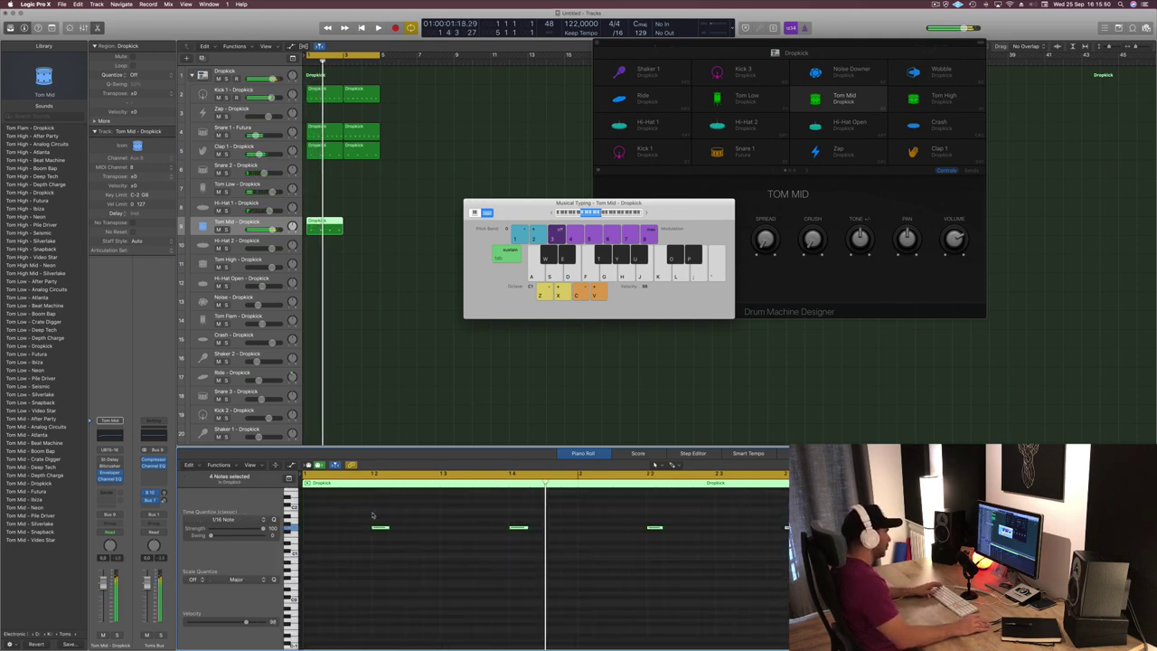
drag(383, 528, 430, 535)
key(space)
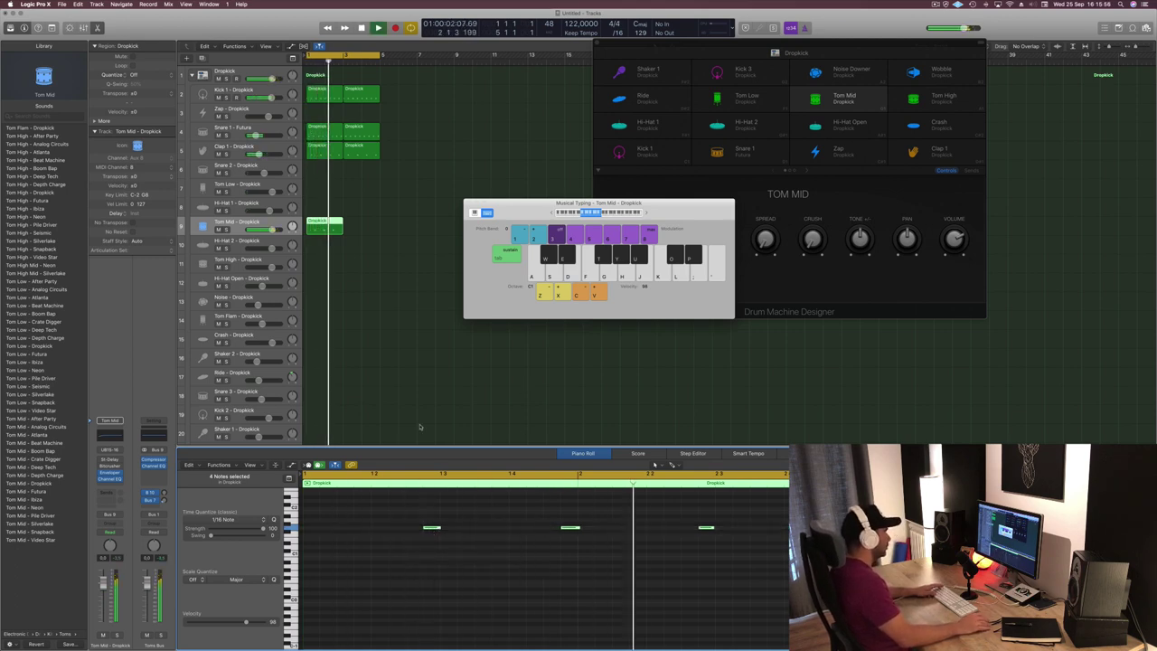
Lower the Tom Mid volume to about -11 dB during playback and copy its region to bar 3.
key(space)
drag(257, 231, 259, 230)
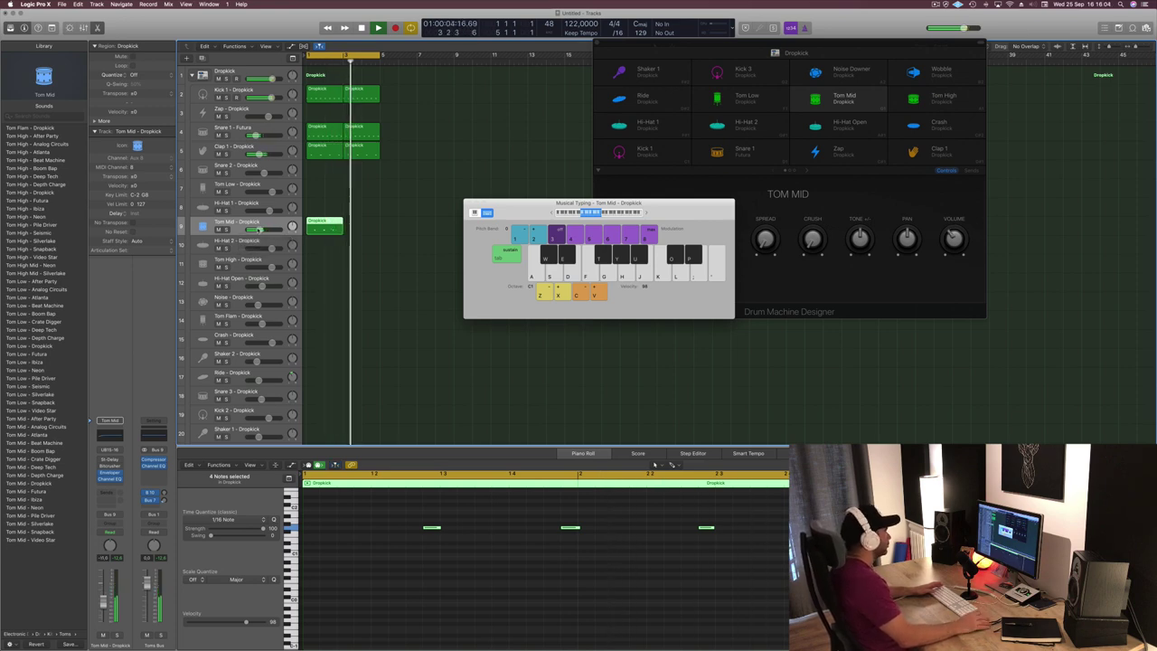
key(space)
key(space)
drag(333, 226, 379, 222)
drag(490, 203, 482, 200)
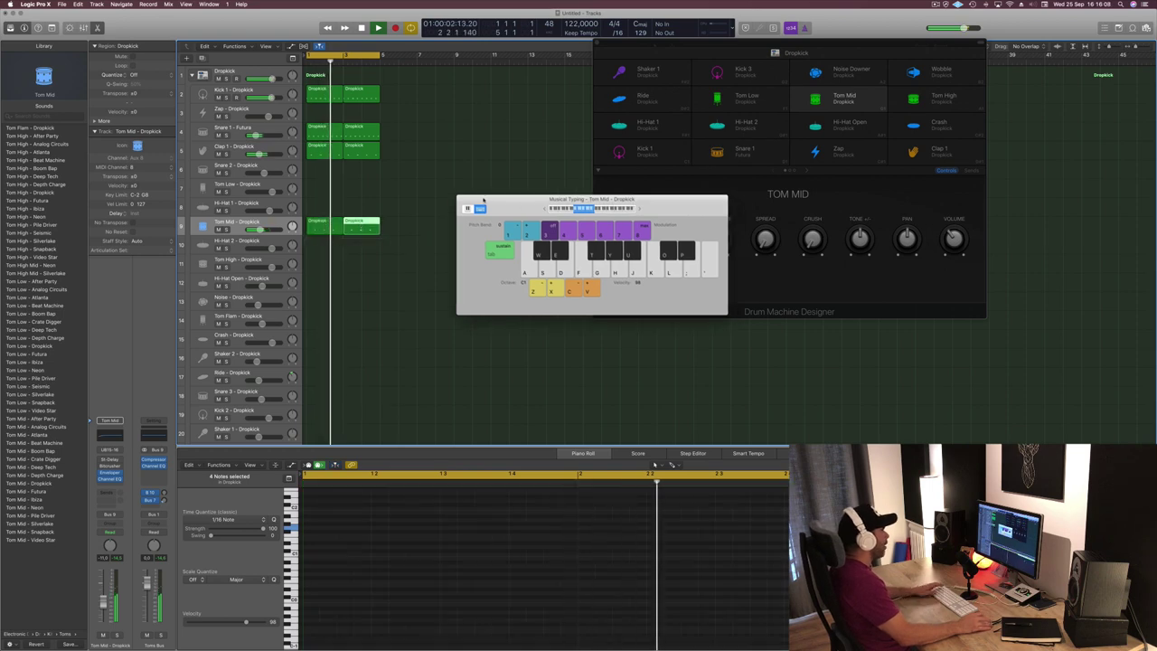
Play the loop from the start and reduce the Tom Mid volume further to about -13.8 dB.
click(505, 175)
key(space)
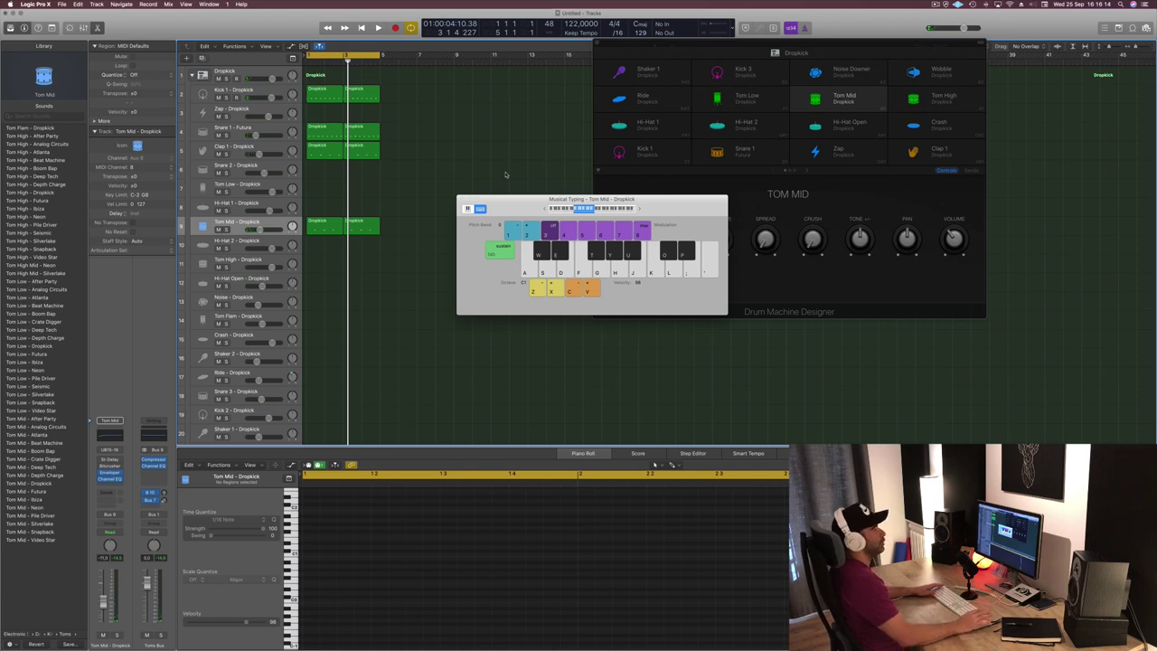
key(Return)
key(space)
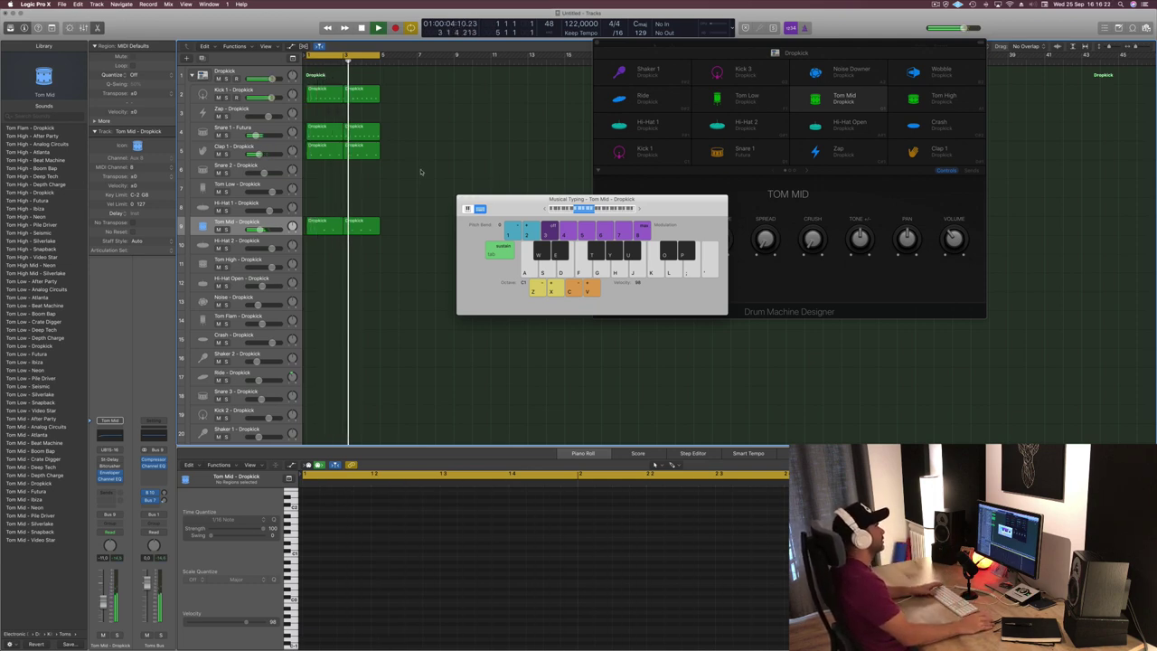
drag(262, 230, 260, 231)
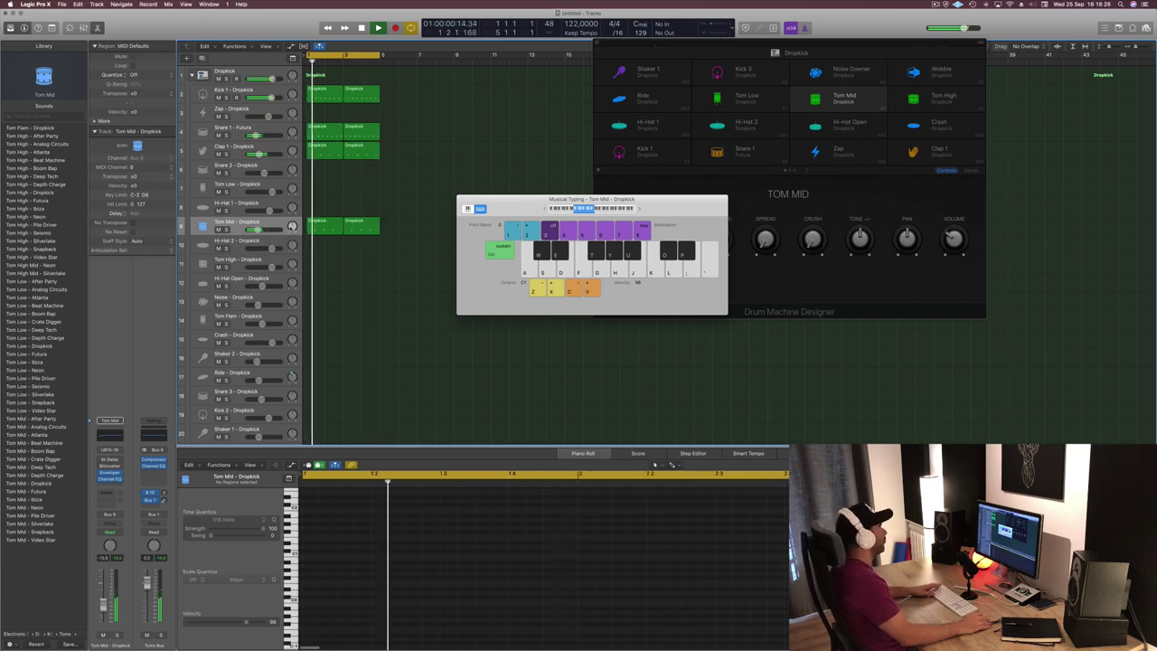
Copy the first Tom Mid region onto the Hi-Hat 2 track and transpose its notes up to the Hi-Hat 2 pitch.
click(314, 226)
drag(314, 227, 314, 244)
key(alt+Up)
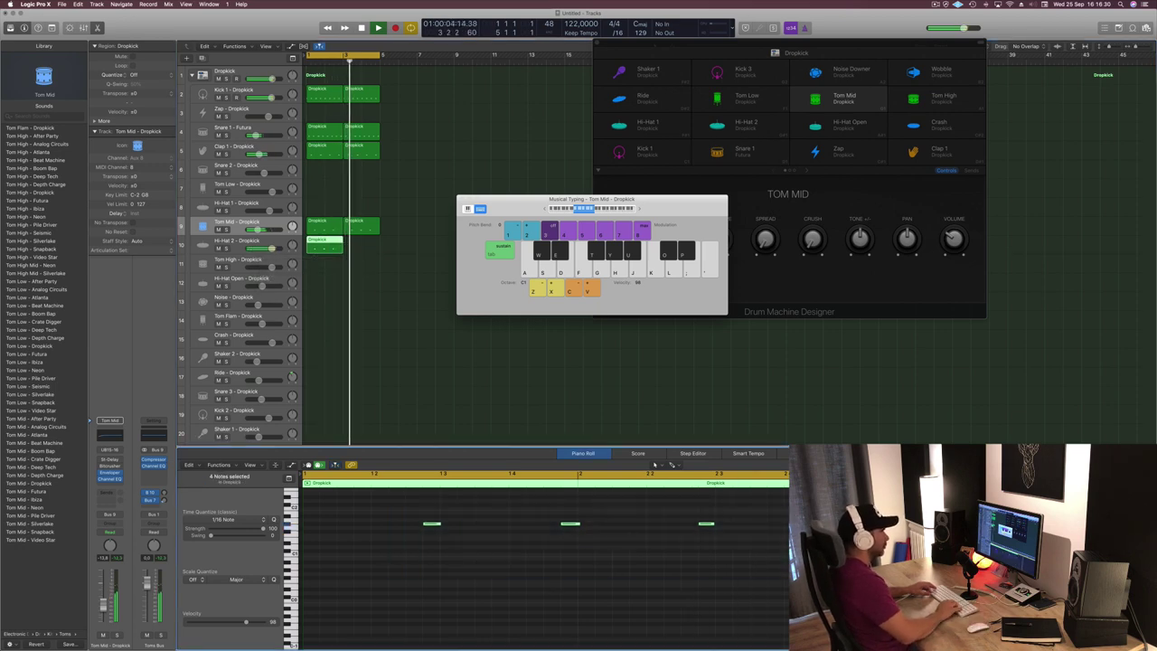
Place the Hi-Hat 2 notes on every offbeat and copy the region to bar 3.
mouse_move(430, 528)
mouse_down()
mouse_move(327, 532)
mouse_move(415, 526)
mouse_up()
scroll(377, 273, down, 2)
drag(321, 242, 337, 243)
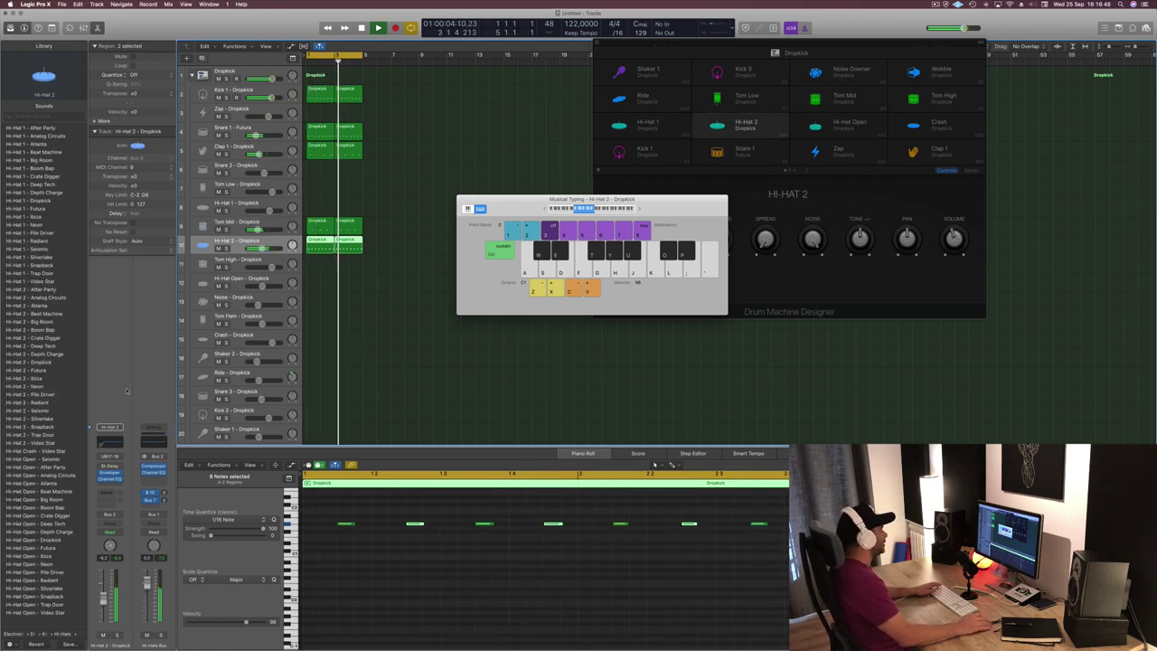
Audition the hi-hat library sounds during playback, starting from Hi-Hat 1 - Crate Digger, and load Hi-Hat 2 - Atlanta.
click(15, 176)
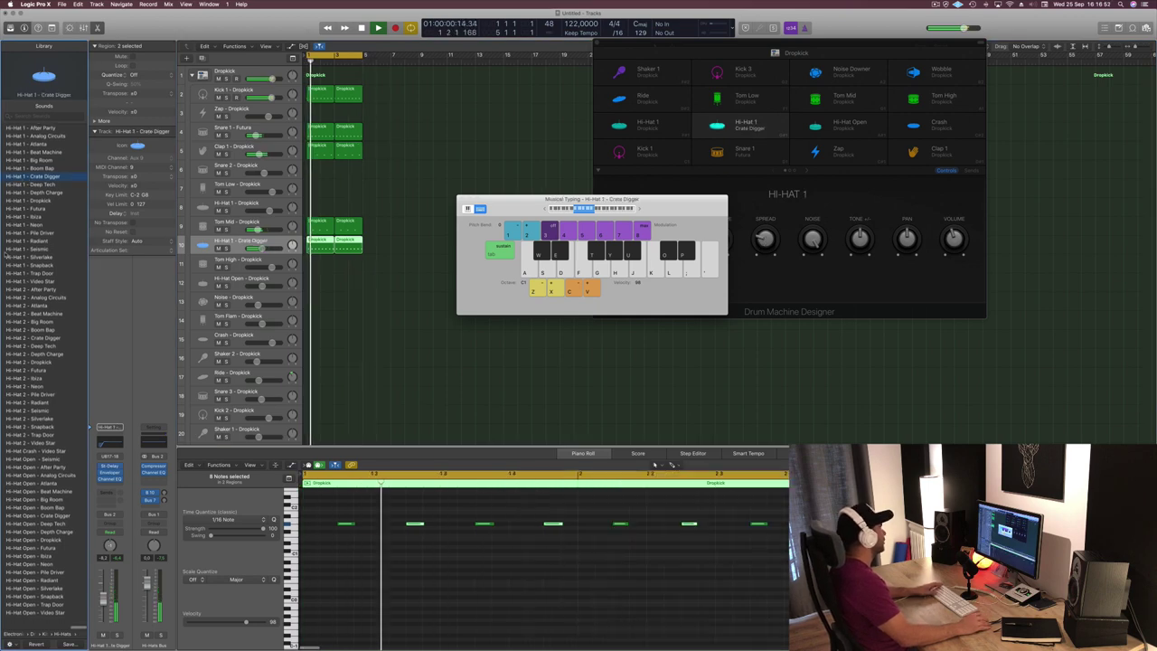
click(25, 225)
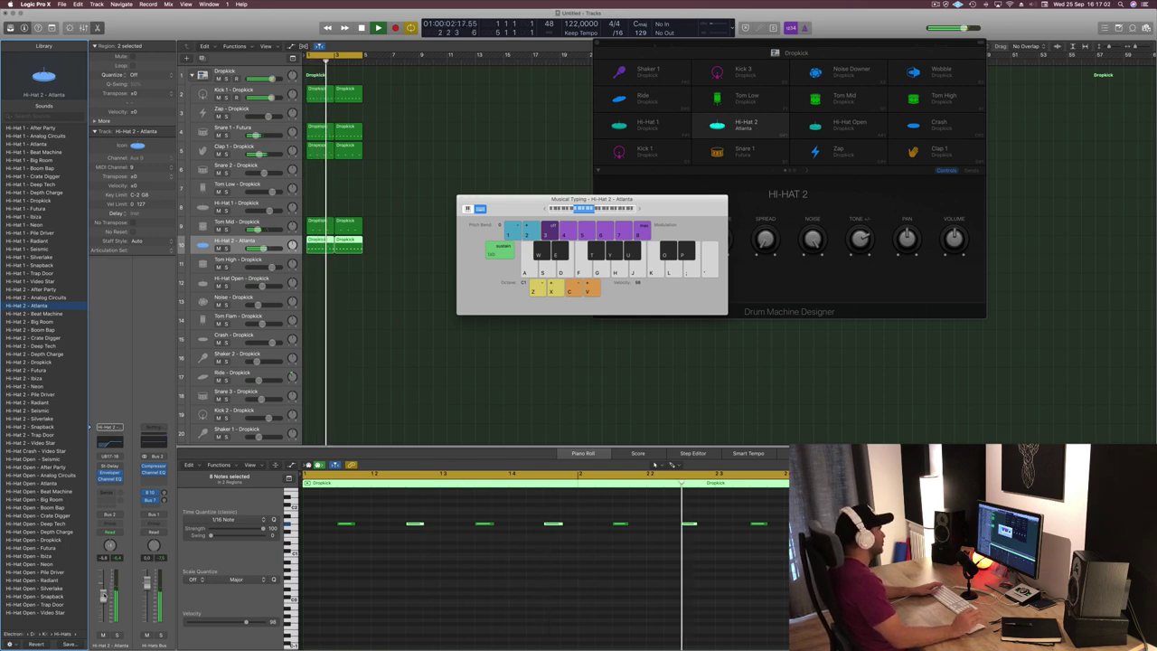
drag(675, 204, 668, 203)
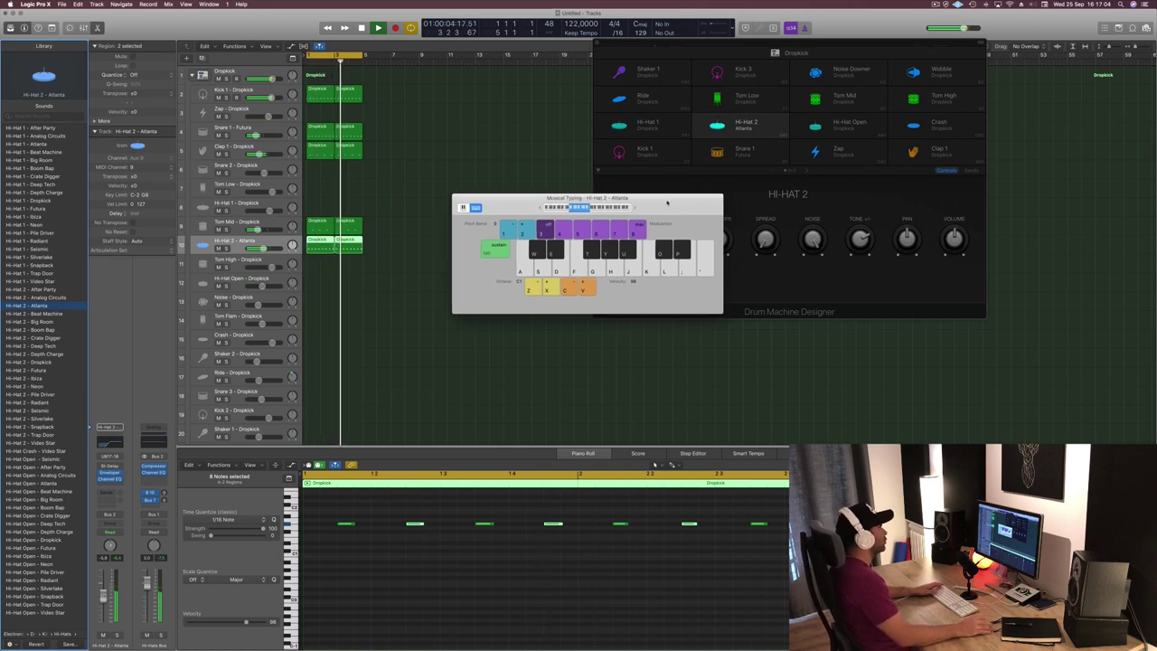
Copy the first Hi-Hat 2 region onto the Hi-Hat Open track and move its first note up and back to the bar 1 downbeat.
click(315, 244)
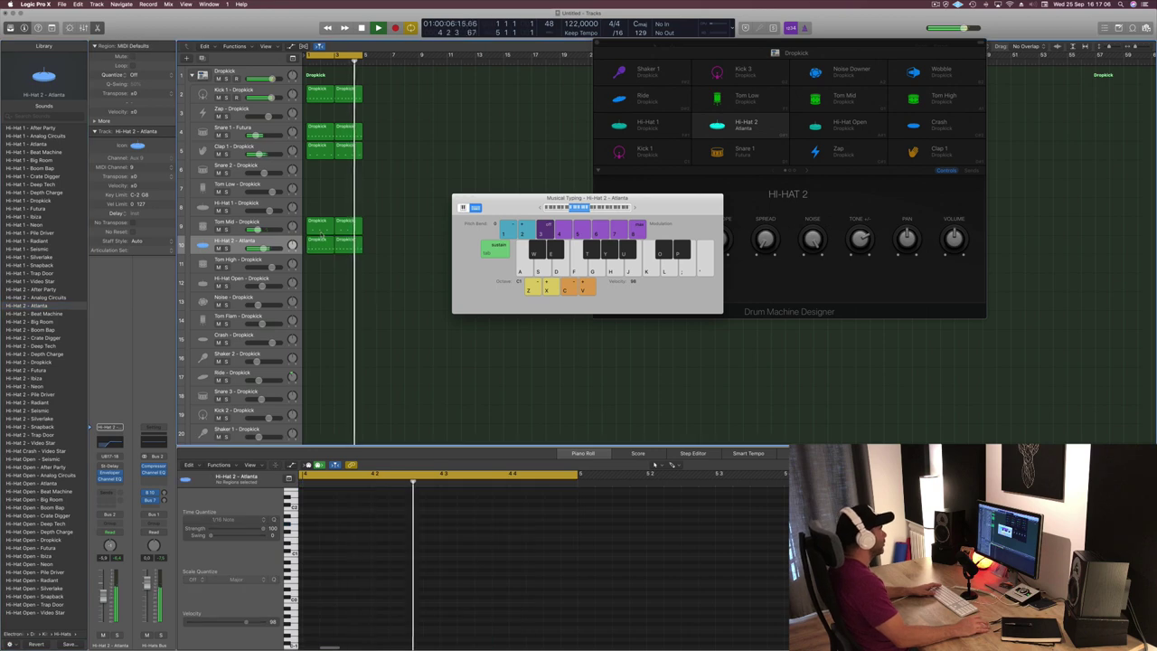
drag(314, 243, 318, 281)
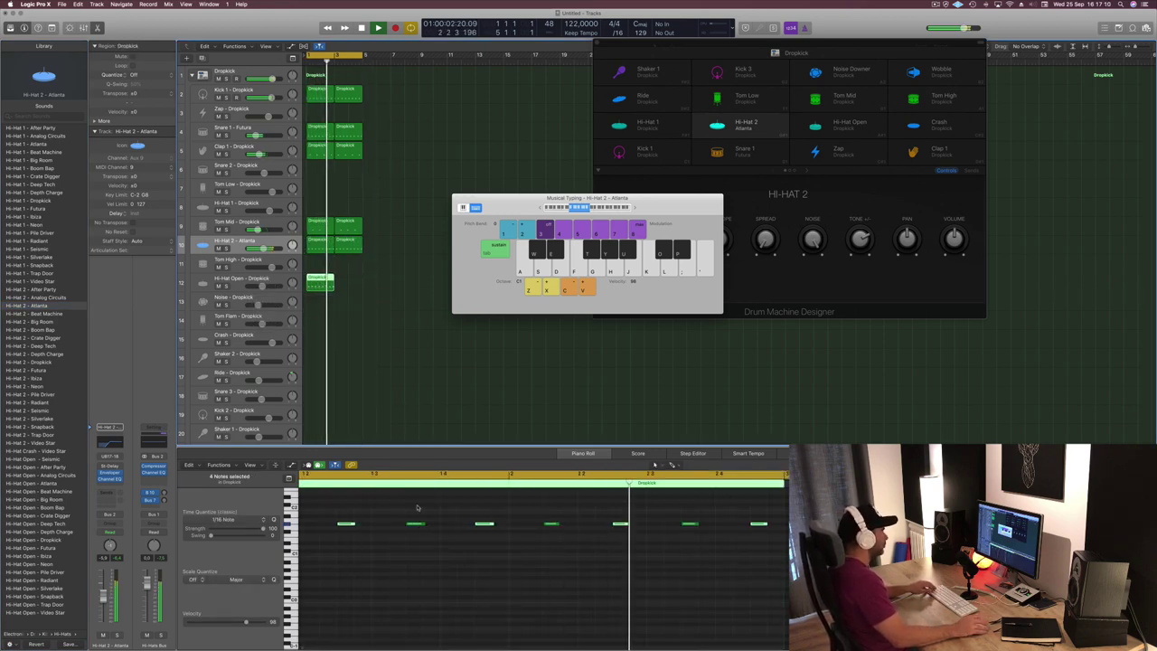
key(super+Left)
mouse_move(321, 509)
mouse_down()
mouse_move(475, 553)
mouse_move(496, 525)
mouse_move(323, 529)
mouse_move(310, 517)
mouse_up()
Delete the other notes in the Hi-Hat Open region and copy the downbeat note to the start of bar 2.
key(Delete)
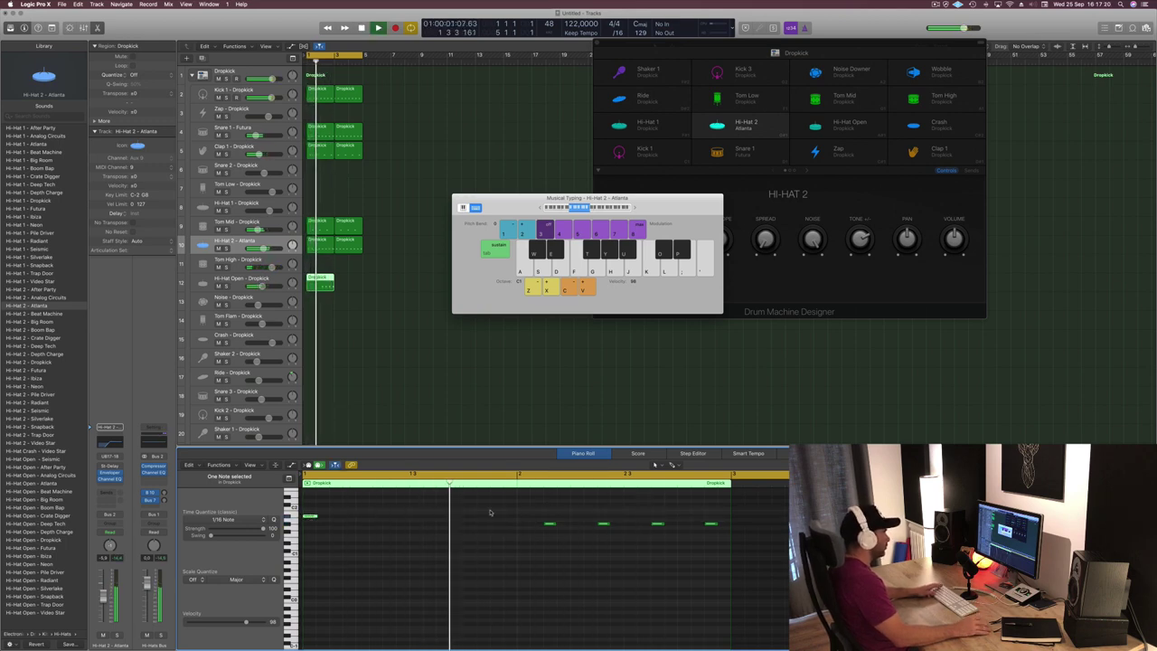
drag(499, 507, 759, 537)
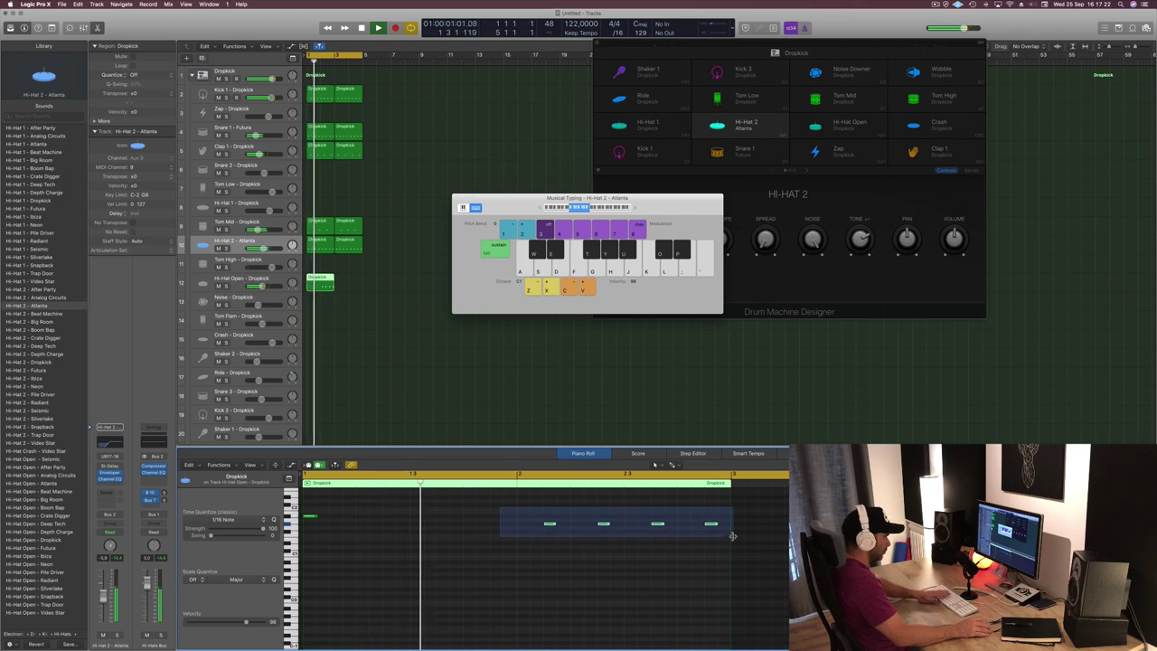
key(Delete)
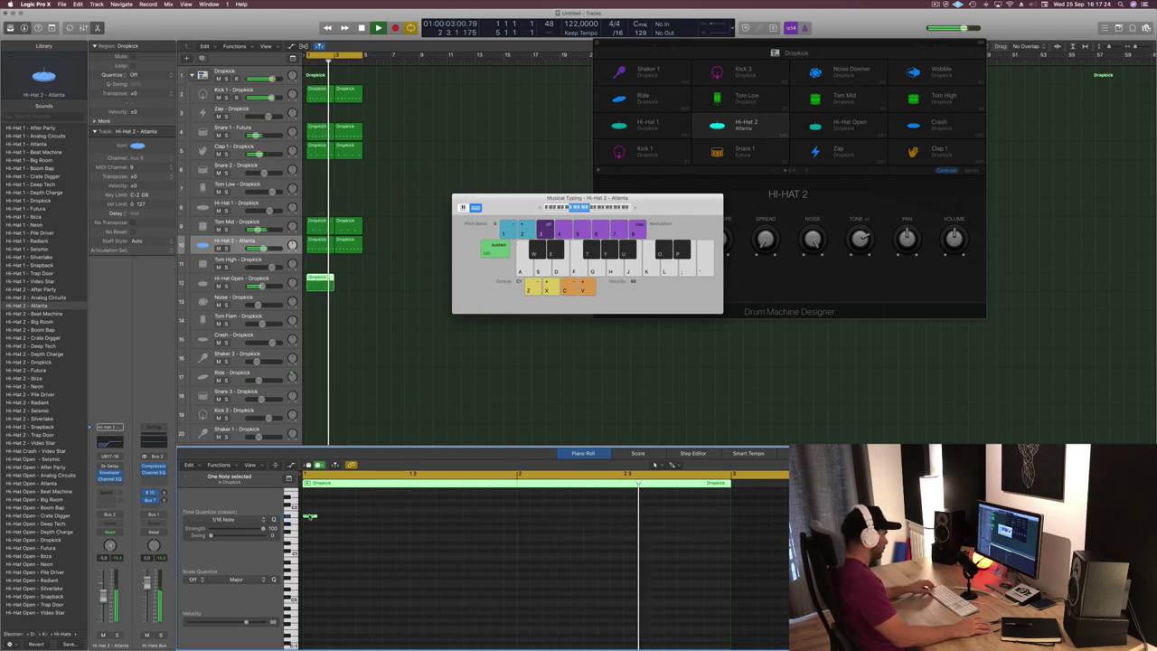
drag(310, 517, 526, 523)
Lower the Hi-Hat Open track volume during playback and copy its region to bar 3.
key(space)
key(space)
key(space)
drag(262, 286, 254, 288)
key(space)
key(space)
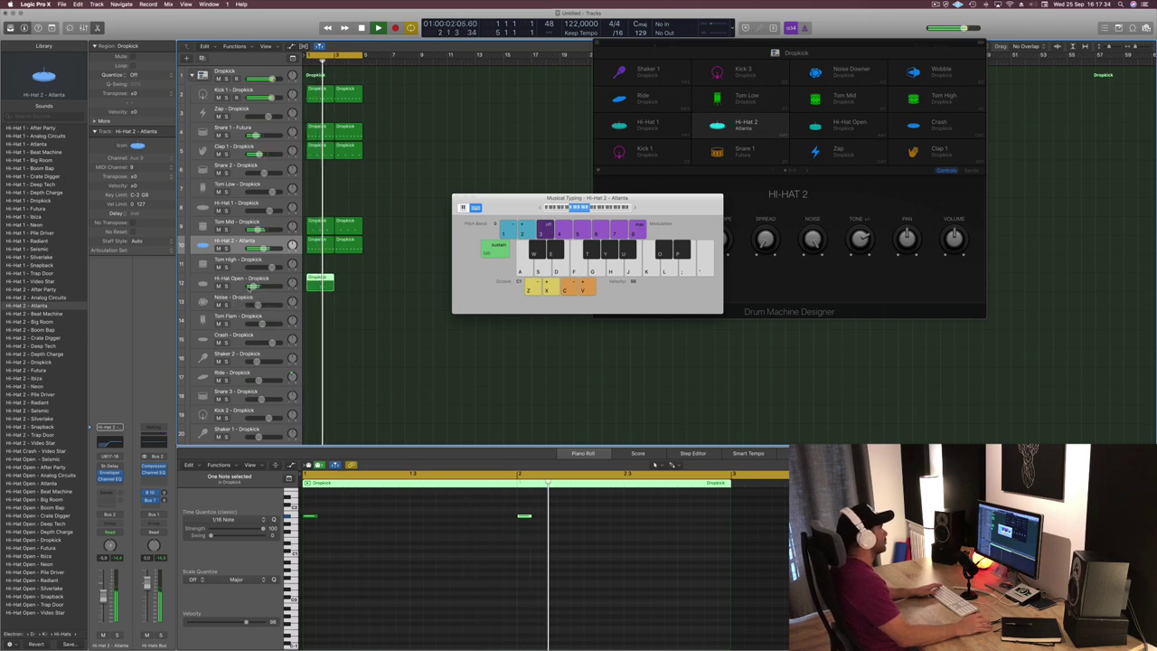
drag(318, 283, 350, 287)
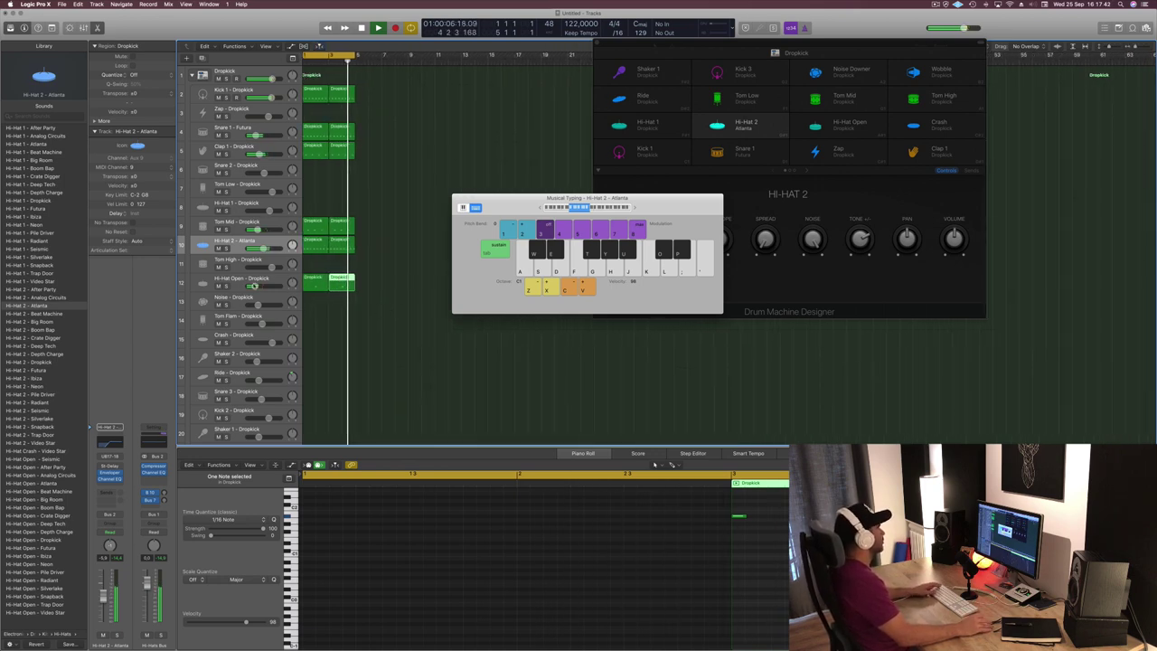
Copy the first Hi-Hat Open region onto the Noise track and raise its bar 1 note to the Noise pitch.
key(space)
click(320, 282)
drag(318, 282, 317, 300)
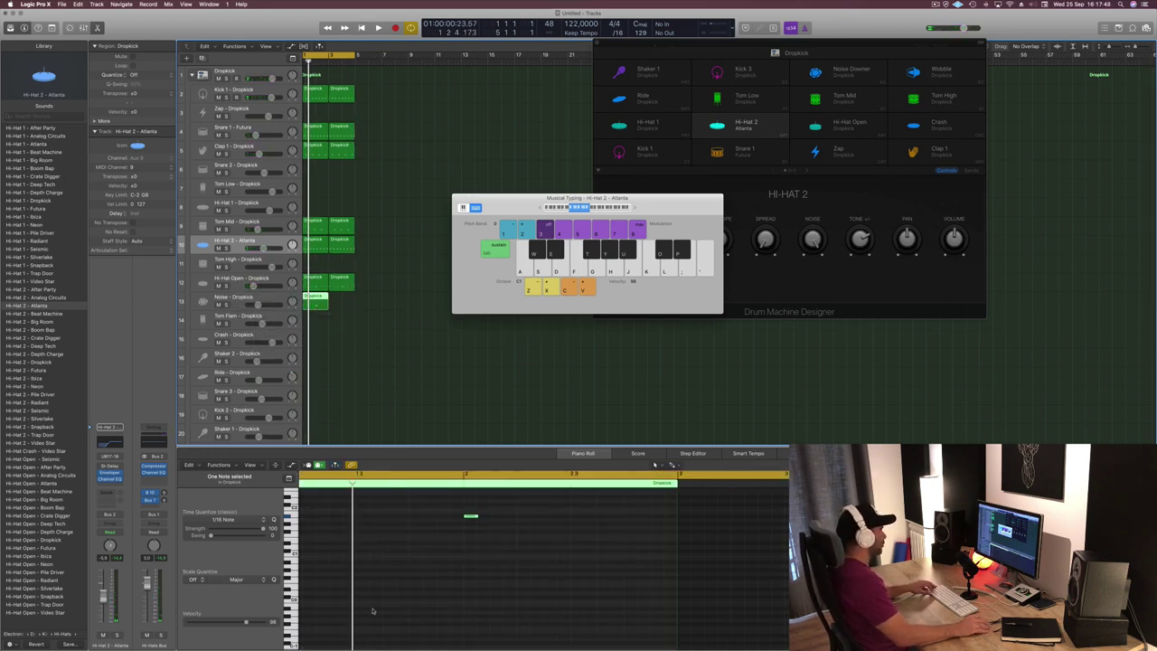
scroll(380, 592, left, 3)
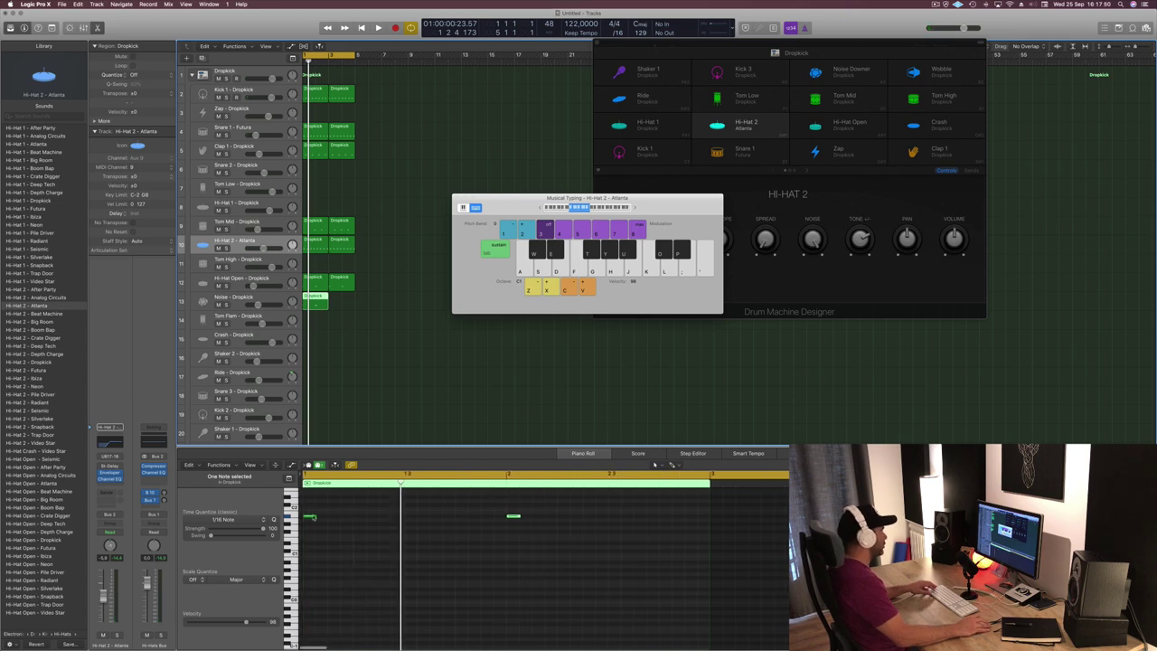
drag(309, 517, 309, 509)
key(space)
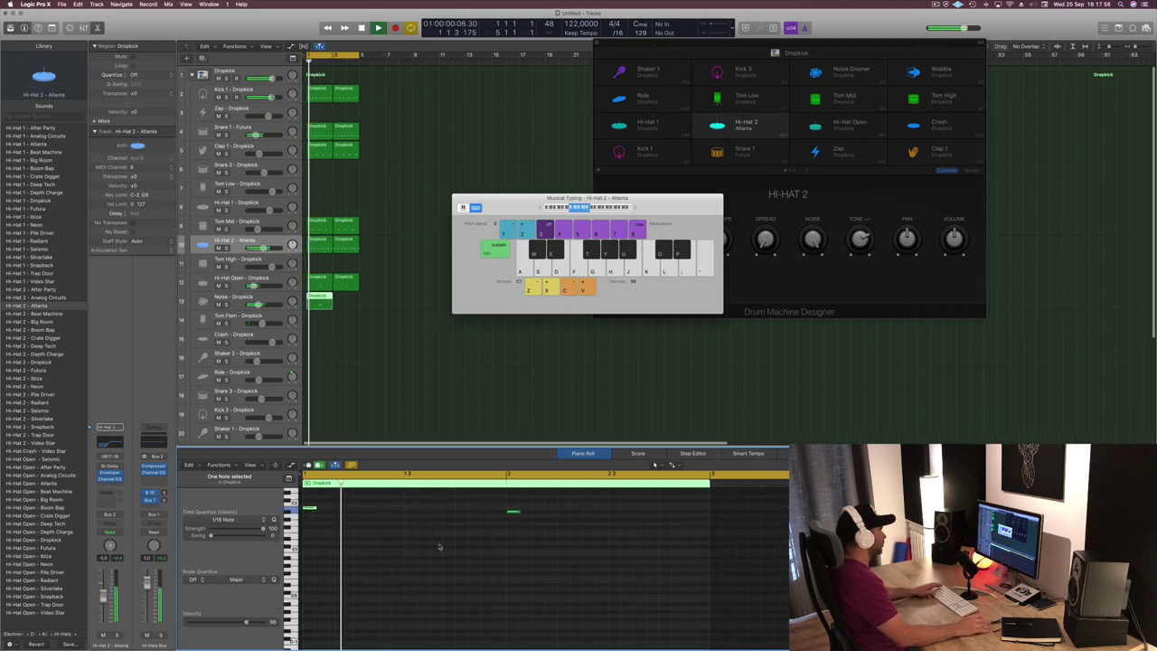
Delete the bar 2 note from the Noise region and shift the remaining note three sixteenths later.
drag(555, 504, 501, 525)
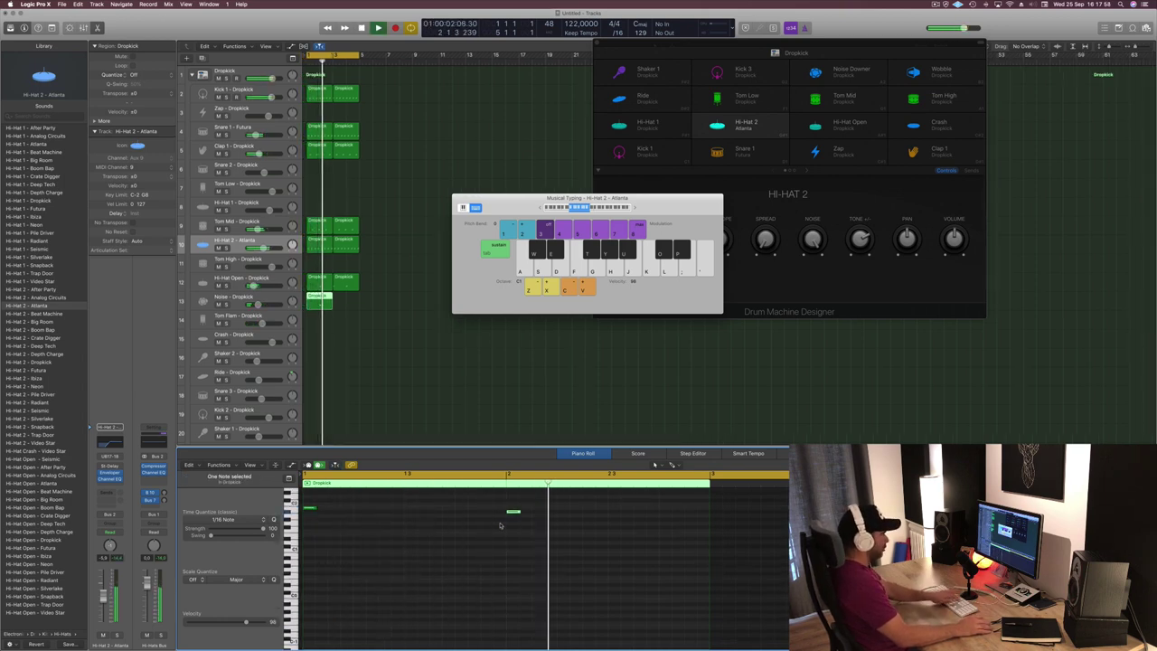
key(Delete)
key(space)
drag(309, 511, 347, 512)
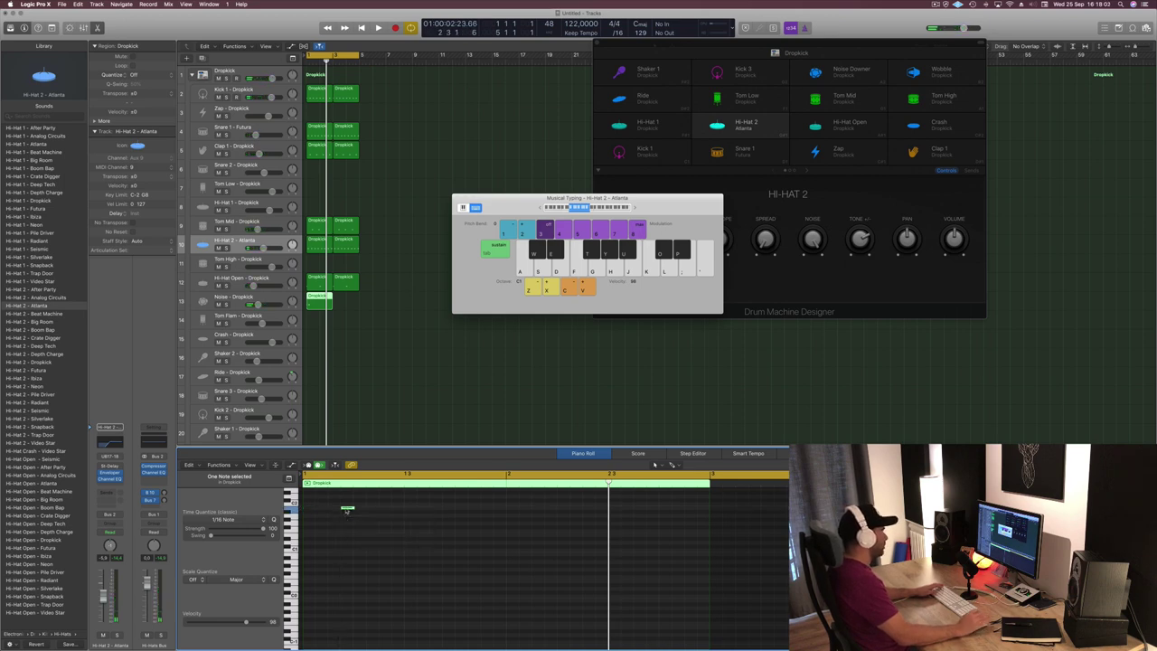
key(space)
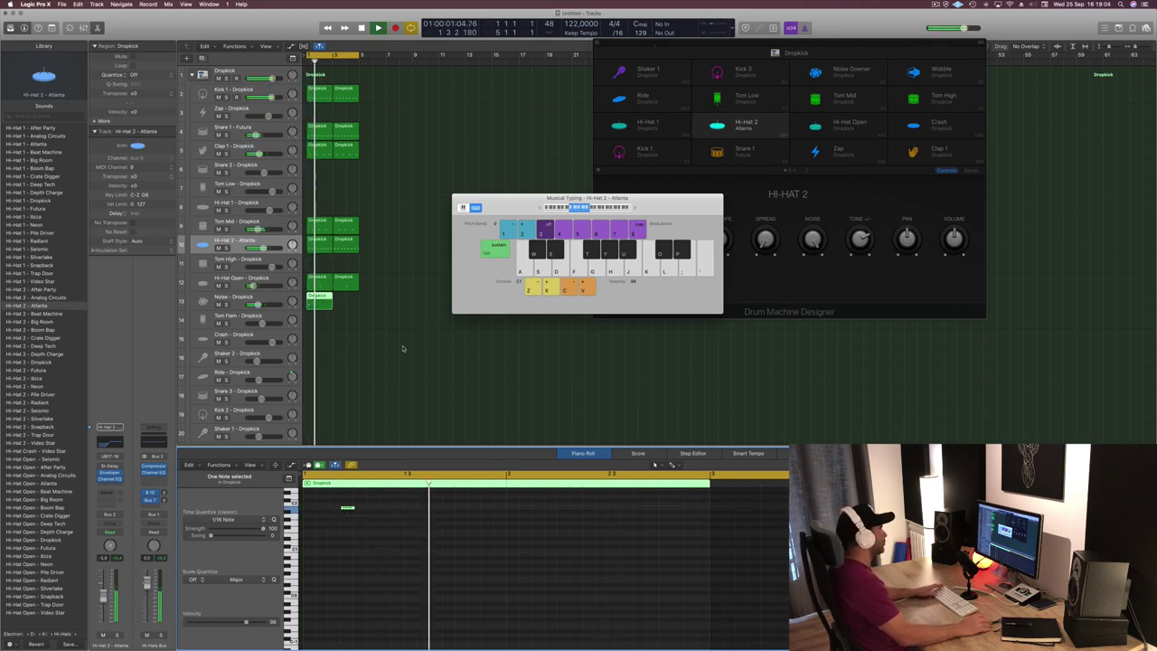
Lower the Noise track volume while the loop plays.
drag(258, 305, 253, 306)
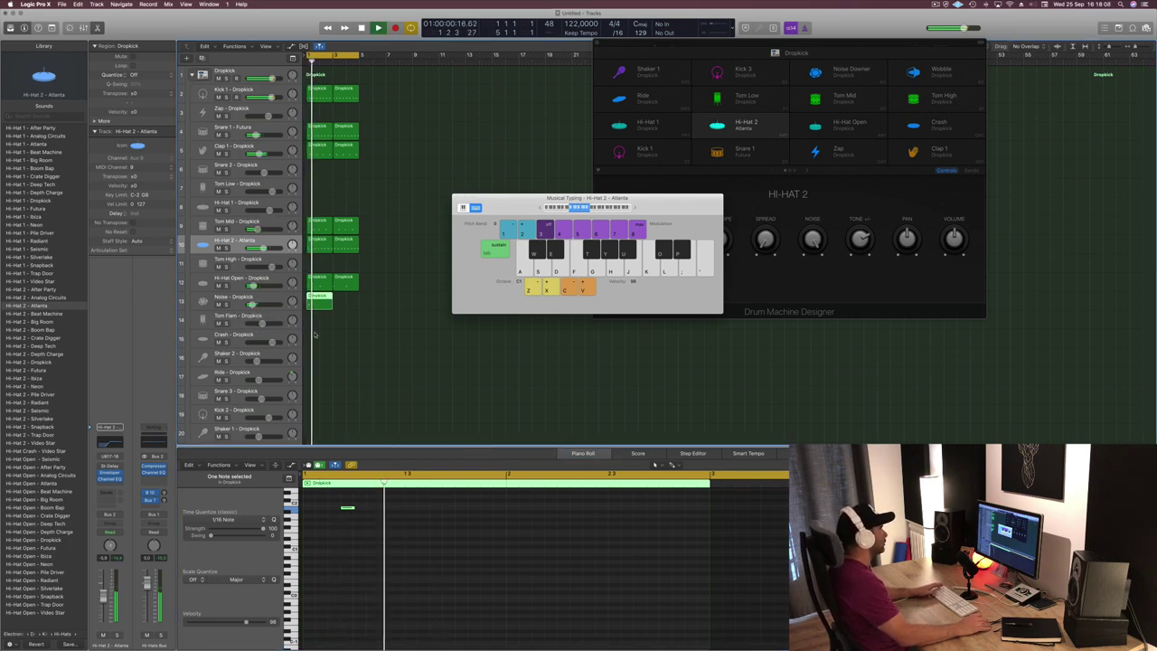
click(405, 512)
key(space)
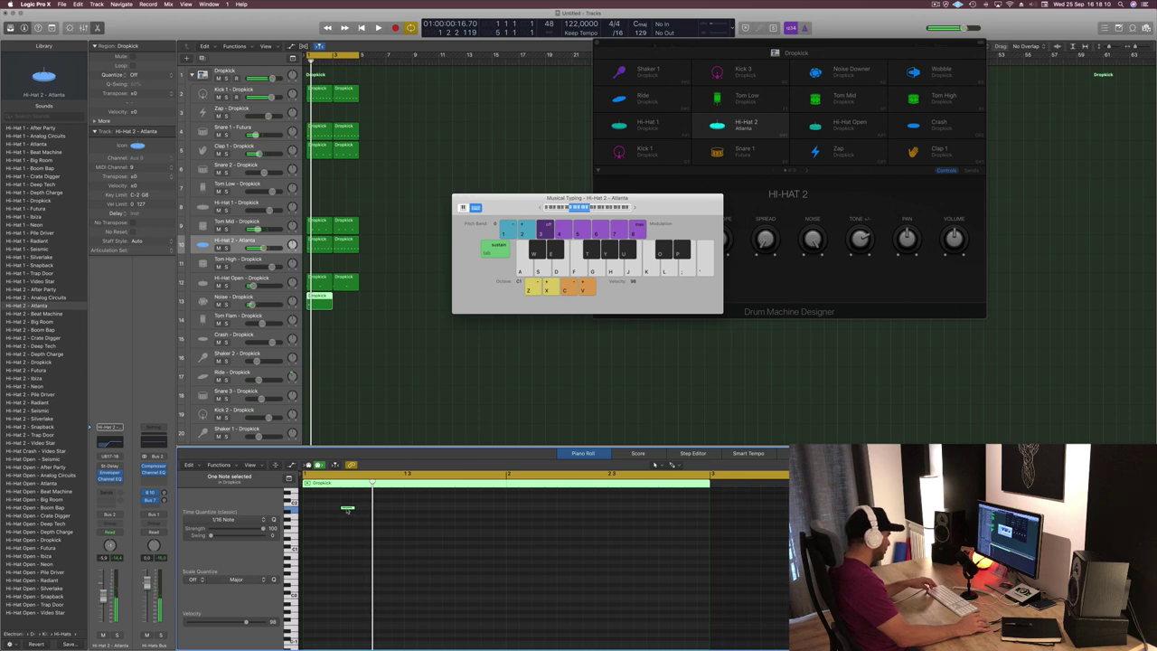
Copy the noise note to the last sixteenth of bar 1 and copy the Noise region to bar 3.
drag(347, 511, 499, 511)
key(space)
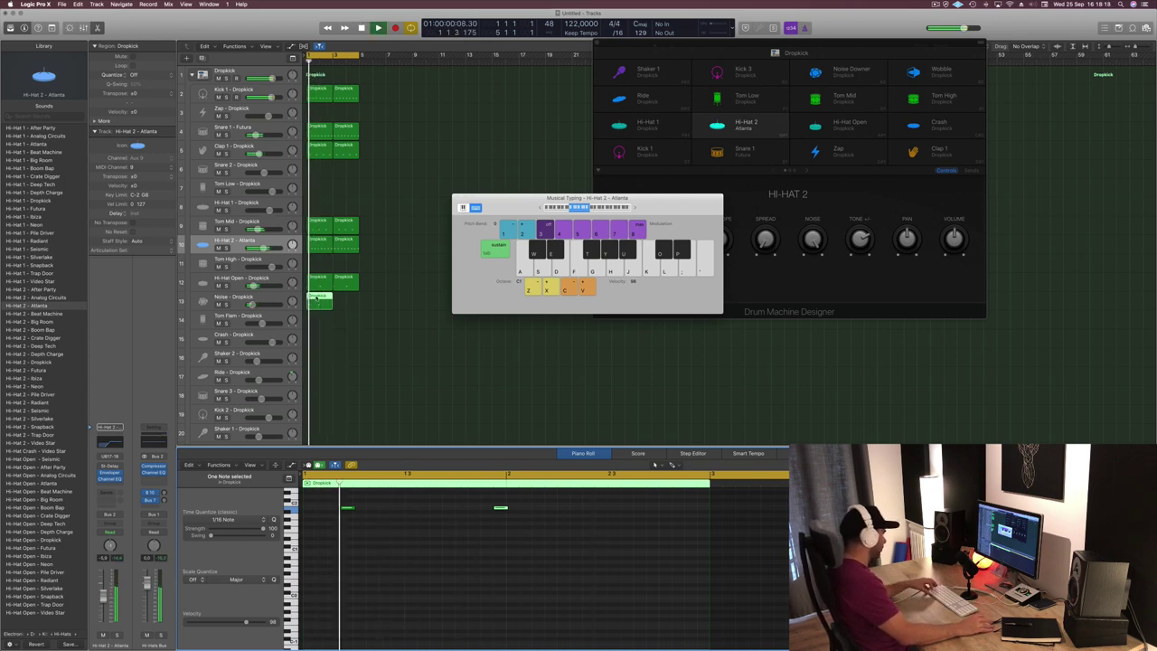
drag(317, 298, 344, 301)
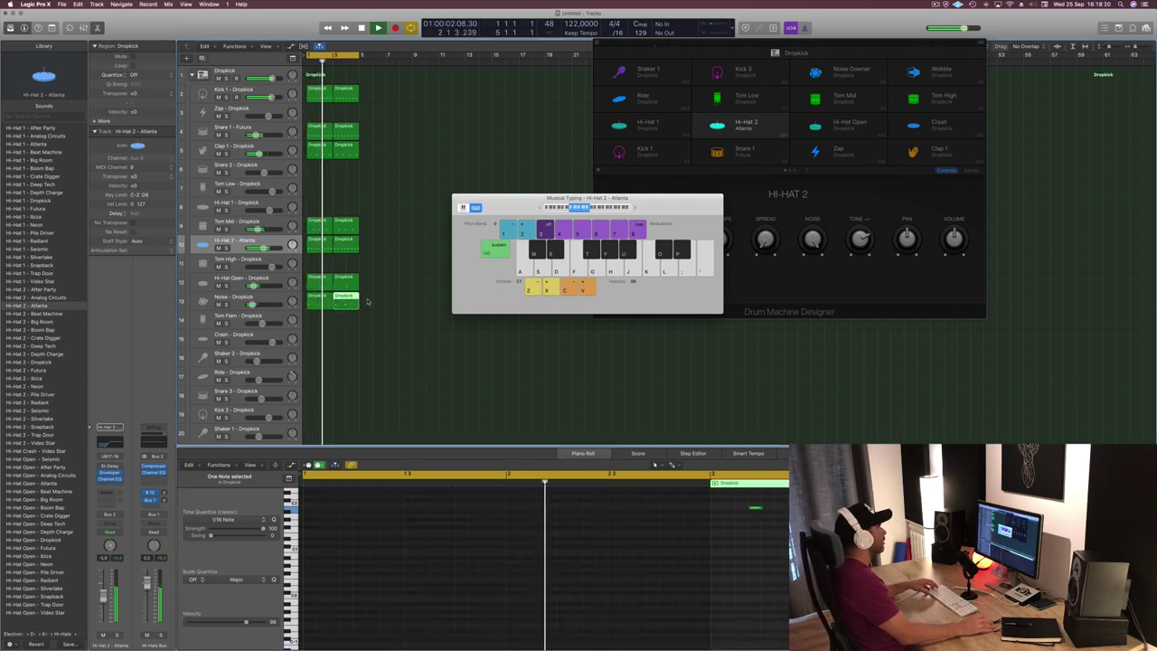
Listen to the loop, stop it, and copy the first Hi-Hat 2 region onto the Shaker 2 track at bar 1.
click(389, 353)
scroll(396, 366, down, 1)
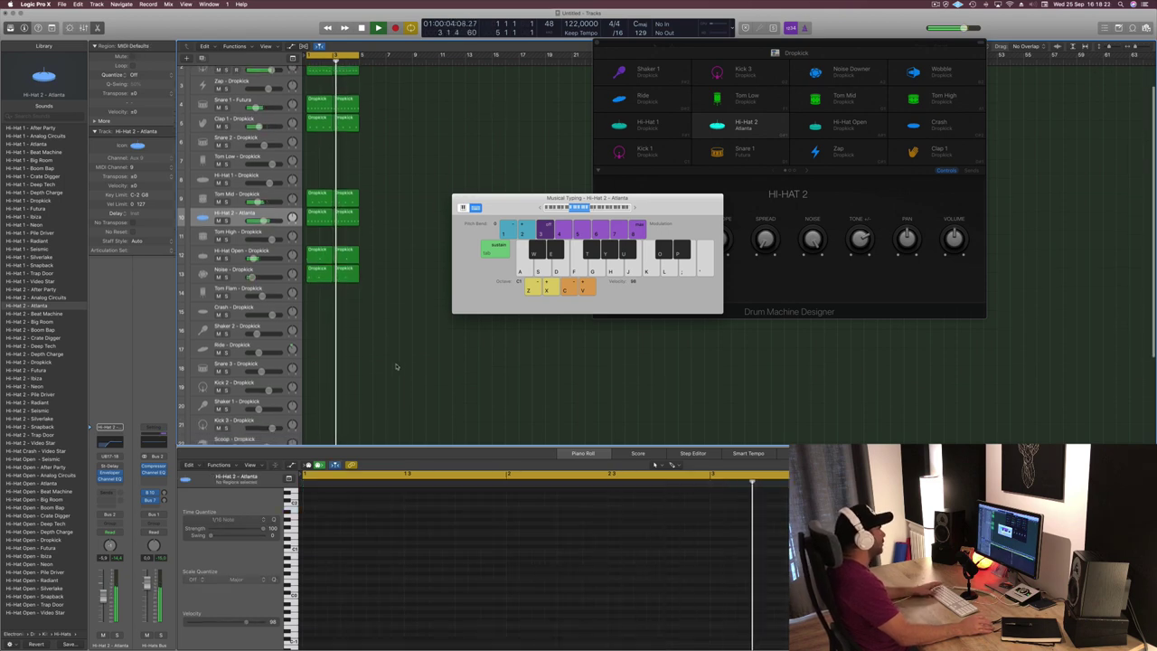
scroll(324, 210, down, 2)
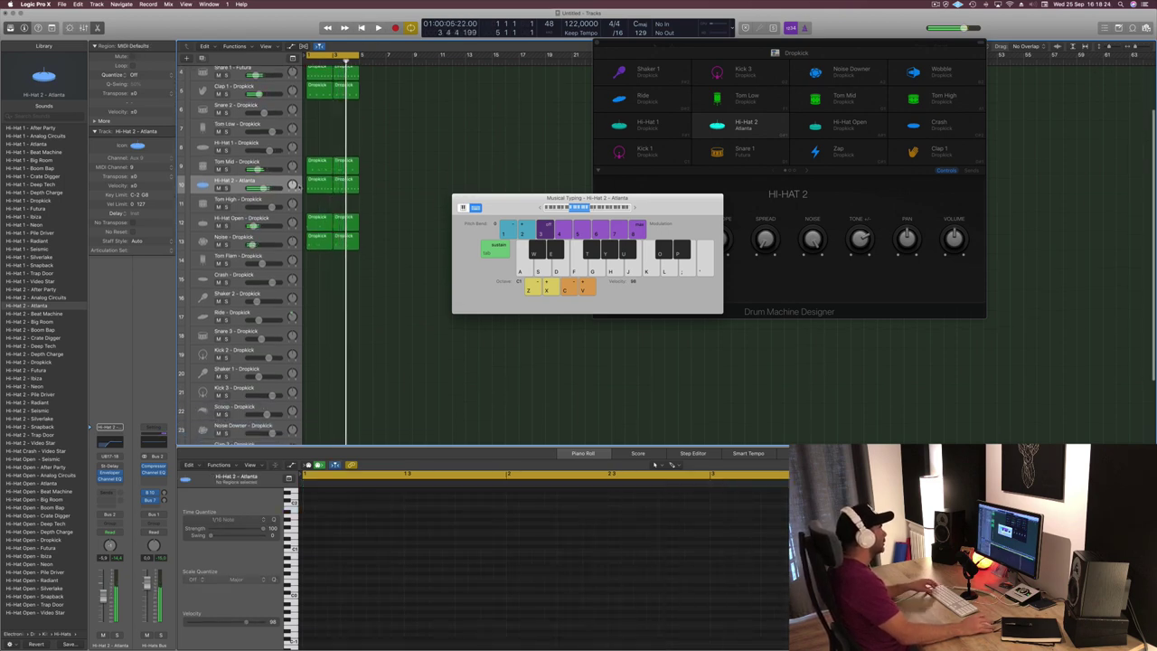
click(297, 186)
click(321, 187)
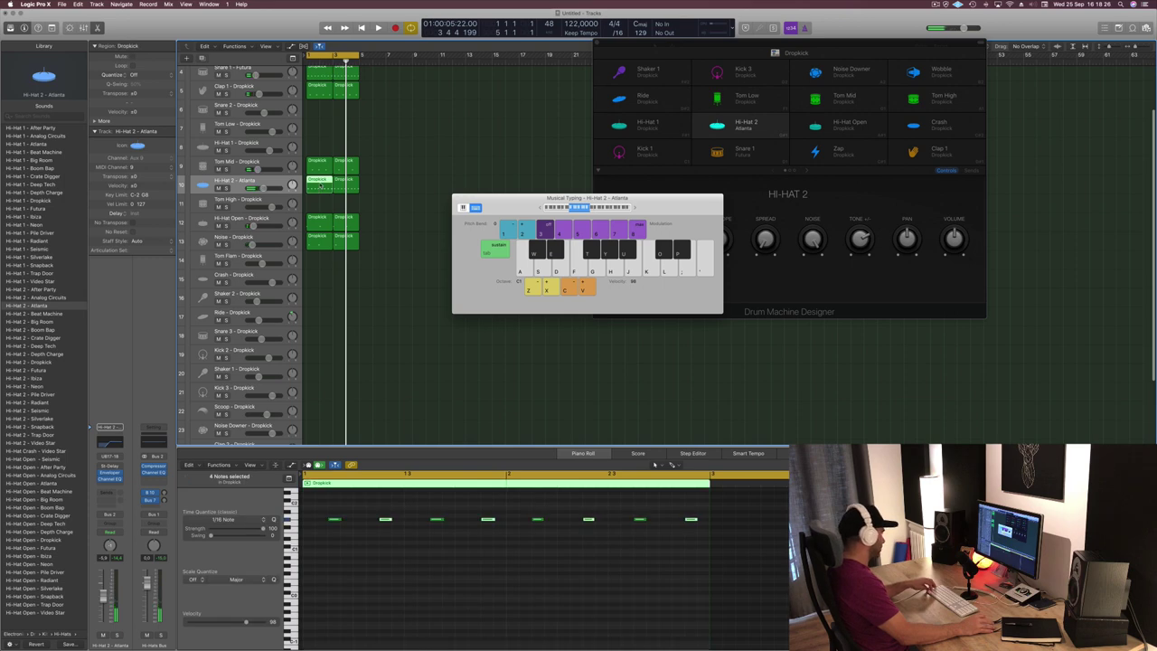
drag(321, 187, 317, 302)
Select all notes in the copied Shaker 2 region and raise them to the Shaker 2 pitch.
drag(323, 510, 704, 537)
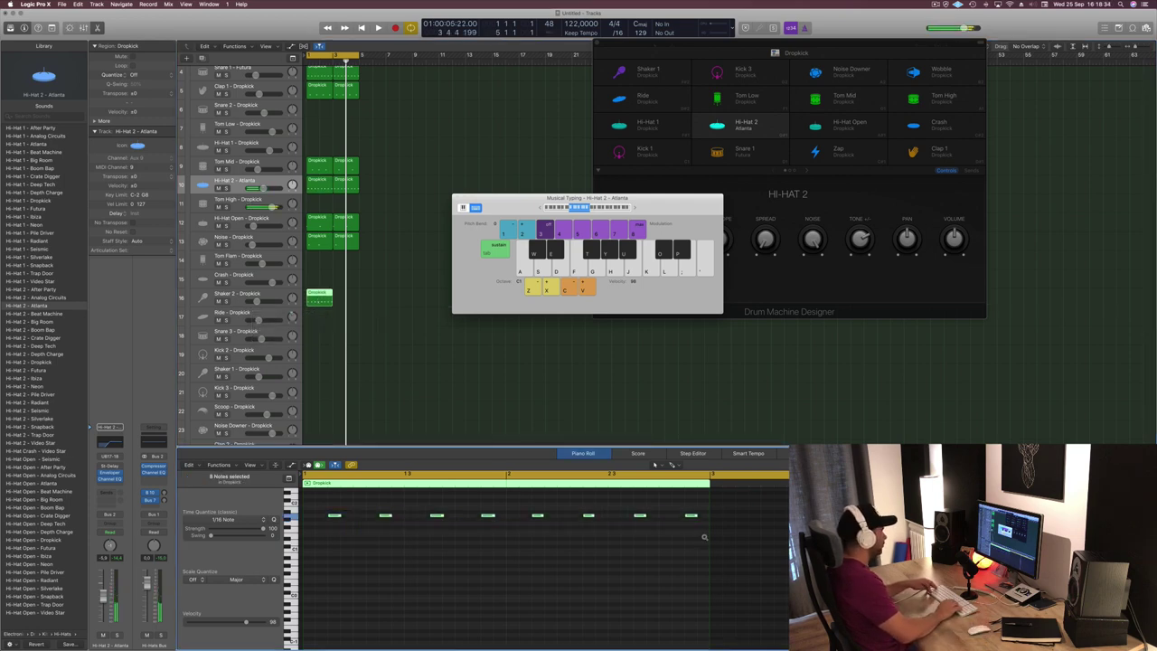
key(alt+Up)
key(alt+Up)
key(alt+Up)
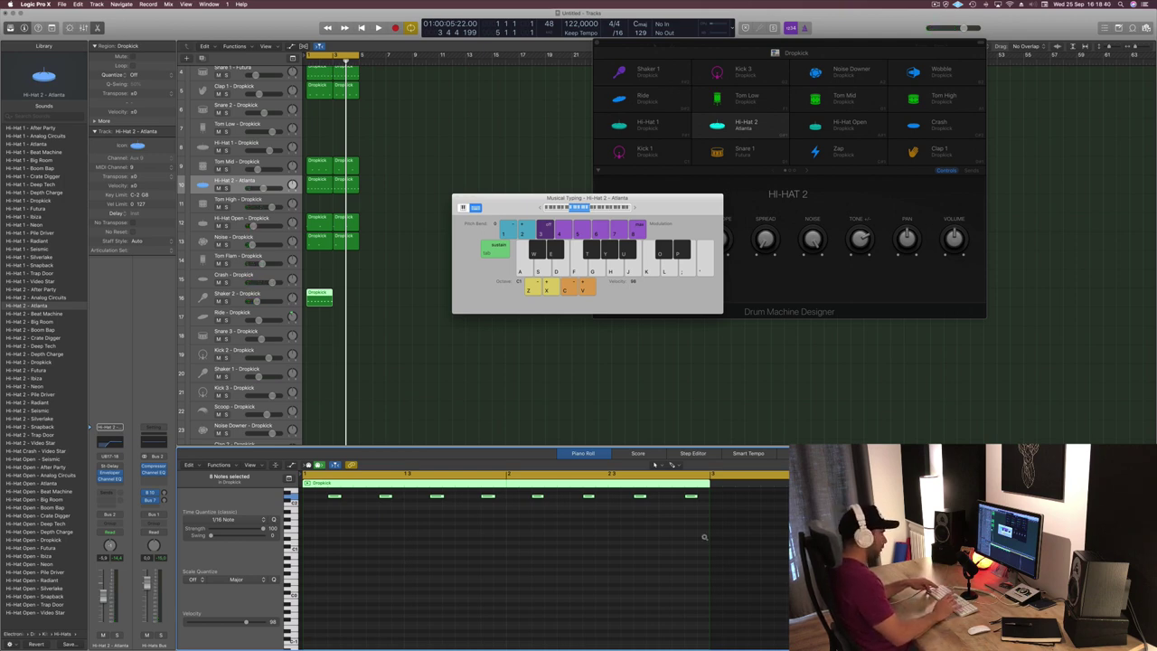
key(alt+Down)
key(alt+Down)
key(alt+Up)
key(alt+Up)
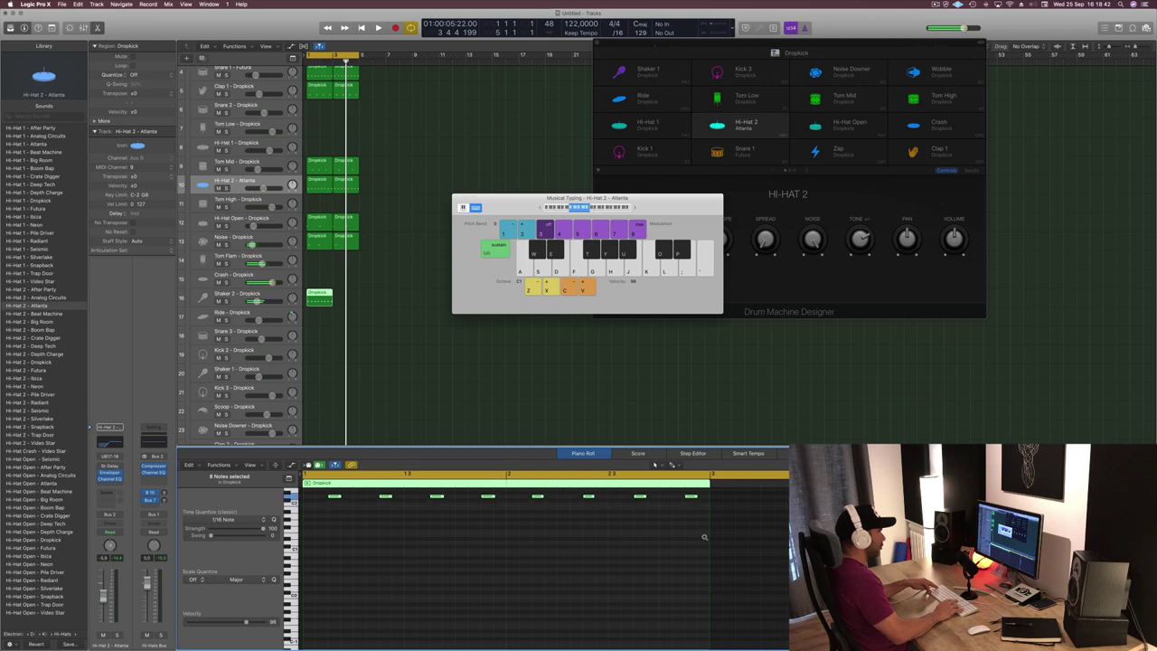
key(alt+Down)
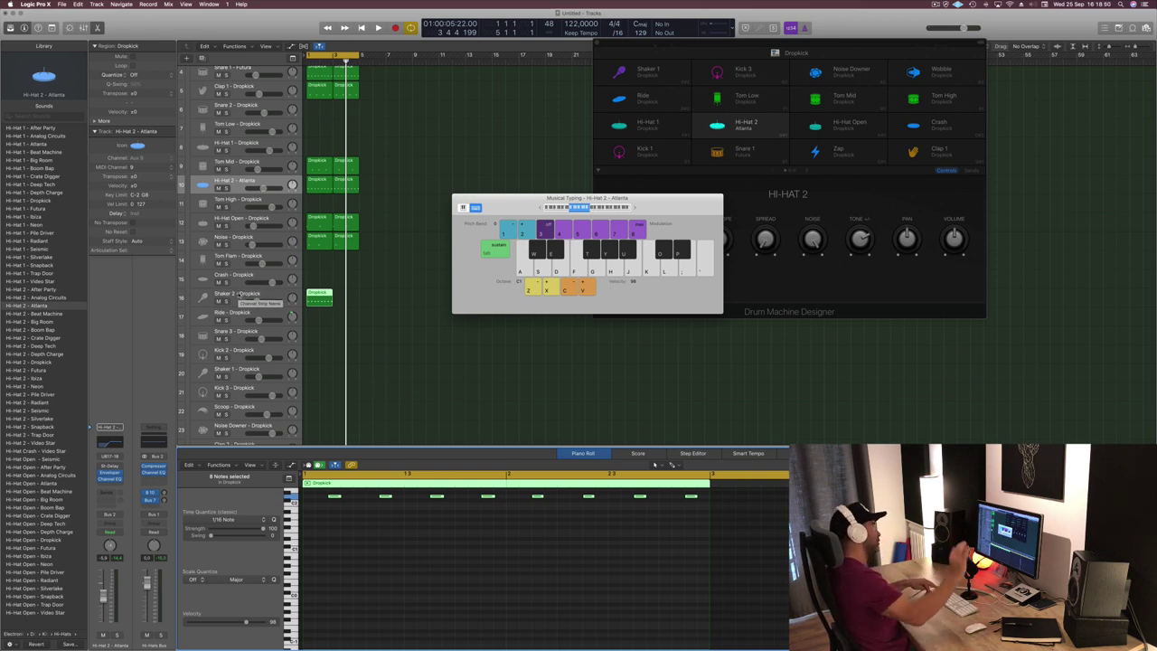
Move the Musical Typing window aside and copy all shaker notes an eighth note earlier to fill a steady eighth-note pattern.
drag(517, 203, 807, 211)
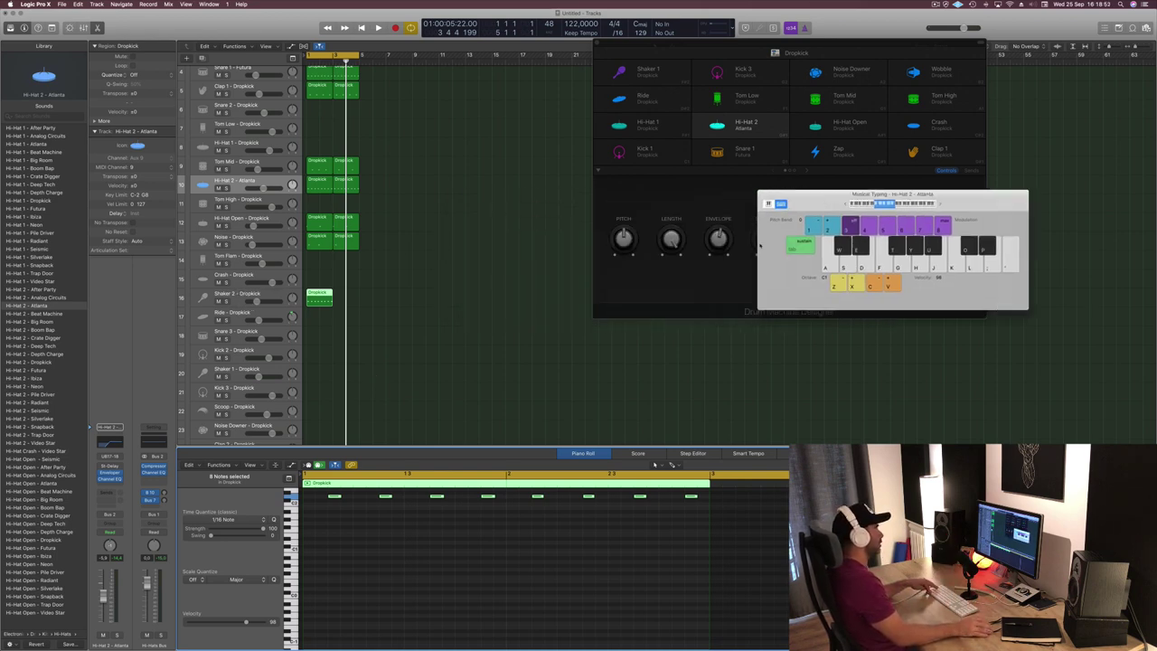
key(space)
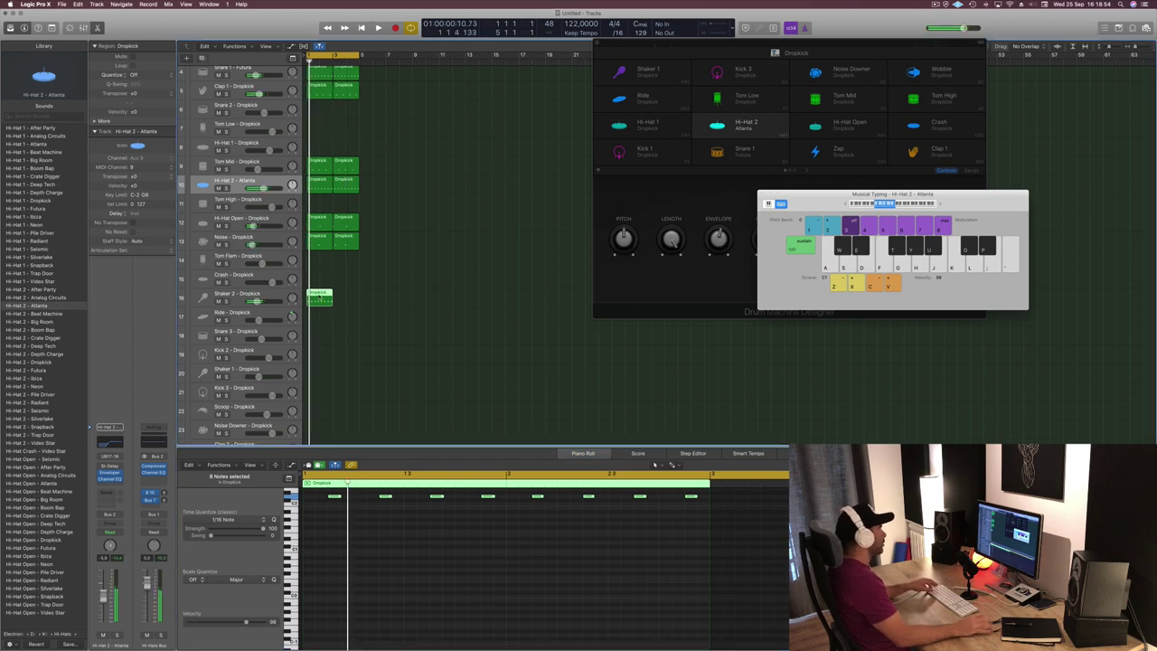
click(310, 483)
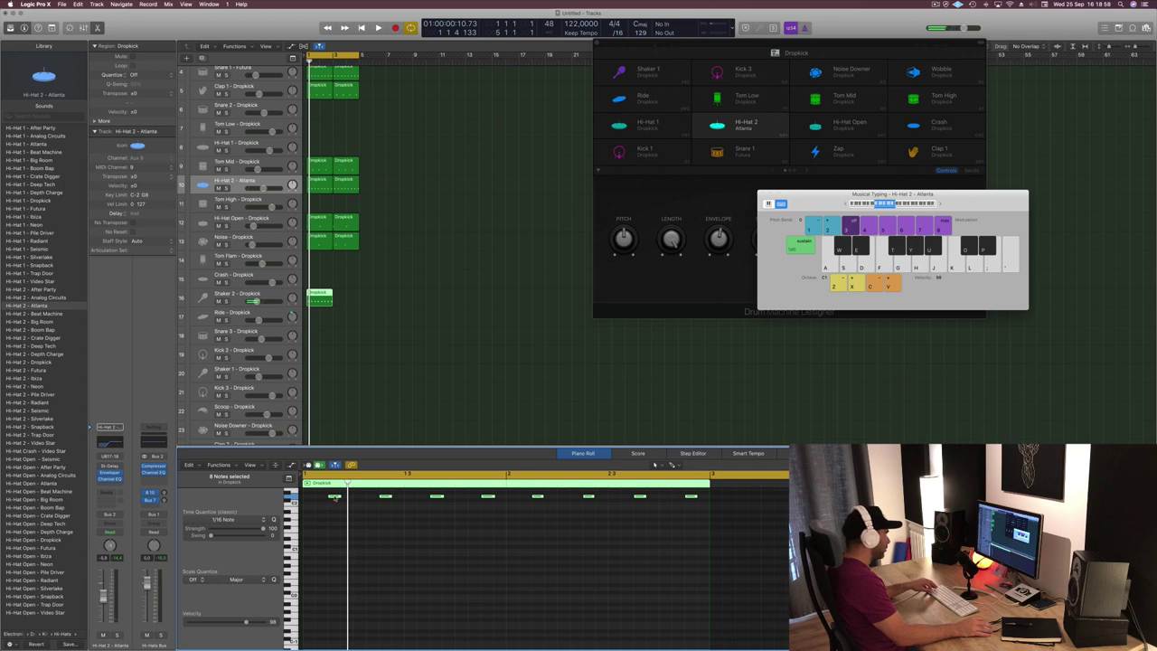
drag(334, 499, 309, 499)
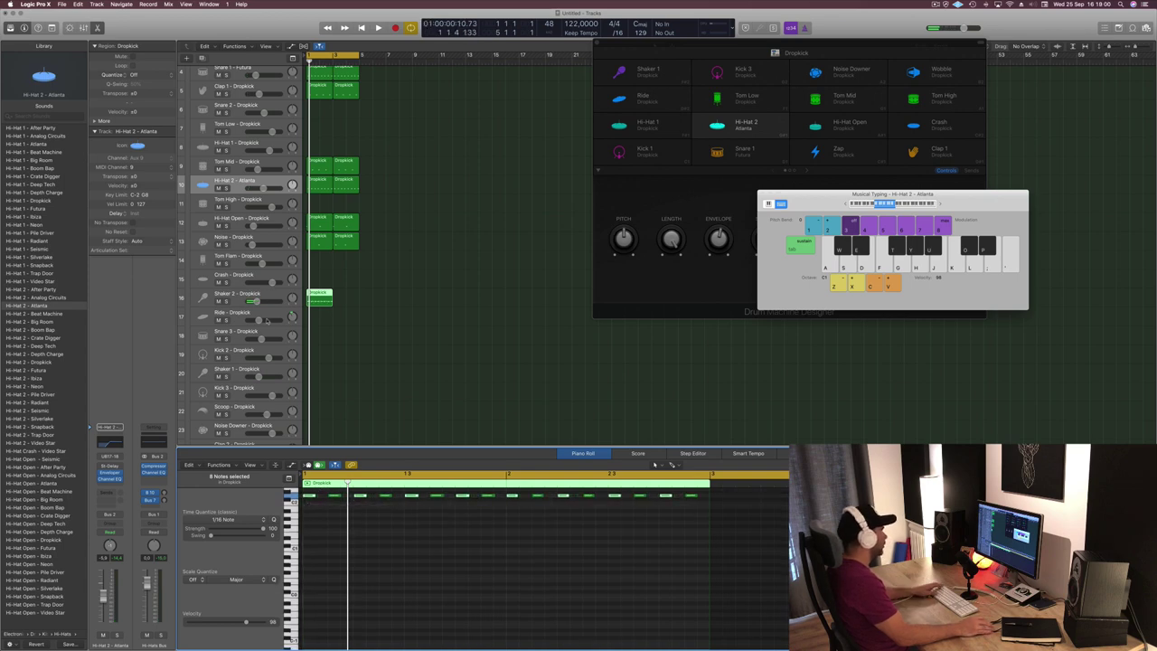
Copy the Shaker 2 region to bar 3 and lower the Shaker 2 track volume while the loop plays.
key(space)
drag(257, 302, 347, 300)
drag(255, 302, 254, 302)
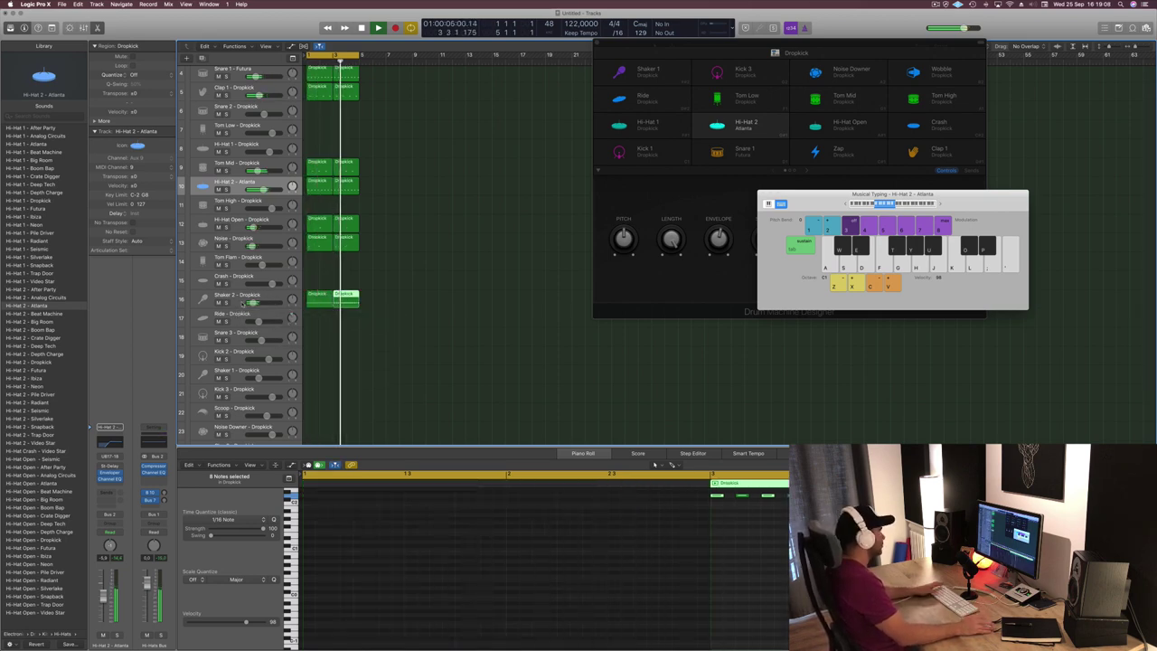
key(space)
key(space)
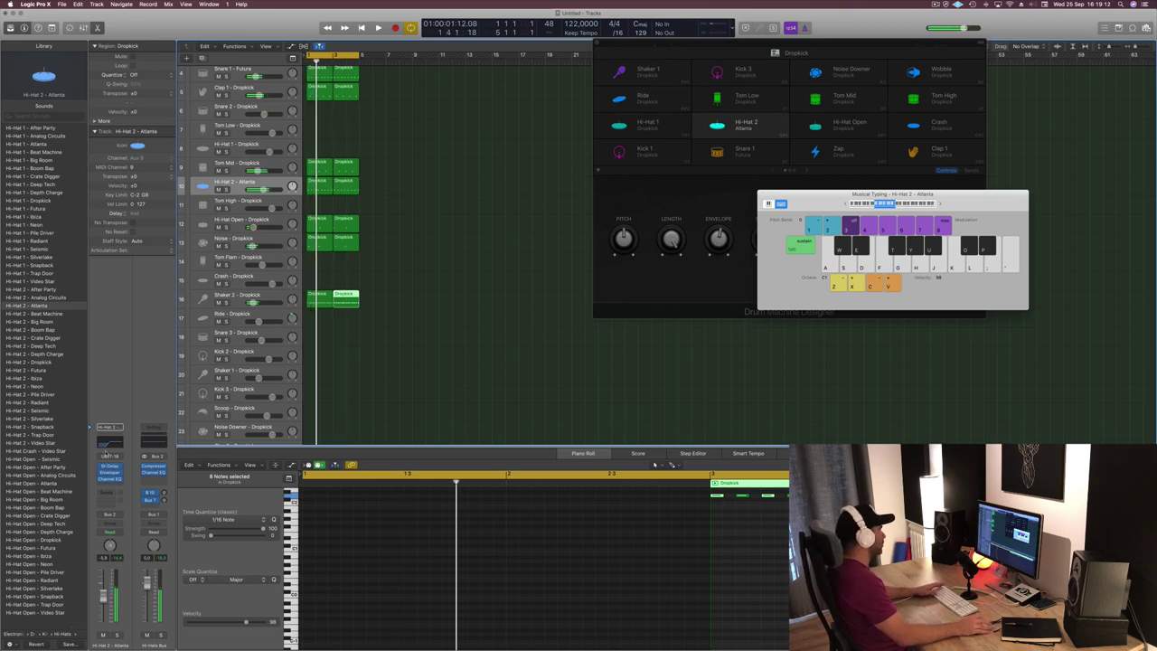
Load the Dual 1/16 Slap preset in the Hi-Hat 2 Stereo Delay and close the plug-in.
click(111, 468)
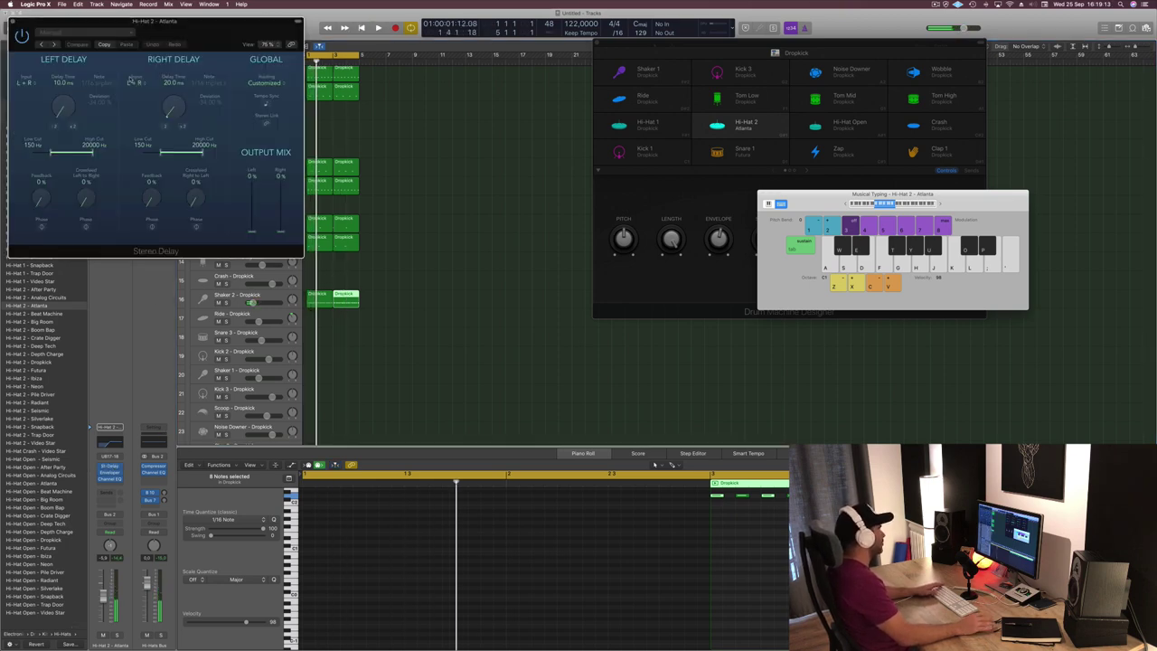
click(76, 33)
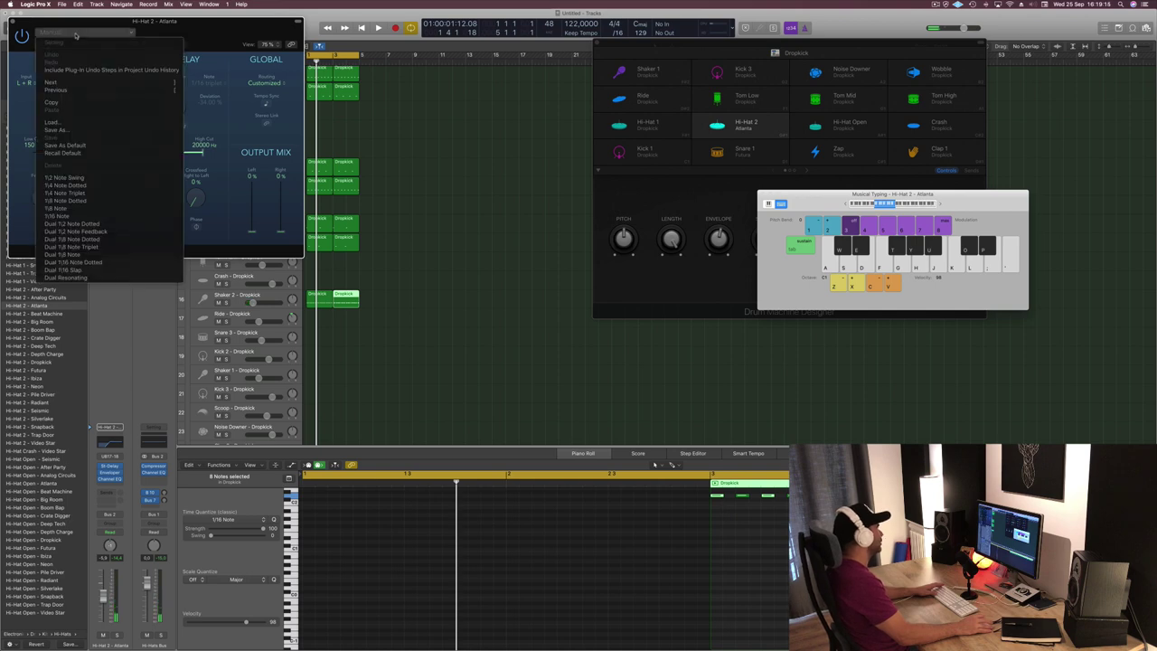
click(65, 270)
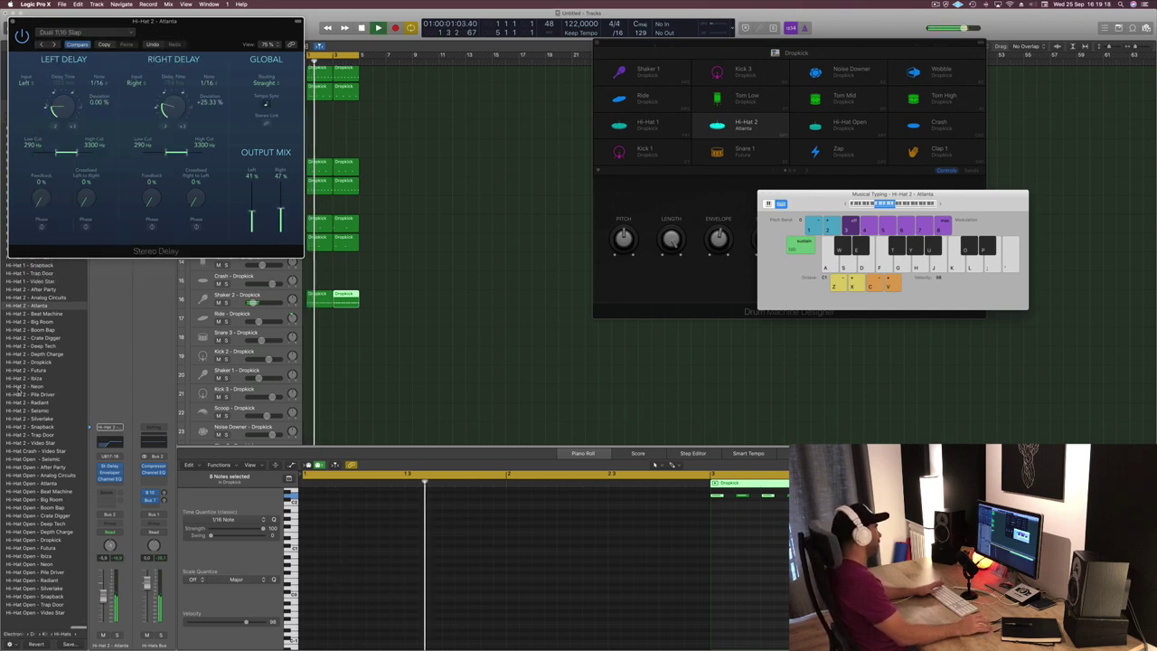
drag(33, 25, 347, 140)
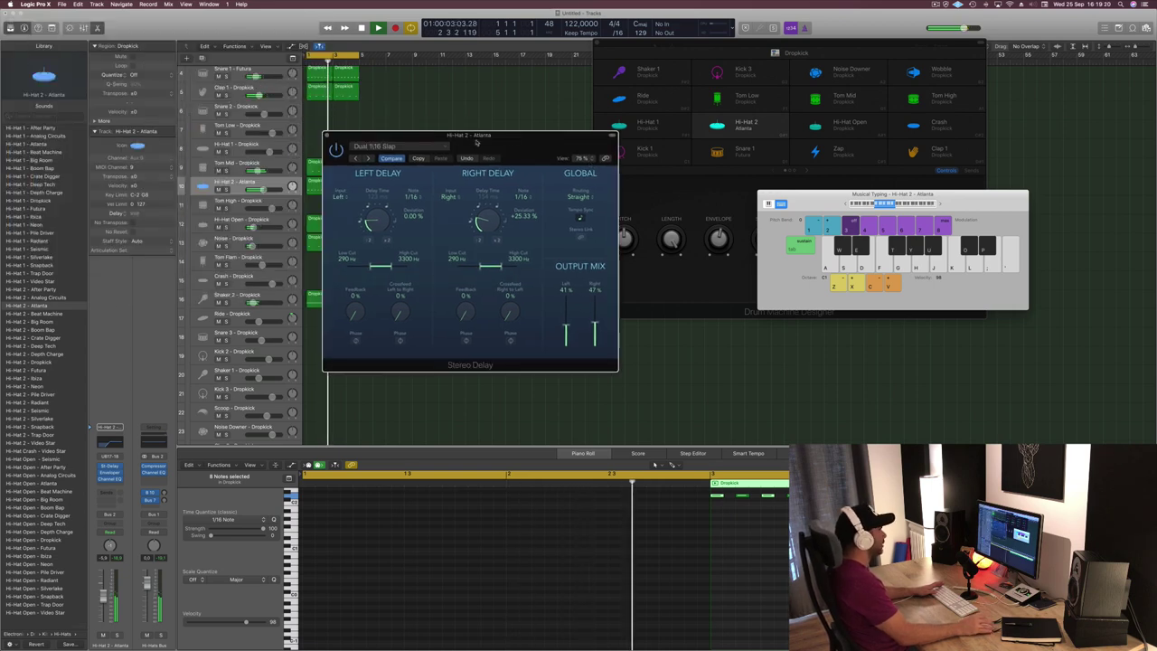
click(326, 135)
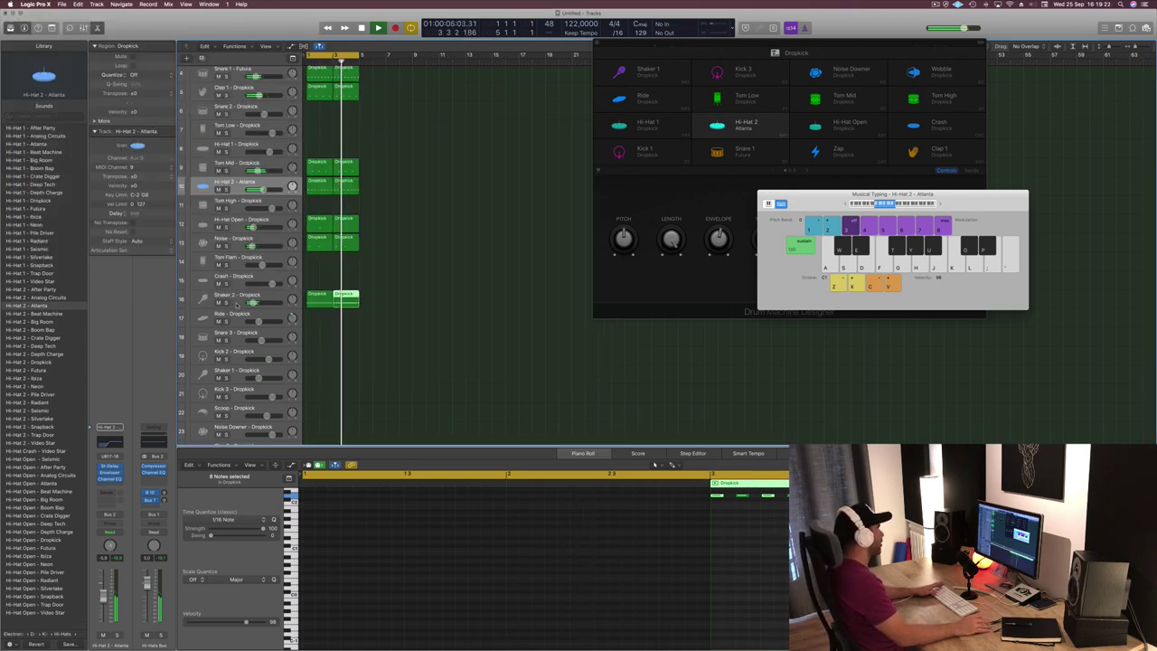
Solo Shaker 2 and Hi-Hat 2 in turn to hear each alone, clearing each solo.
click(226, 302)
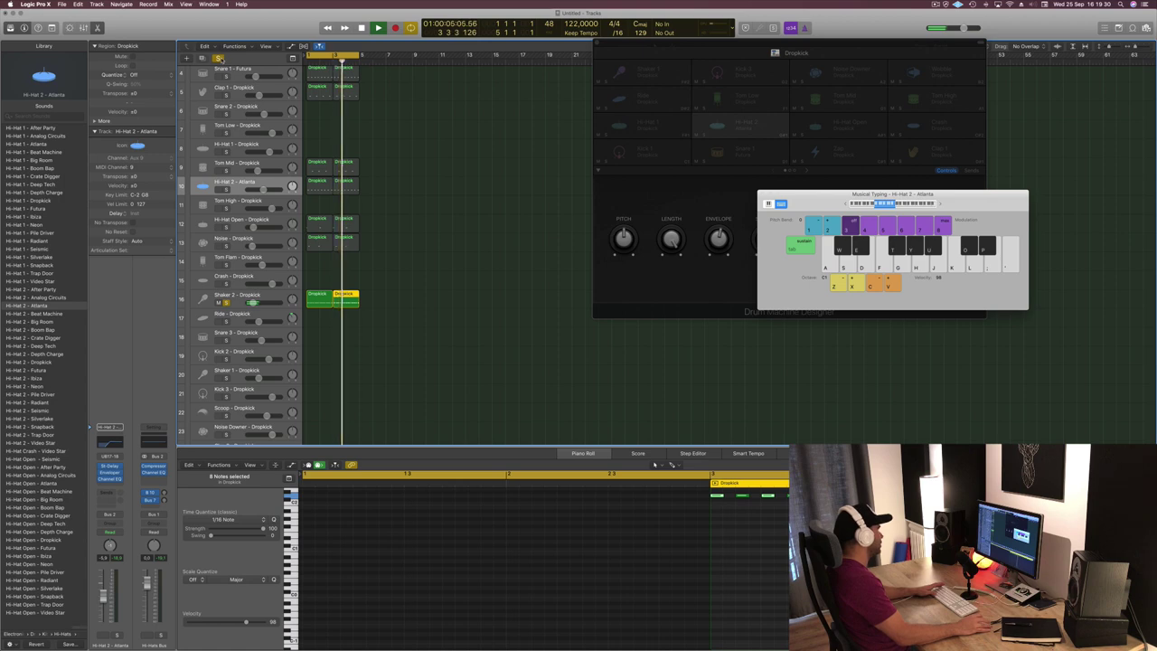
click(219, 58)
click(226, 189)
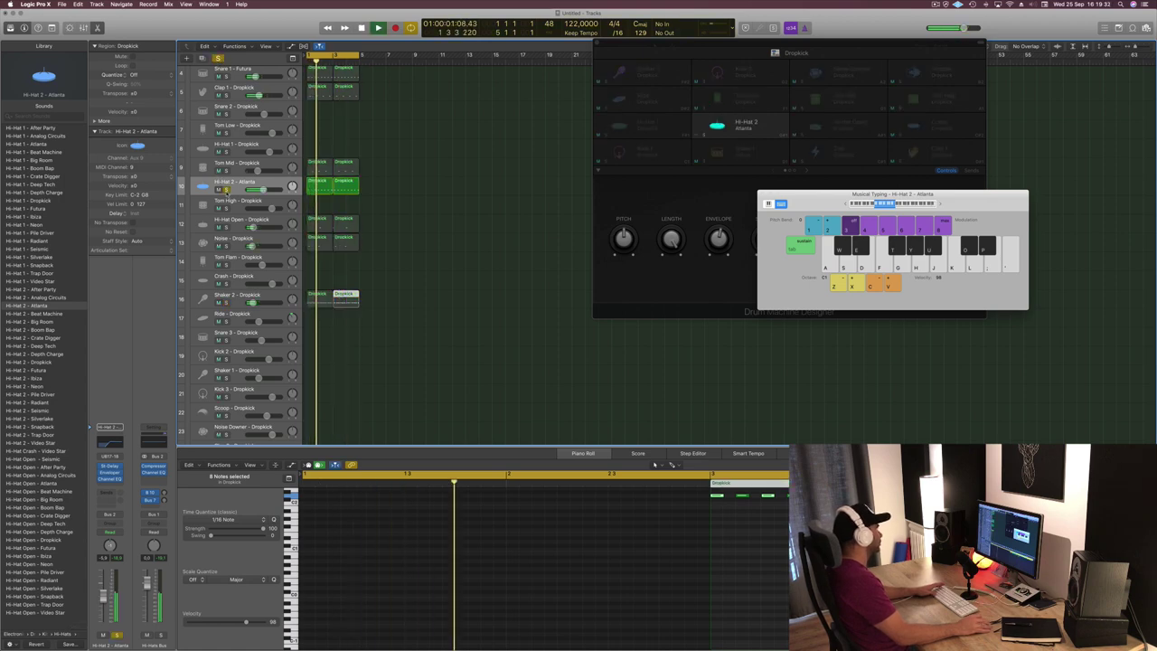
click(226, 191)
Open the Stereo Delay on the Shaker 2 track and step its presets back to Dual 1/8 Note Dotted.
click(228, 299)
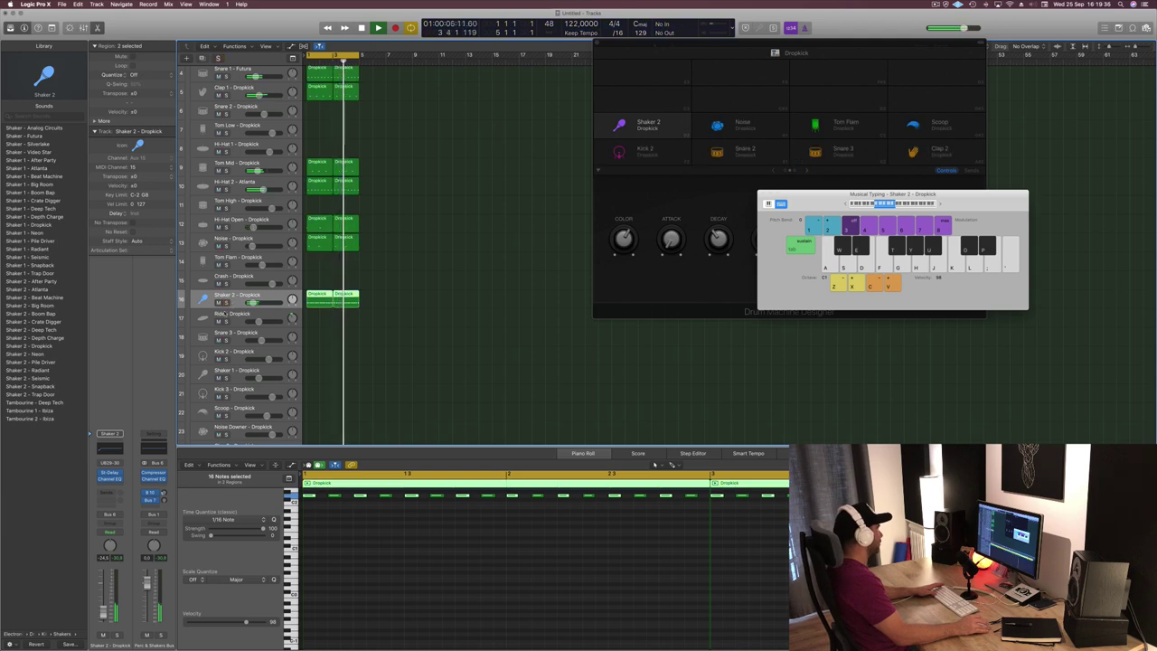
click(110, 474)
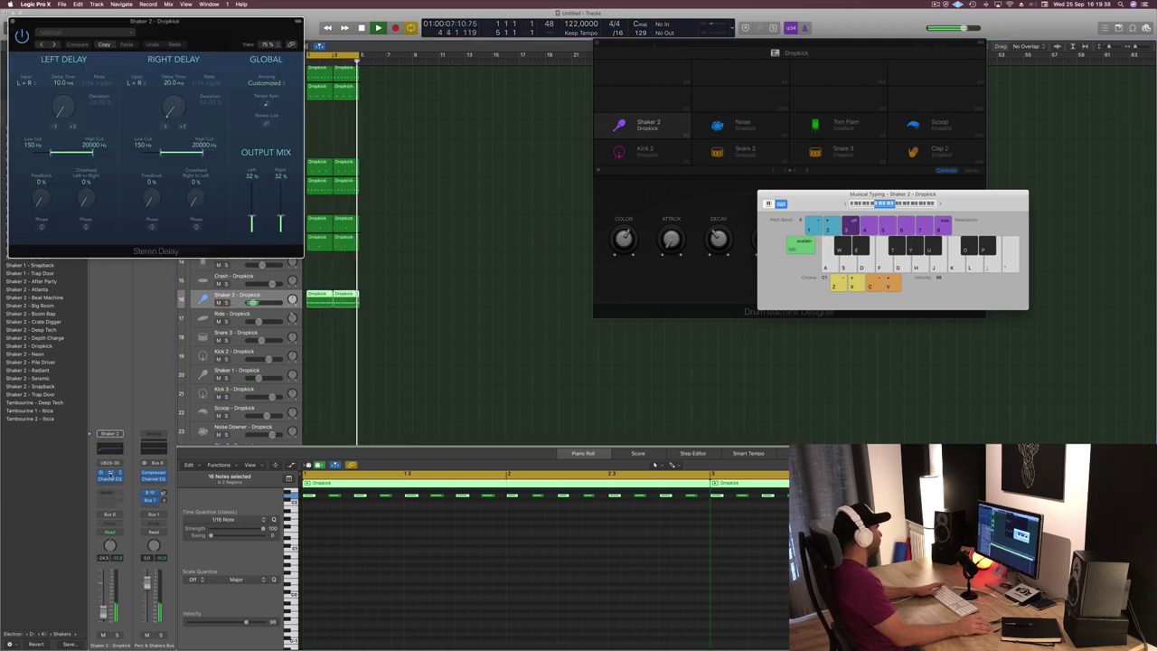
click(42, 45)
click(43, 45)
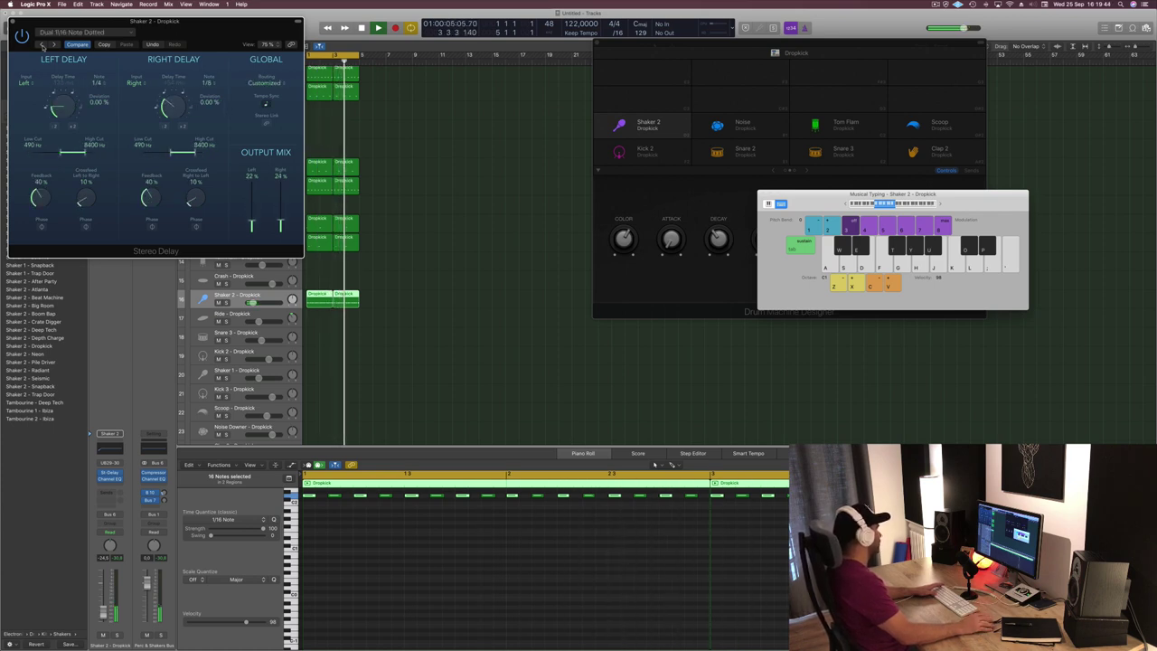
click(42, 46)
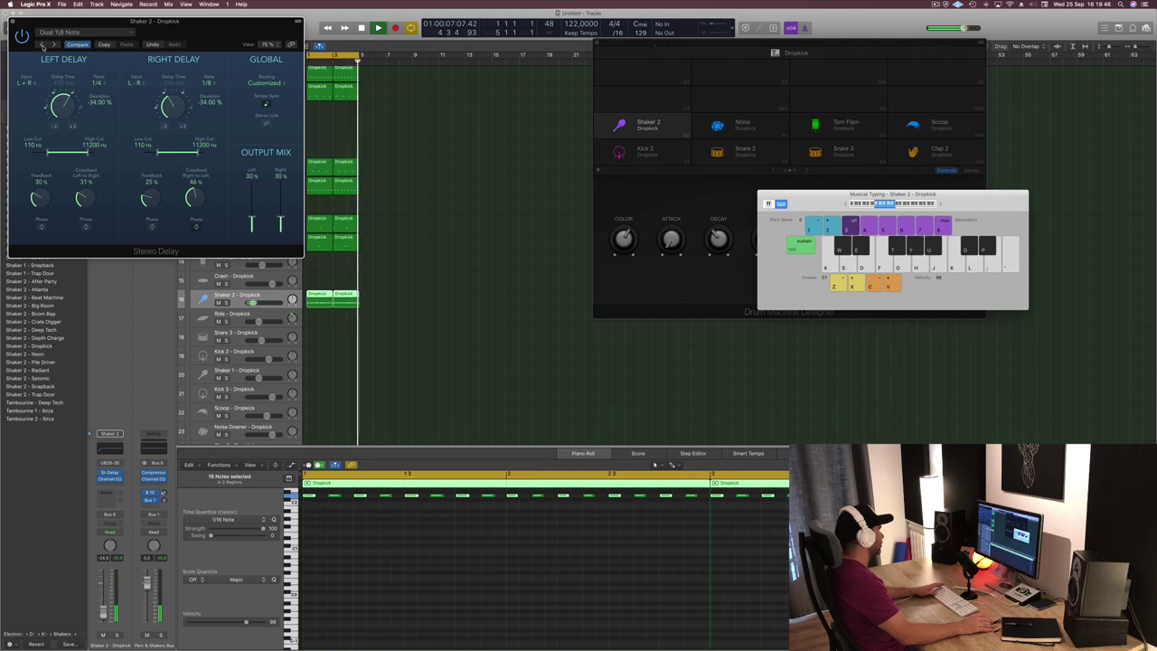
drag(204, 34, 774, 174)
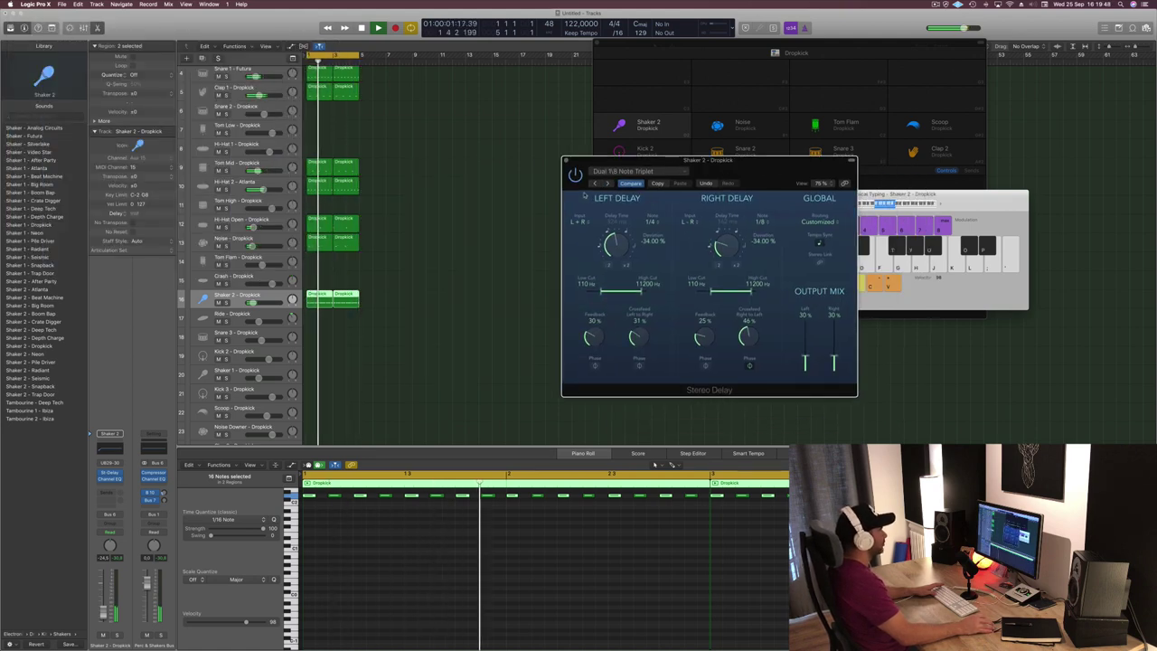
click(594, 183)
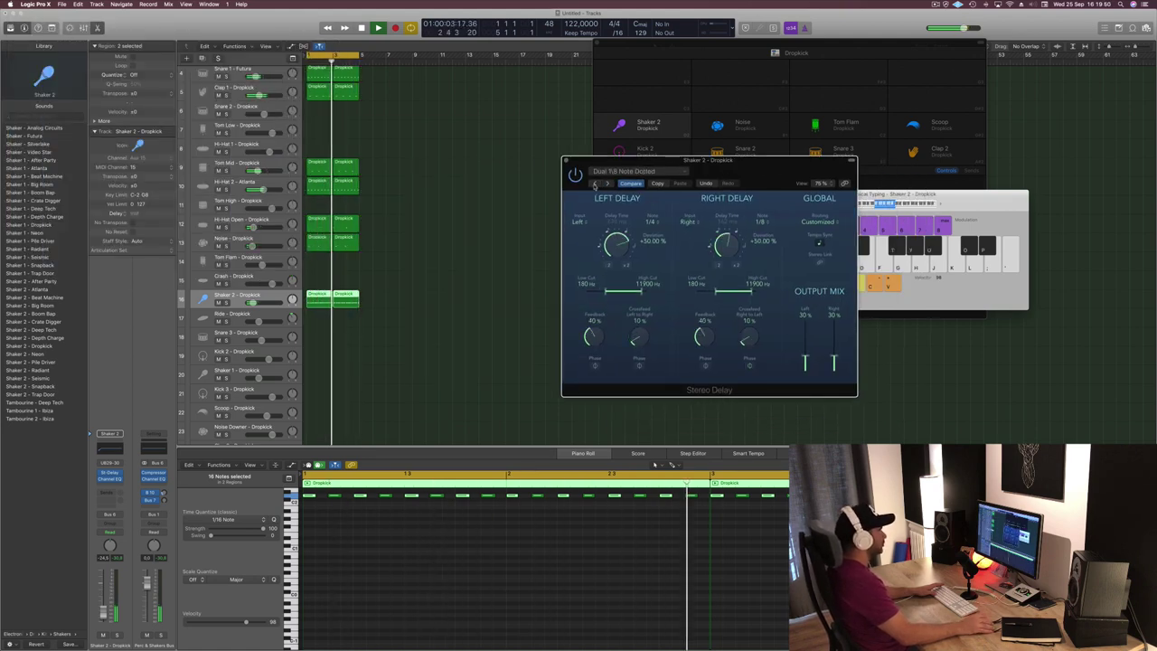
Step the Shaker 2 Stereo Delay further back to the 1/8 Note Dotted preset and close the plug-in.
drag(785, 180, 697, 181)
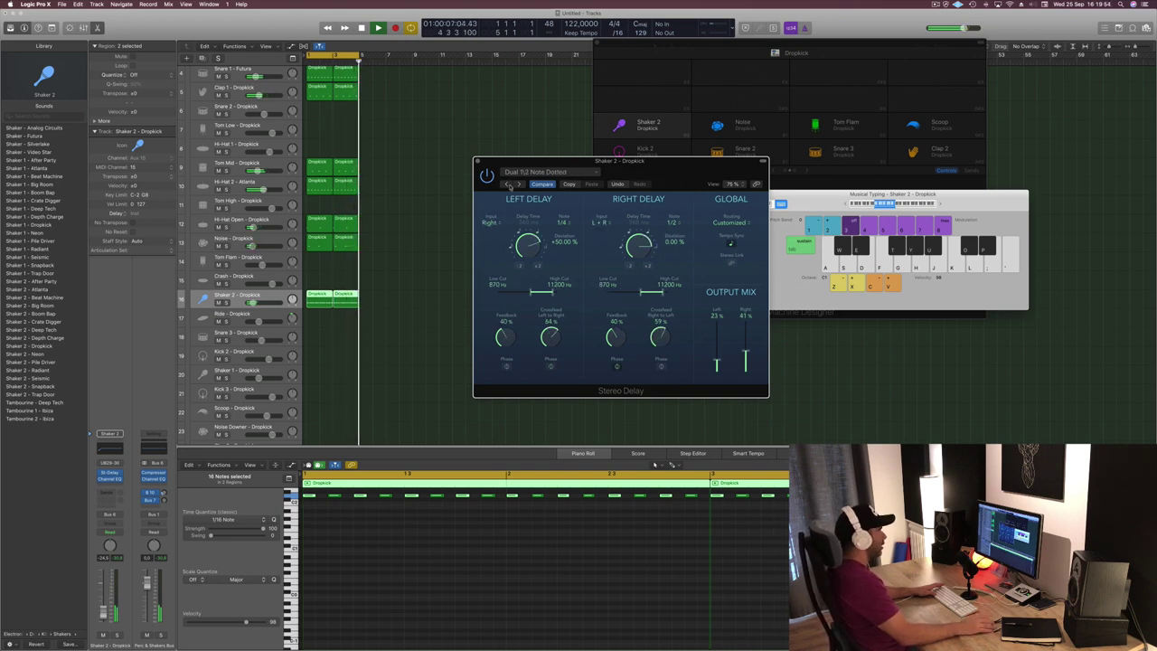
click(509, 184)
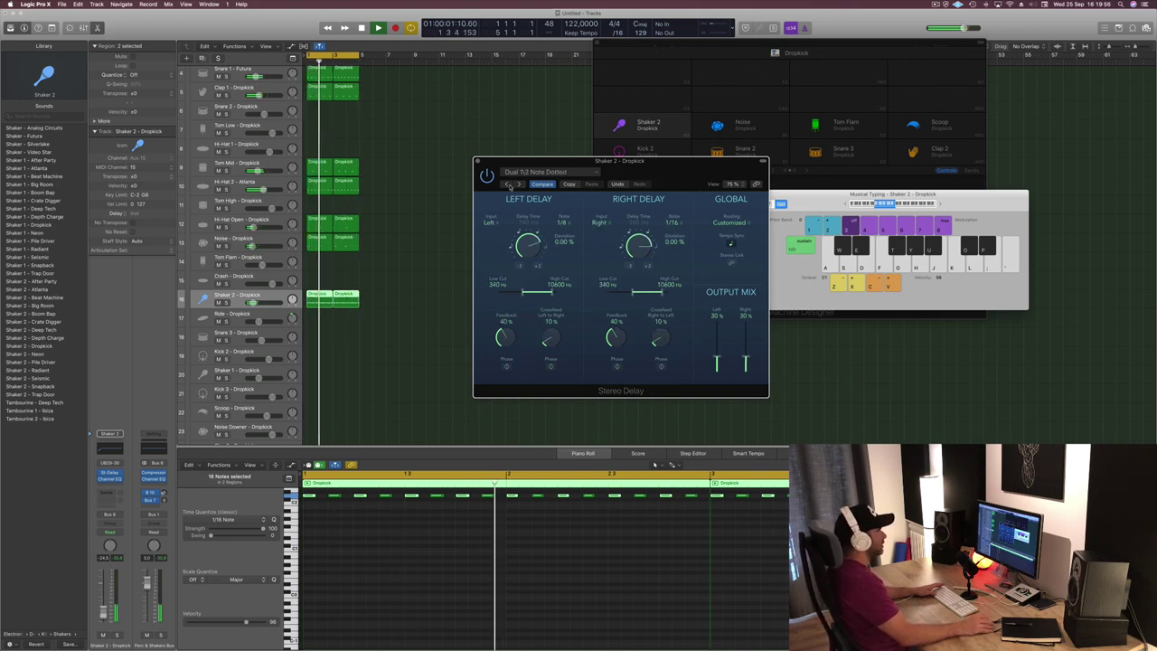
drag(686, 172, 673, 174)
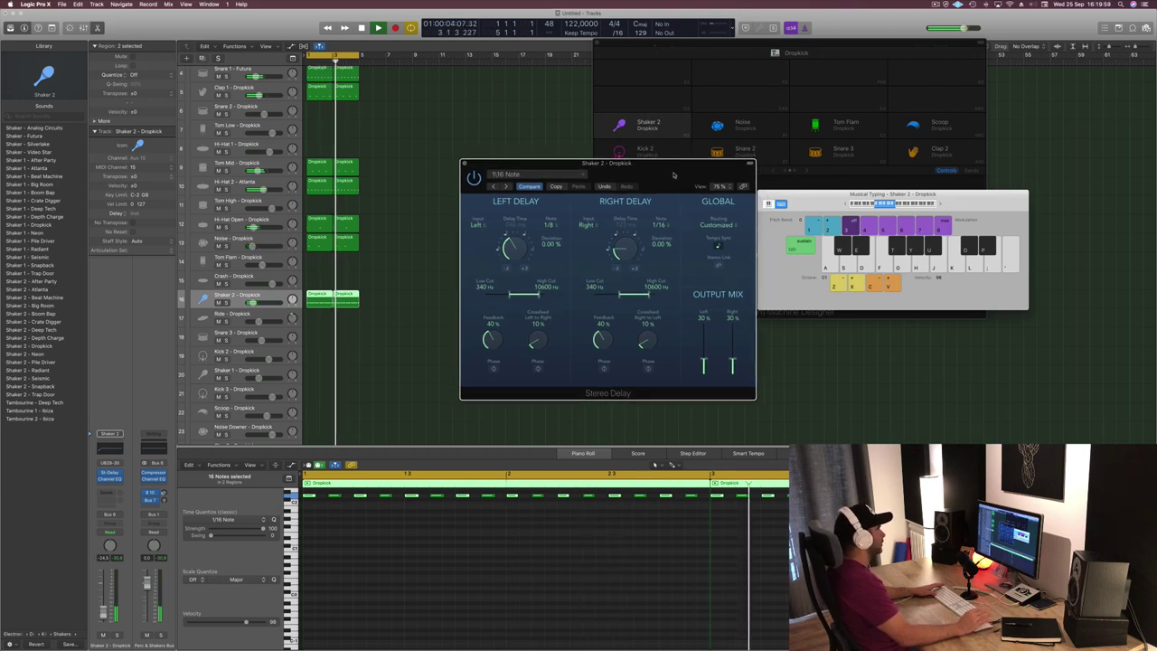
click(494, 187)
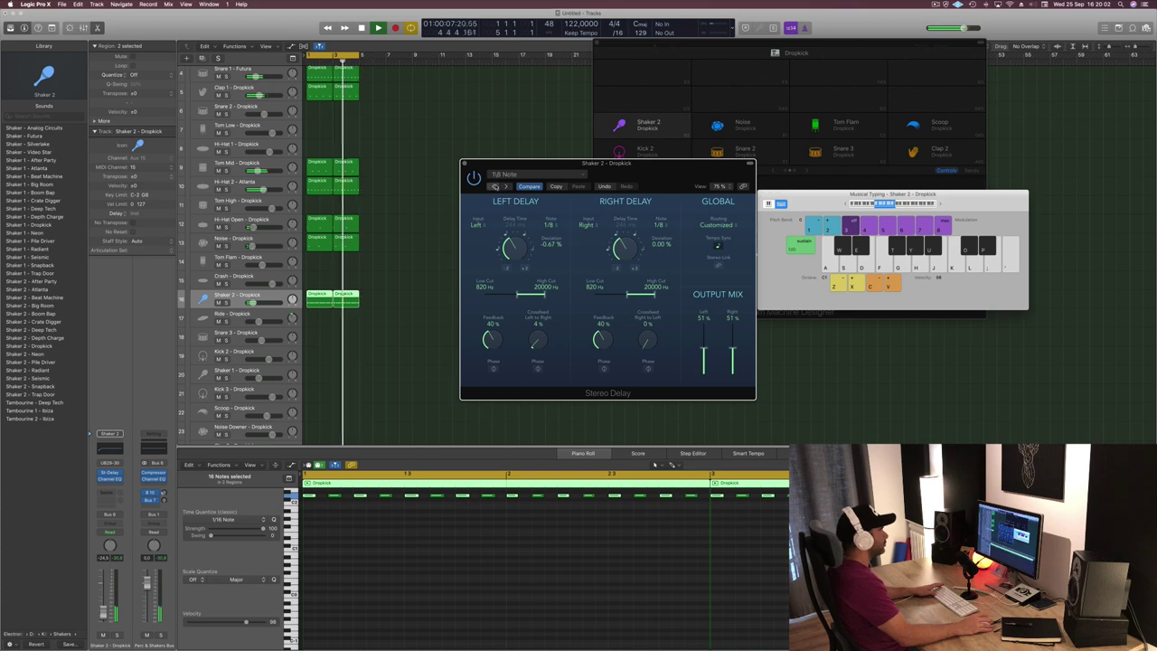
click(493, 188)
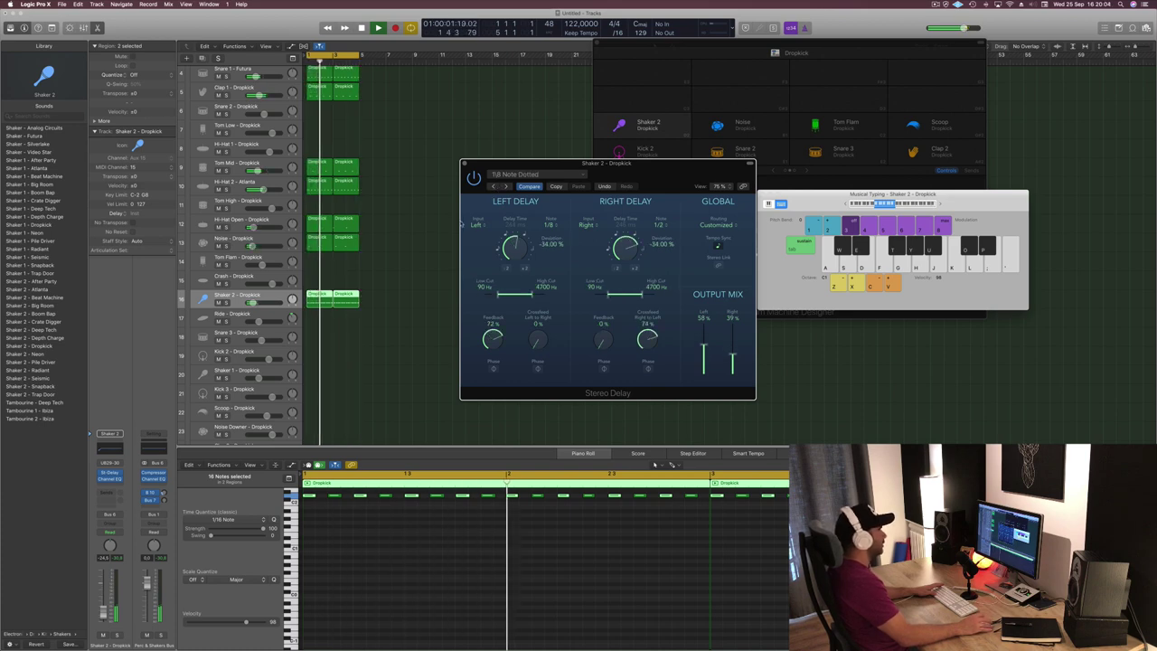
drag(628, 165, 620, 163)
click(456, 162)
Replace the Stereo Delay on the Shaker 2 channel with a stereo Delay Designer and start playback.
key(space)
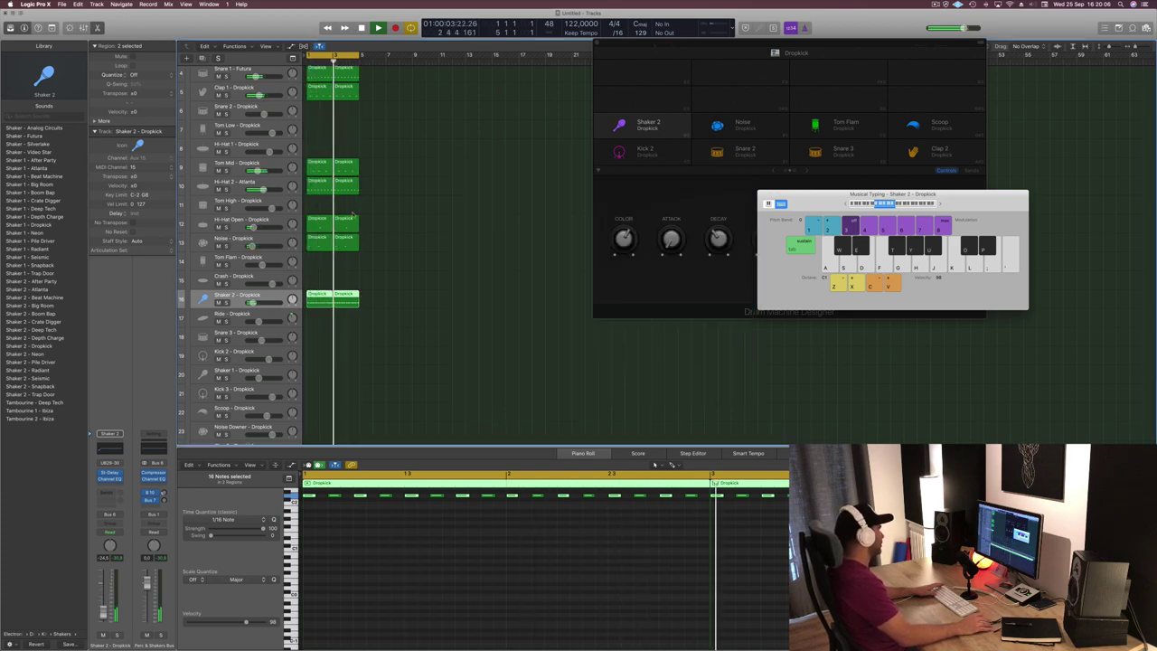
key(space)
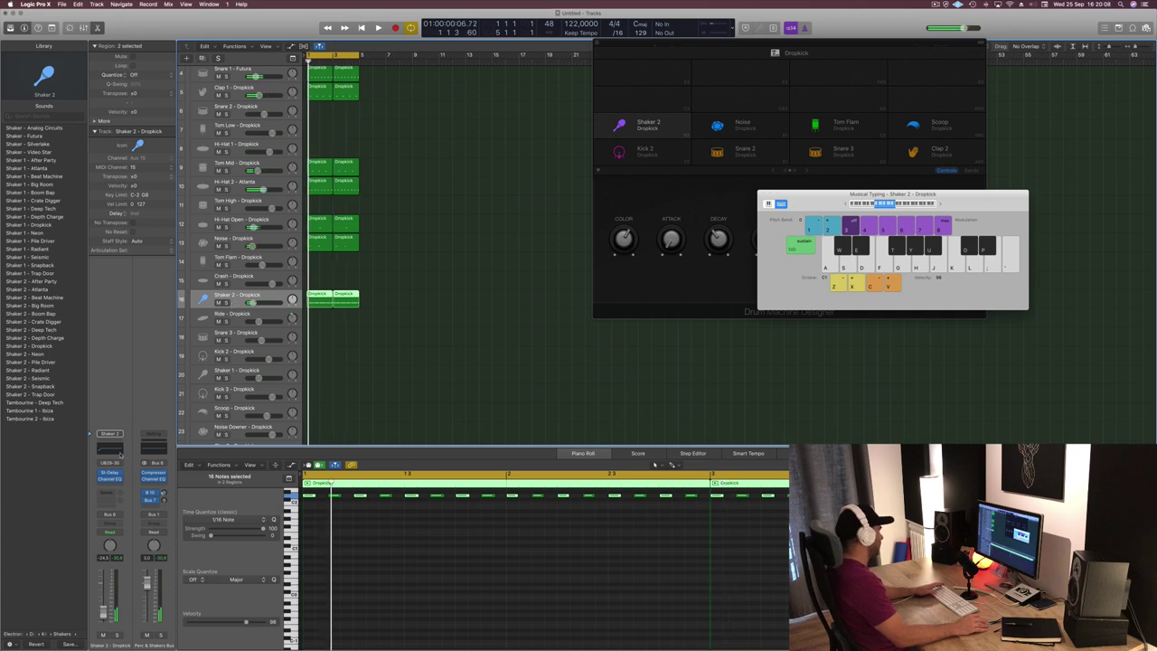
click(118, 473)
mouse_move(140, 570)
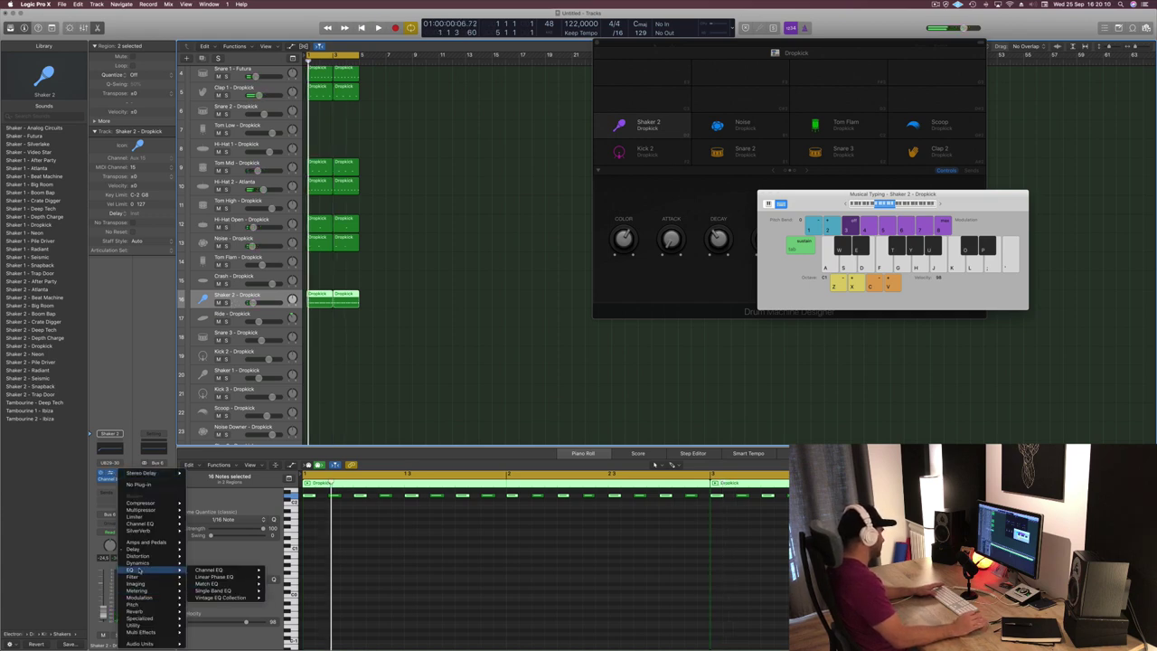
mouse_move(151, 551)
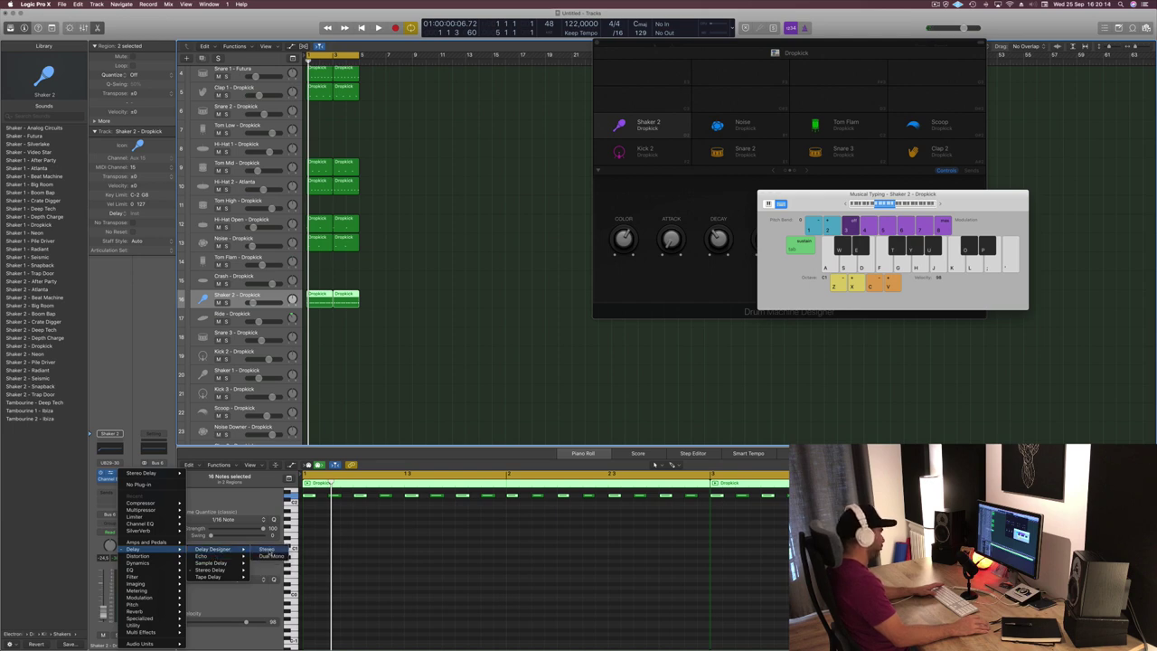
click(269, 551)
key(space)
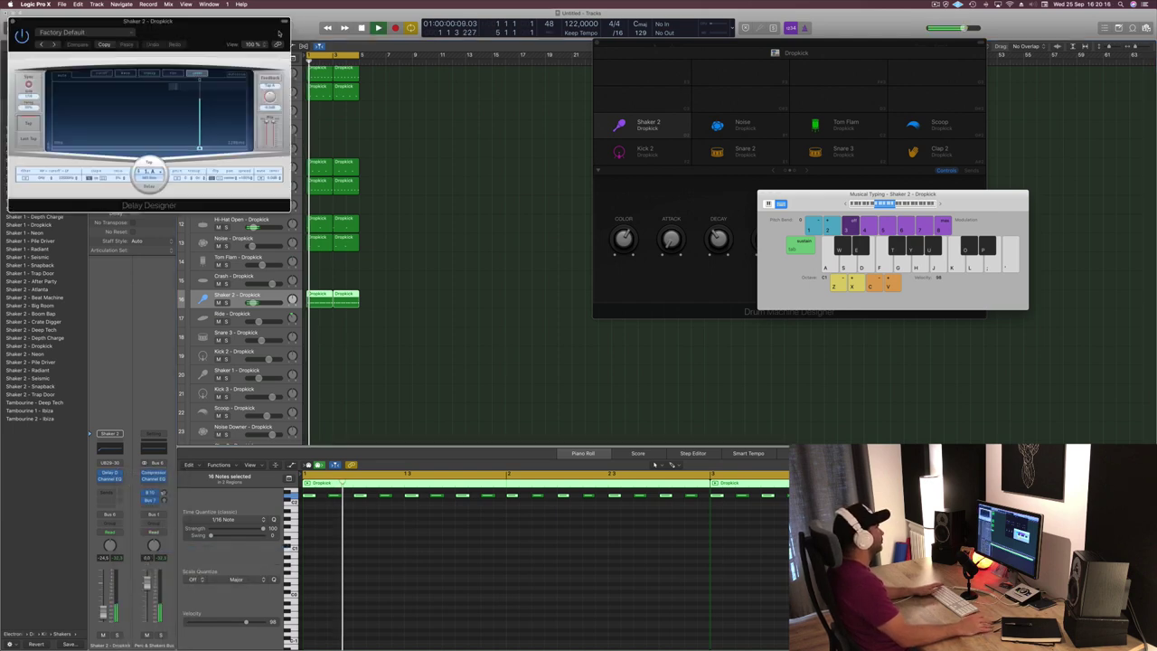
Load the 1/16 Slow Pan preset in the Shaker 2 Delay Designer while the loop plays, and close the plug-in.
drag(370, 65, 774, 178)
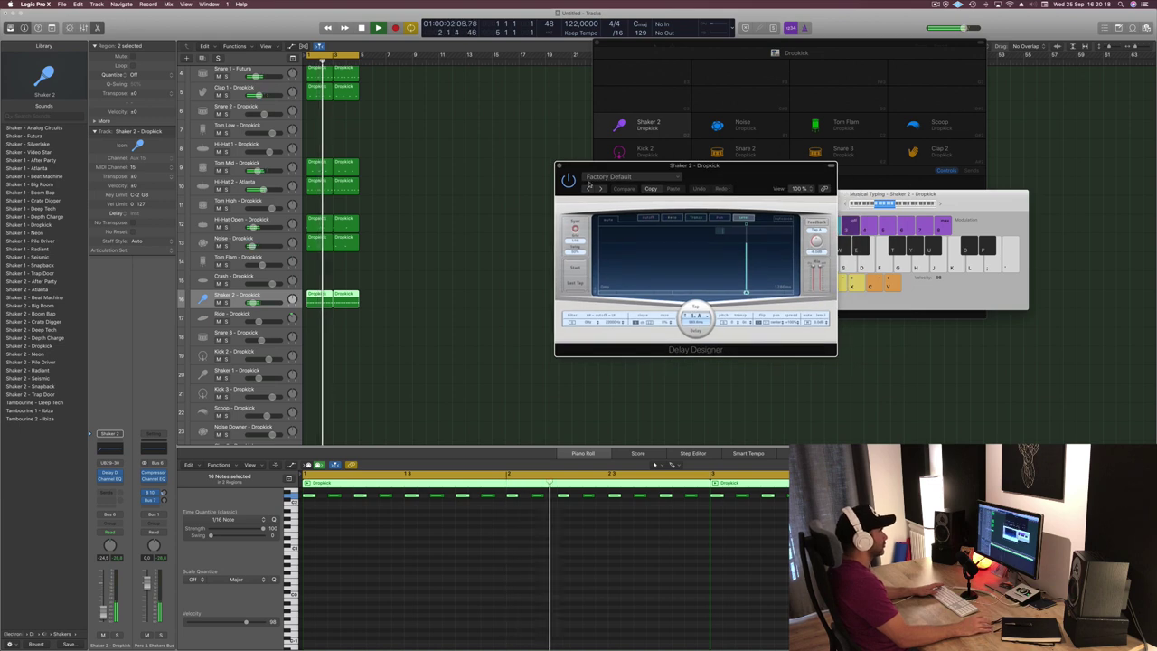
click(598, 188)
click(624, 176)
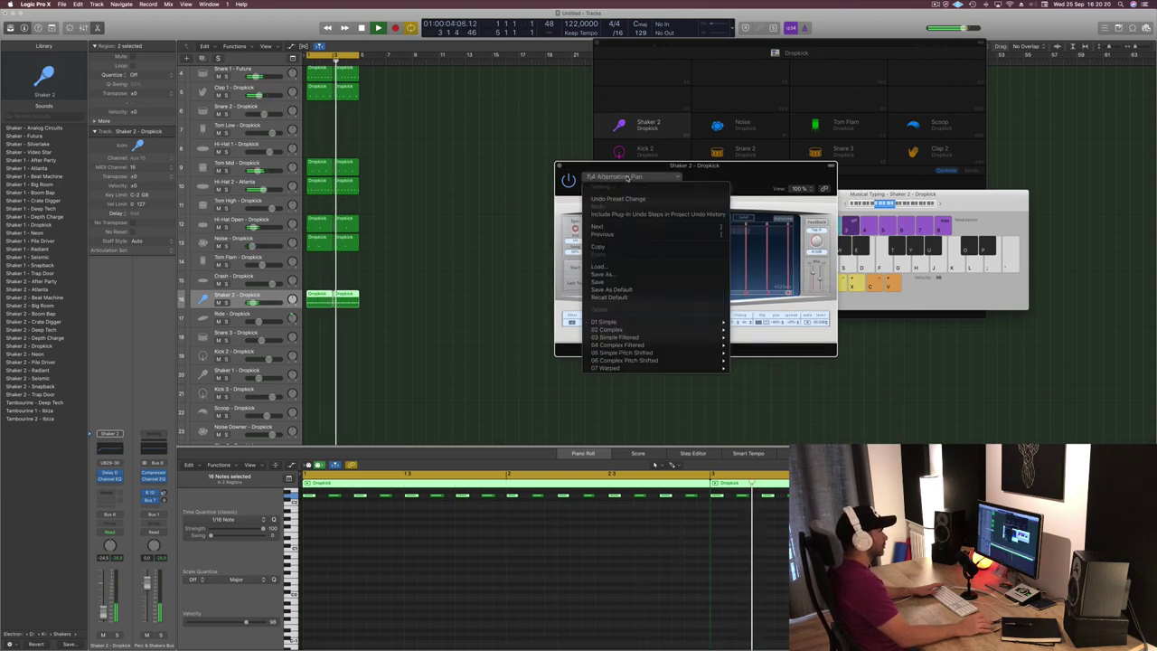
mouse_move(624, 322)
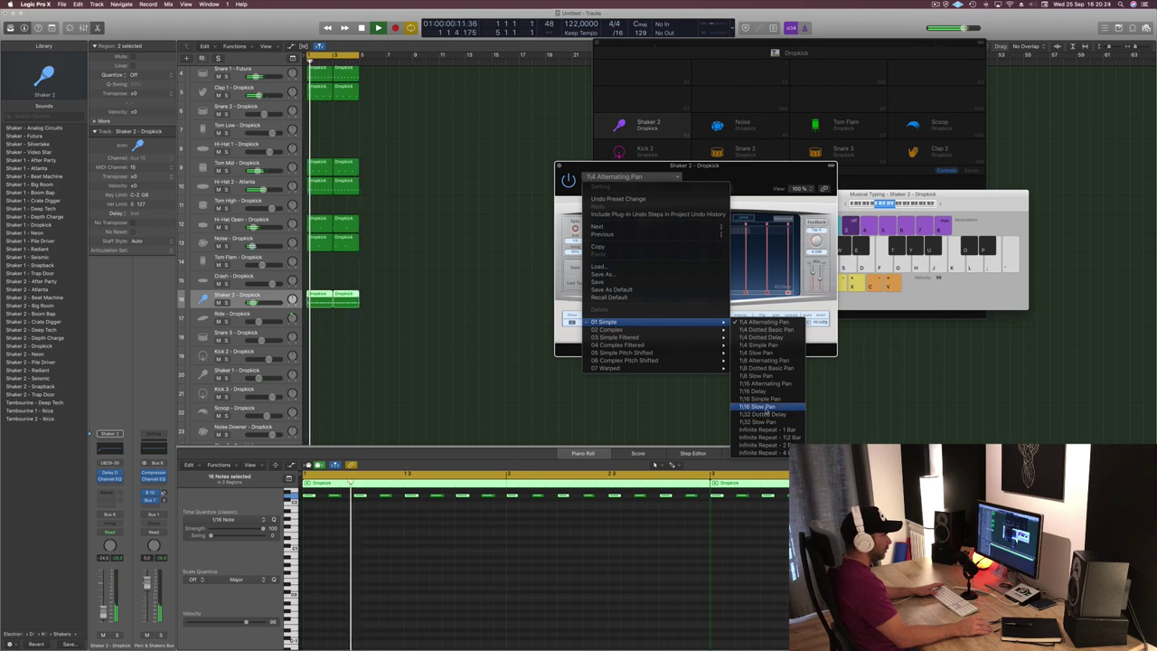
click(766, 409)
drag(754, 172, 706, 149)
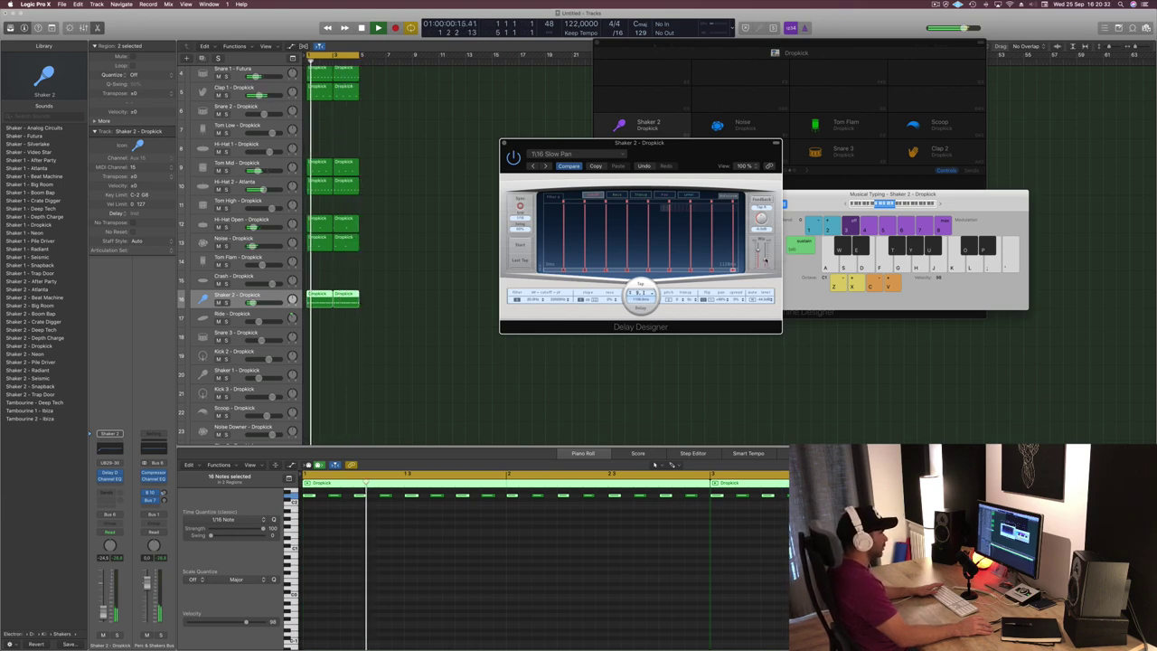
drag(682, 152, 684, 152)
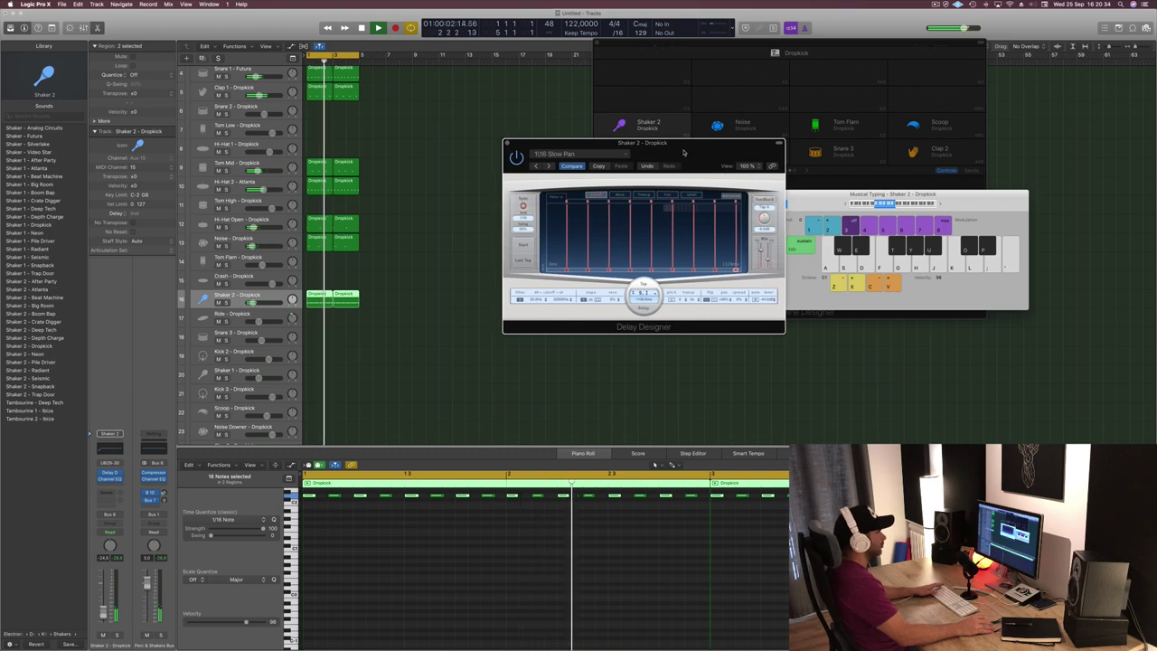
click(508, 144)
Listen to the beat from its start, and copy the first Noise region onto the Tom Flam track at bar 1.
click(426, 276)
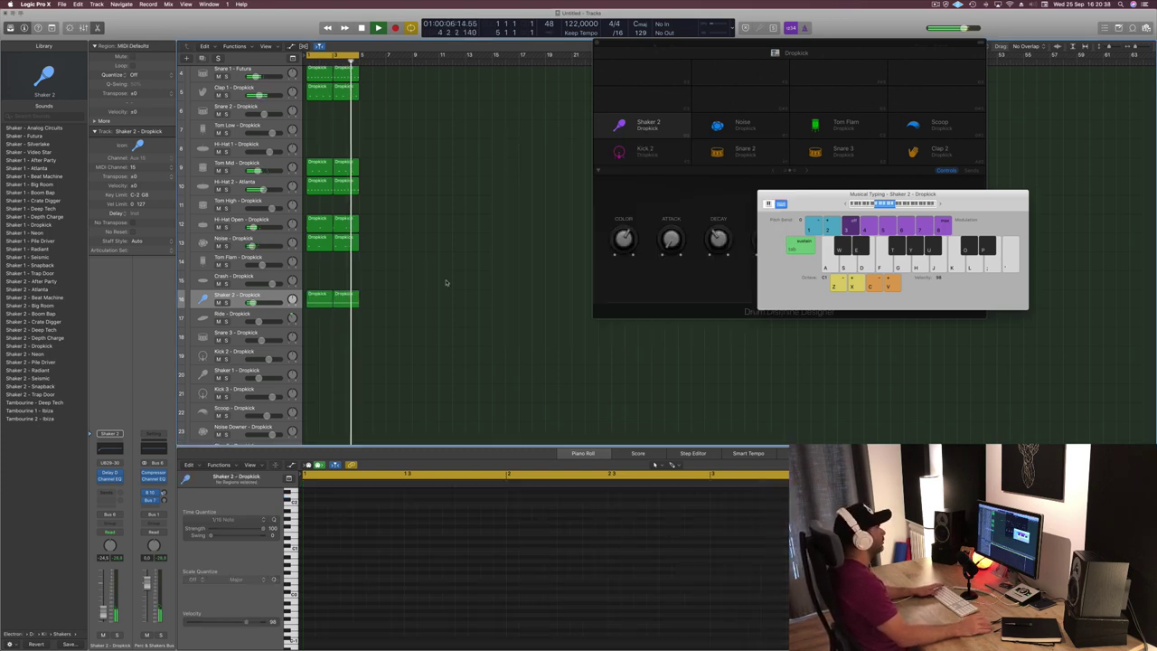
scroll(447, 316, up, 4)
key(Return)
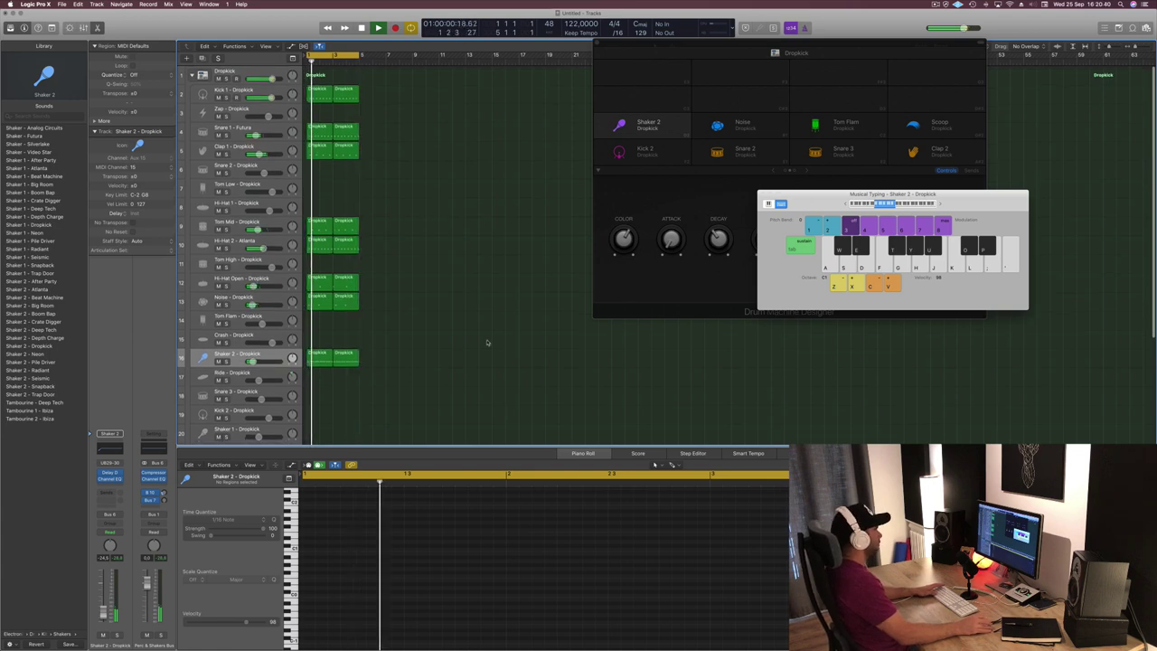
scroll(461, 330, down, 2)
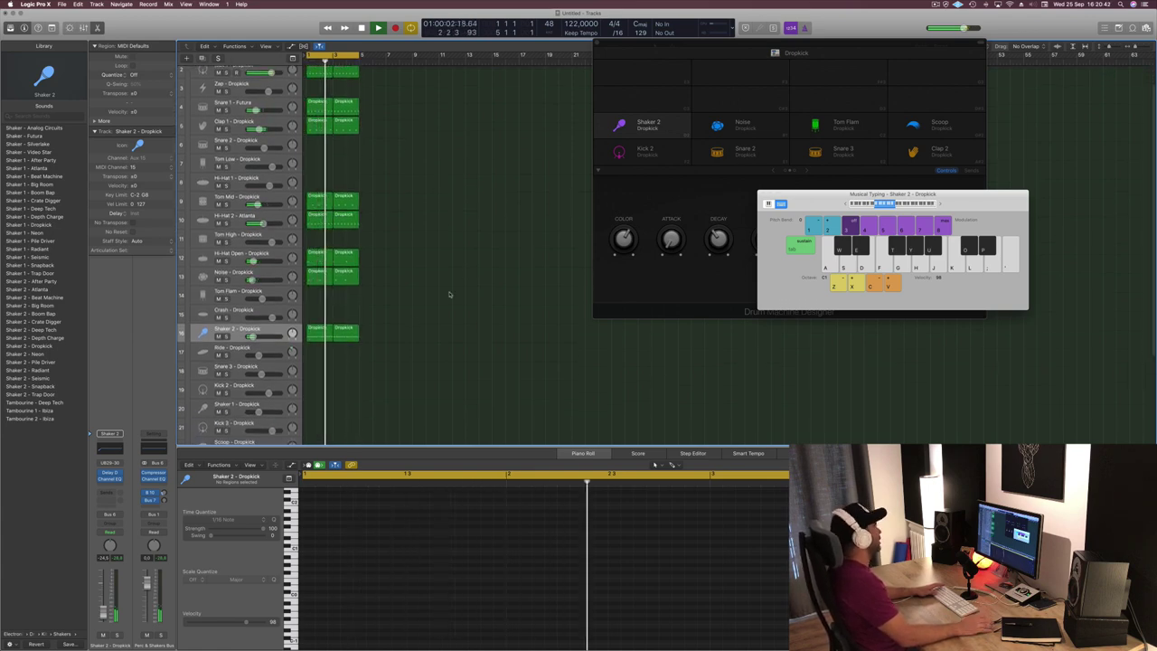
scroll(415, 262, up, 2)
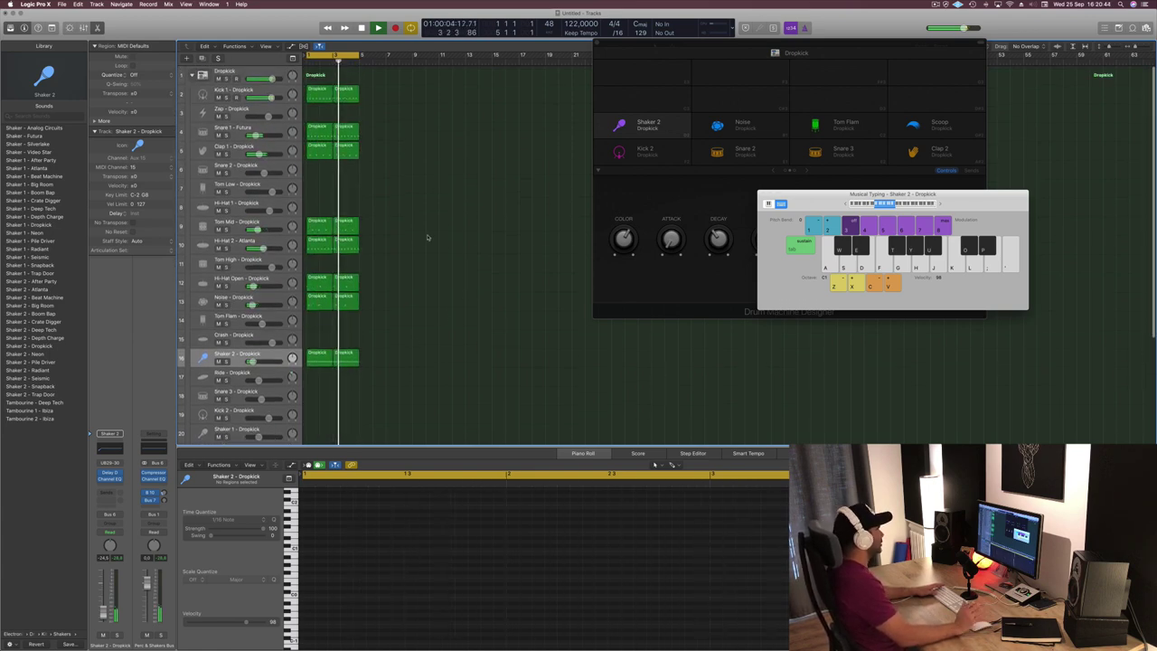
scroll(434, 271, down, 6)
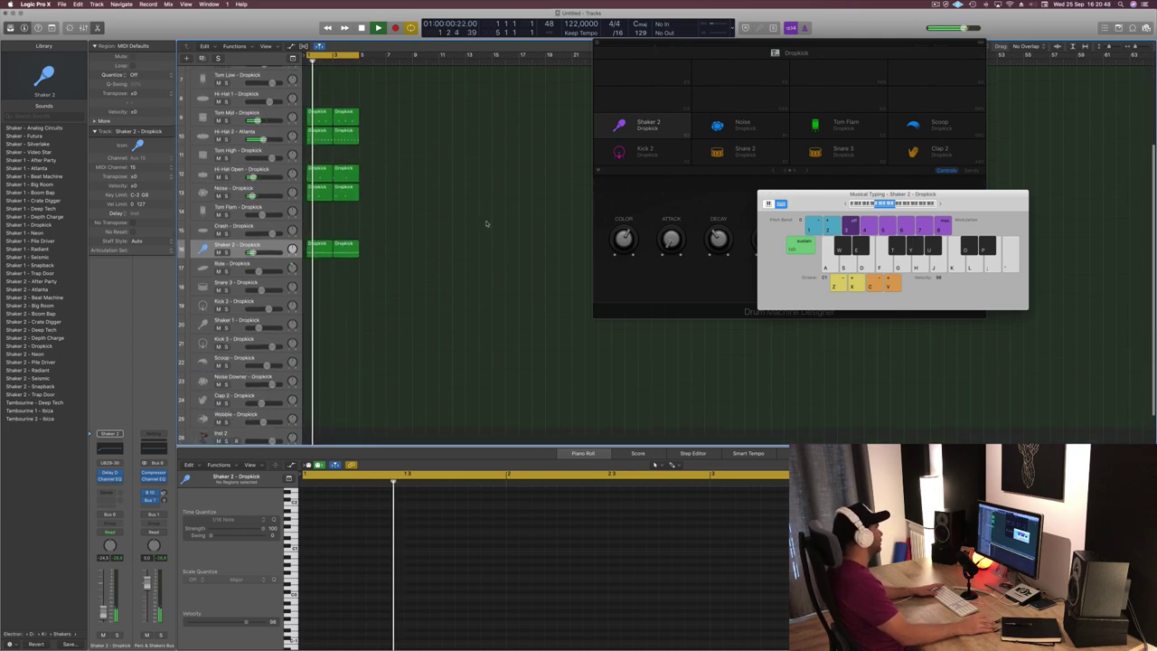
drag(320, 194, 313, 221)
Shift both Tom Flam notes one beat later and audition the loop.
drag(333, 545, 512, 506)
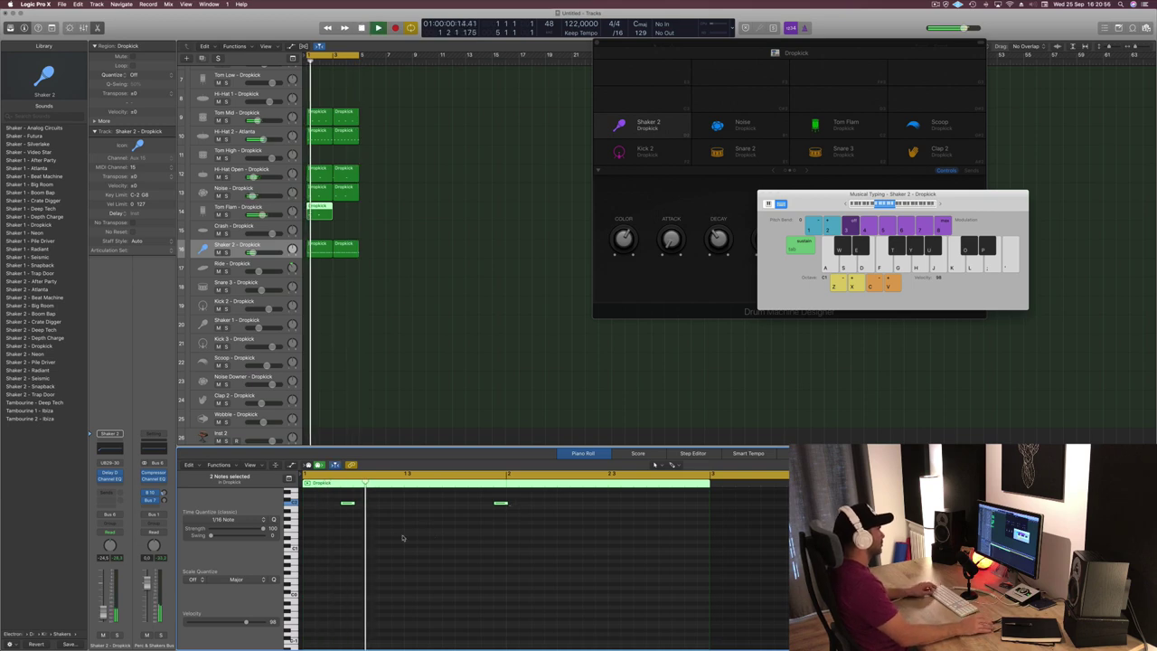
drag(348, 502, 386, 506)
key(space)
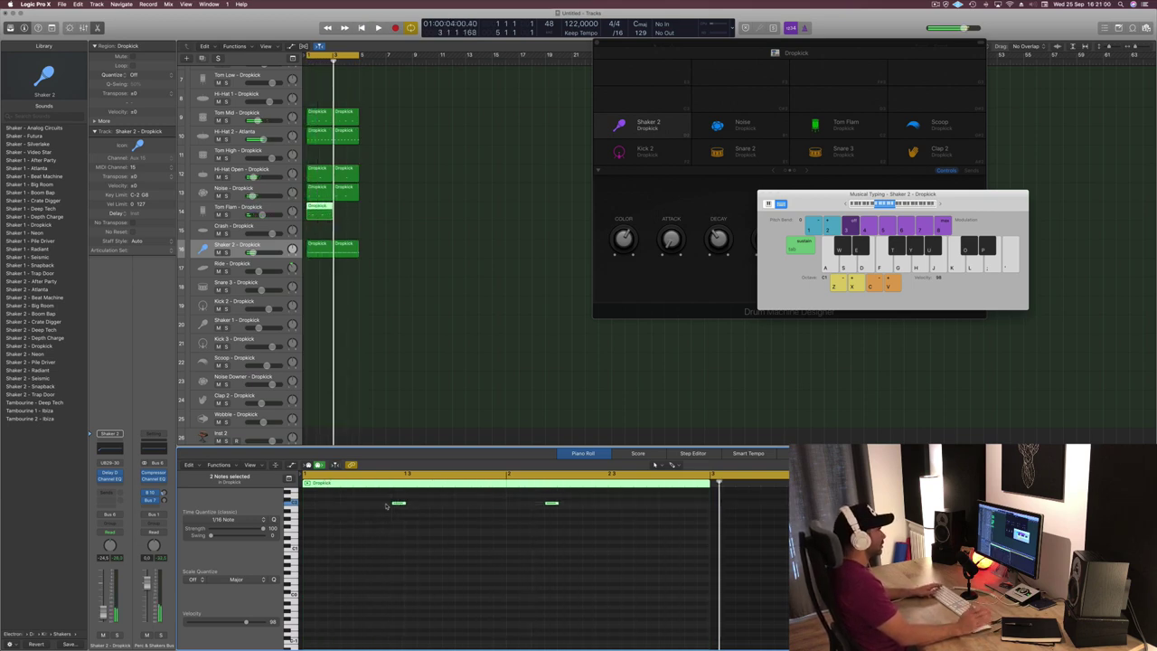
key(space)
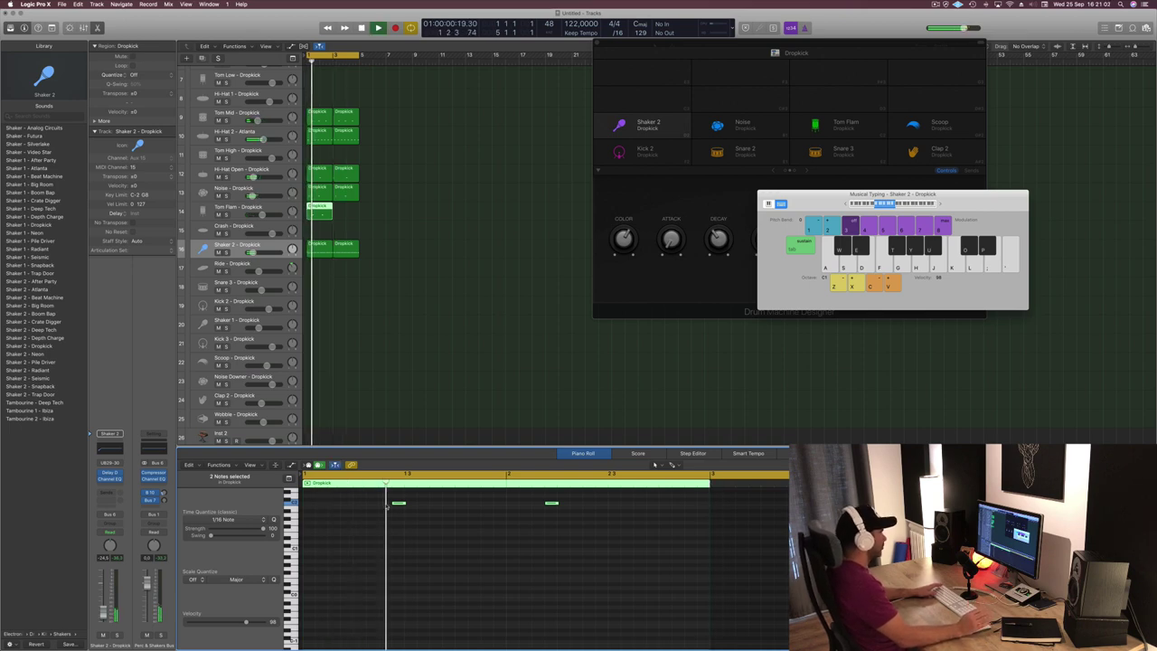
click(465, 515)
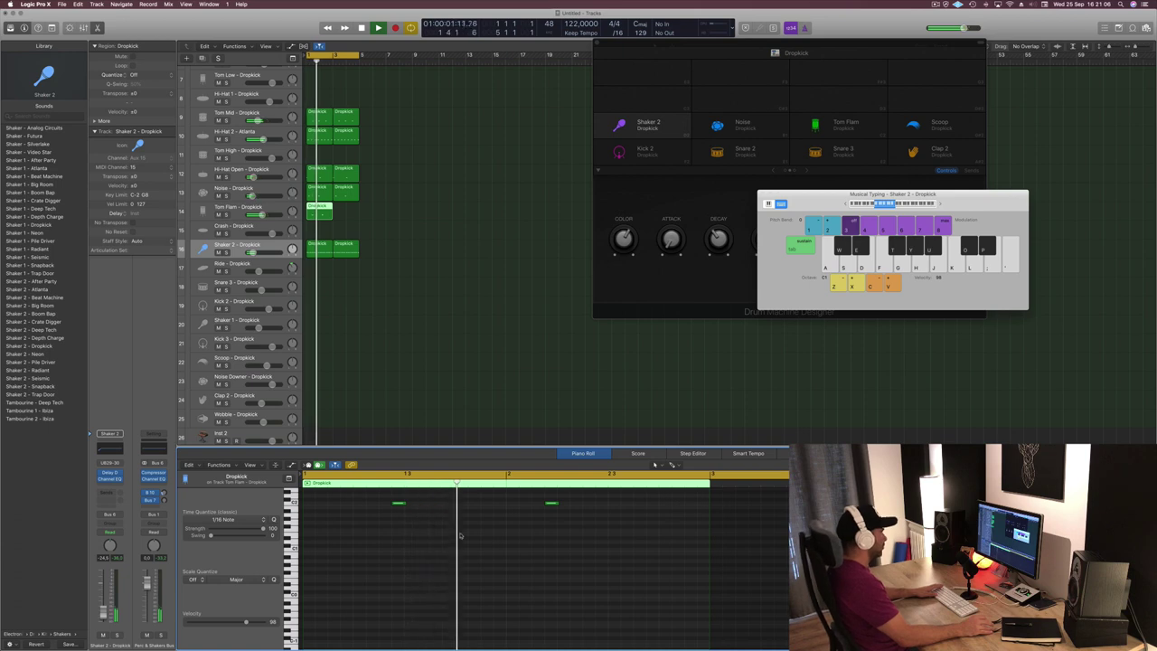
key(space)
key(space)
Move the first Tom Flam note to beat 4 of bar 1 and the second an eighth note after it, and stop playback.
drag(397, 505, 461, 508)
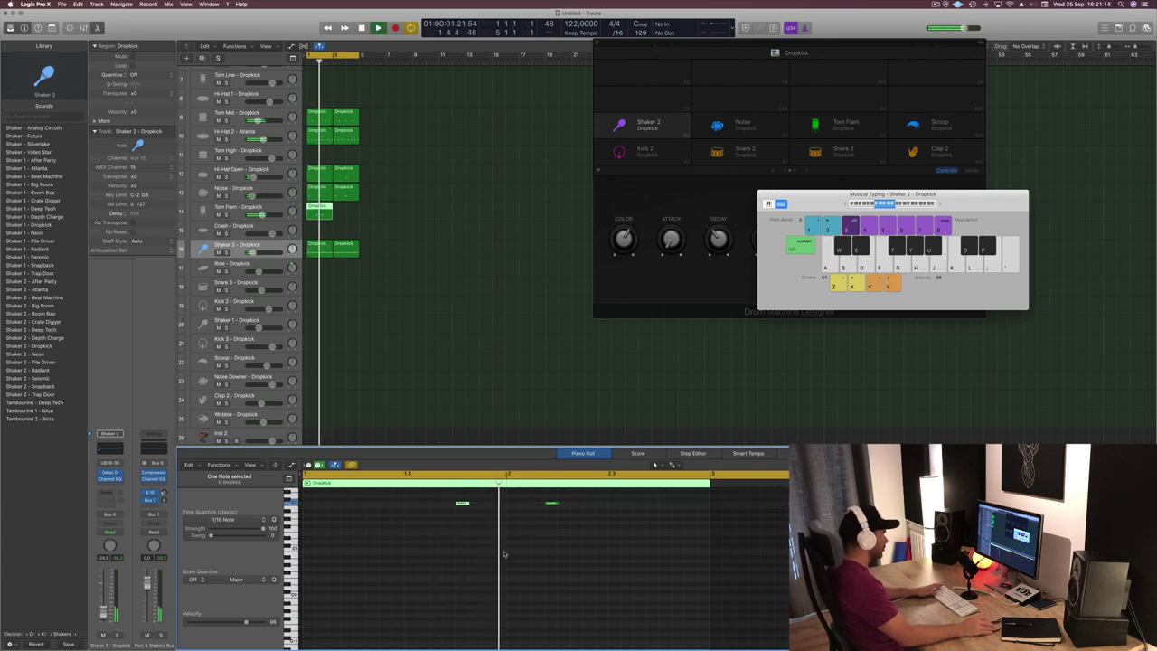
drag(553, 504, 490, 504)
click(464, 585)
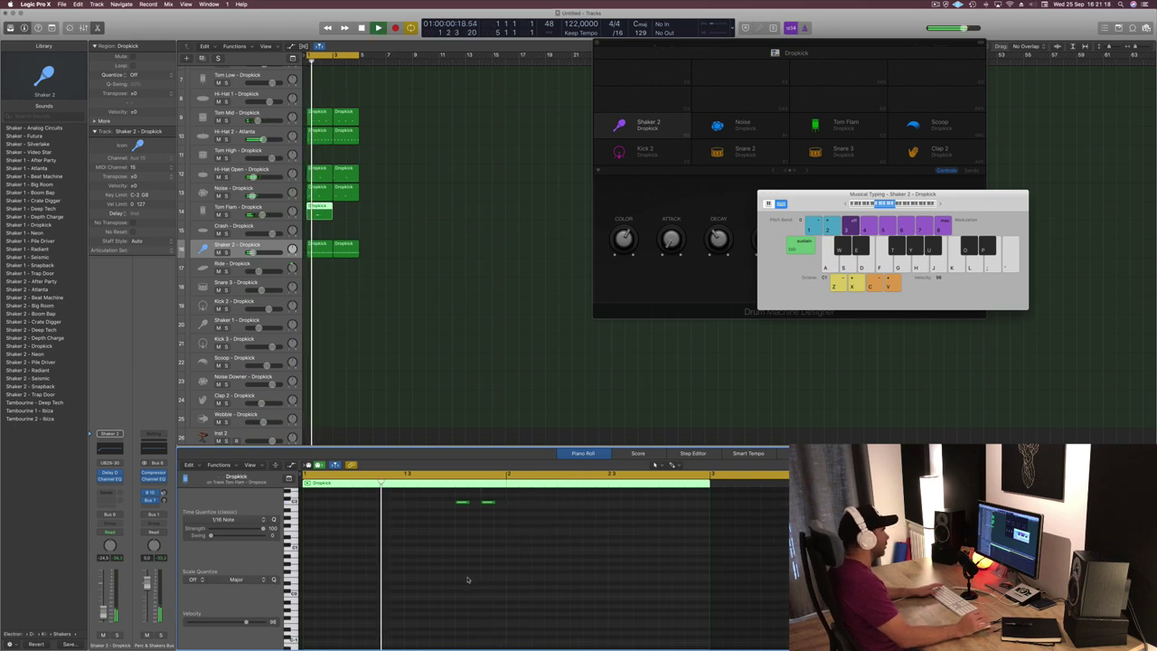
key(space)
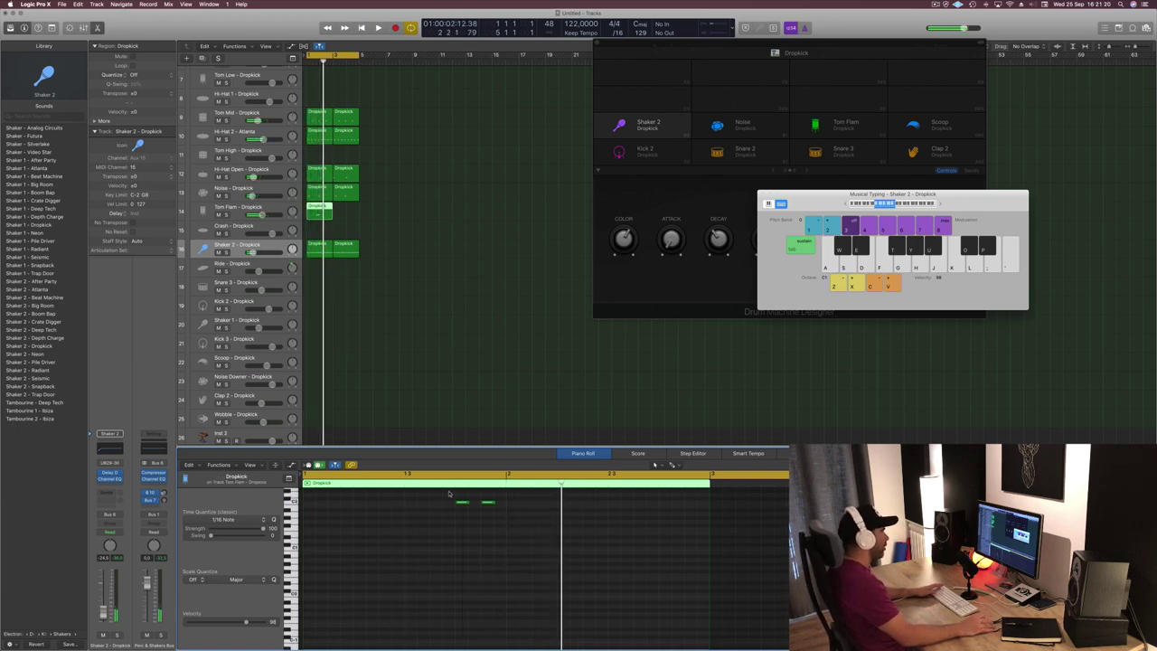
Copy the pair of Tom Flam notes to beat 3 of bar 2 and audition the pattern.
drag(444, 499, 541, 533)
drag(461, 504, 616, 512)
key(space)
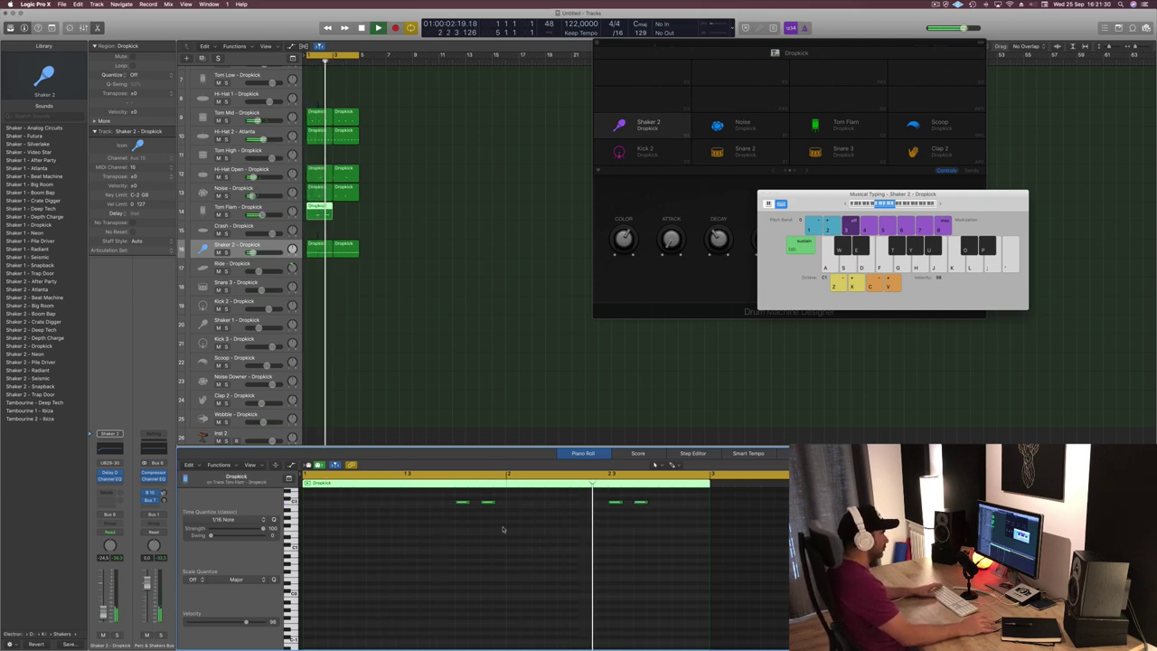
key(space)
Move the bar 2 Tom Flam pair one beat later to beat 4 and play the loop.
drag(599, 497, 704, 516)
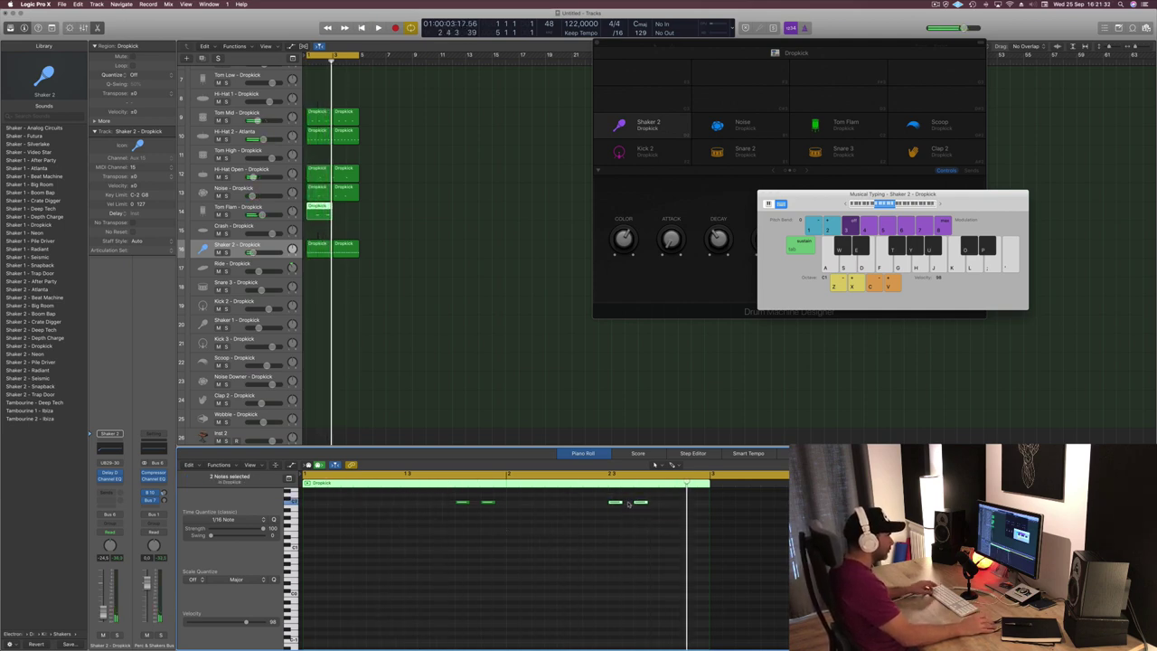
drag(614, 504, 665, 503)
click(581, 517)
key(space)
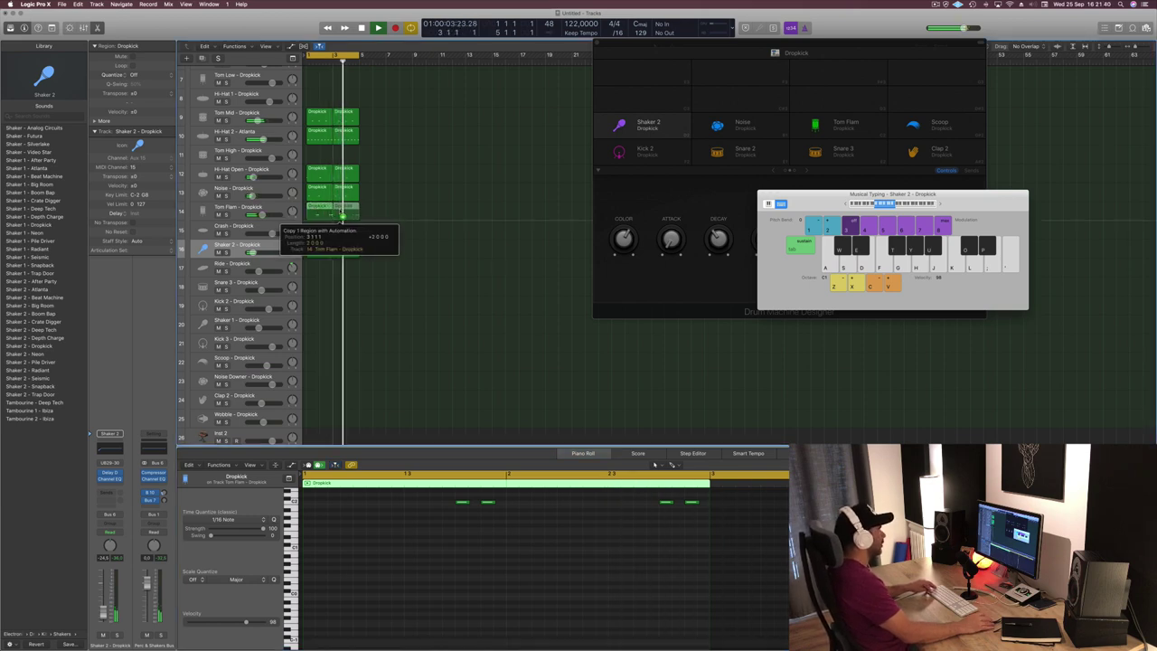
Copy the Tom Flam region to bar 3, join the two regions into one four-bar region, and stop playback.
drag(342, 211, 341, 248)
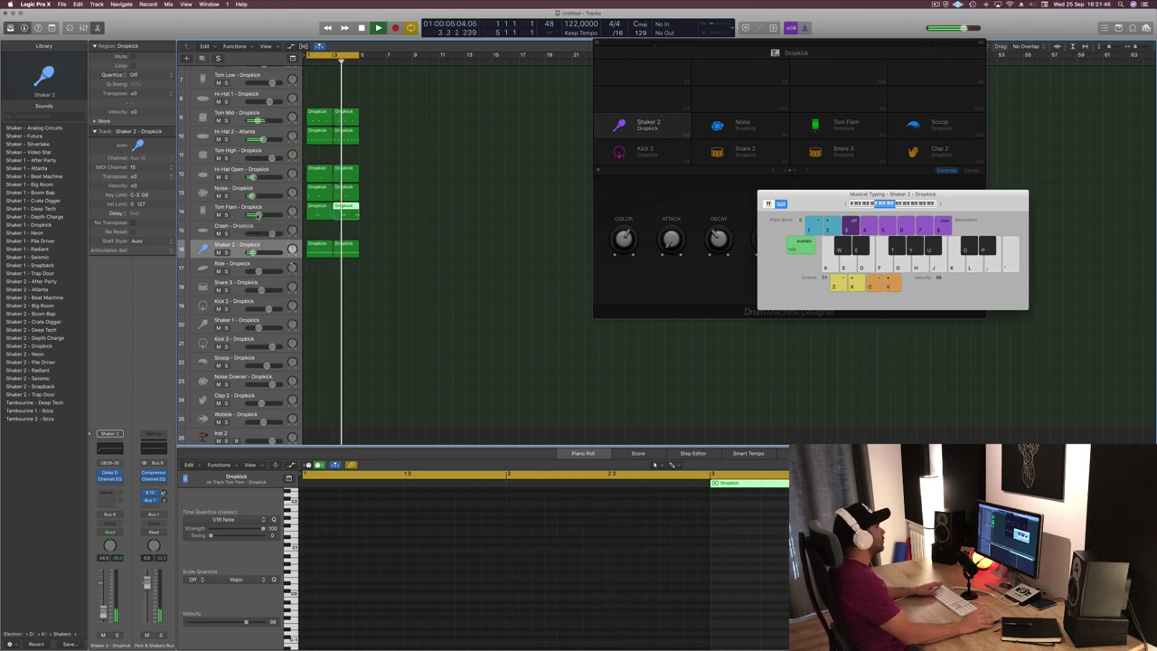
shift+click(328, 214)
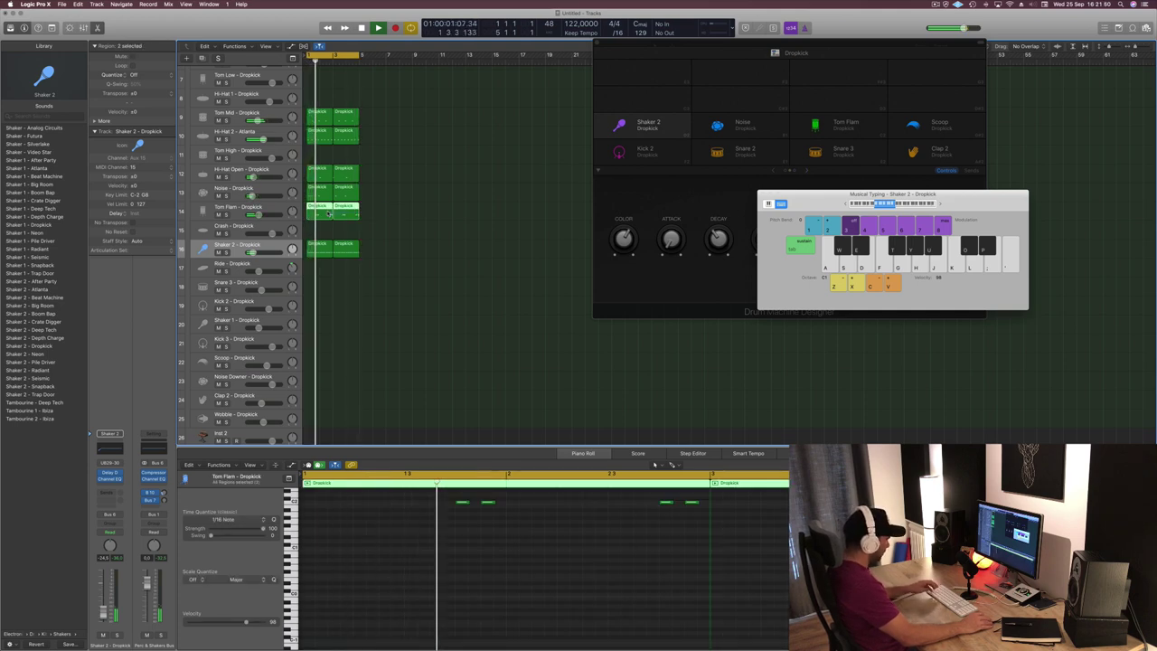
key(super+j)
key(space)
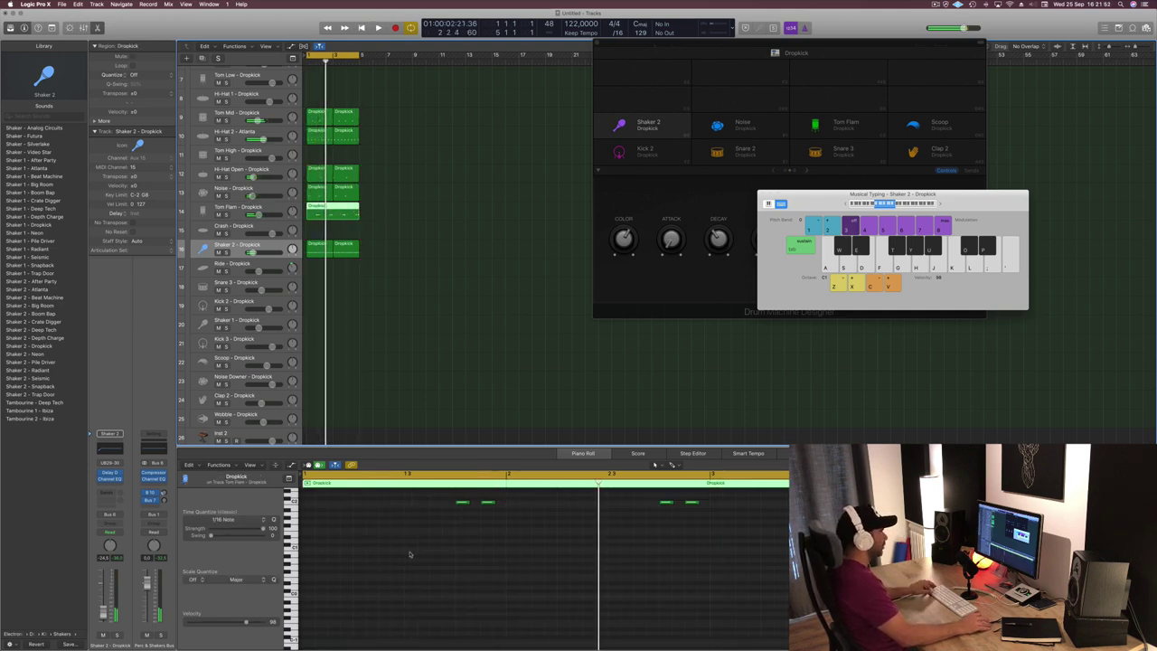
Copy all the Tom Flam notes one beat earlier, so each pair repeats on beat 3 of its bar, and play the loop.
drag(358, 499, 750, 506)
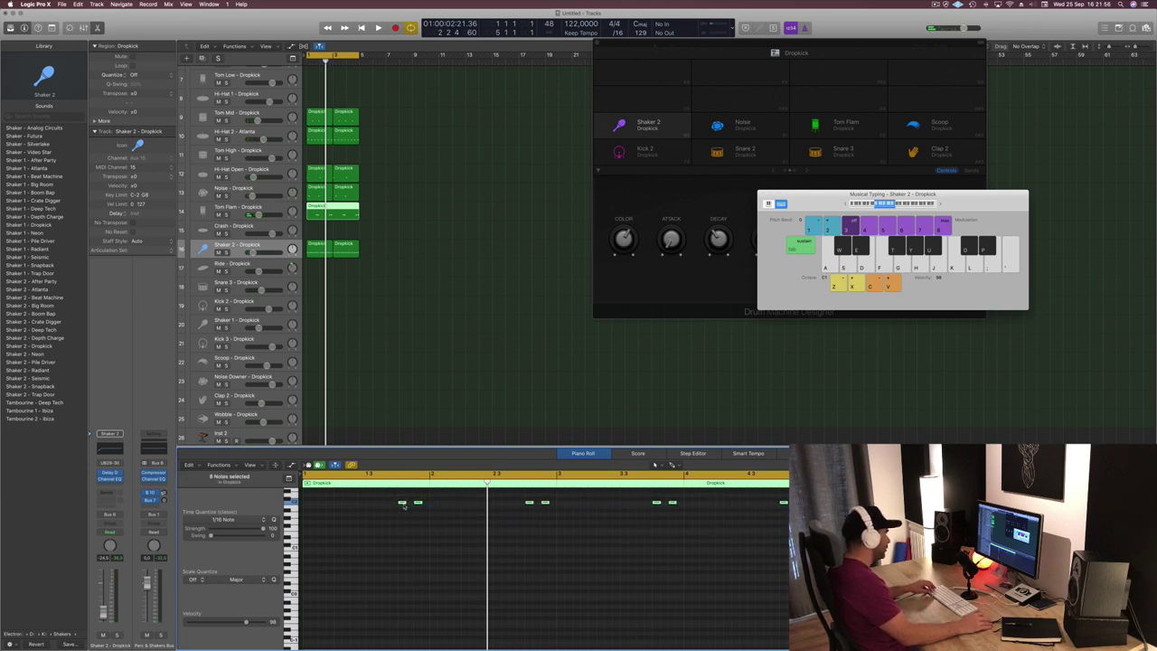
drag(402, 504, 371, 505)
key(space)
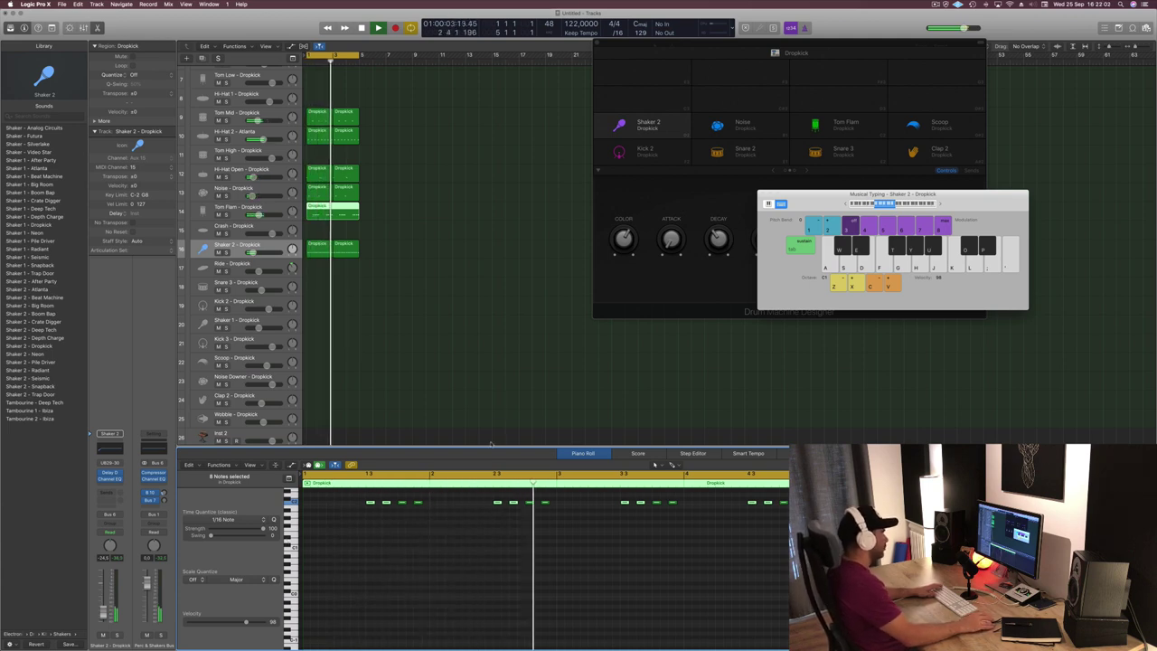
Copy the Tom Flam note pair at beat 3 of bar 1 one beat earlier to beat 2, and audition it.
click(337, 521)
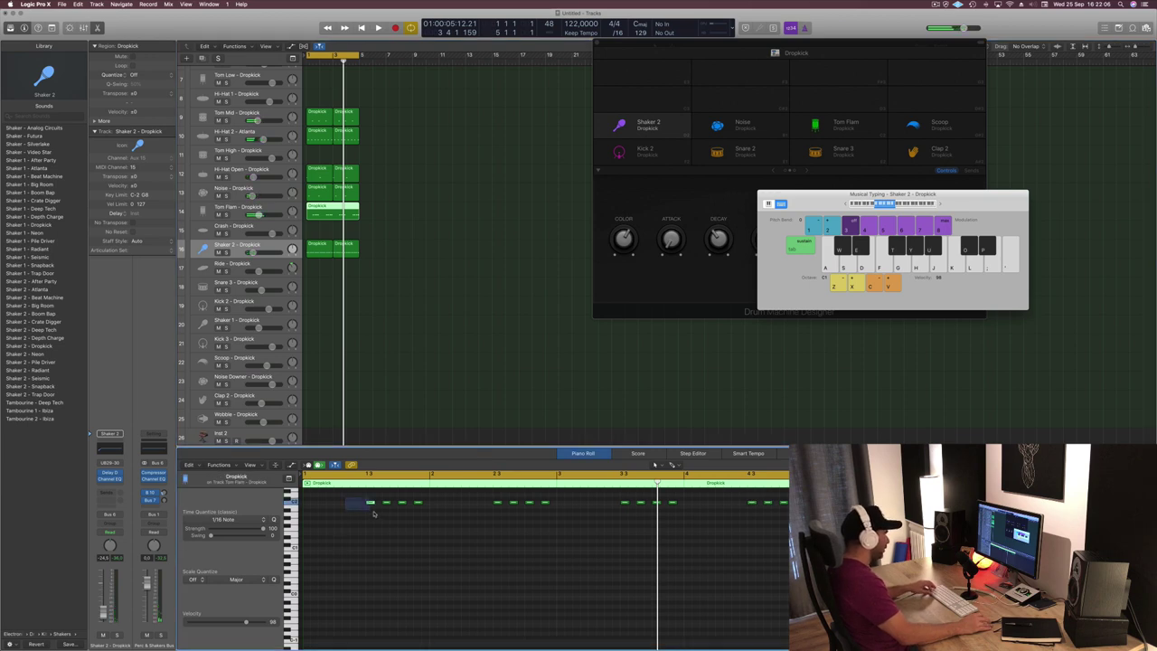
drag(370, 503, 339, 510)
key(space)
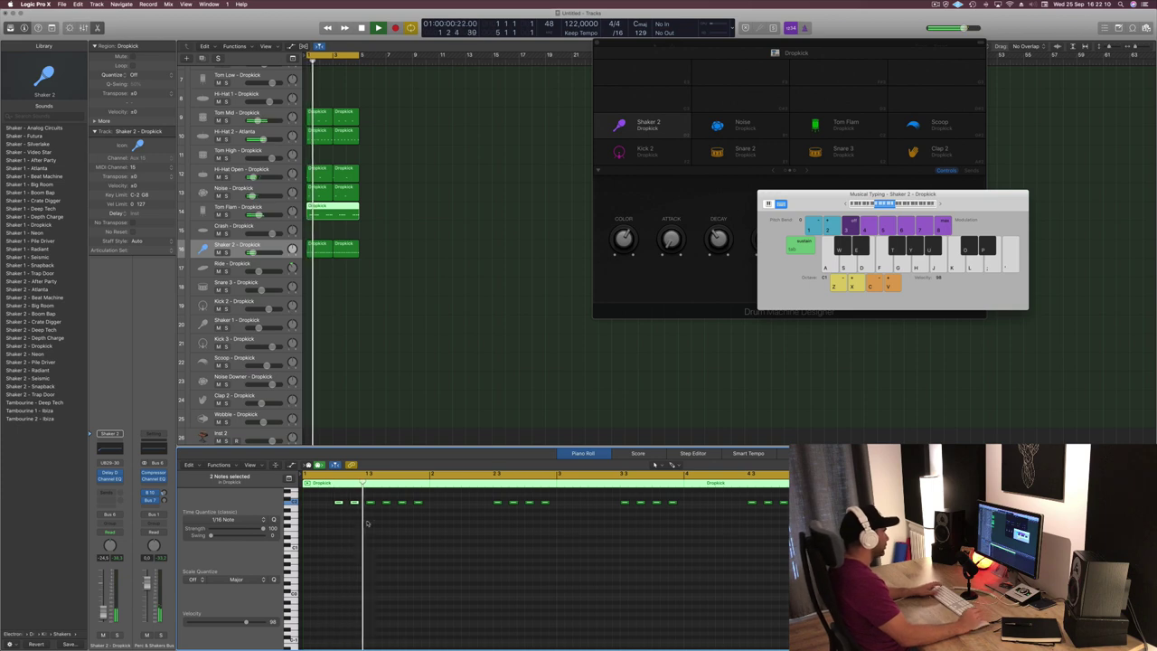
key(space)
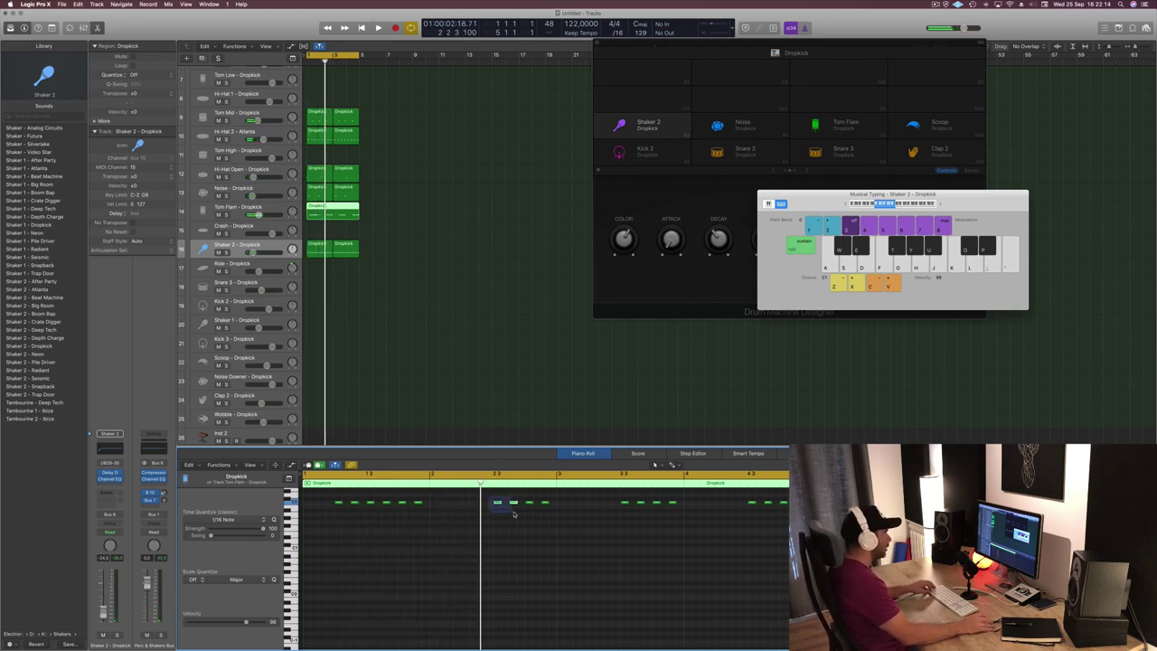
Copy the beat 3 Tom Flam pairs of bars 2, 3 and 4 to beat 2 of each bar, and play the loop.
drag(497, 504, 467, 510)
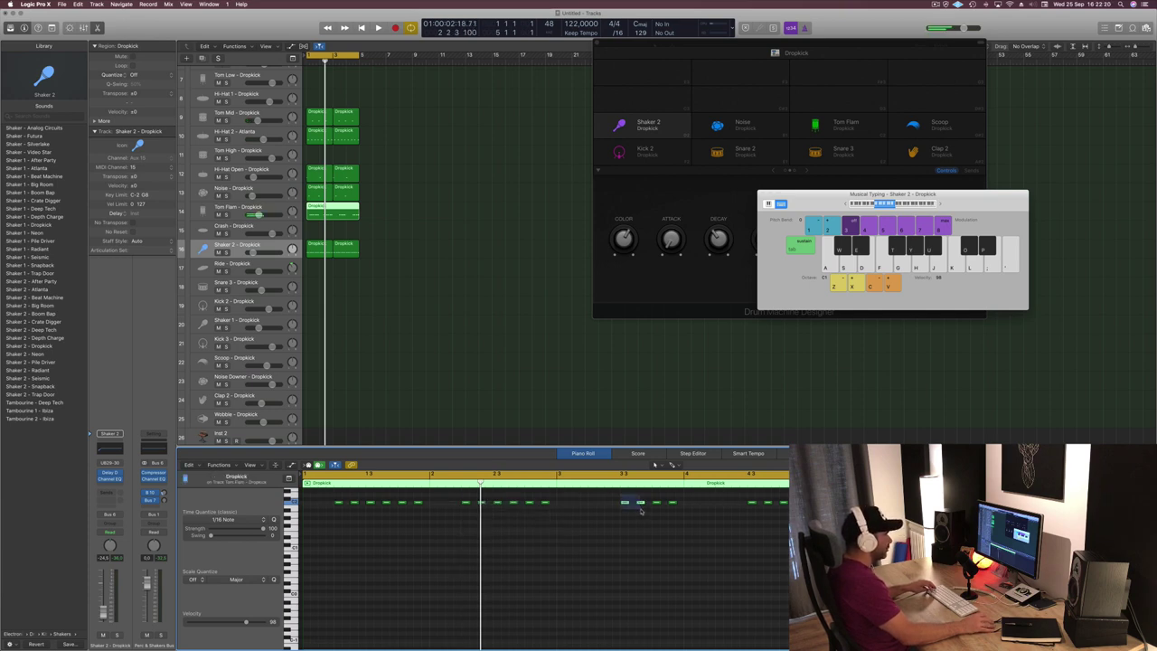
drag(626, 504, 598, 511)
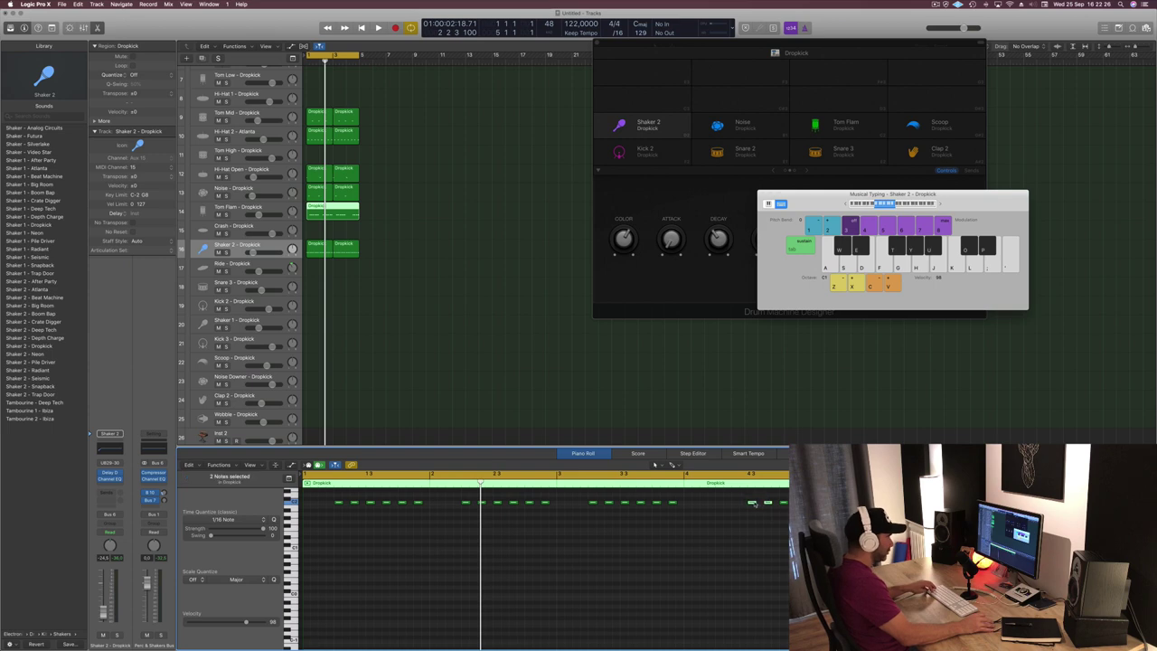
click(497, 328)
key(space)
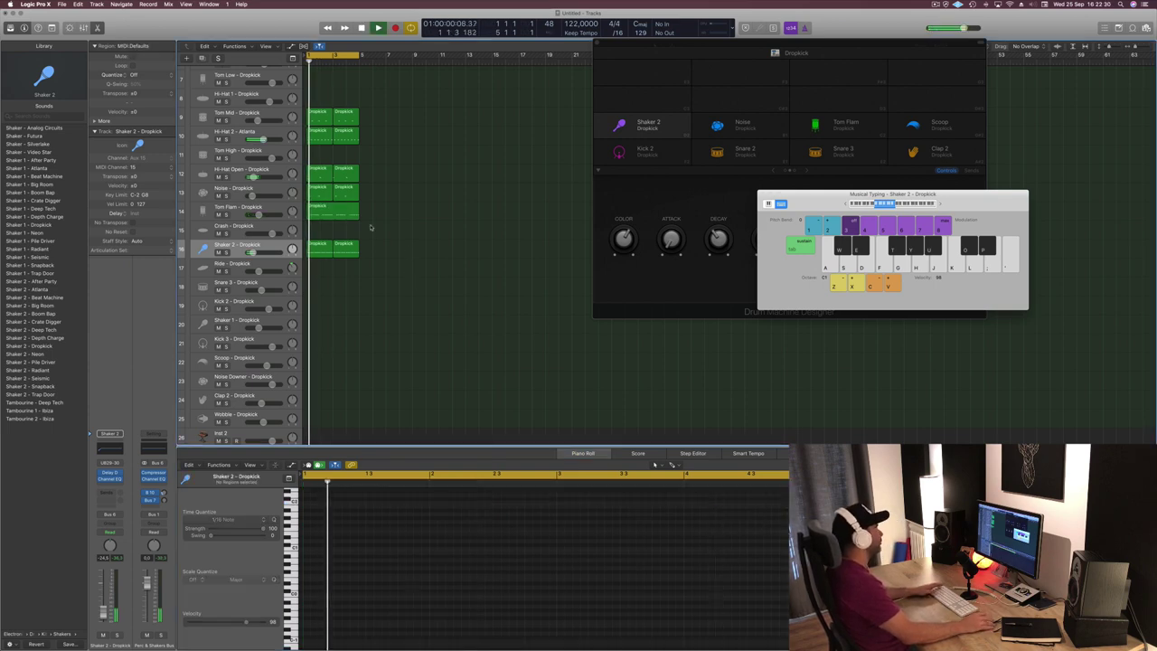
Lower the Tom Flam track's volume slightly and deselect its region.
click(349, 215)
drag(258, 215, 257, 215)
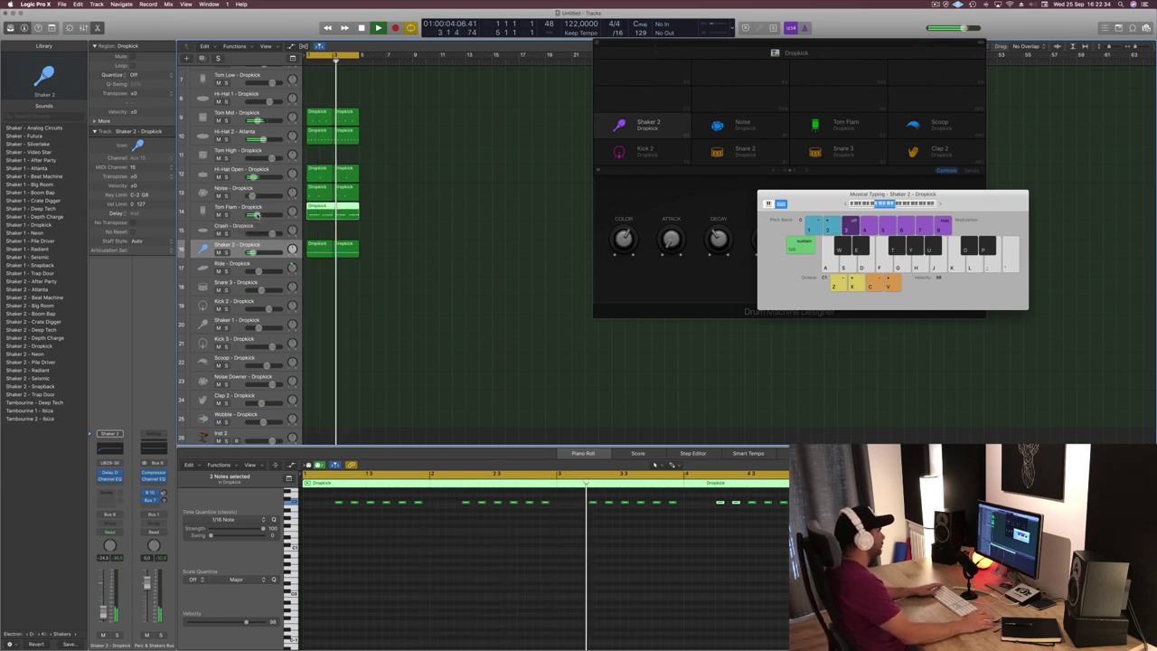
click(468, 265)
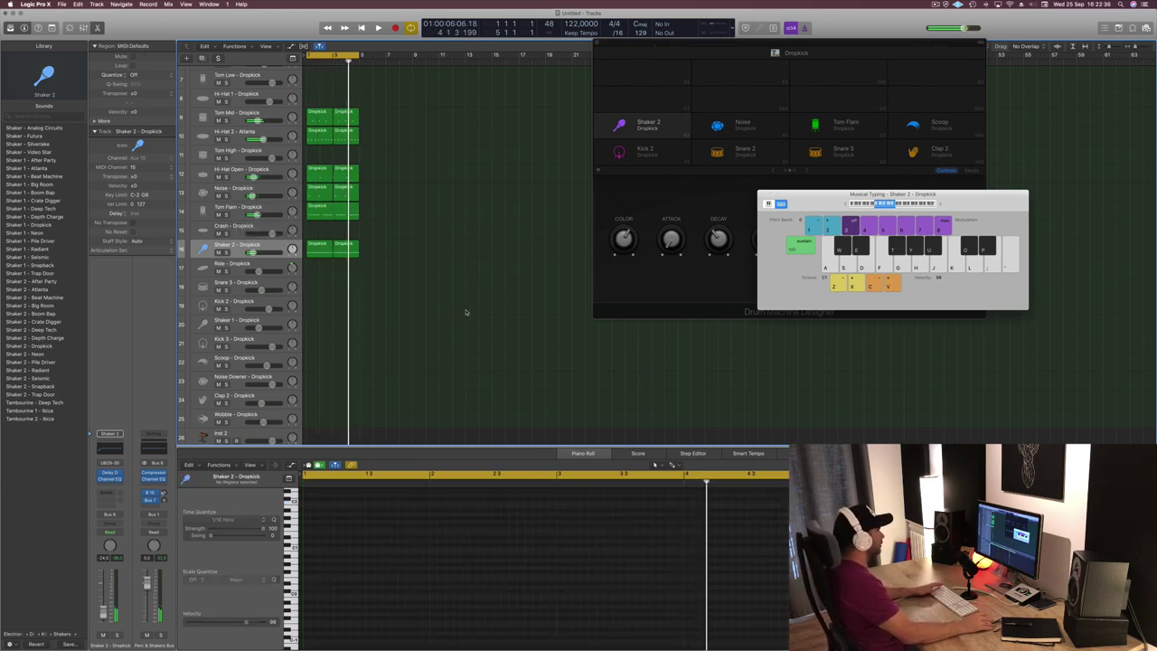
Select the Inst 3 track, play test notes over the loop and lower its volume to about -11.4 dB.
scroll(449, 326, down, 3)
click(257, 415)
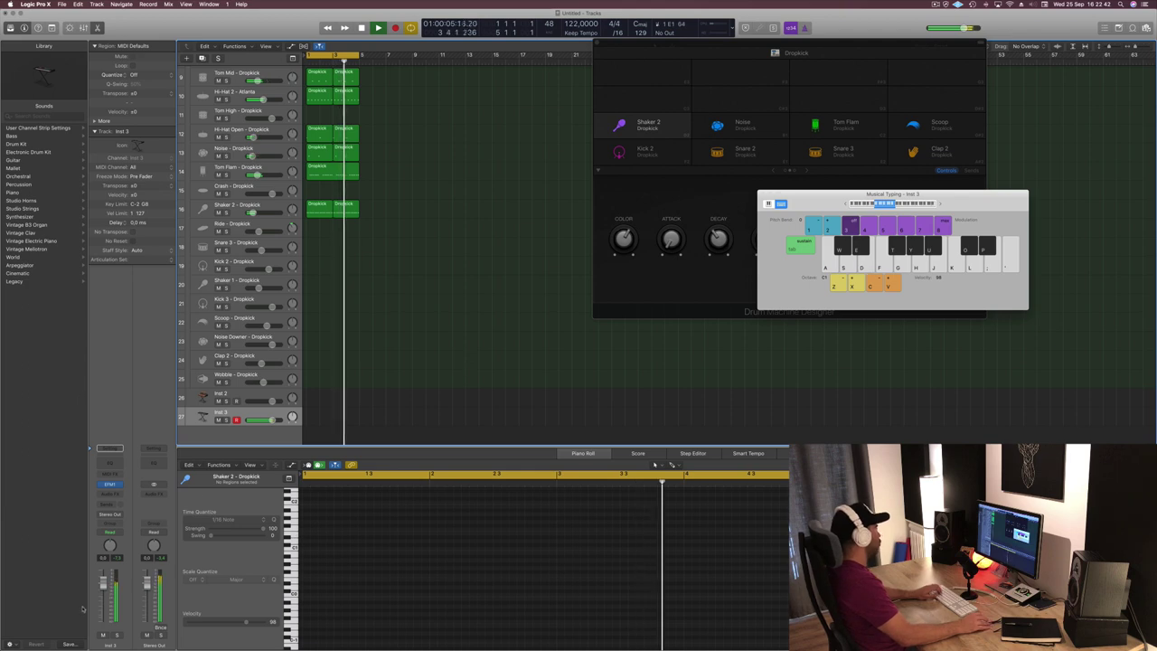
key(d)
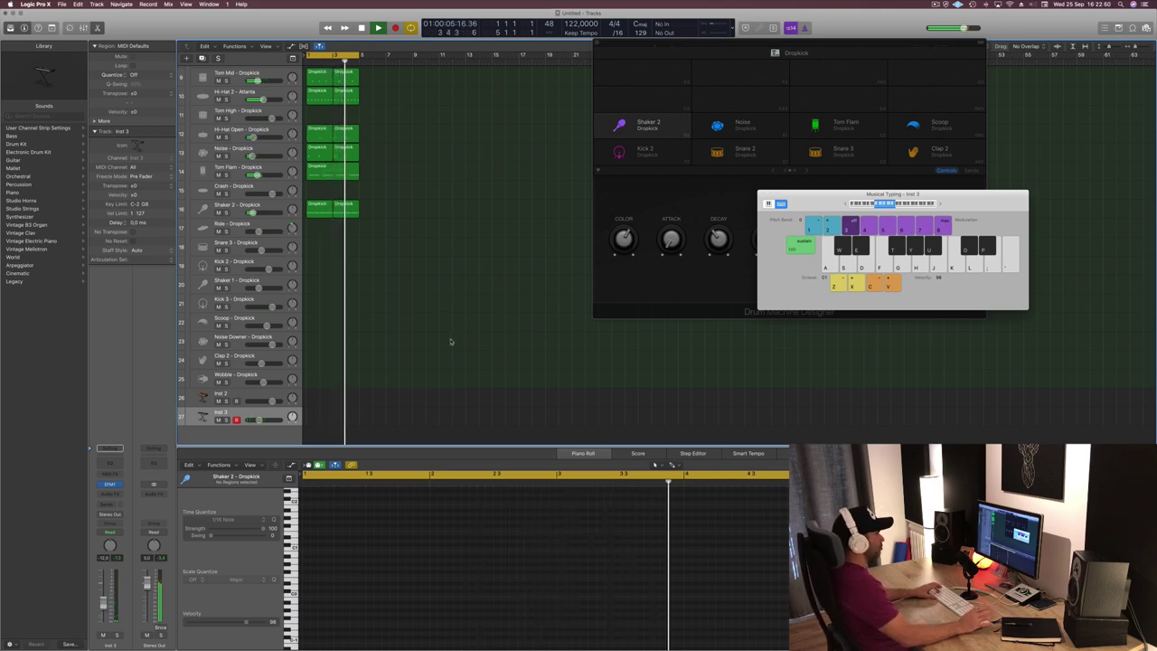
key(d)
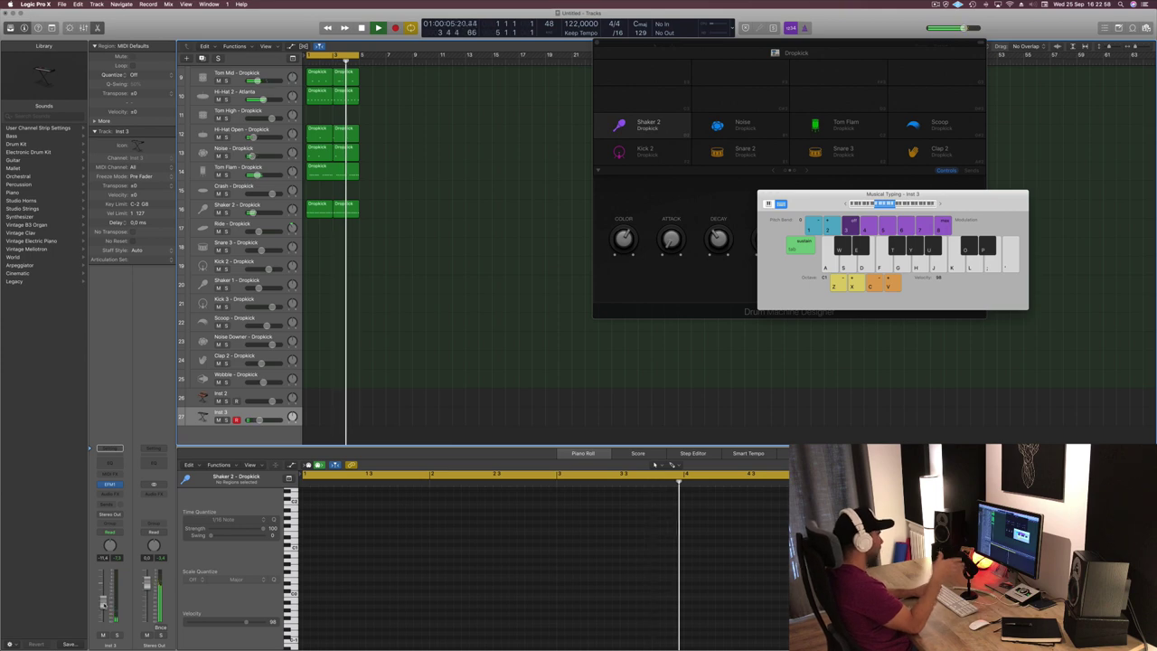
Record a repeated single-pitch synth line on the Inst 3 track over the four-bar loop, and stop the recording.
key(r)
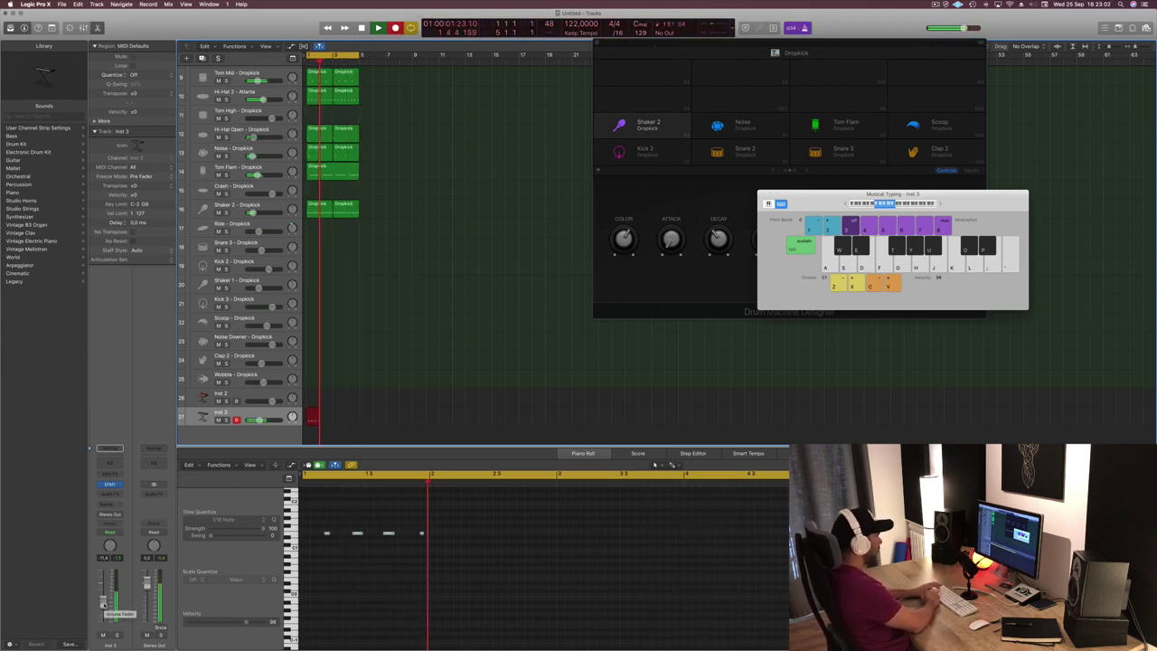
key(d)
key(d)
key(d)
key(d)
key(d)
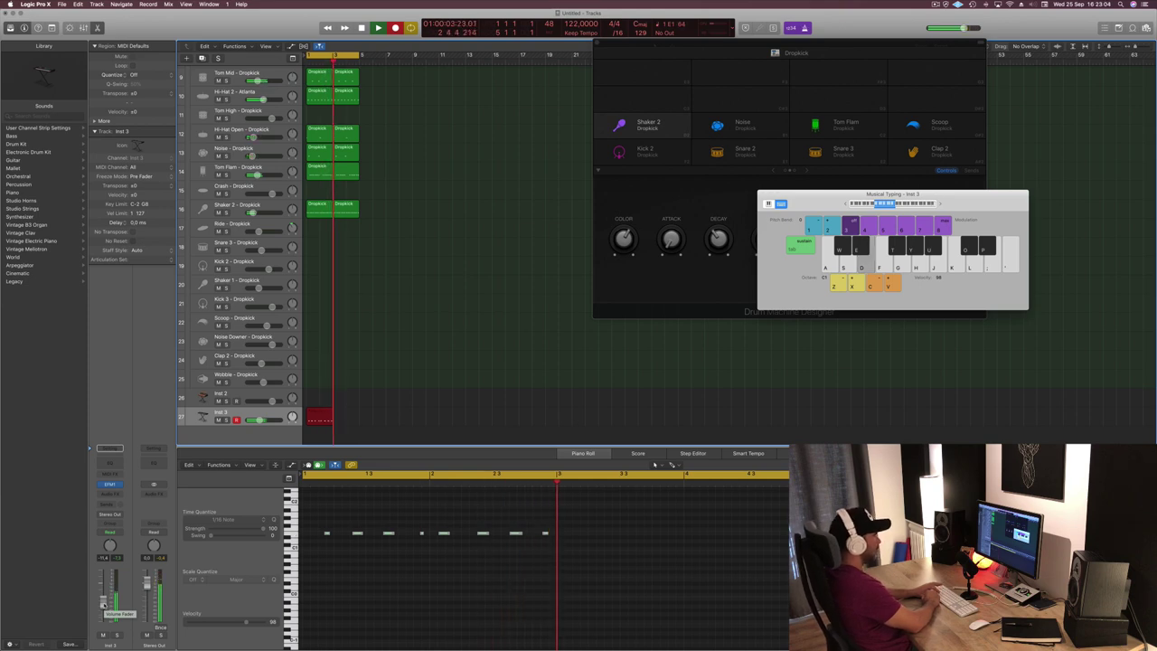
key(d)
key(d)
key(d)
key(d)
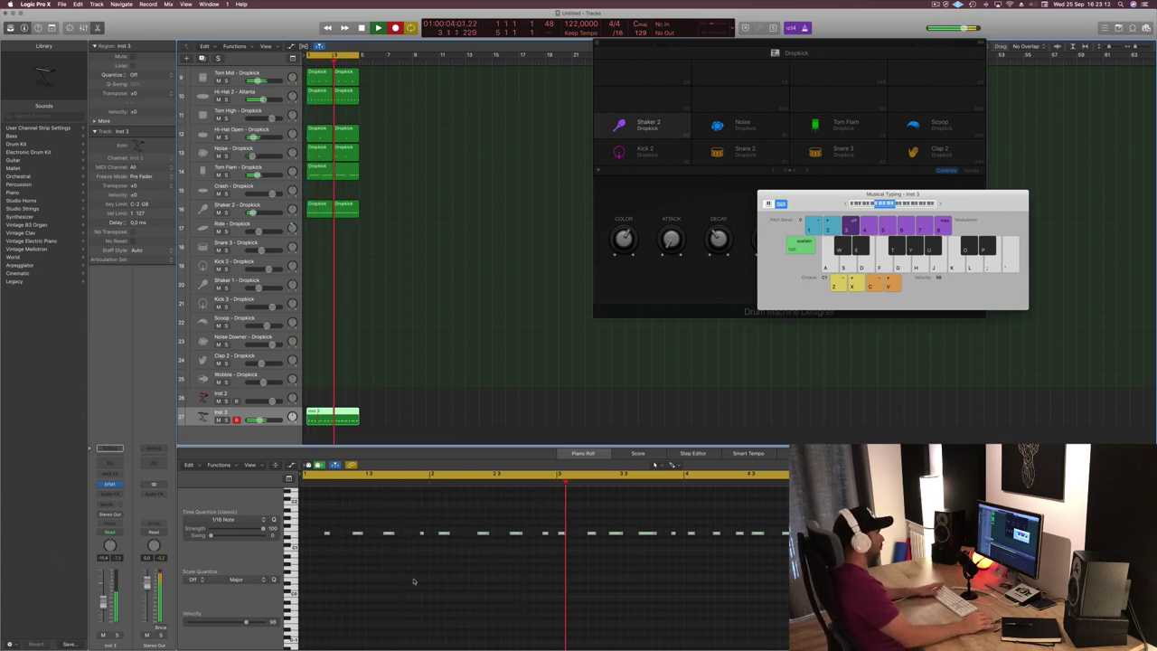
key(space)
Delete the recorded Inst 3 notes except for the three off-beat notes in beats 2 to 4 of bar 2.
drag(331, 519, 449, 570)
key(Delete)
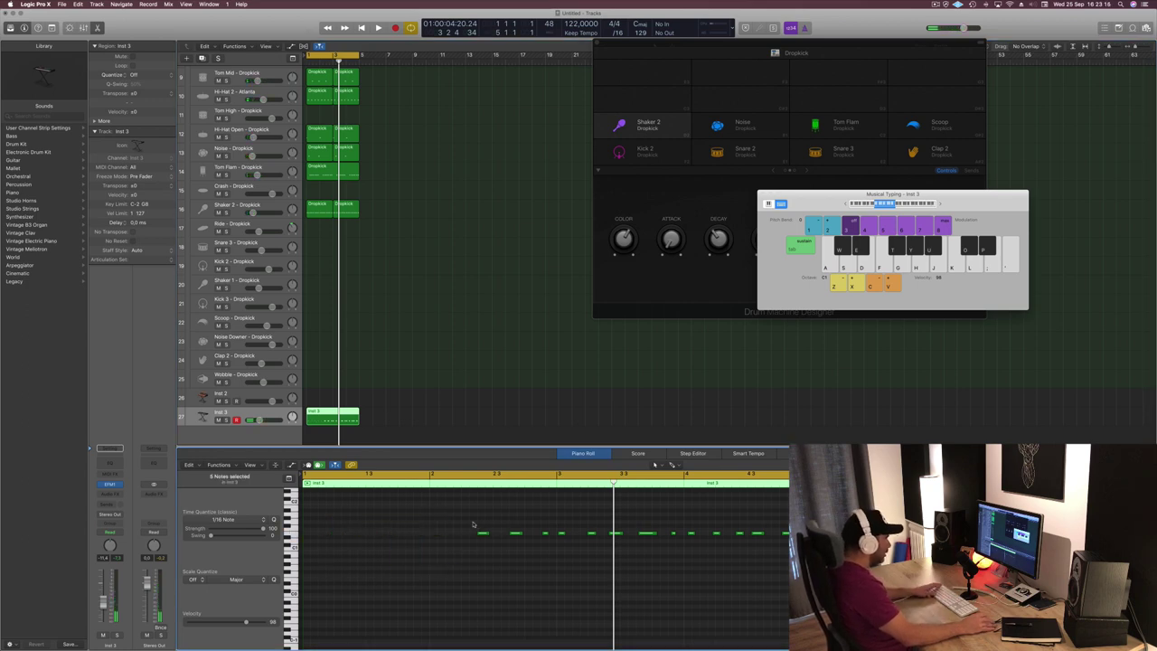
drag(468, 527, 557, 554)
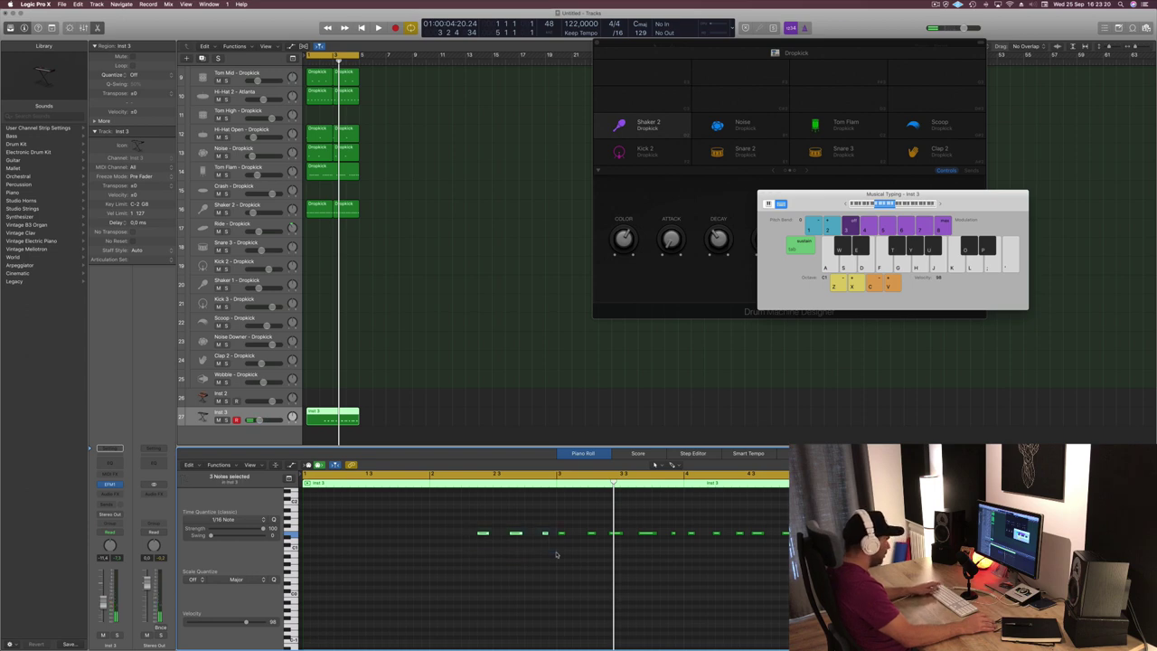
key(space)
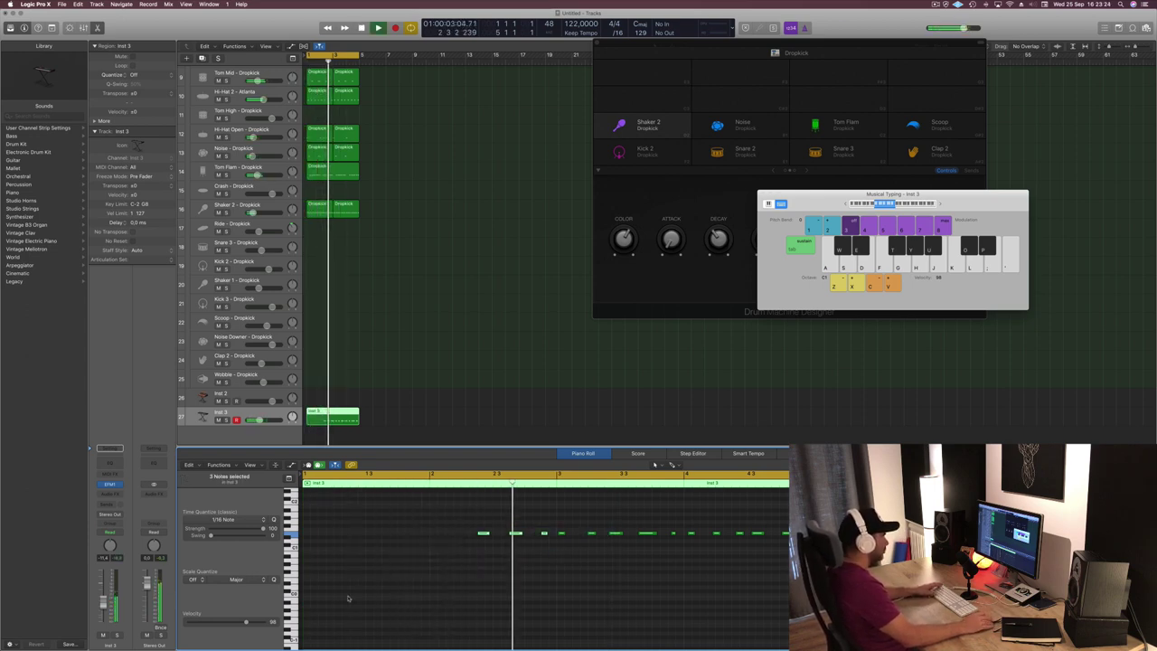
key(space)
drag(558, 524, 764, 557)
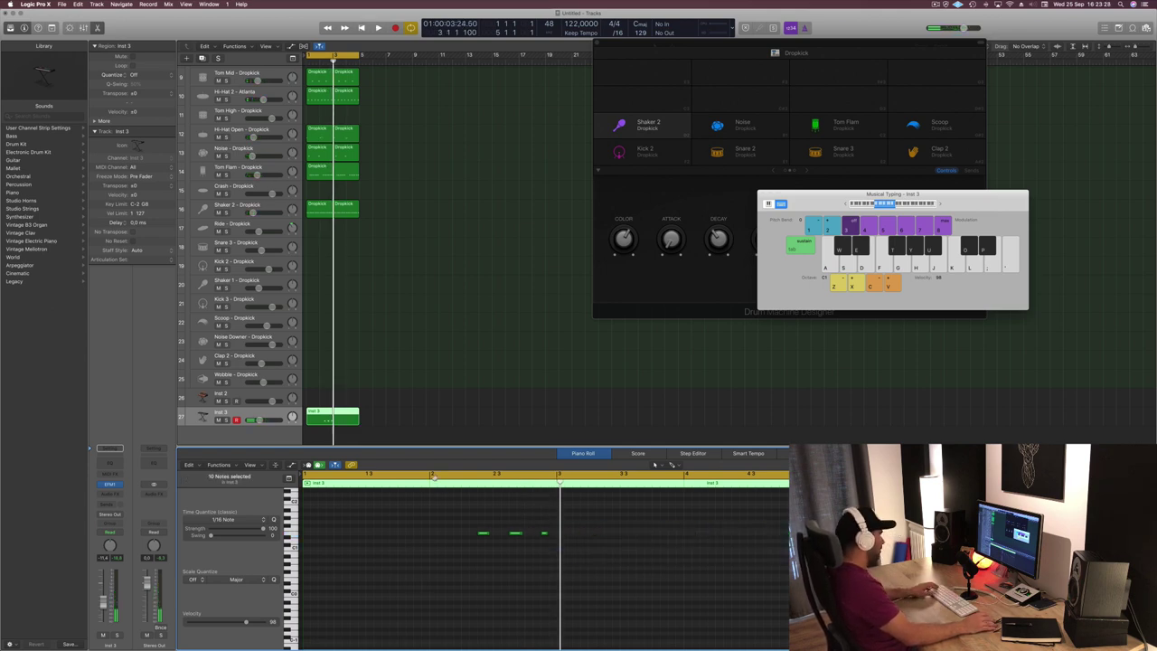
Split the Inst 3 region at bars 2 and 3 and delete the empty parts, keeping only bar 2.
super+click(320, 413)
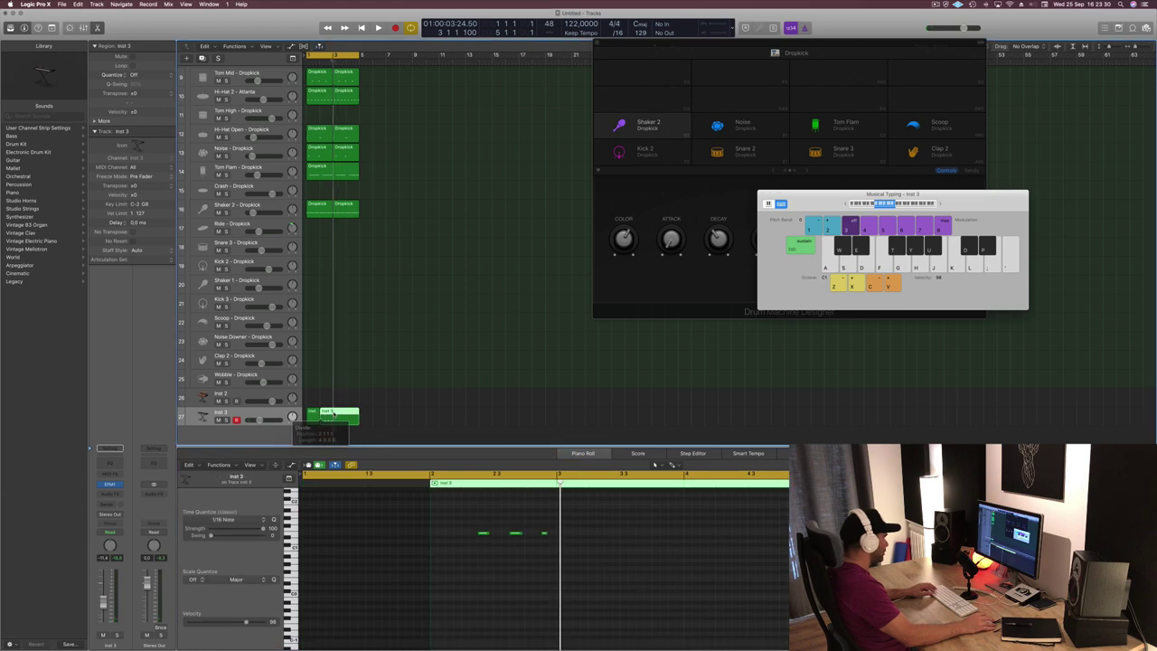
super+click(334, 412)
key(BackSpace)
click(316, 416)
key(BackSpace)
Copy the one-bar Inst 3 region so it fills bars 1 to 4, and audition the loop.
mouse_move(326, 416)
mouse_down()
mouse_move(315, 417)
mouse_move(338, 417)
mouse_up()
click(421, 386)
key(space)
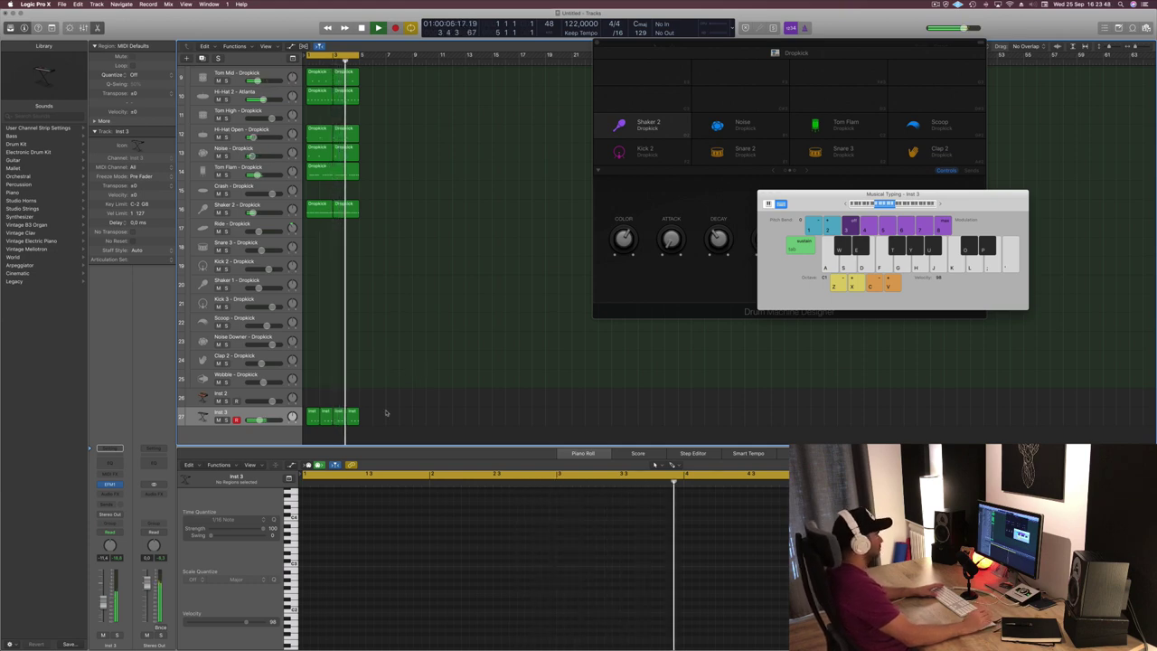
key(space)
key(space)
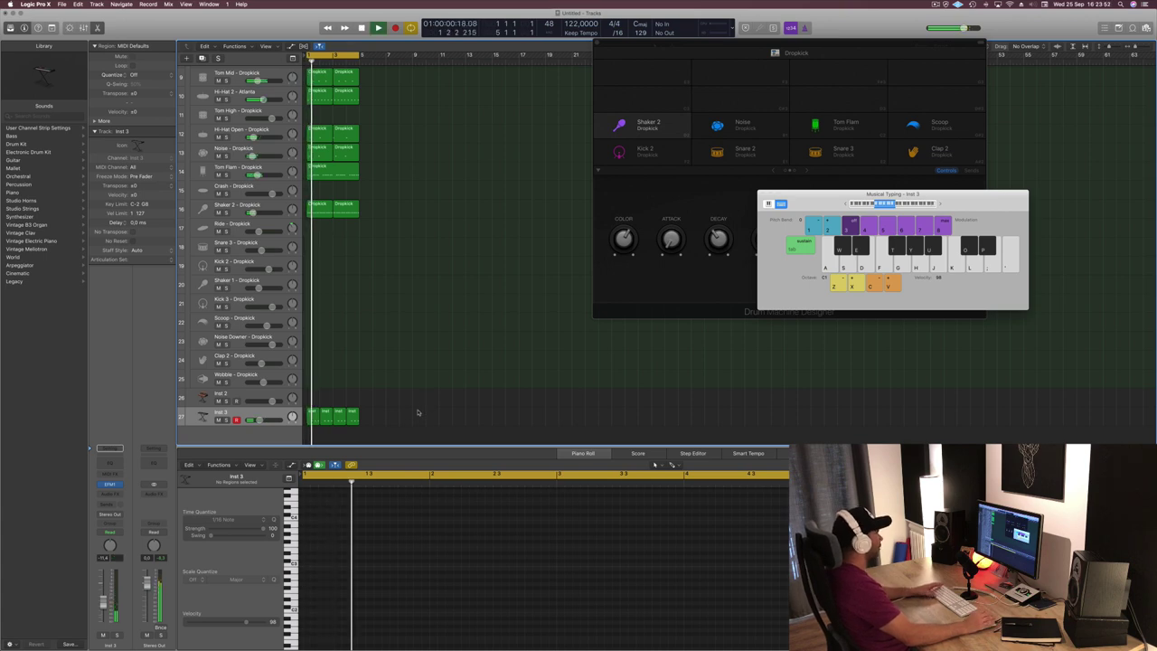
Stop playback and copy the bar 1 region from Inst 3 to the Inst 2 track.
scroll(390, 405, up, 3)
scroll(433, 405, up, 2)
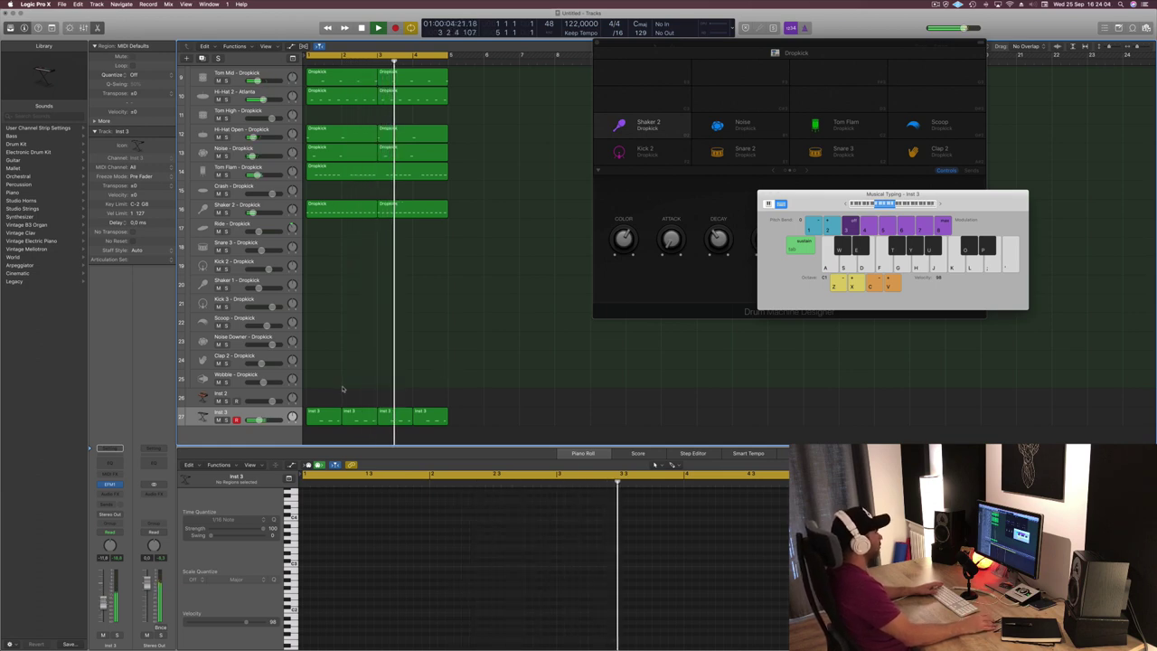
key(space)
click(322, 417)
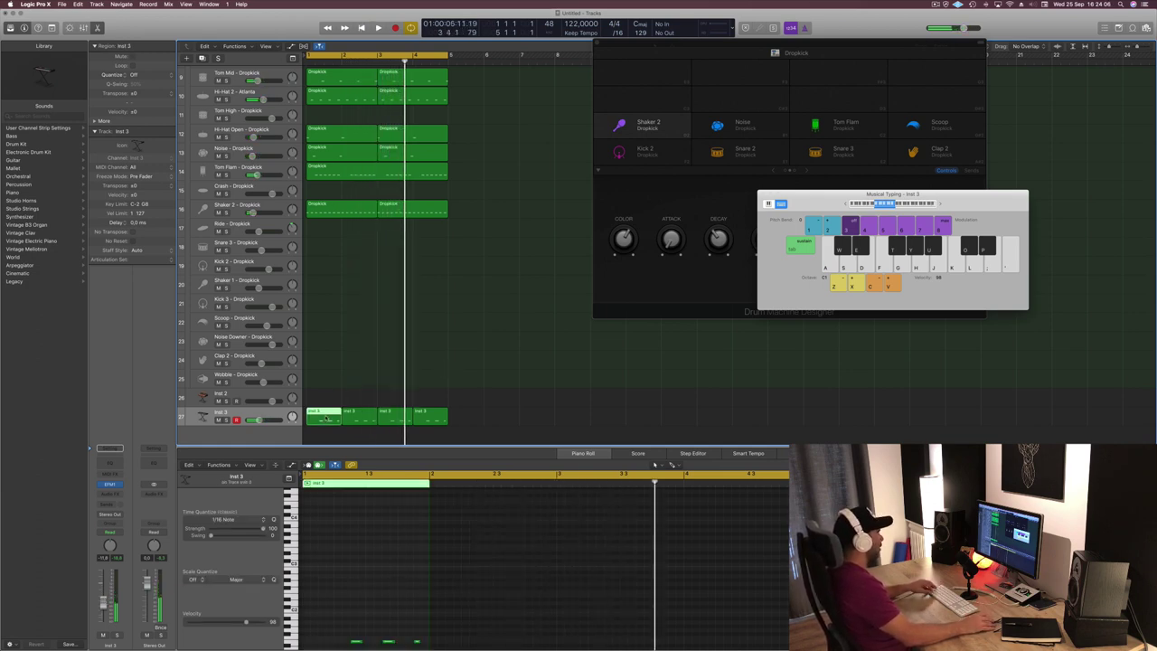
drag(326, 411, 331, 398)
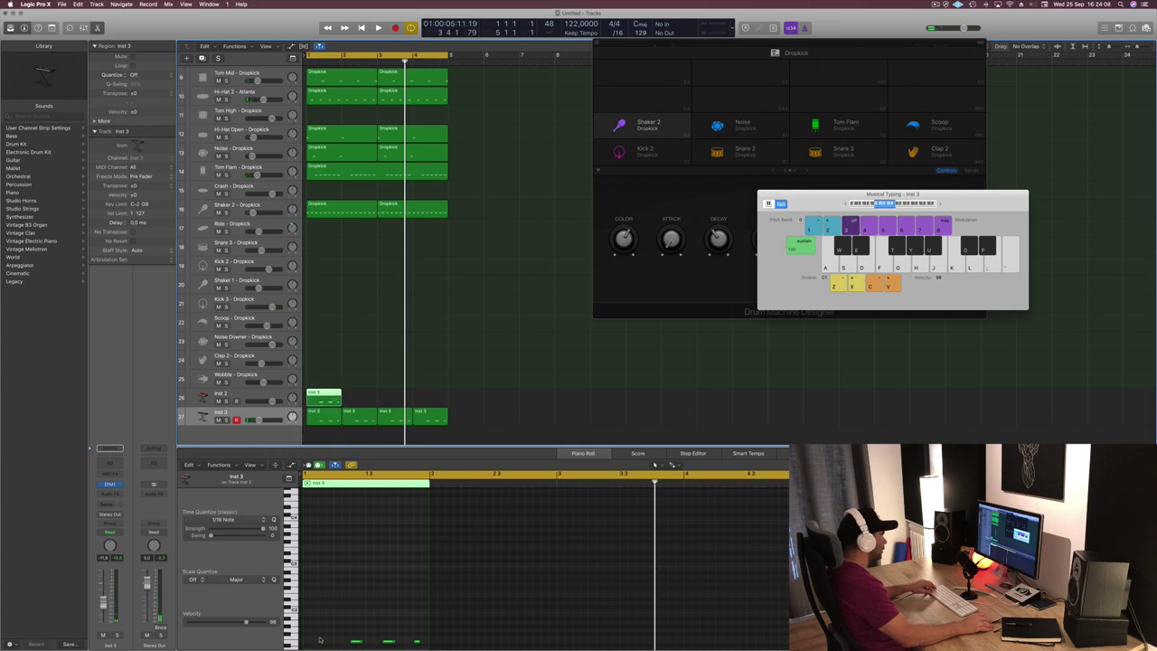
Reduce the Inst 2 region to a single note on the off-beat of beat 1, repeat it across all four bars and play the loop.
scroll(355, 615, down, 5)
click(348, 536)
mouse_move(348, 537)
mouse_down()
mouse_move(317, 537)
mouse_move(430, 550)
mouse_up()
key(space)
key(space)
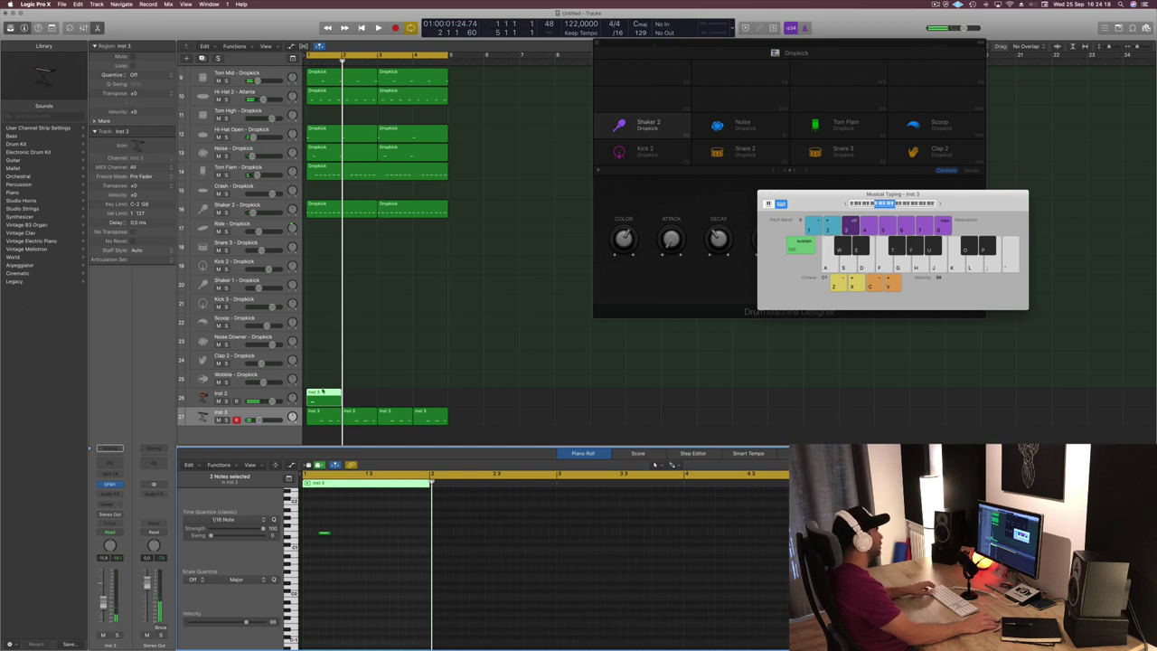
drag(311, 395, 393, 398)
key(space)
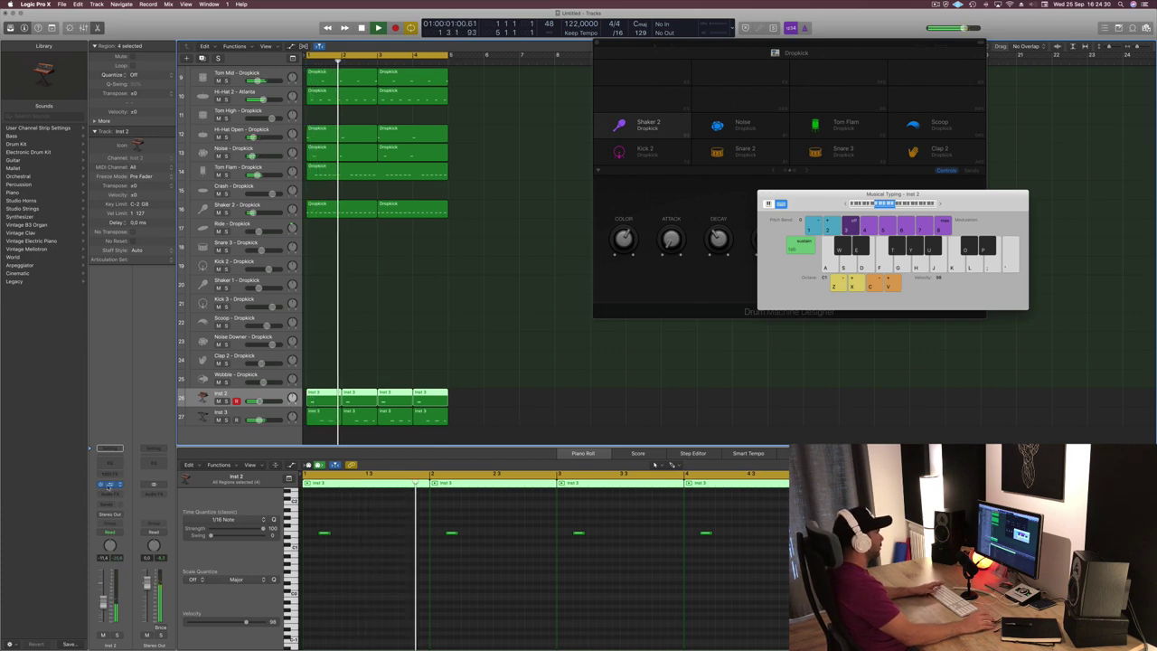
Open the Retro Synth on the Inst 2 track, load the Airbass Synth preset from 03 Synth Bass, and play the loop.
click(110, 485)
drag(254, 32, 735, 198)
click(606, 208)
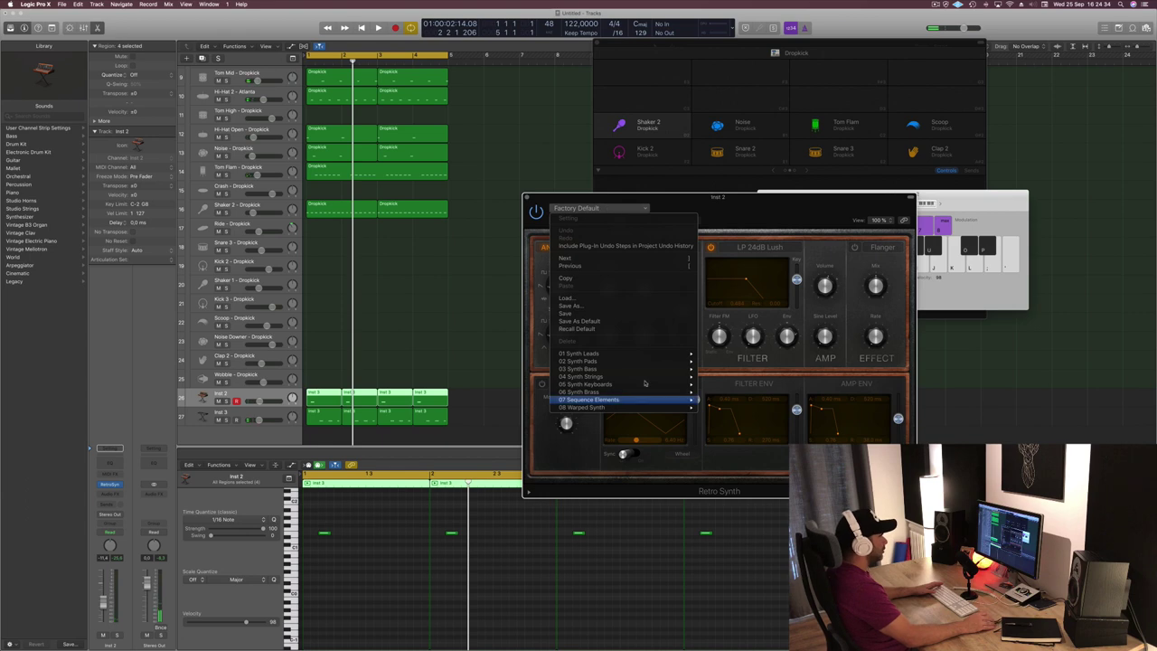
mouse_move(647, 372)
click(719, 369)
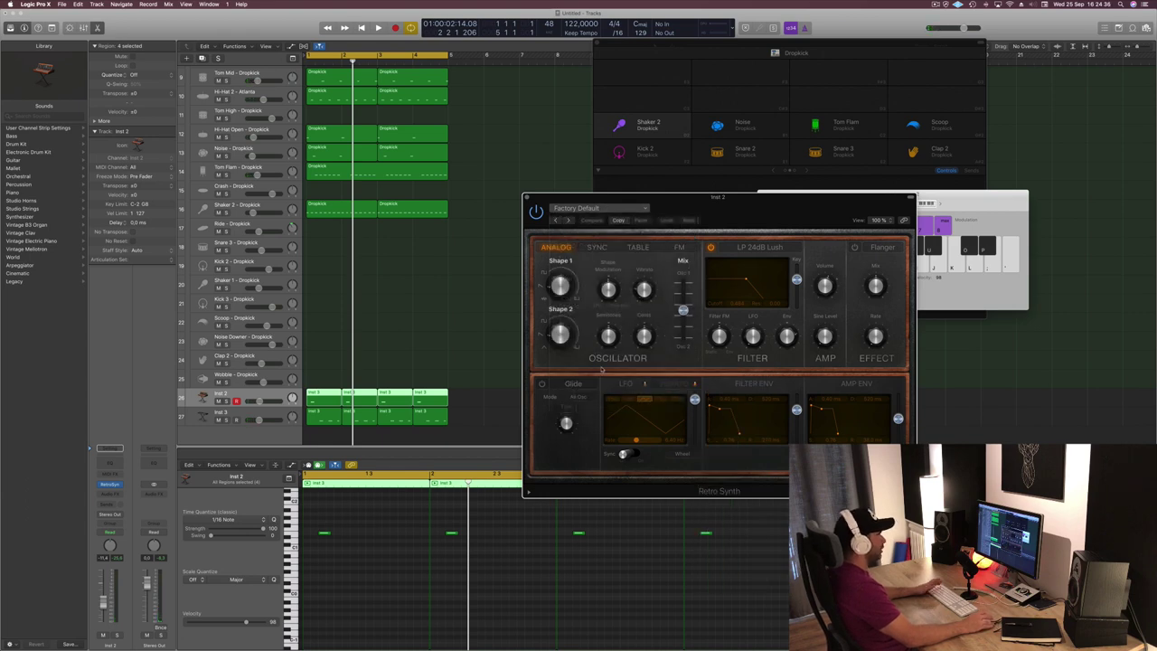
key(space)
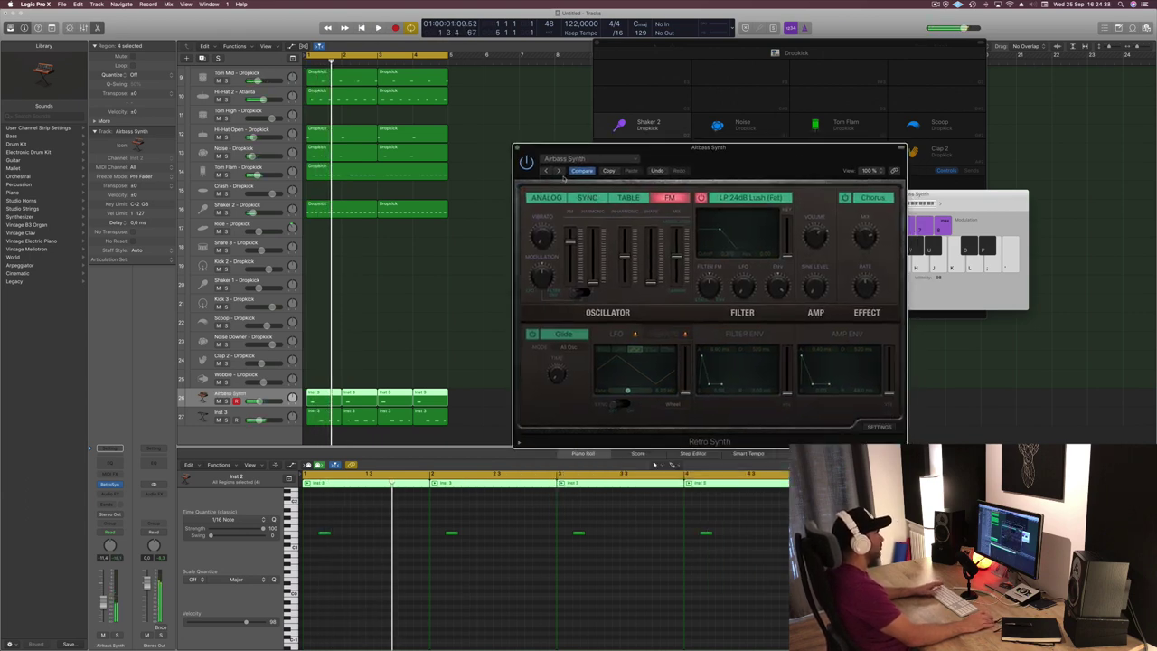
Audition the following Retro Synth bass presets up to Eighties Bass, and raise the track's volume slightly.
click(560, 171)
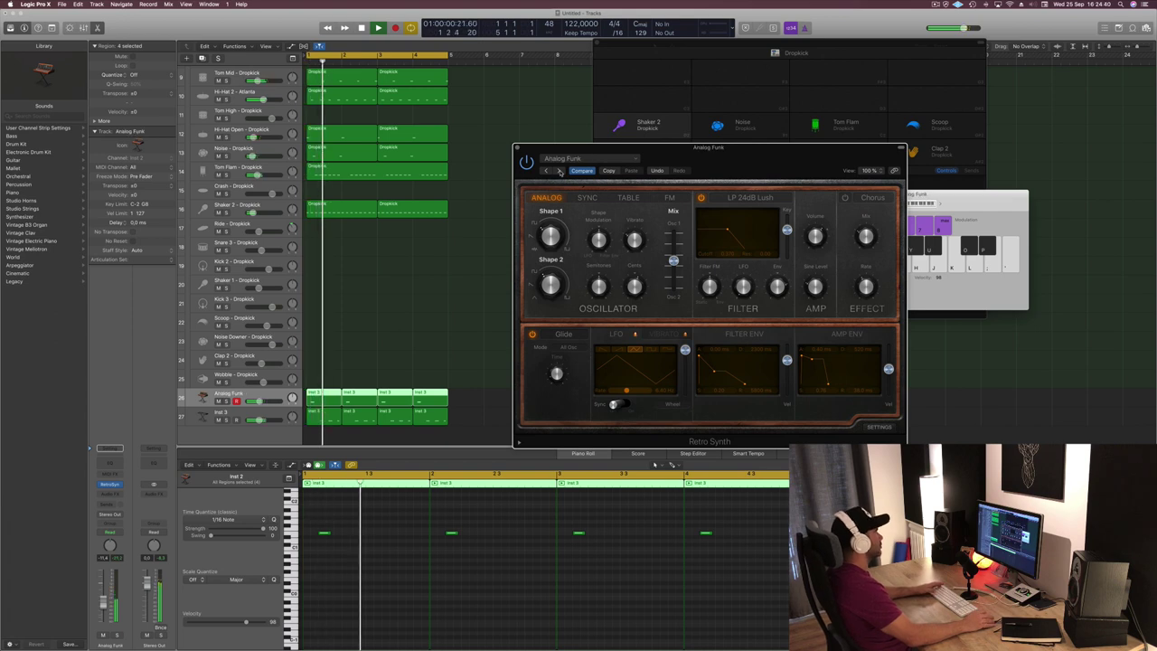
click(560, 171)
click(559, 171)
click(559, 171)
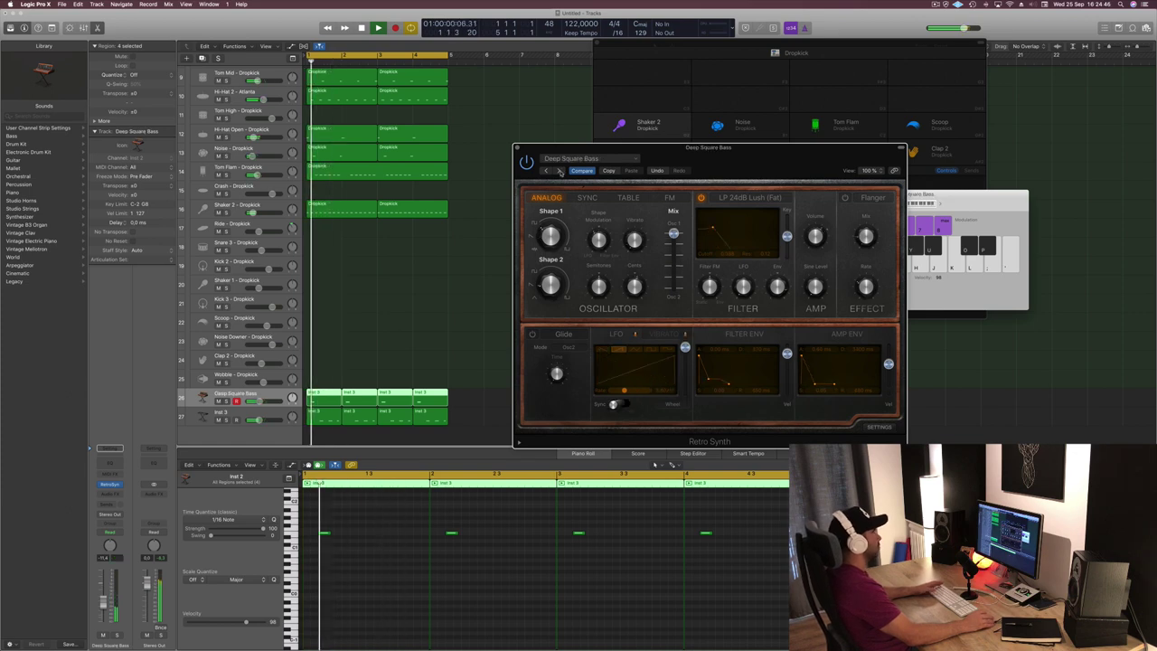
click(559, 171)
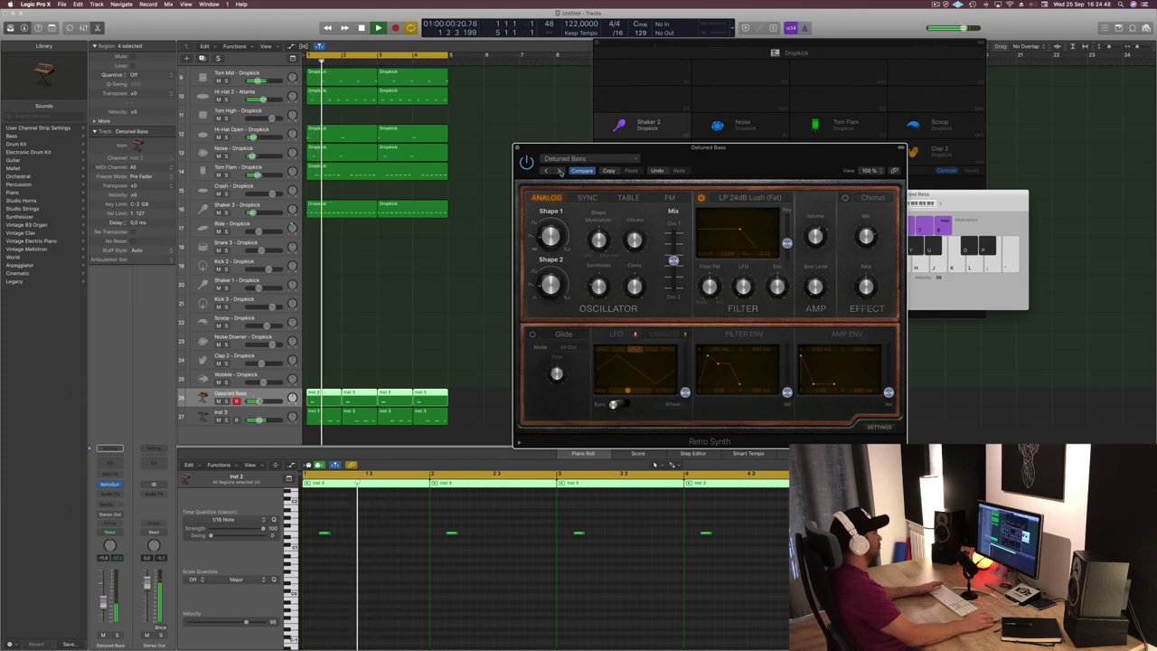
click(559, 171)
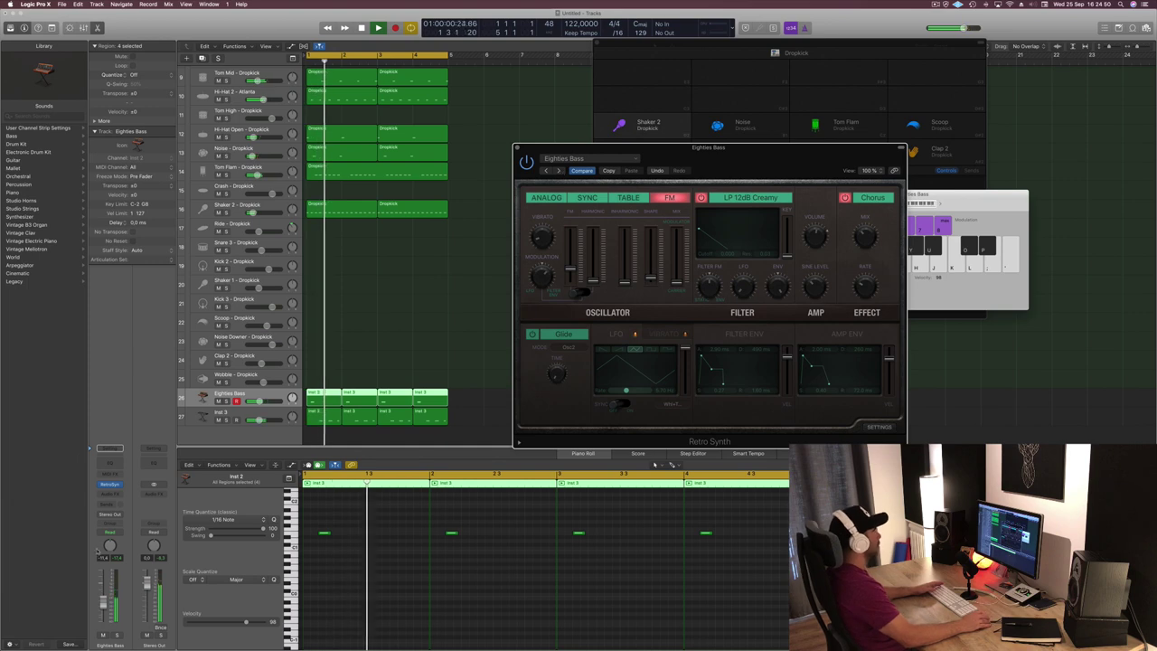
drag(102, 608, 112, 601)
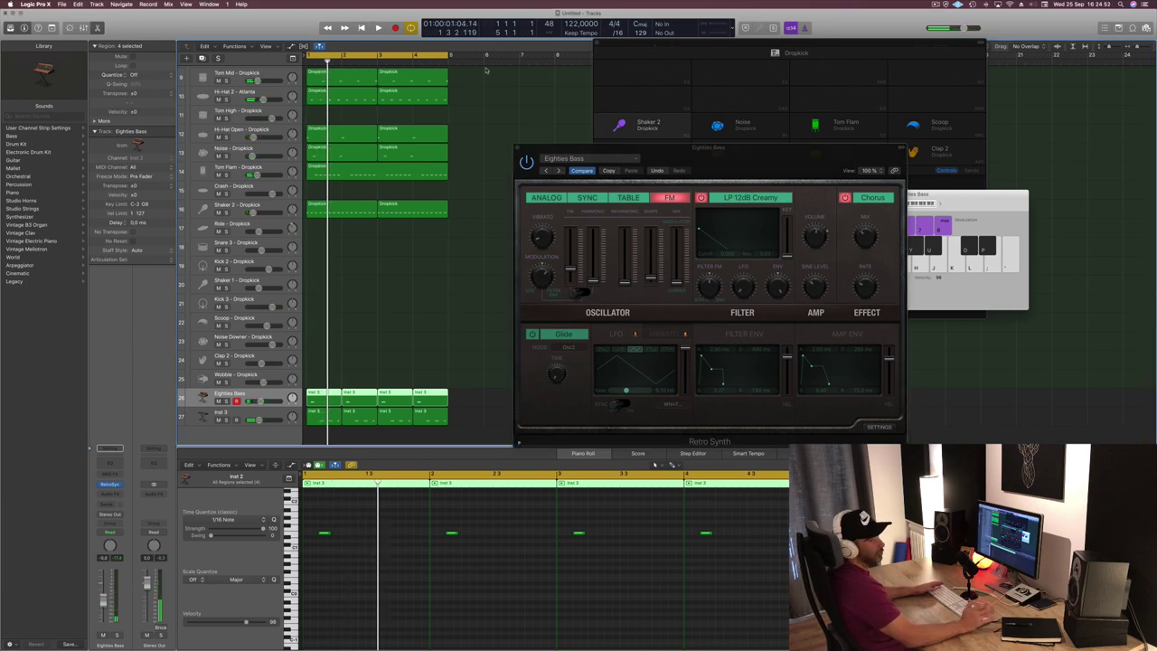
drag(754, 151, 748, 151)
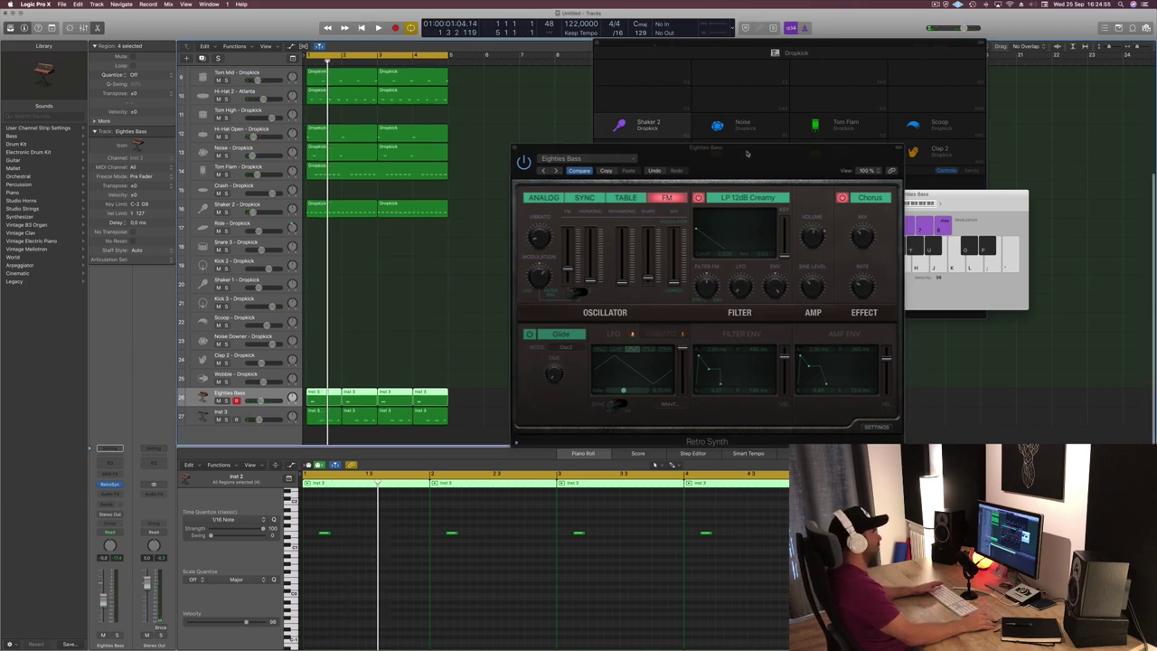
Audition the next Retro Synth bass presets against the loop, including Evil Tongues, Falling Down and FM Wobble Bass, and settle on Hollowed Bass.
click(555, 171)
key(space)
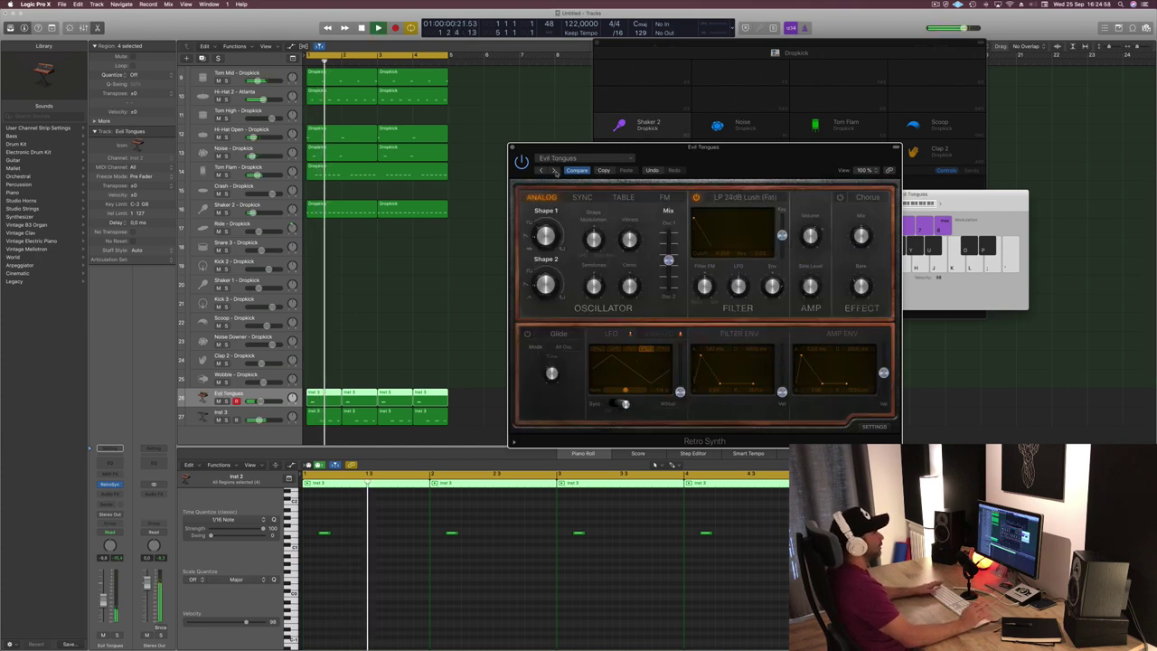
click(555, 171)
key(space)
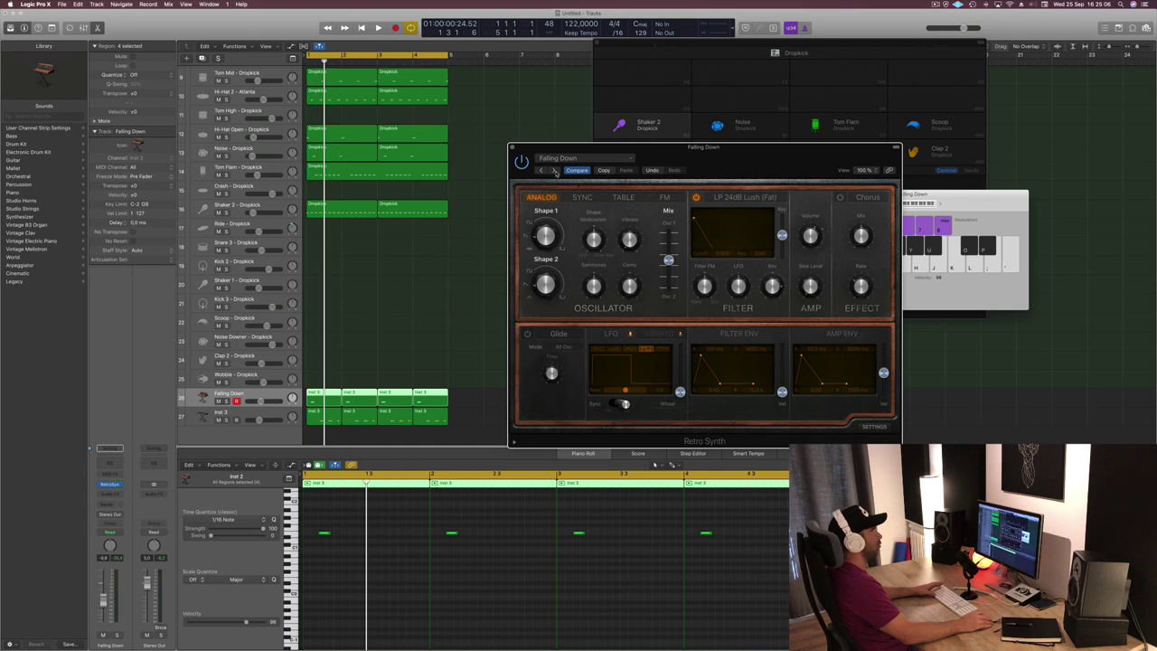
click(554, 172)
key(space)
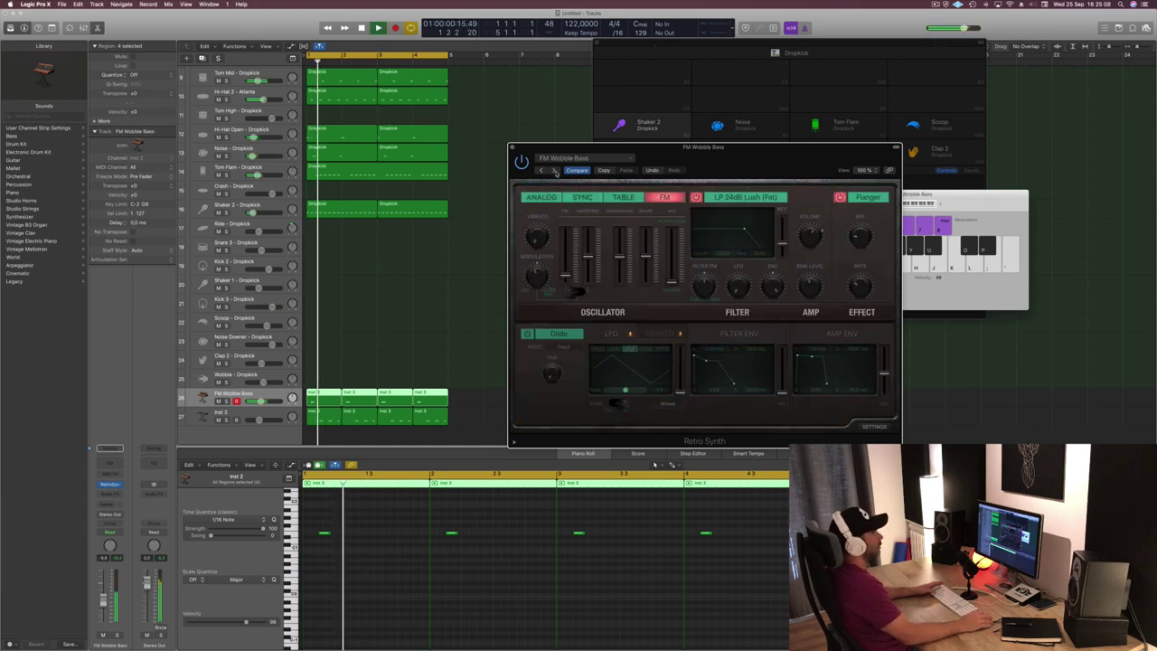
click(554, 171)
key(space)
key(space)
key(space)
key(space)
key(space)
key(space)
key(space)
click(553, 170)
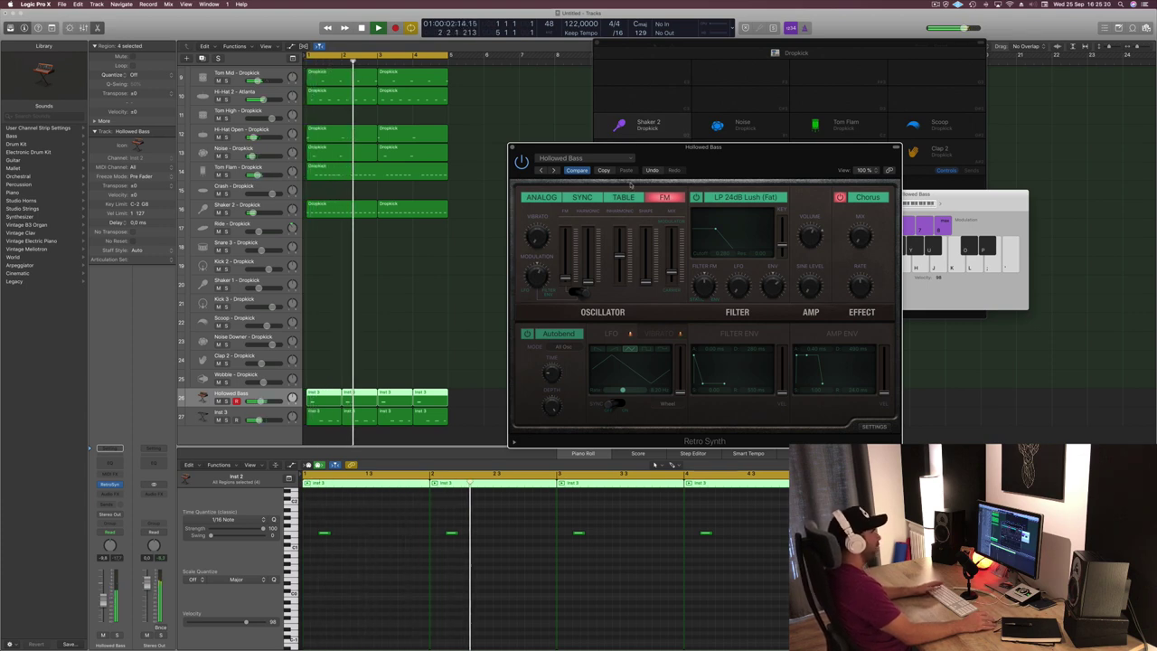
Audition Hollowed Bass with the Analog, Sync and Table oscillator types, and return to FM.
click(540, 197)
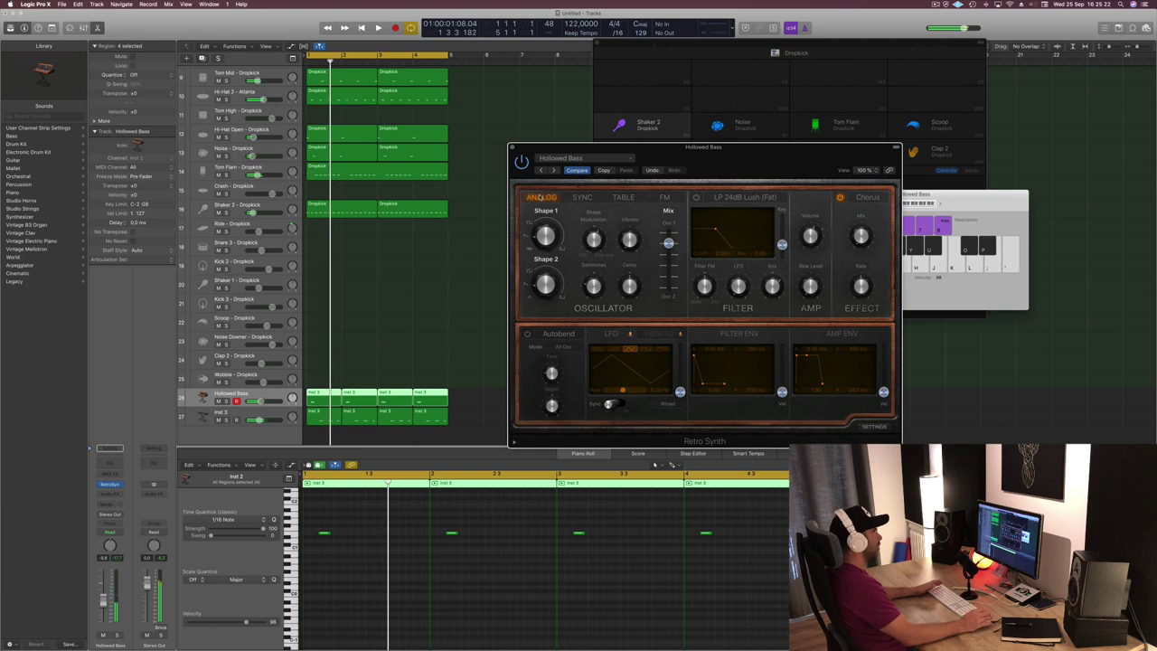
click(583, 197)
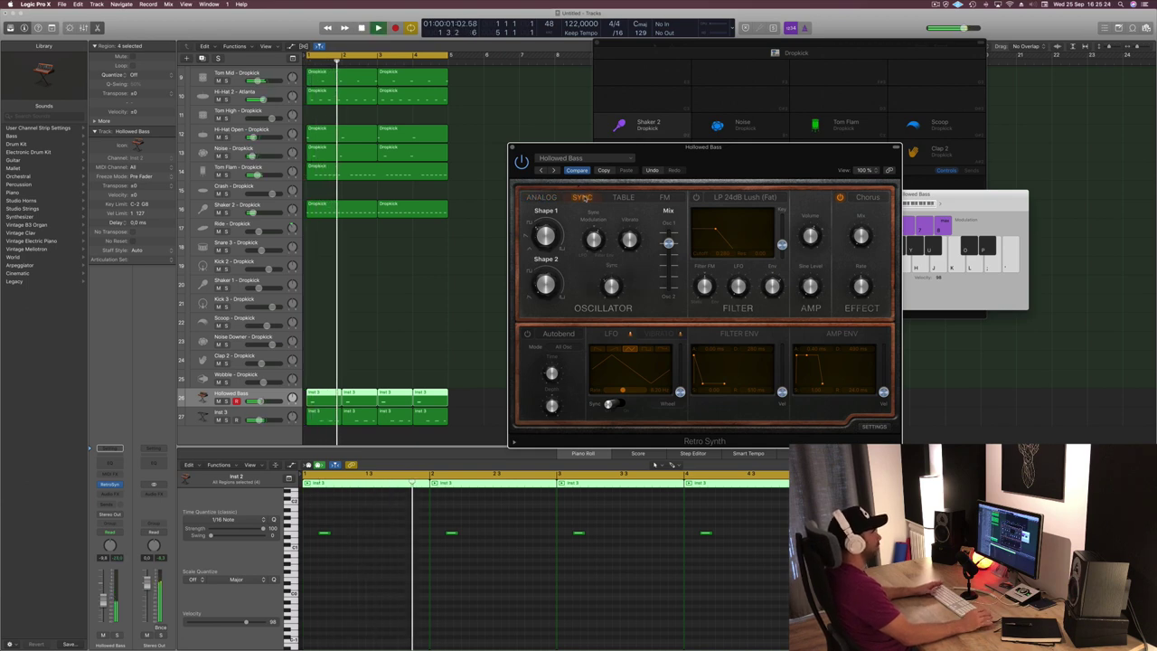
click(623, 197)
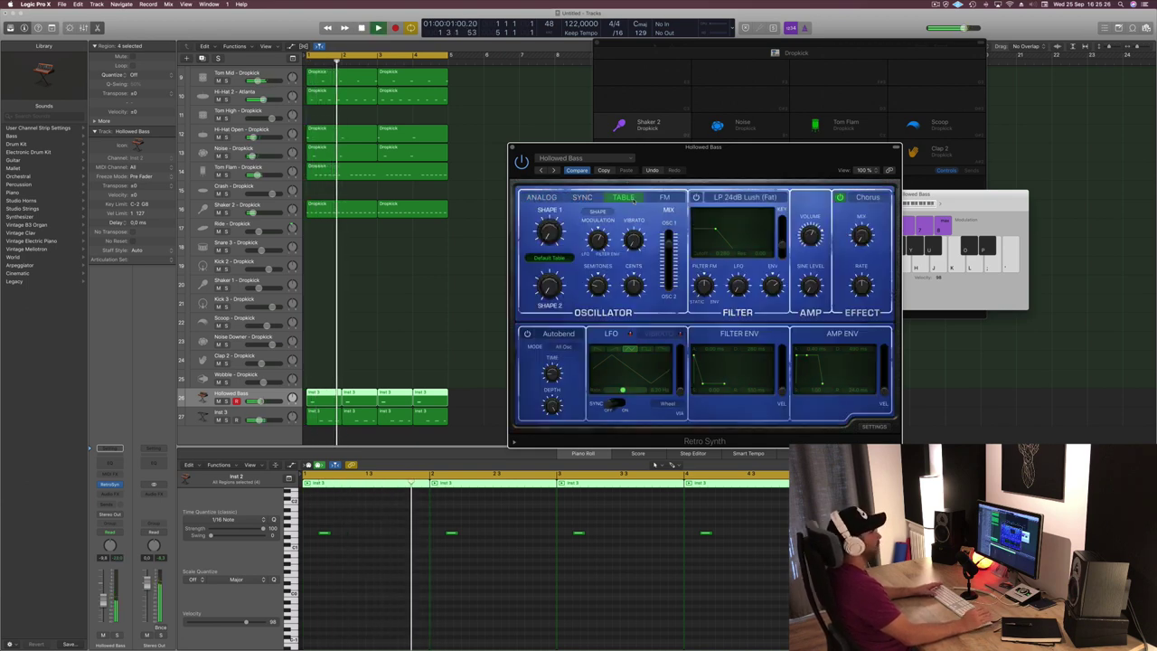
click(664, 197)
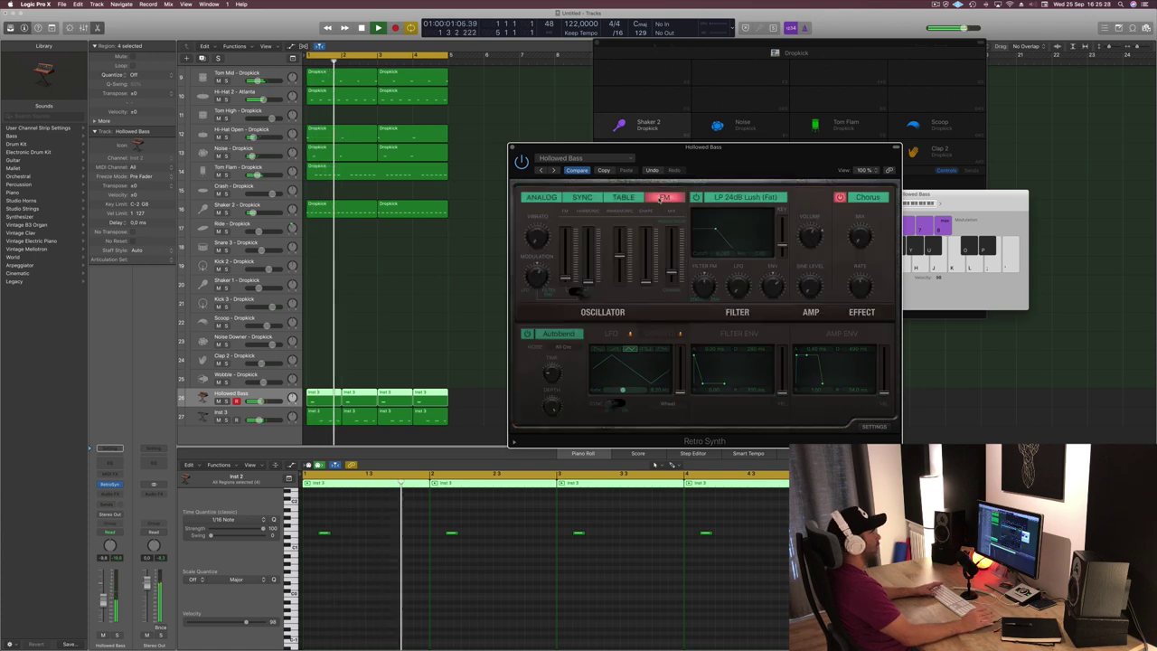
Close the Retro Synth, lengthen the four off-beat bass notes in the Piano Roll together, and play the loop.
drag(673, 147, 639, 141)
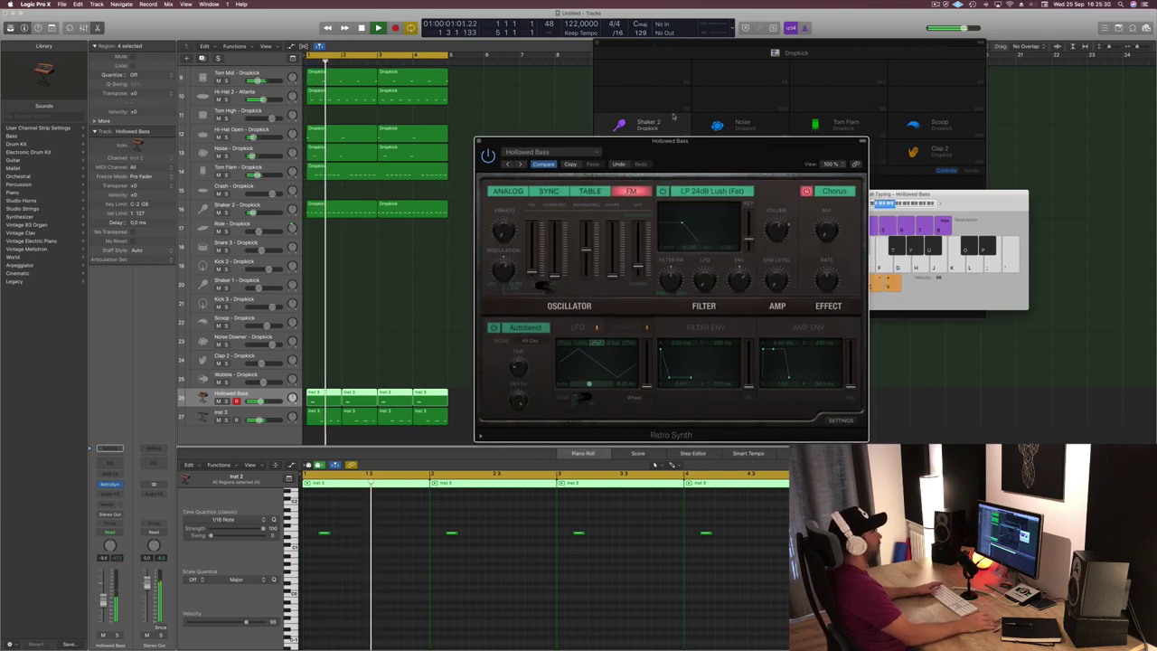
click(482, 142)
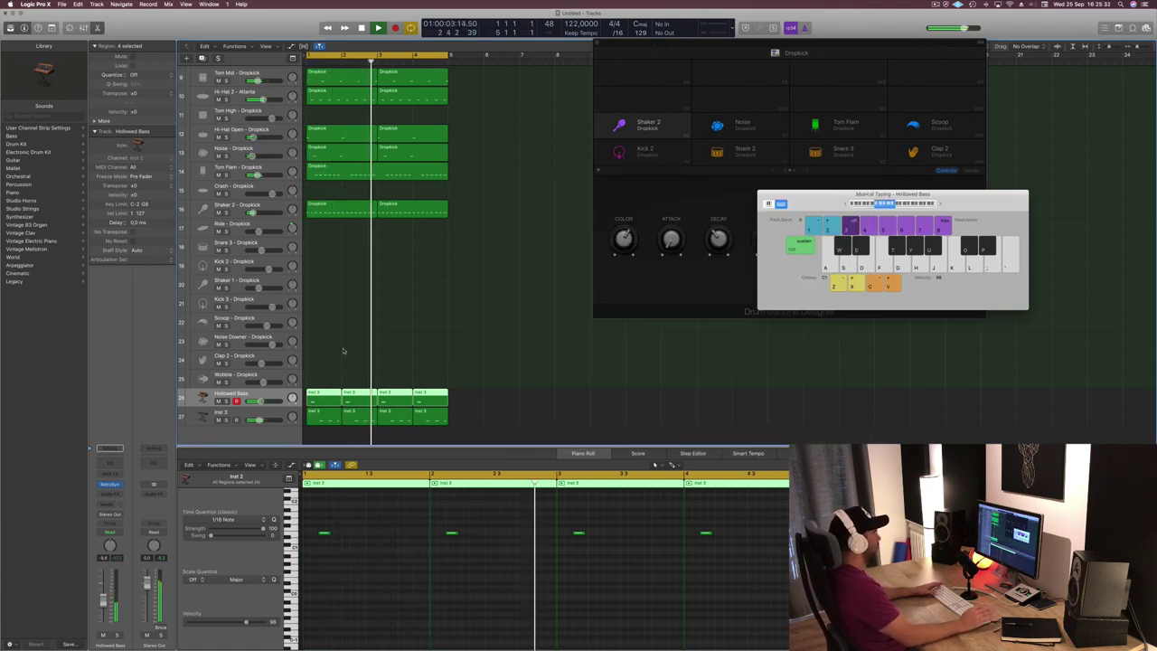
key(space)
drag(316, 518, 722, 533)
key(space)
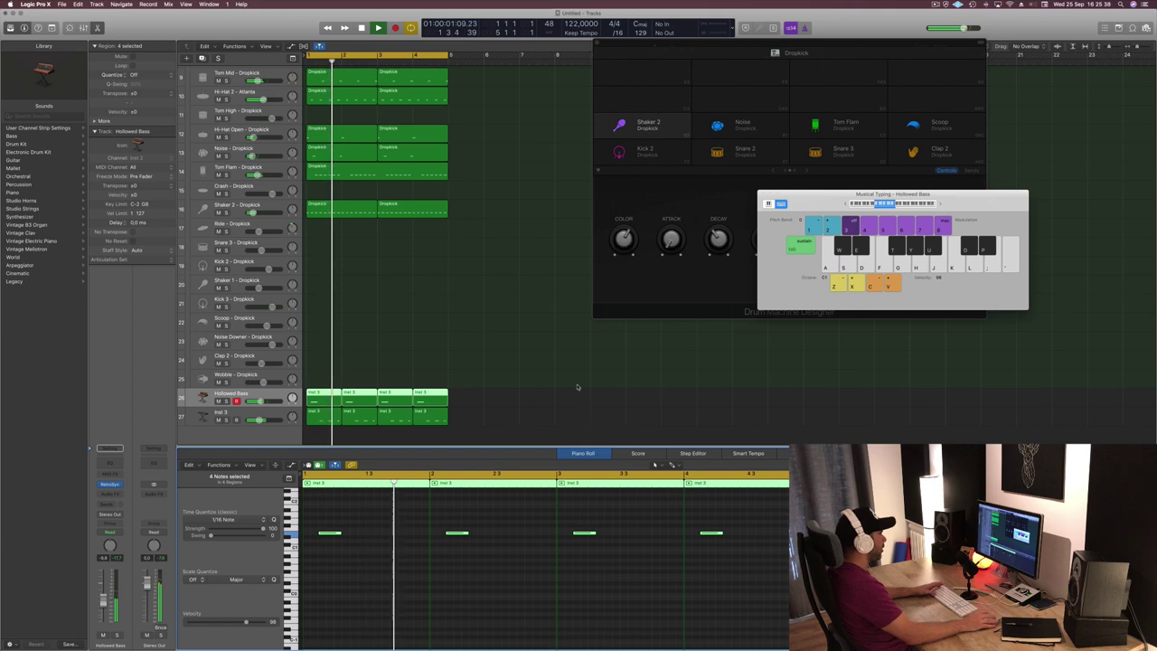
Deselect the bass regions, close the Drum Machine Designer, move the Musical Typing keyboard out of the way and stop playback.
click(508, 348)
drag(872, 60, 890, 62)
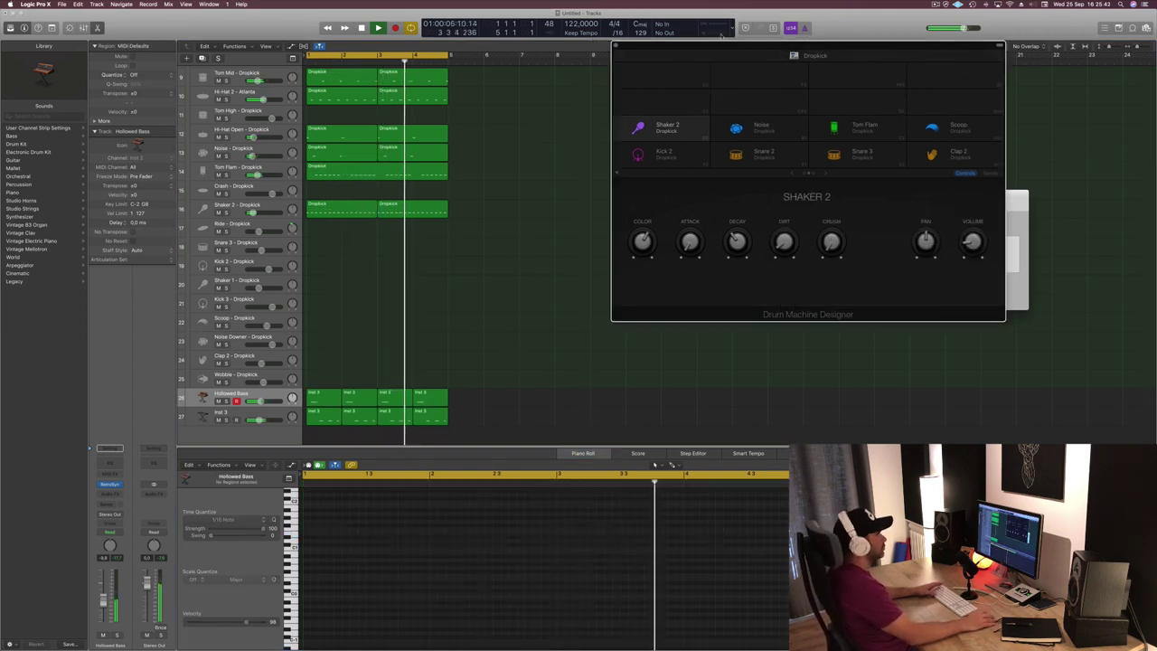
click(616, 46)
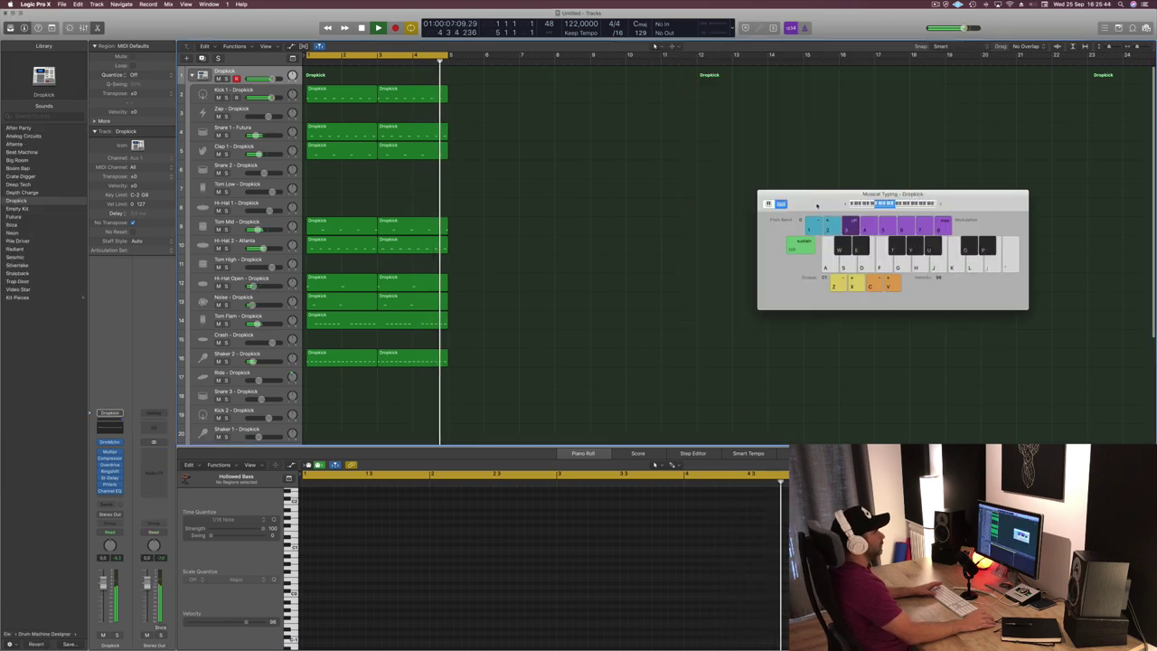
drag(816, 204, 846, 121)
key(space)
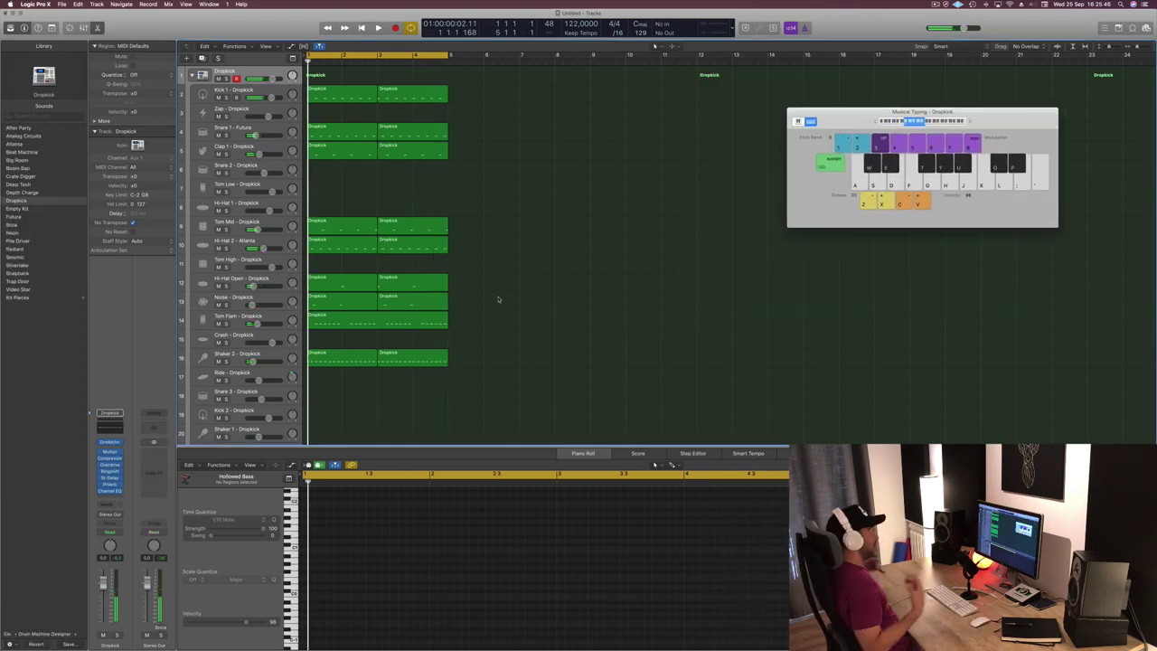
Select all drum and bass regions in the four-bar loop and duplicate them across bars 5 to 8.
scroll(518, 262, down, 4)
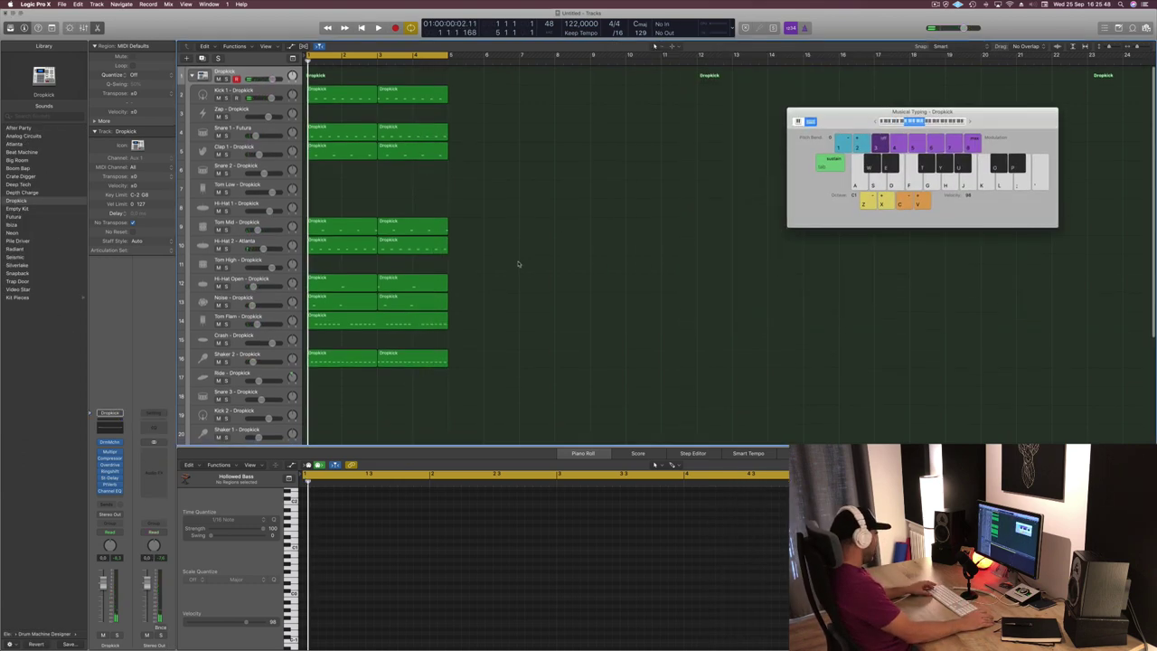
scroll(518, 262, down, 2)
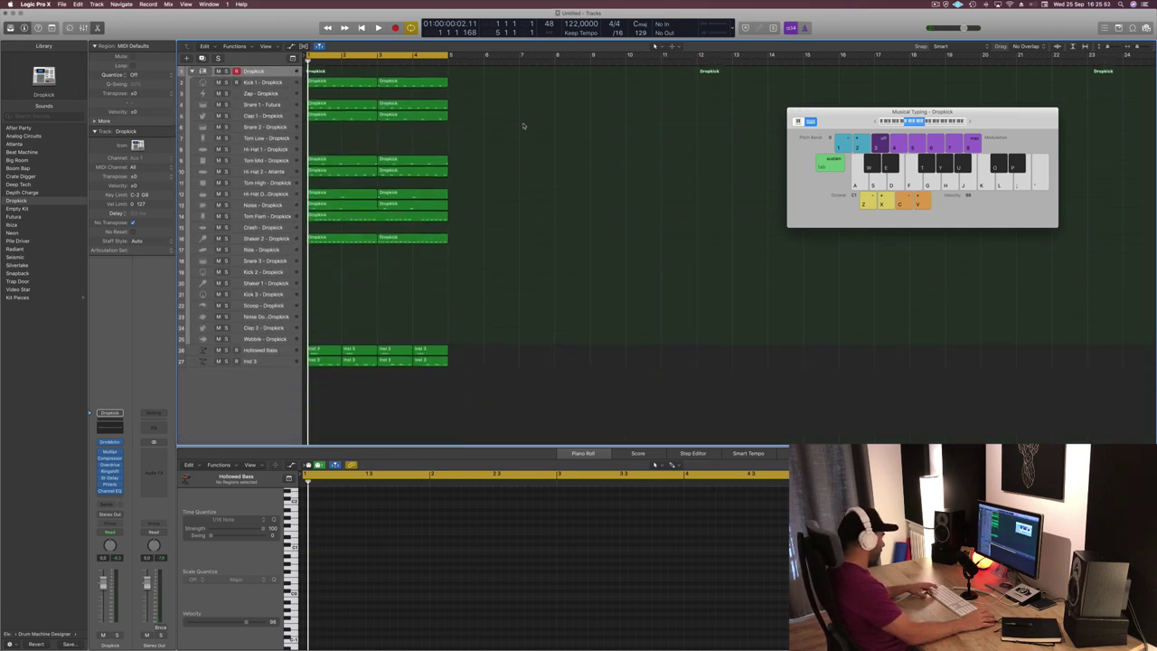
key(super+a)
drag(334, 83, 478, 91)
drag(635, 75, 310, 403)
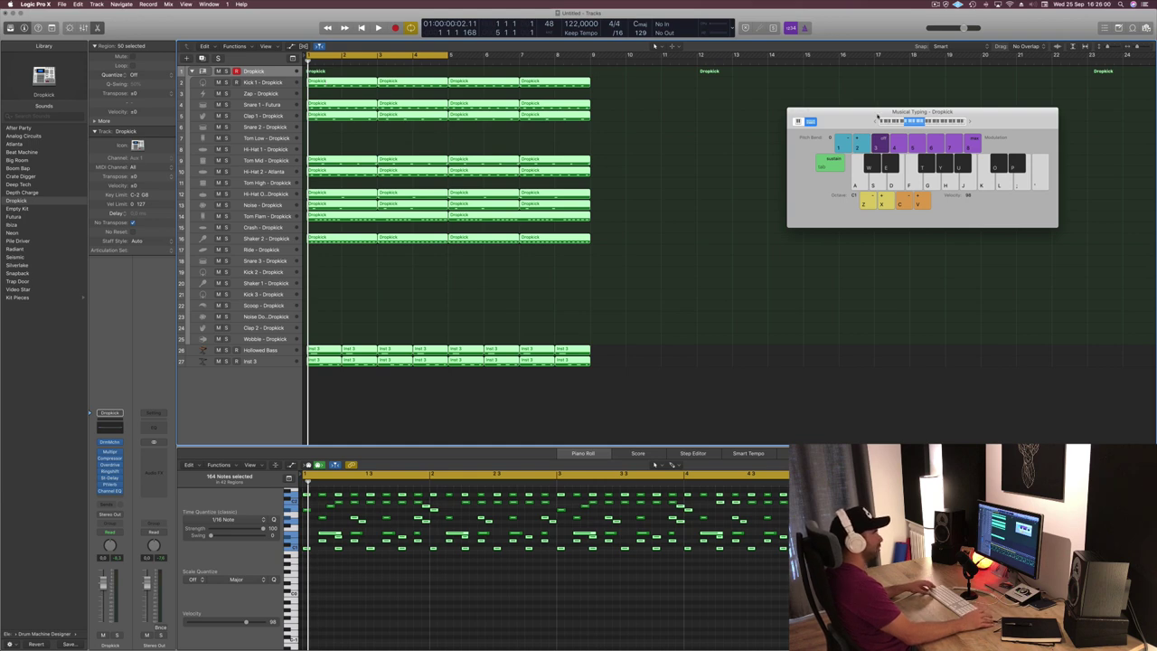
Close the Musical Typing keyboard and show the secondary ruler in the Tracks area.
drag(884, 118, 766, 166)
key(super+k)
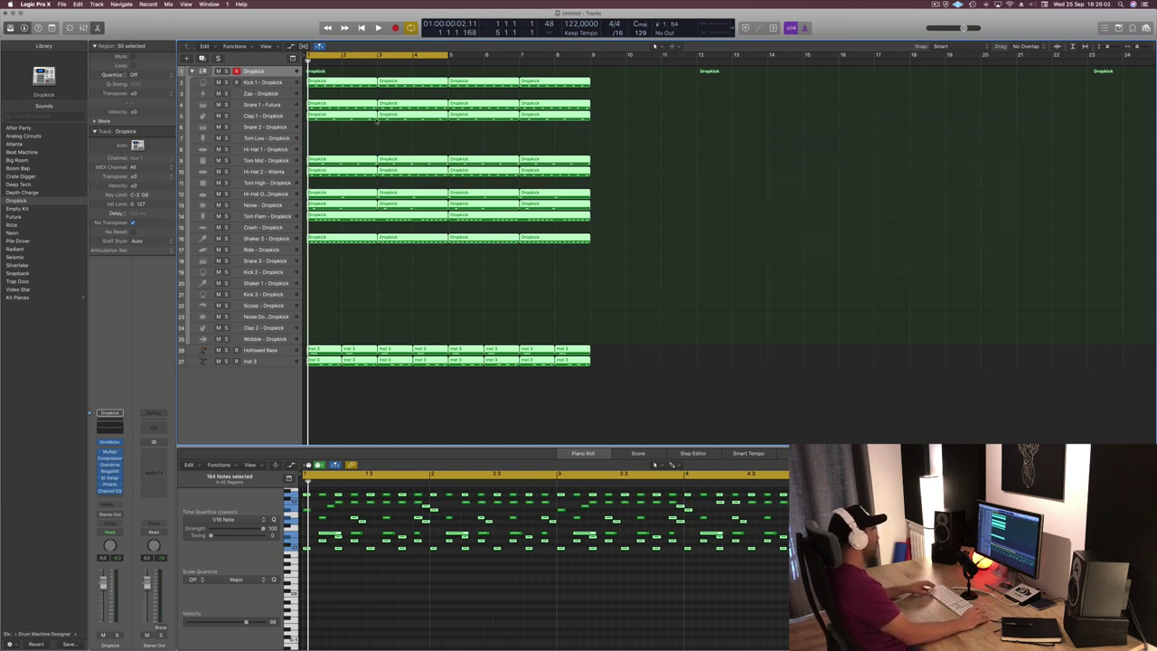
click(267, 47)
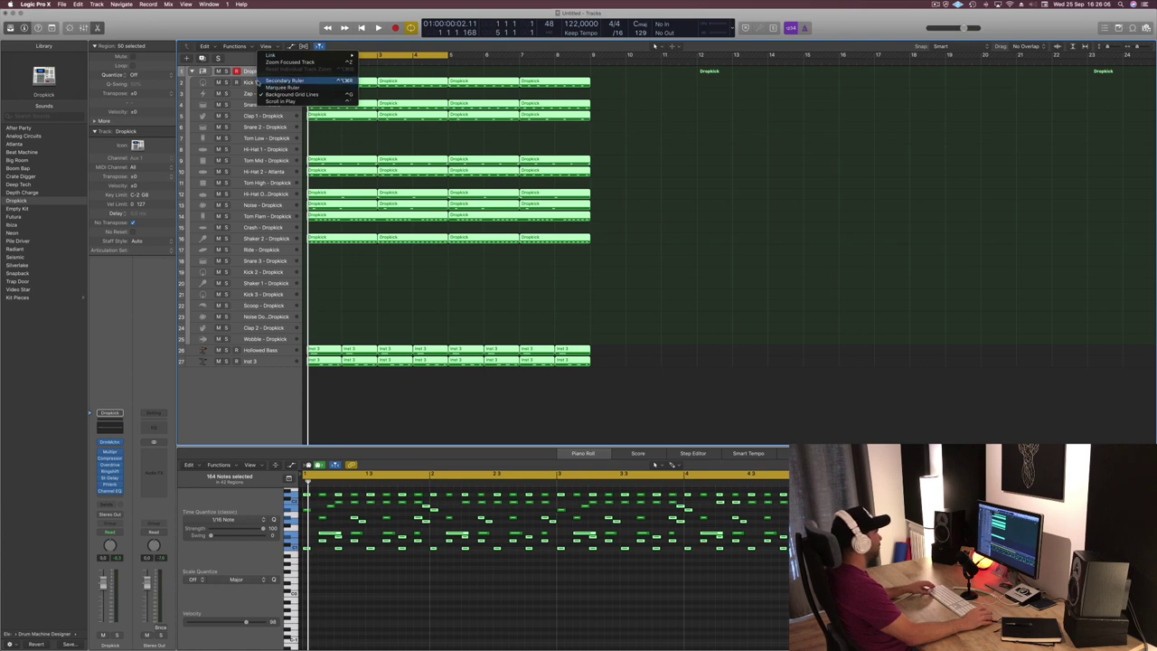
click(282, 86)
Extend the cycle range to bar 9 and play the eight-bar loop.
drag(452, 62, 590, 75)
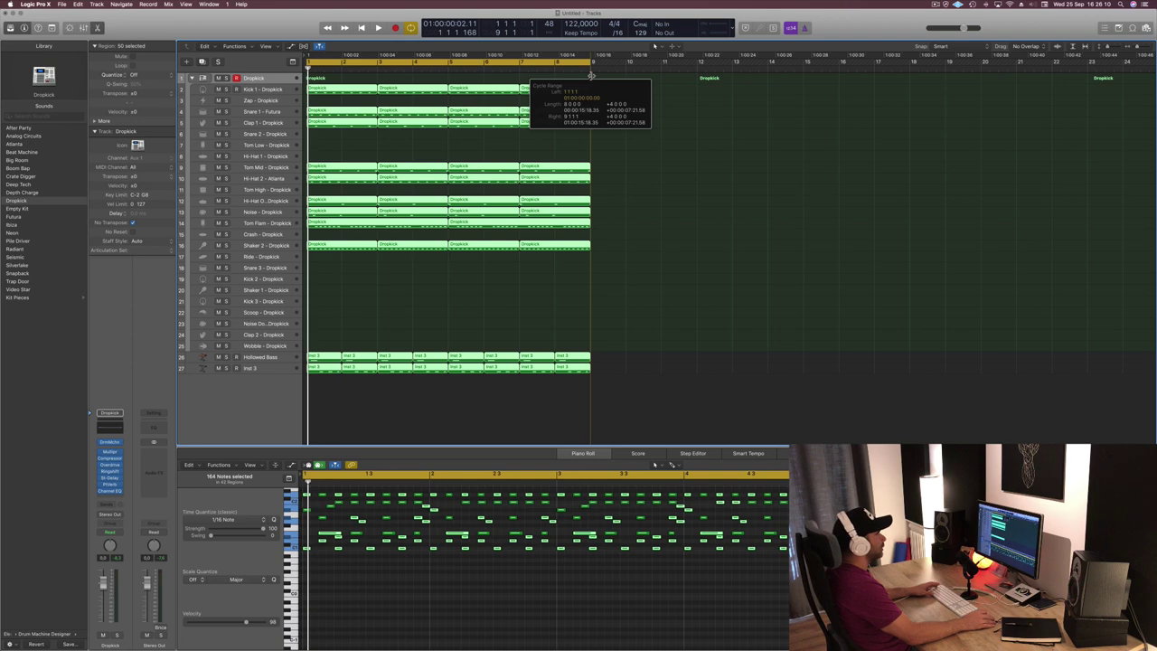
key(space)
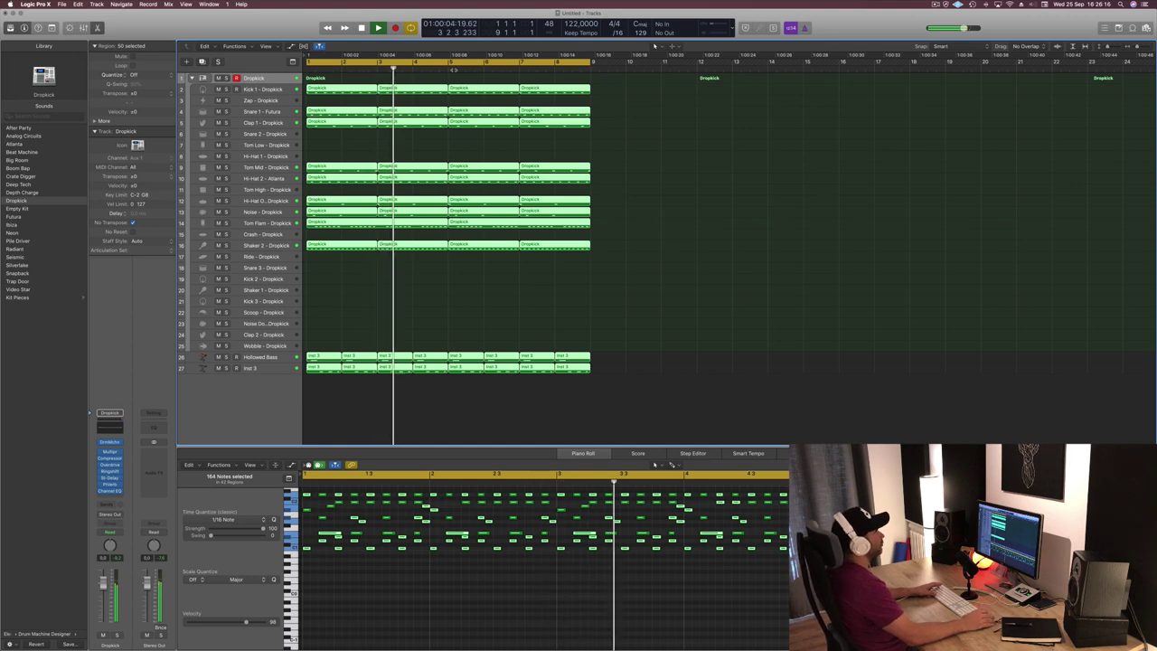
key(space)
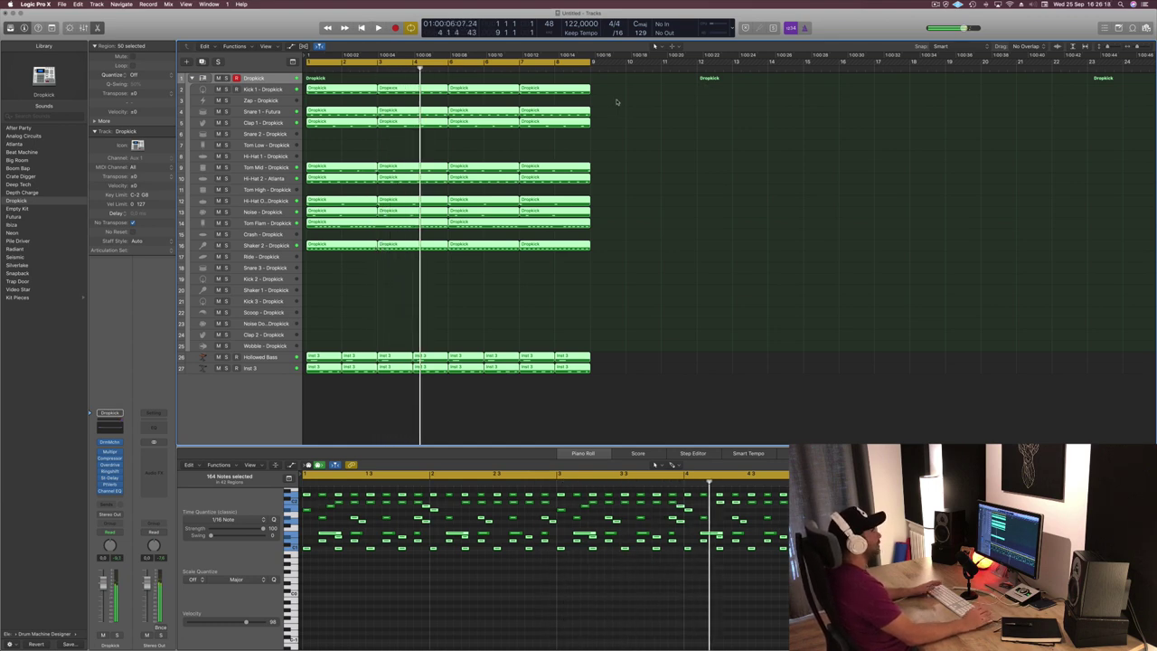
scroll(606, 78, right, 5)
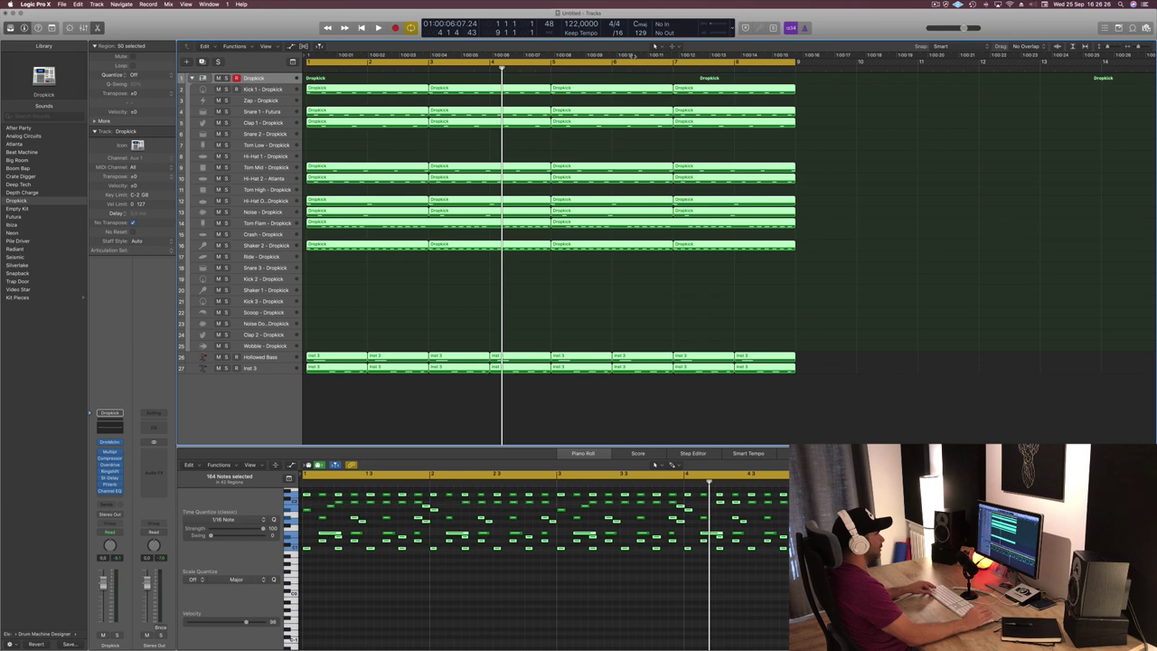
key(space)
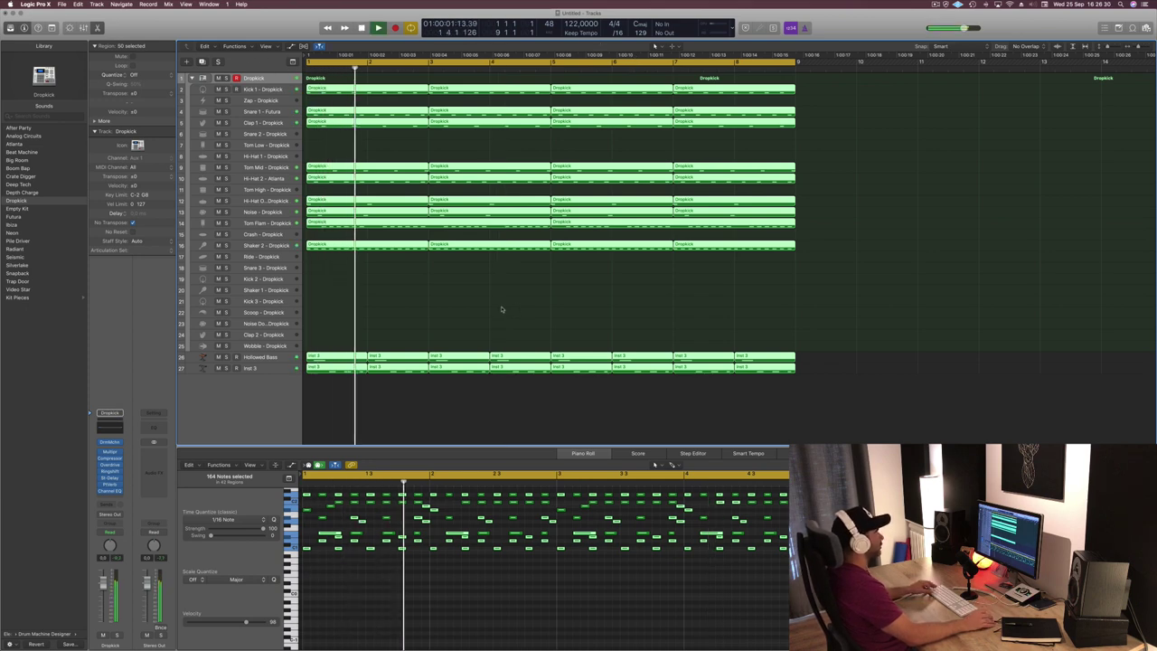
Repeat the eight bars of regions once and extend the cycle range to bar 17.
key(super+Left)
key(super+Left)
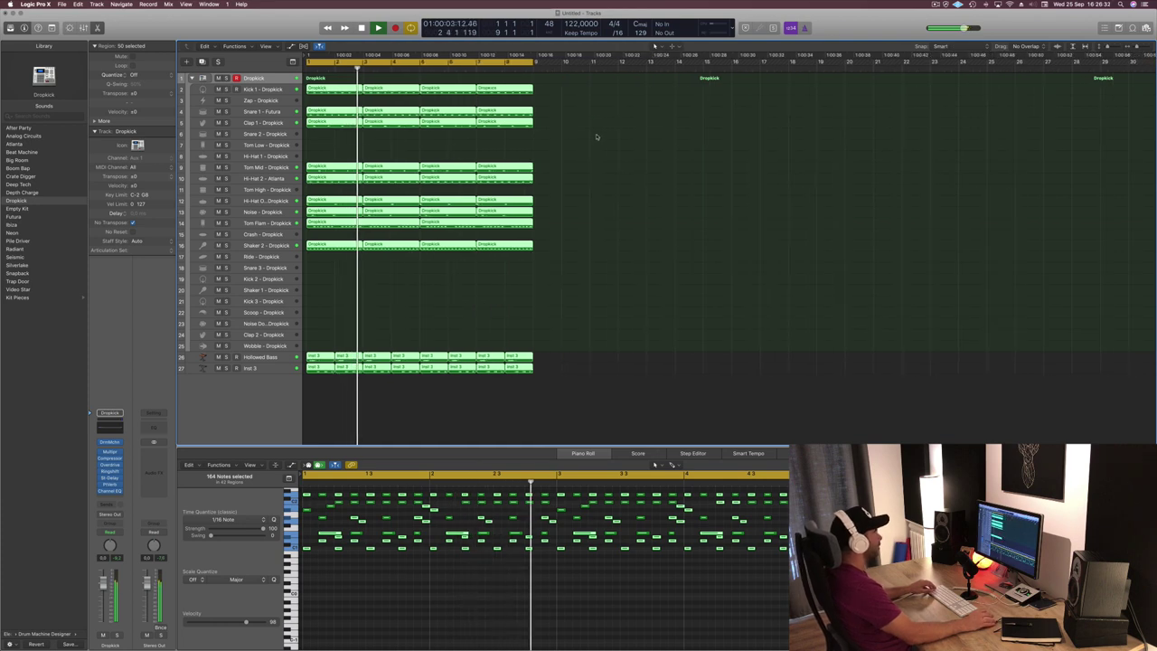
key(super+Left)
key(super+Left)
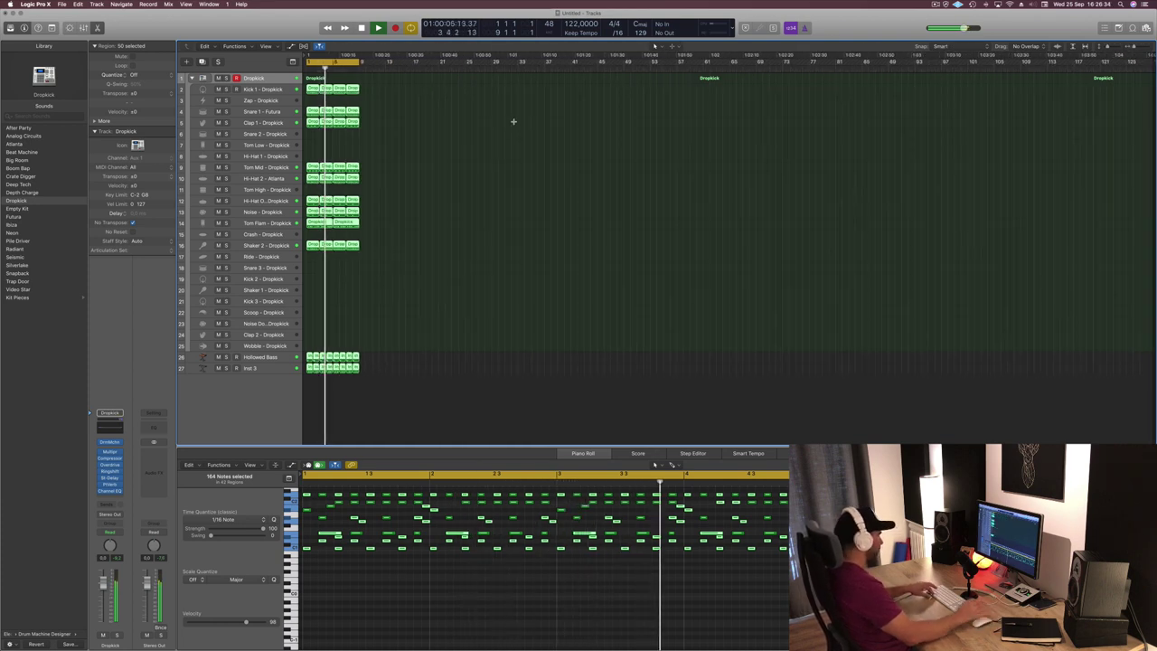
key(super+r)
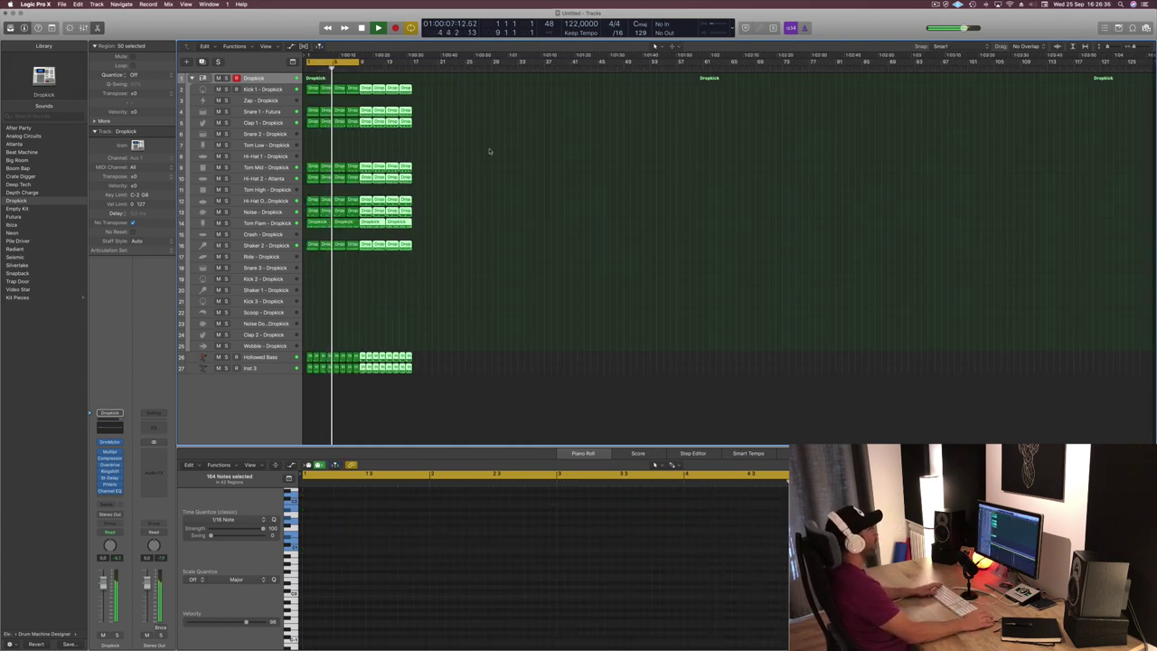
click(489, 151)
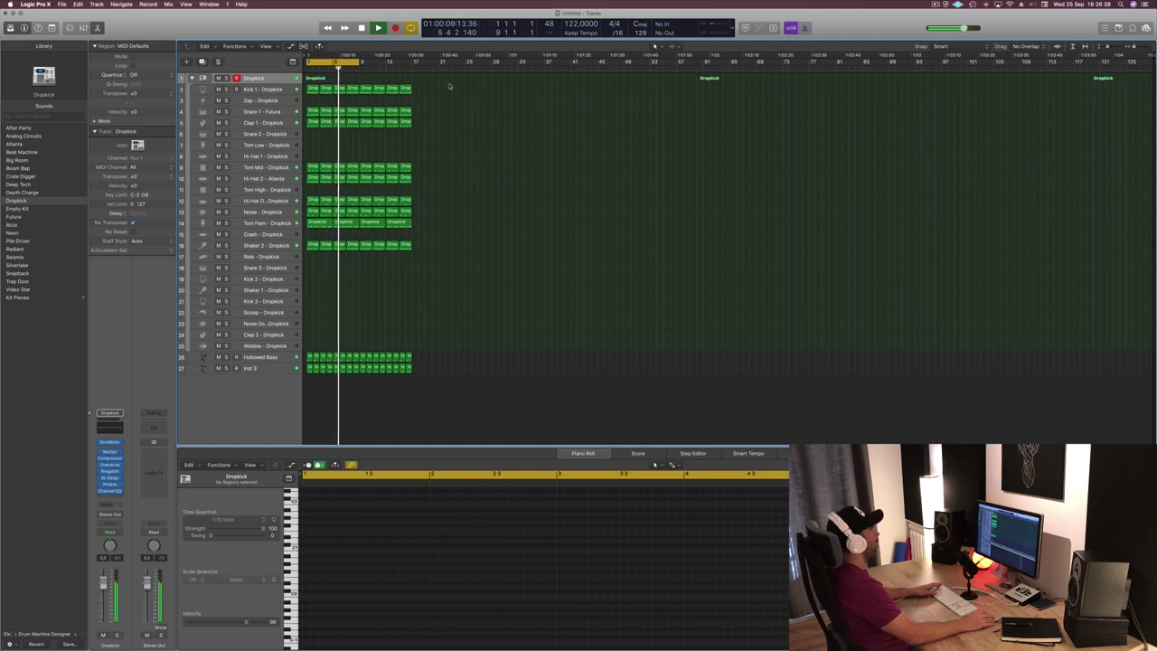
drag(359, 62, 410, 70)
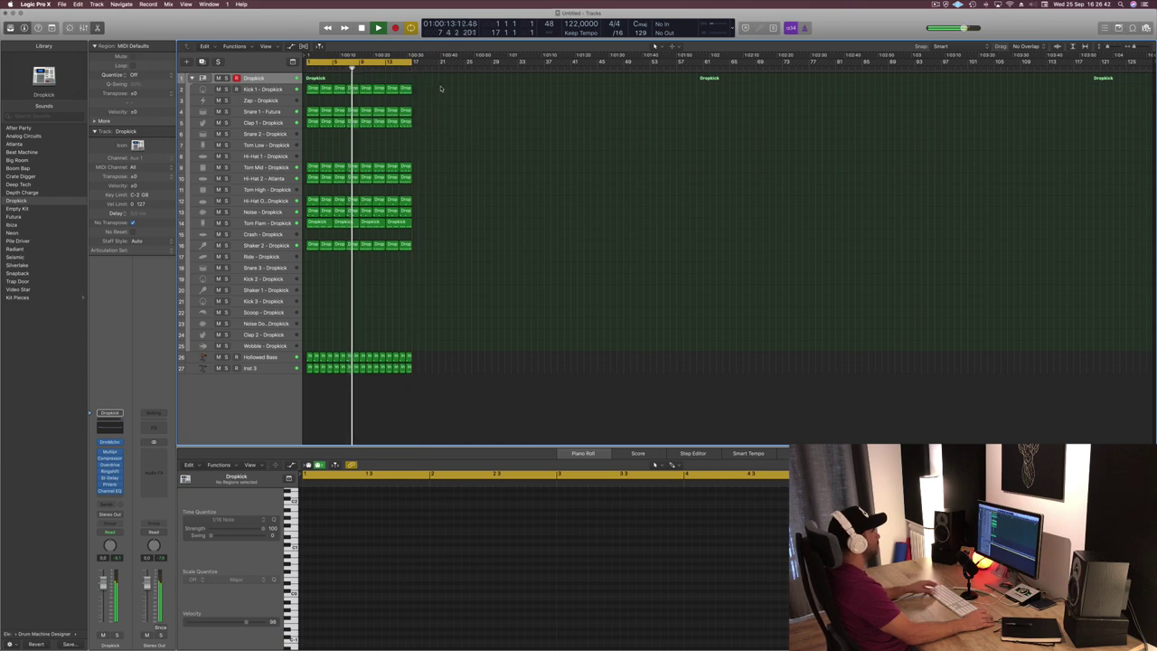
Select all regions, repeat the 16-bar section three times, and extend the cycle range to bar 65.
key(super+a)
key(super+r)
key(super+r)
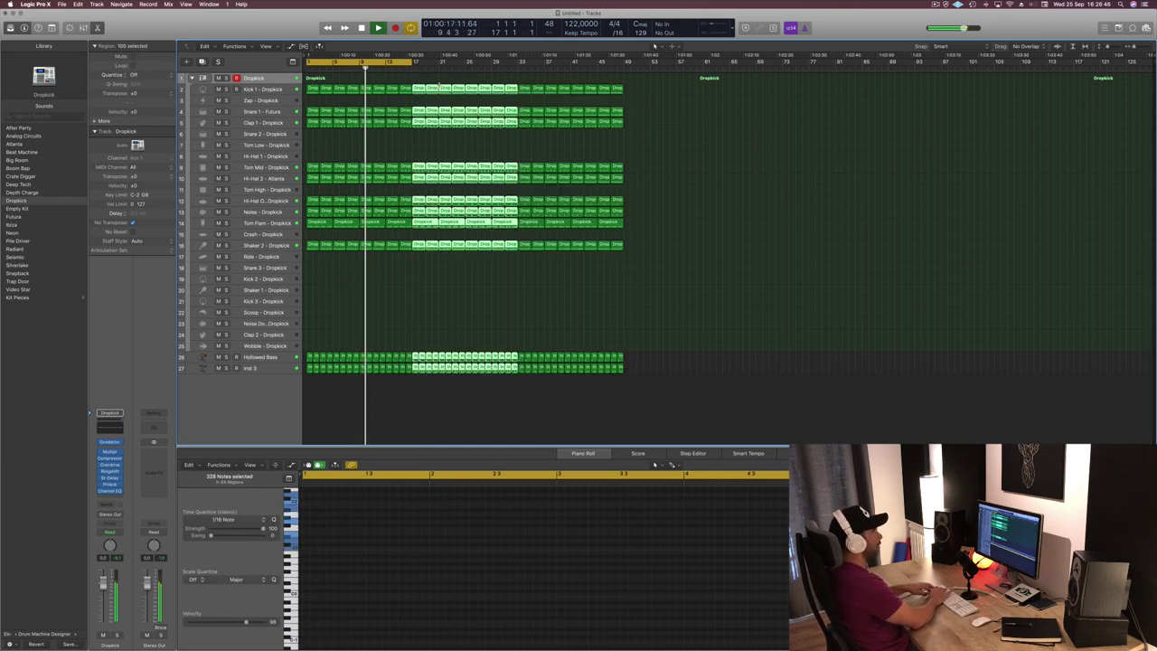
key(super+r)
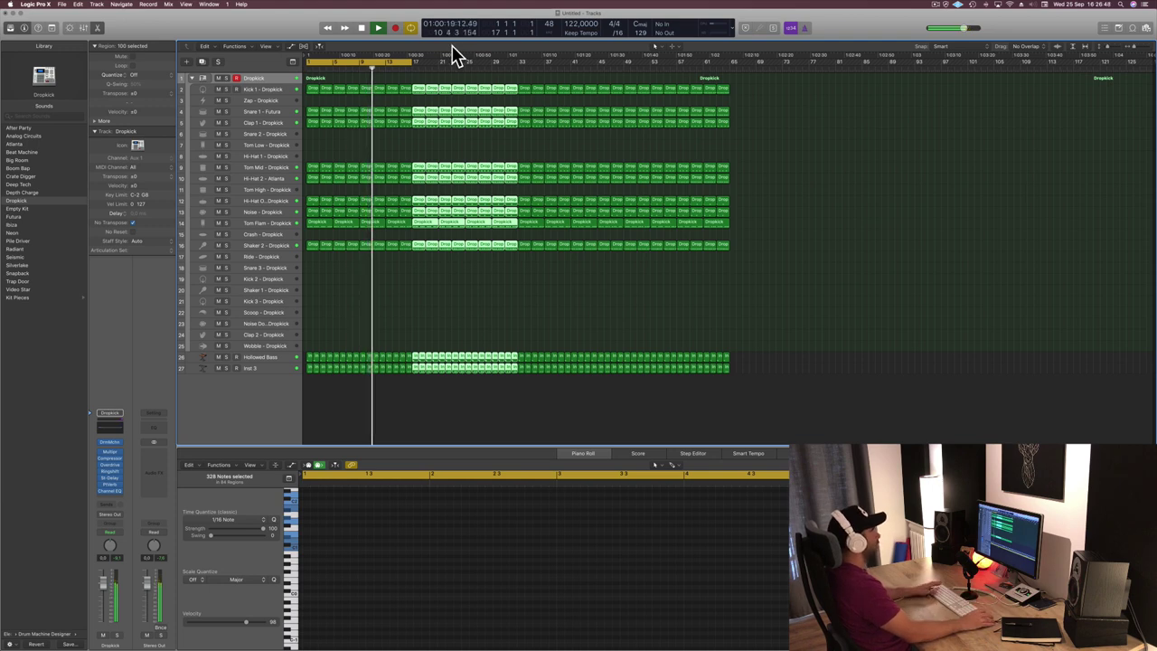
drag(415, 62, 730, 84)
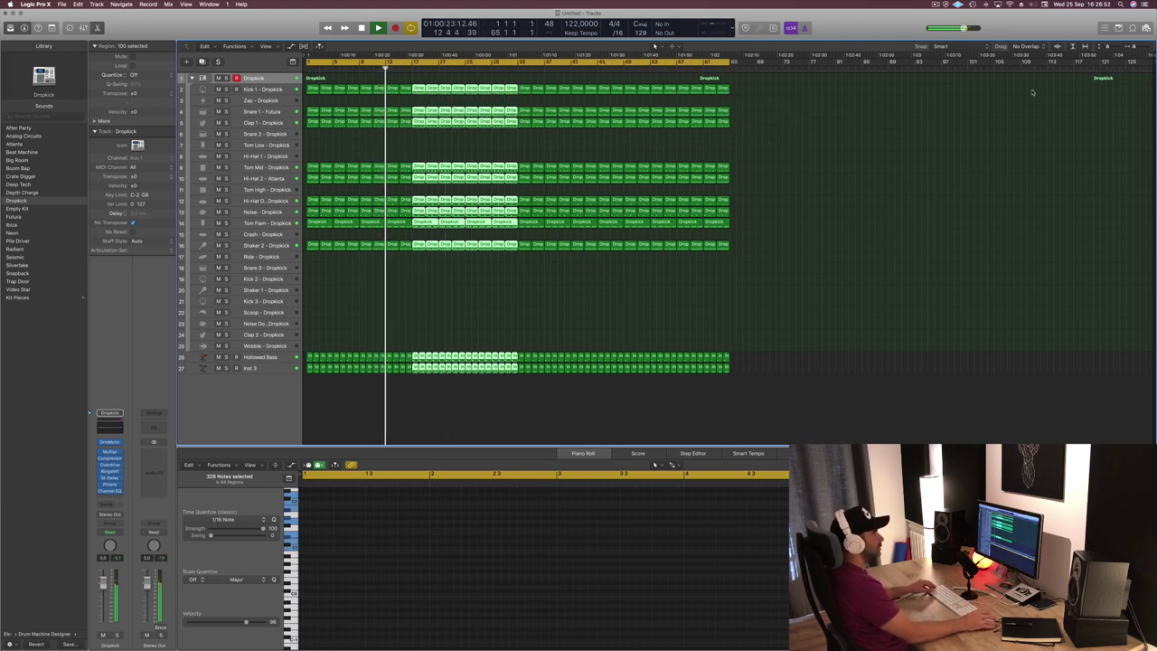
Set the end of the project to bar 66, play the arrangement from the beginning and deselect all regions.
scroll(1041, 96, right, 1)
scroll(1041, 95, left, 1)
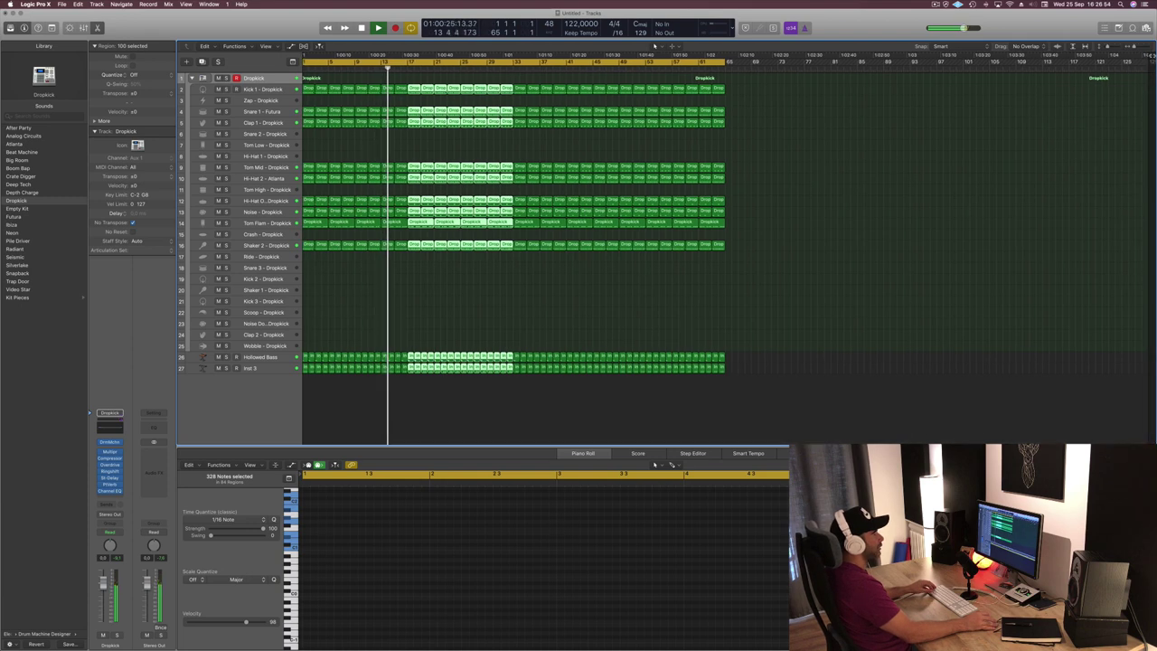
drag(917, 98, 642, 98)
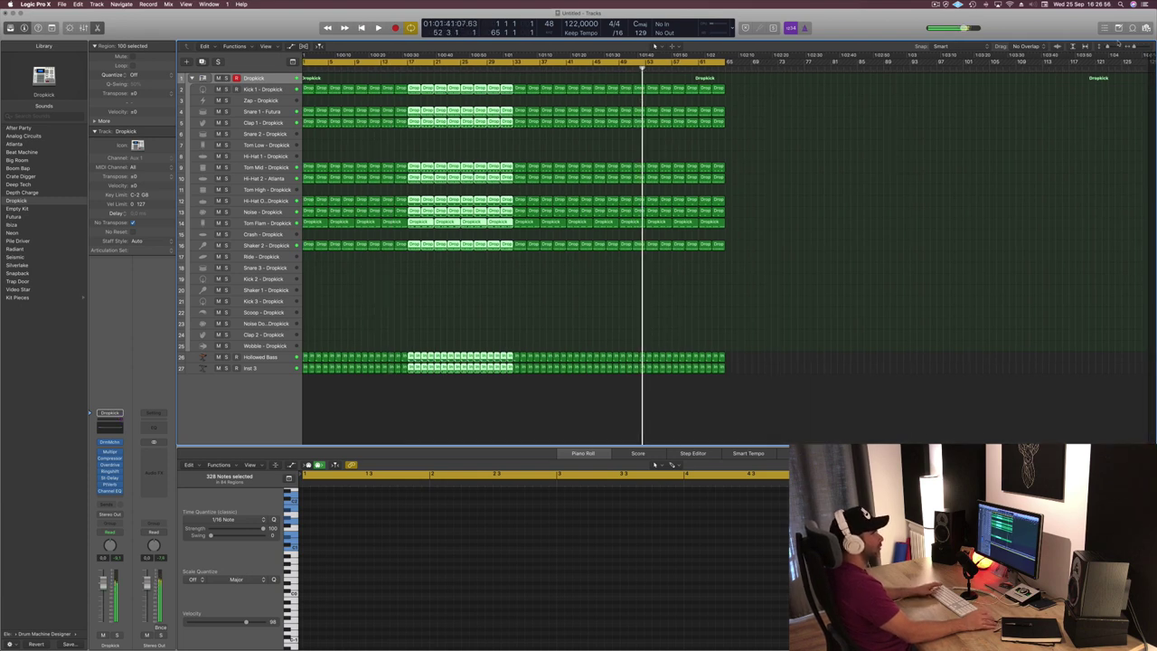
drag(1148, 55, 733, 108)
key(Return)
key(space)
click(457, 304)
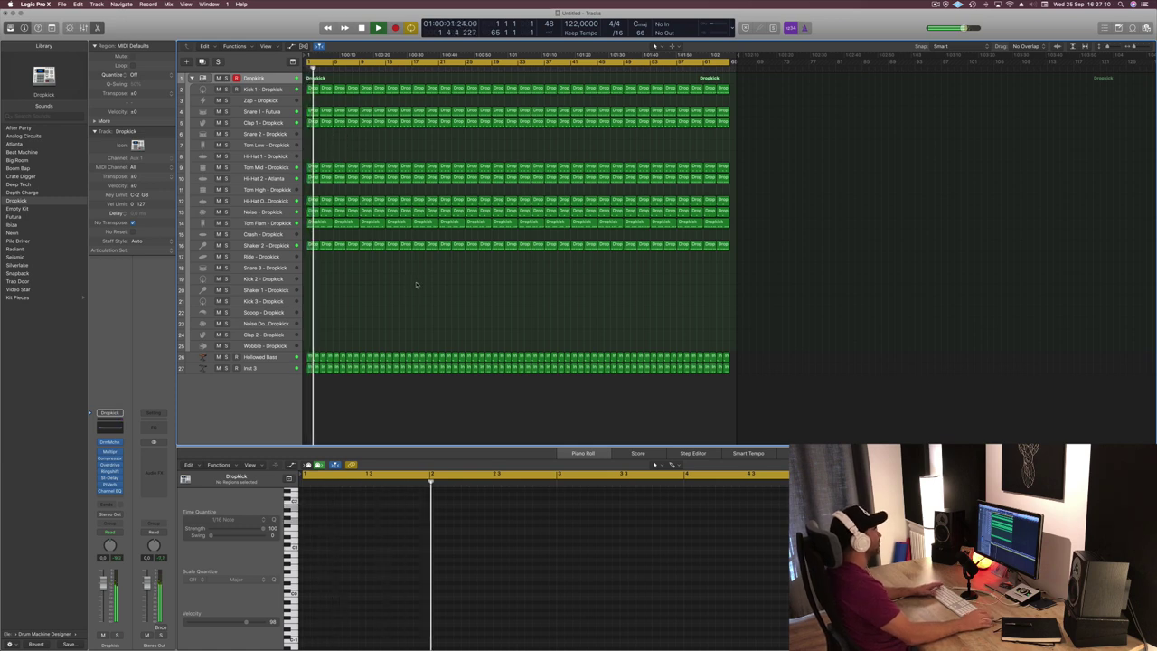
Play the arrangement from the start, checking the Hollowed Bass track and the Snare 1 - Futura track.
click(264, 358)
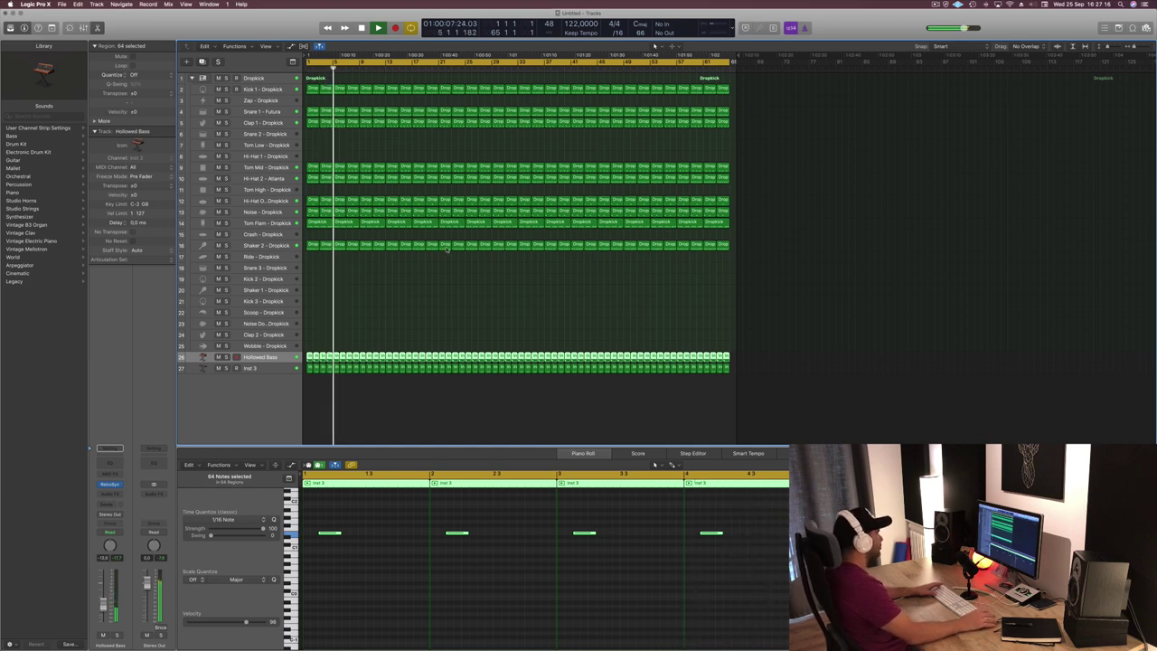
key(space)
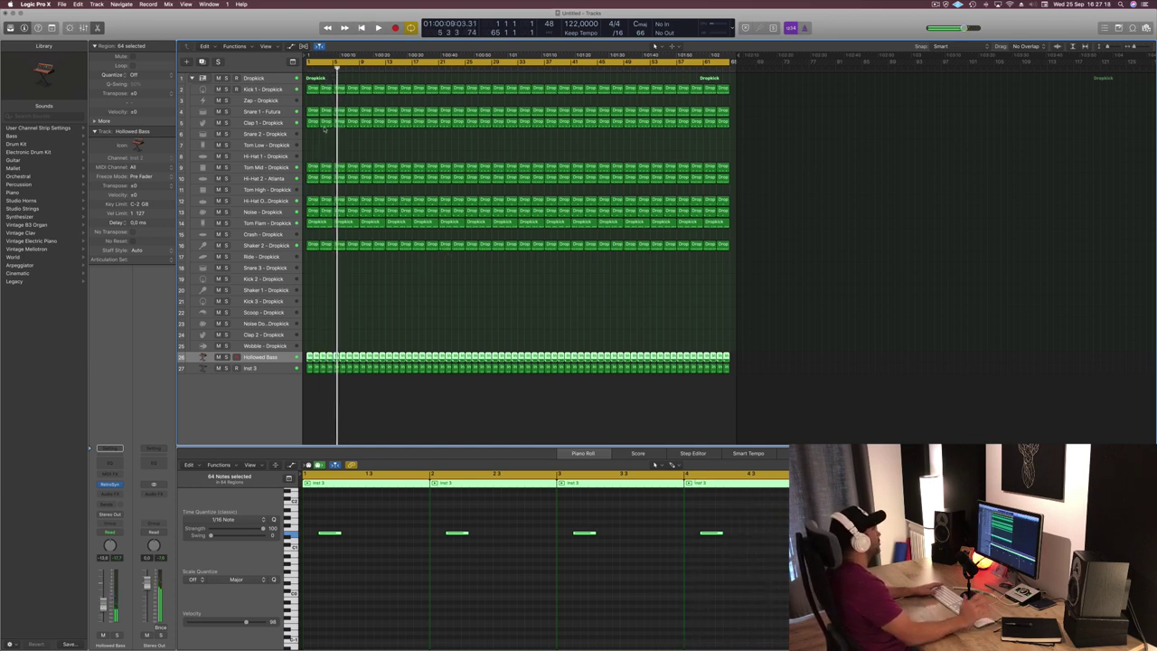
click(291, 113)
key(space)
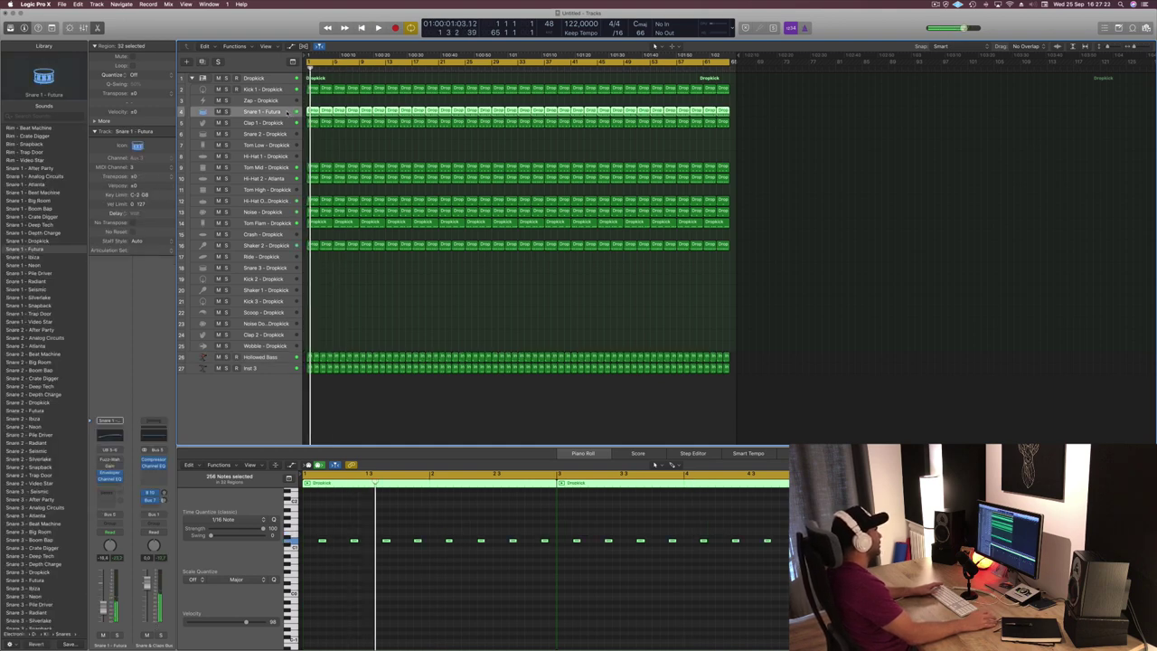
Duplicate the Dropkick drum kit track and copy the first Snare 1 - Futura region to bar 1 of the duplicate's matching track.
click(269, 78)
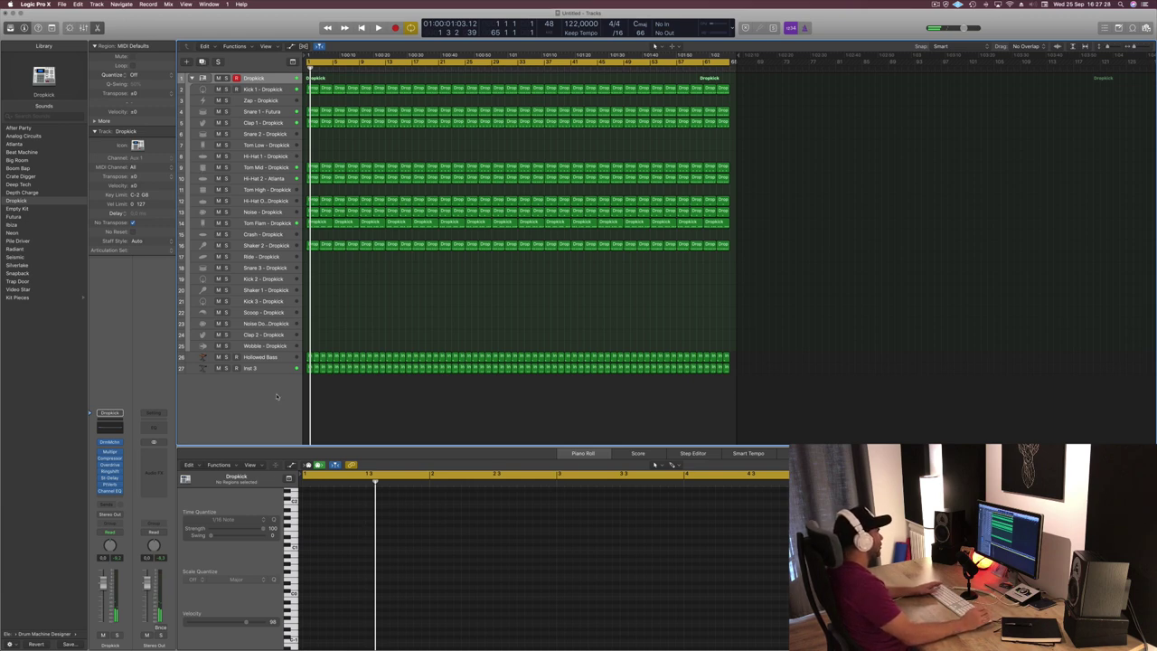
key(super+d)
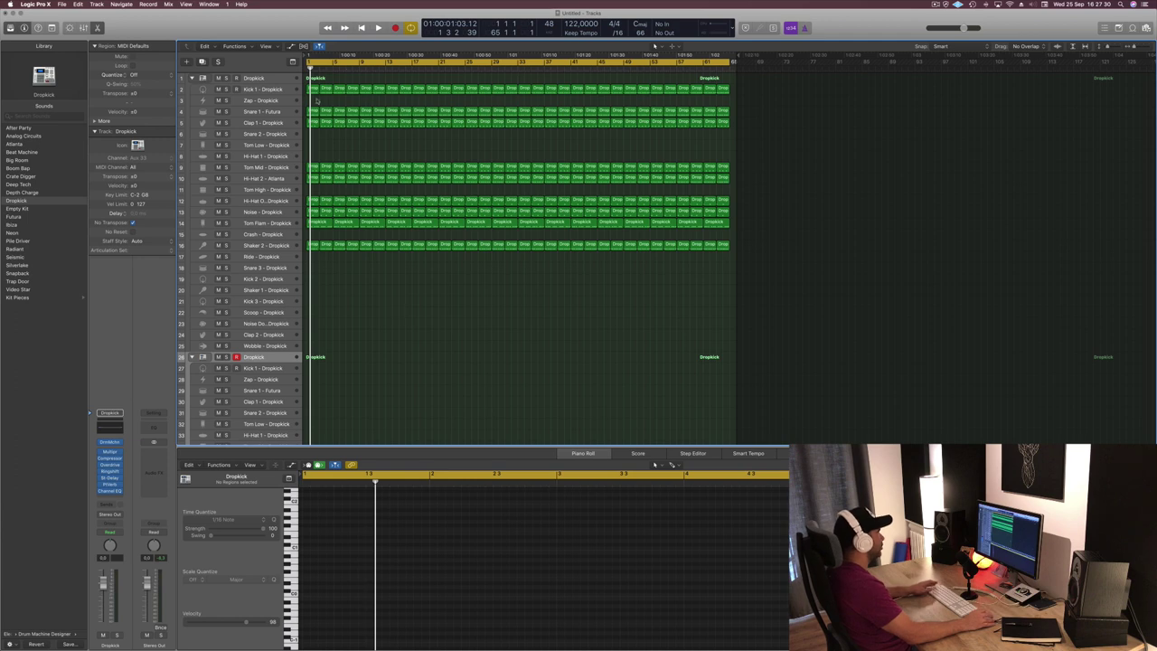
click(313, 112)
drag(313, 112, 314, 395)
Copy all notes in the new snare region an eighth note earlier, then play the pattern and raise the track's volume.
drag(313, 530, 560, 580)
drag(322, 542, 308, 545)
key(space)
click(263, 391)
key(space)
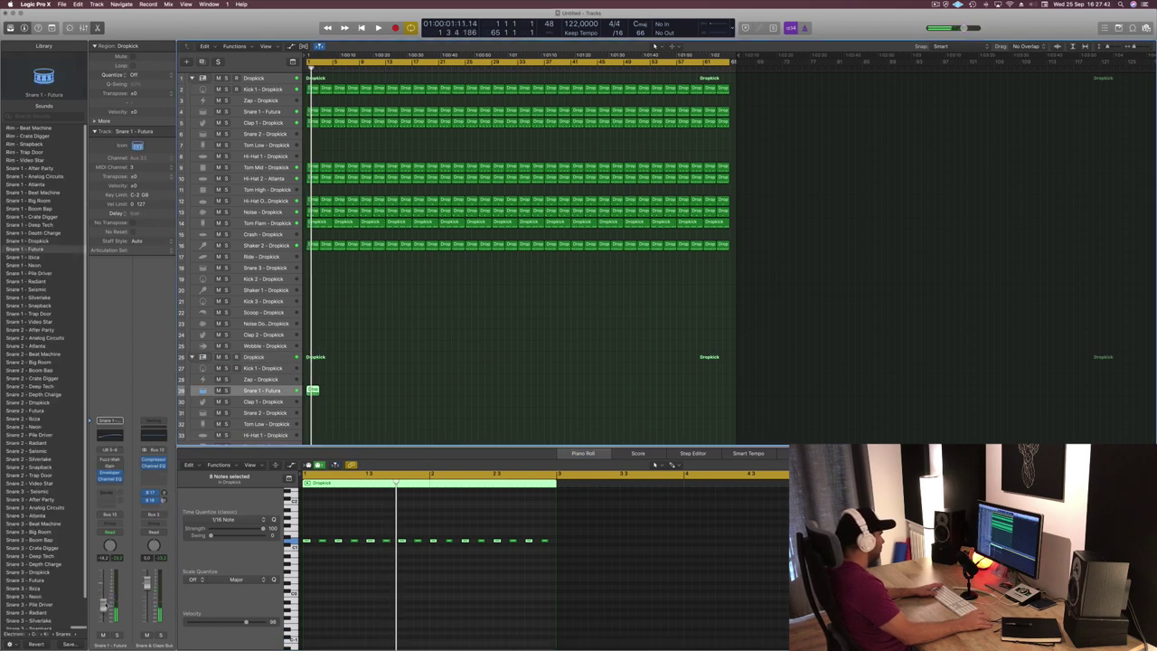
key(space)
key(space)
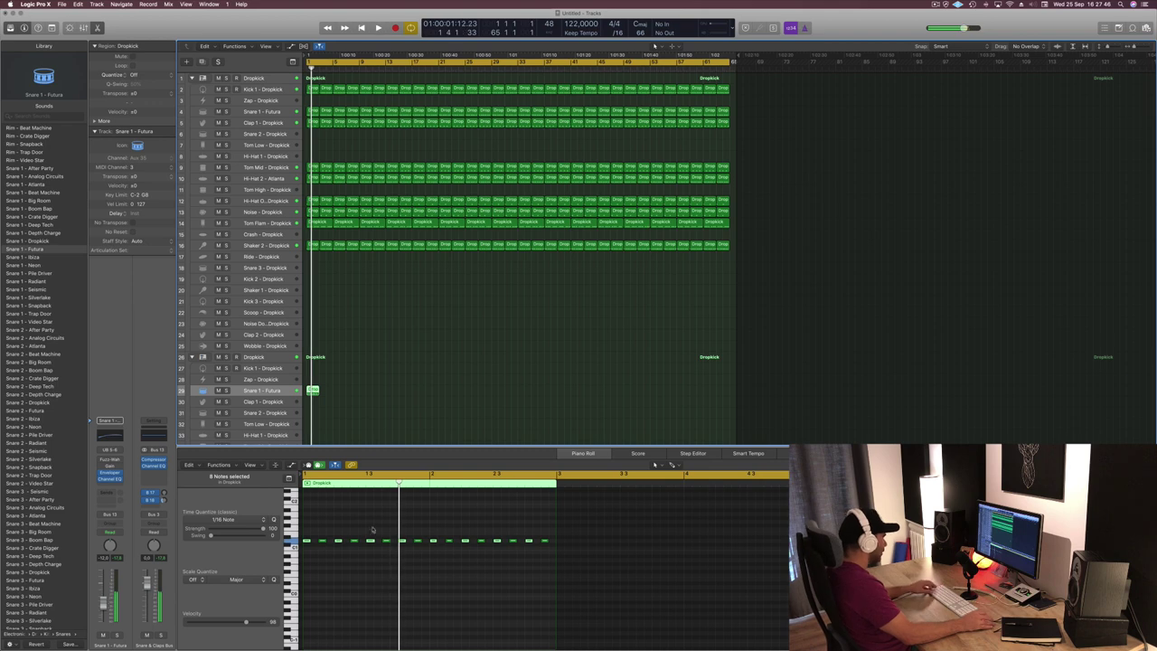
Move the third snare note in bar 1 a sixteenth note later and play the changed rhythm.
click(356, 531)
key(space)
key(space)
scroll(401, 533, right, 3)
scroll(455, 529, left, 2)
key(space)
key(space)
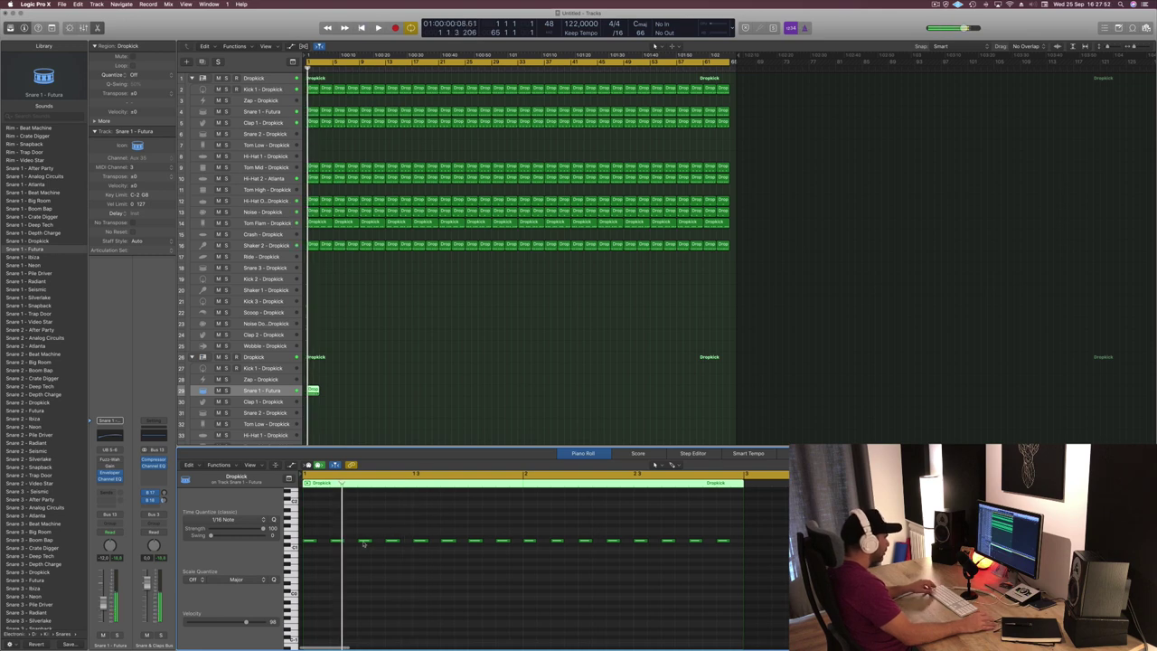
drag(365, 544, 379, 546)
key(space)
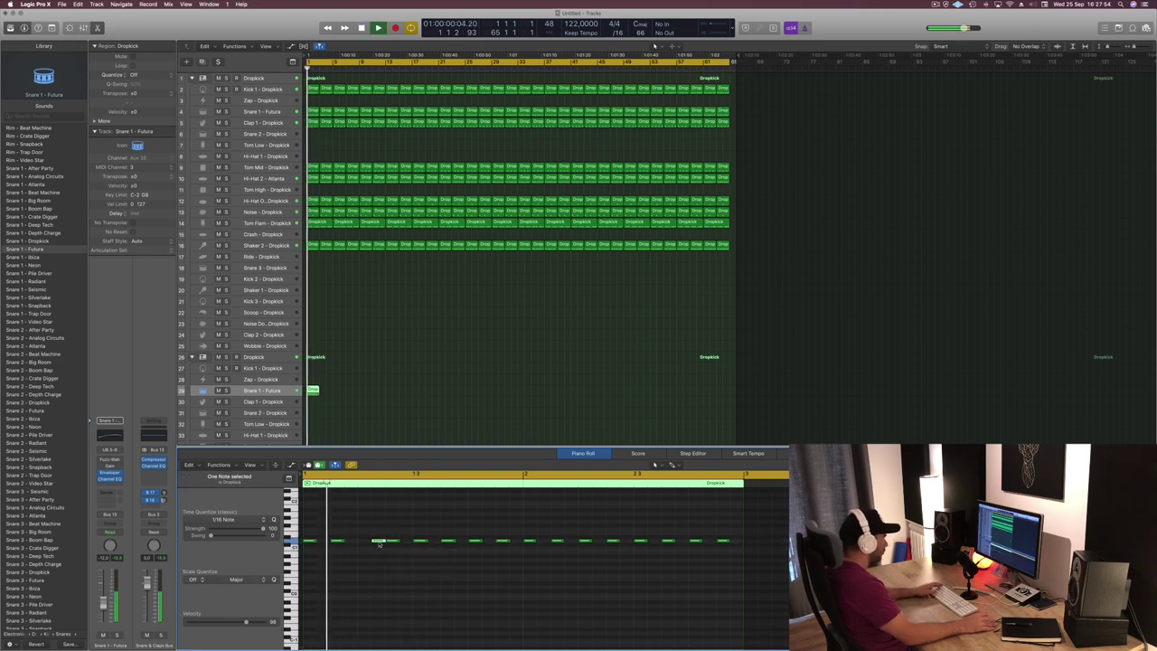
key(space)
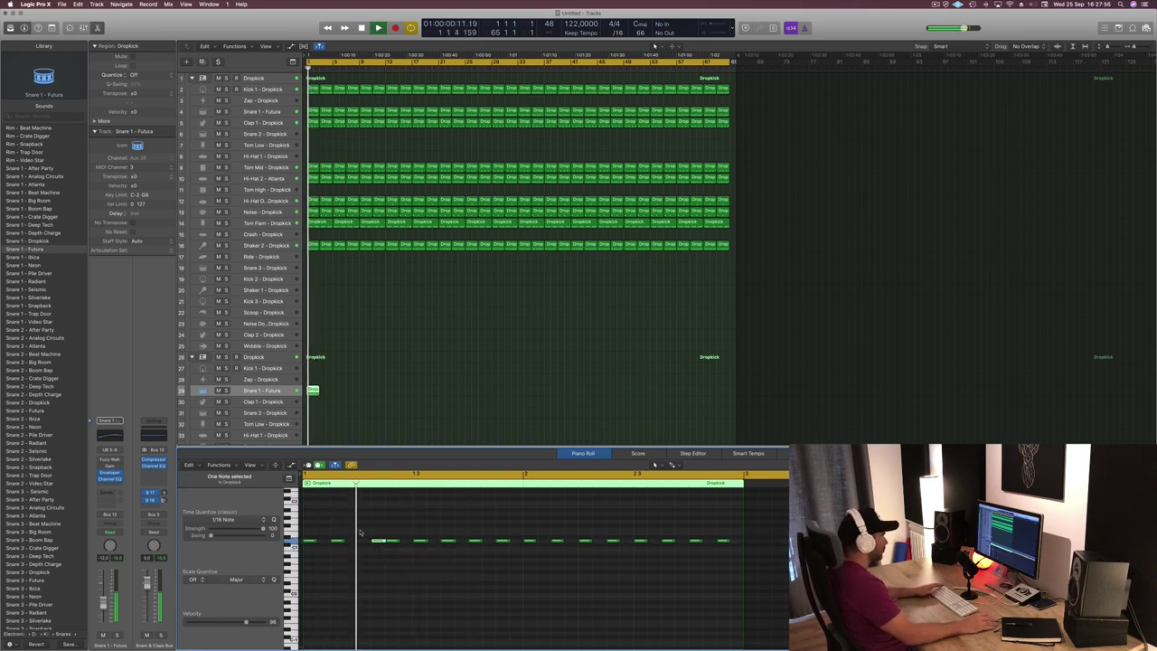
key(space)
key(space)
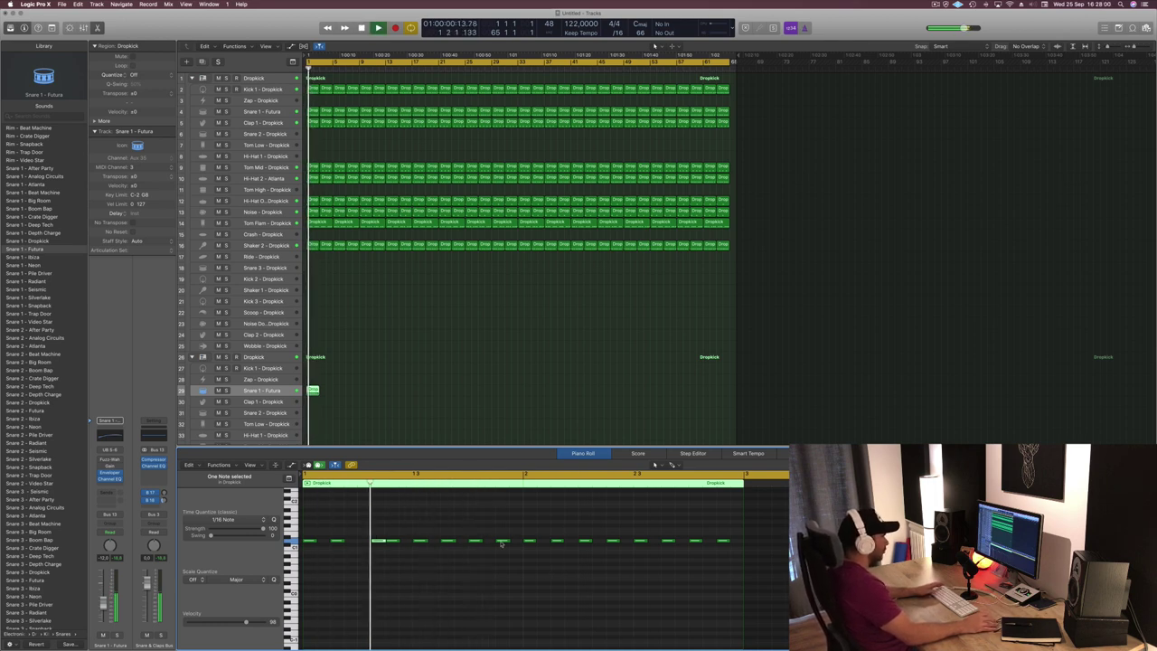
Copy the last snare note of bar 1 a sixteenth note earlier and play the pattern.
key(space)
drag(508, 541, 491, 542)
key(space)
key(space)
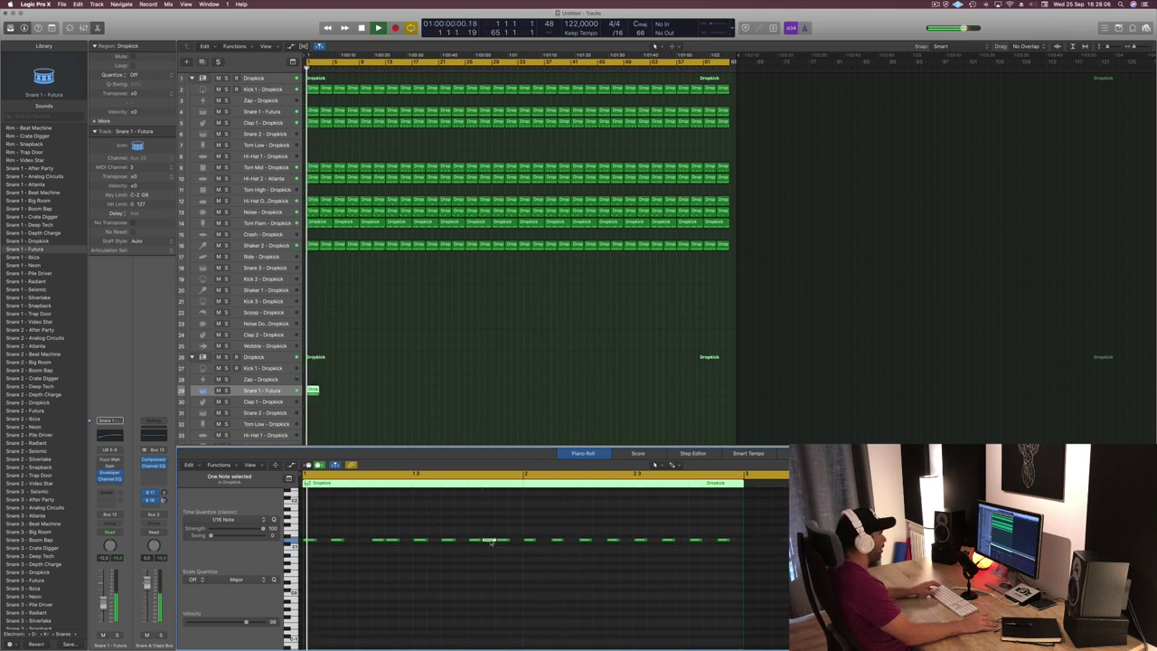
key(super+Left)
key(super+Left)
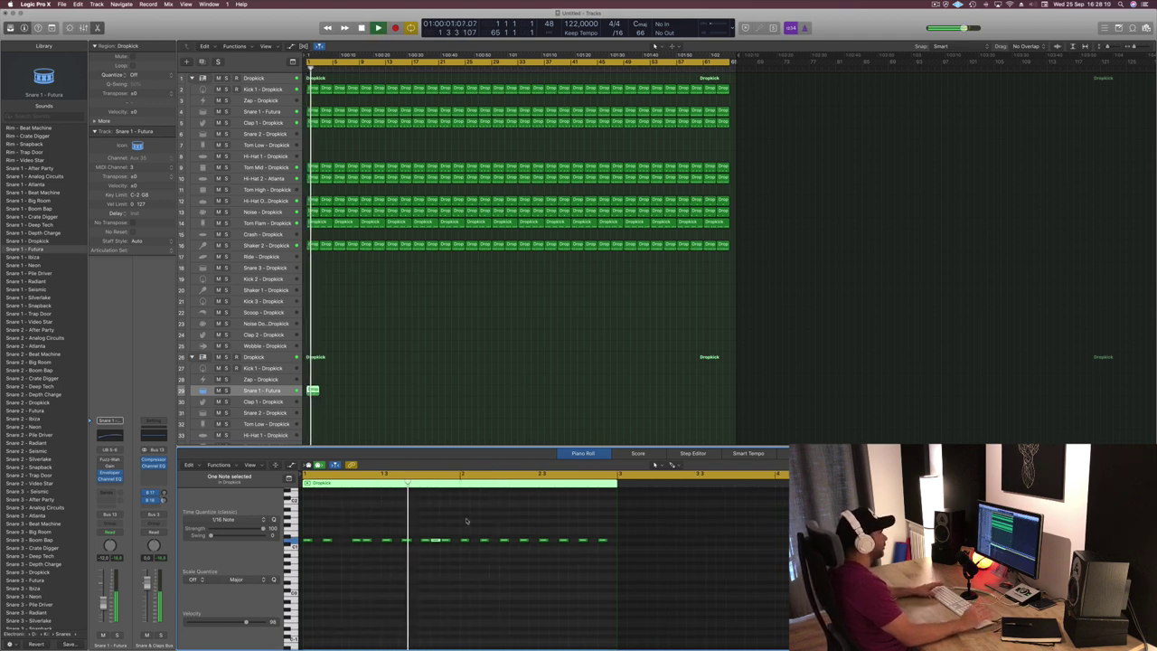
Replace the snare notes in bar 2 with a copy of the bar 1 pattern and play both bars.
drag(464, 519, 601, 554)
key(Delete)
drag(391, 541, 467, 549)
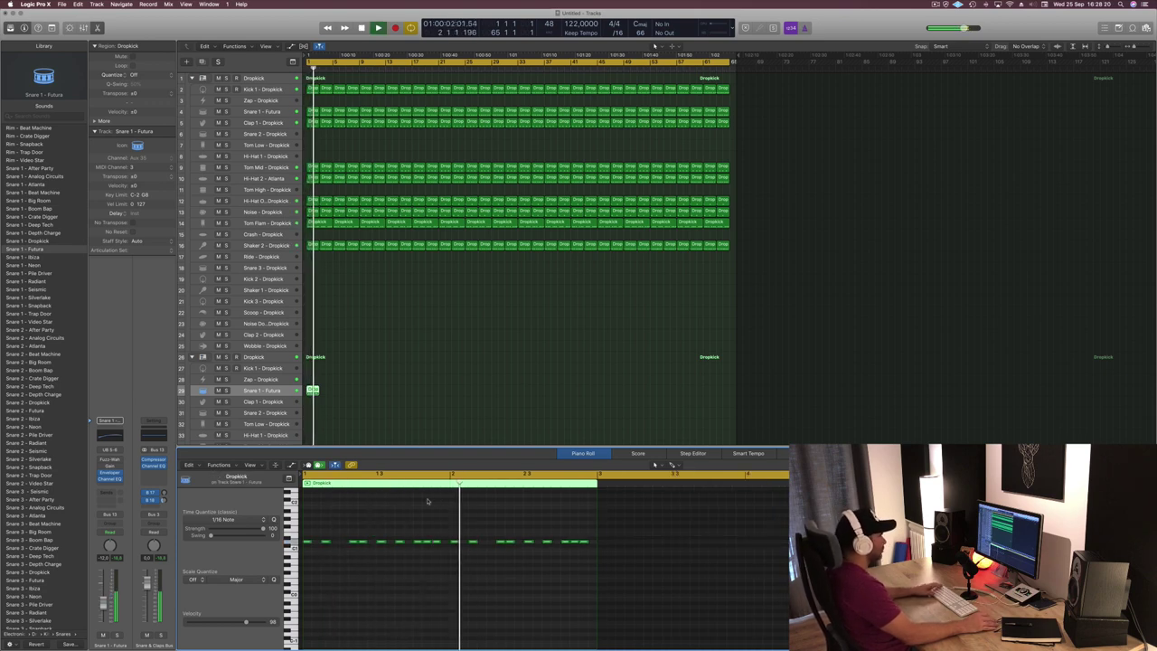
key(space)
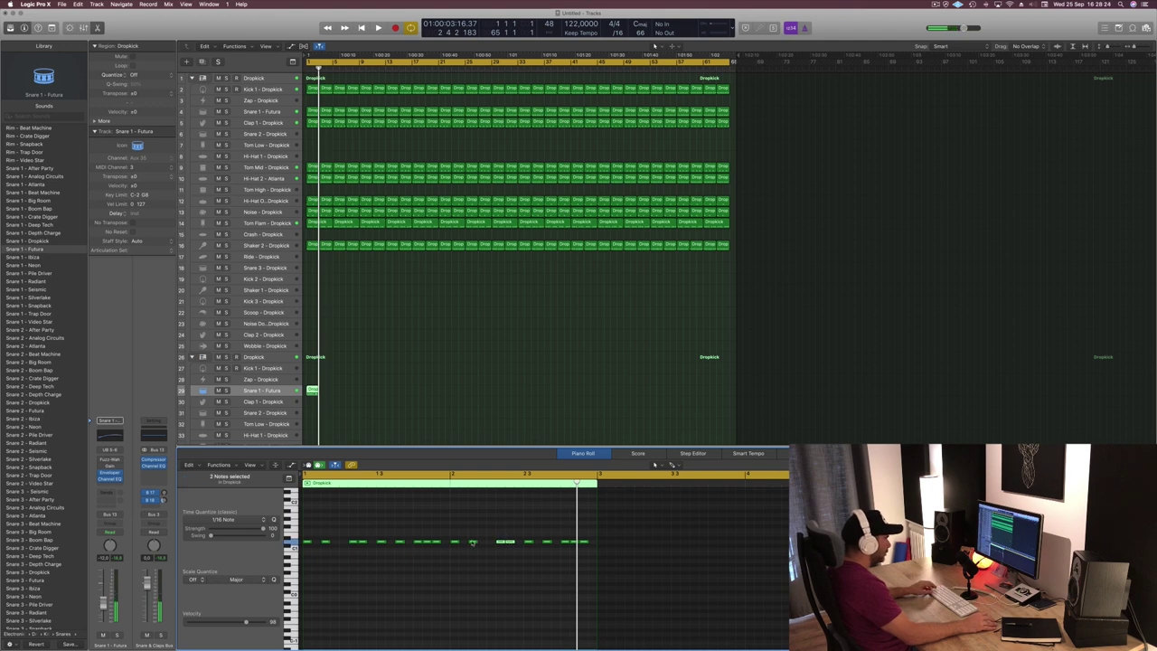
In the second Snare 1 - Futura region, add a note on beat 2 of bar 2, delete the one on beat 4, and audition the pattern.
drag(482, 544, 497, 544)
click(566, 543)
key(Delete)
key(space)
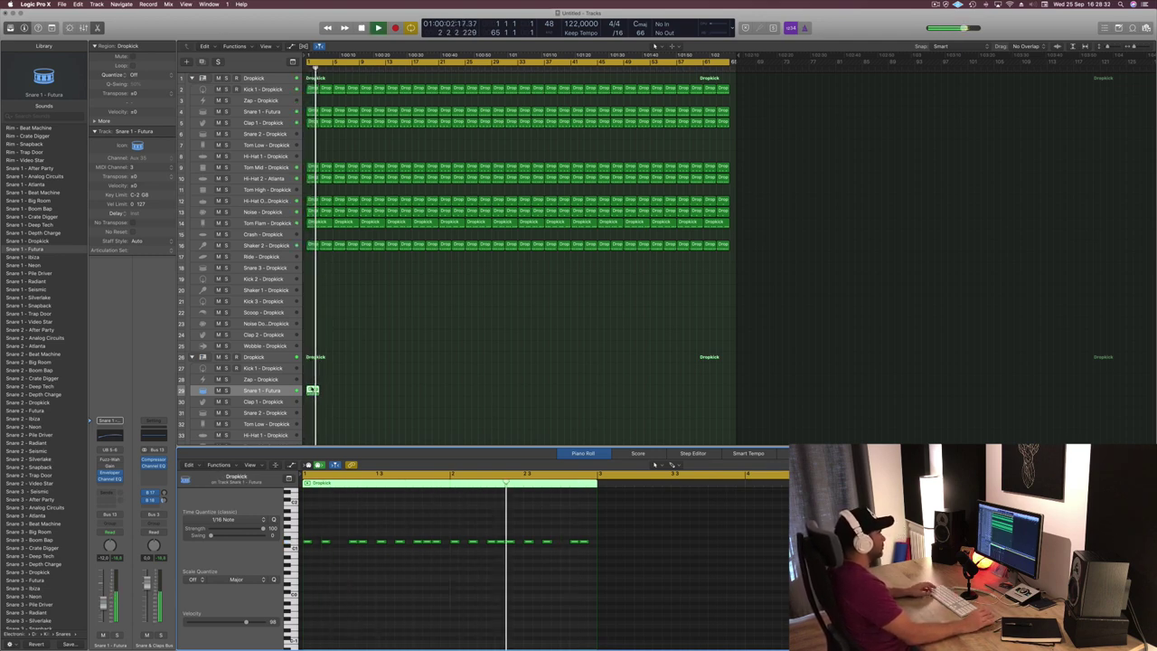
key(space)
Copy the edited snare region along its track to make eight consecutive regions and play them back.
drag(312, 389, 366, 392)
shift+click(311, 391)
key(space)
key(space)
click(297, 391)
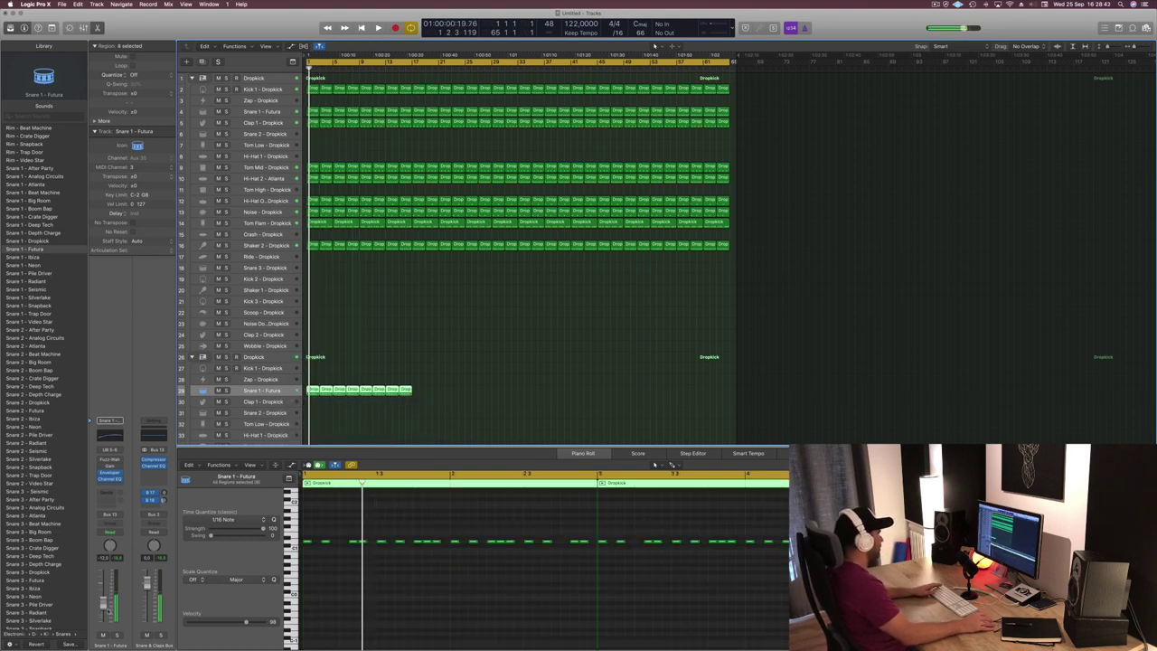
key(space)
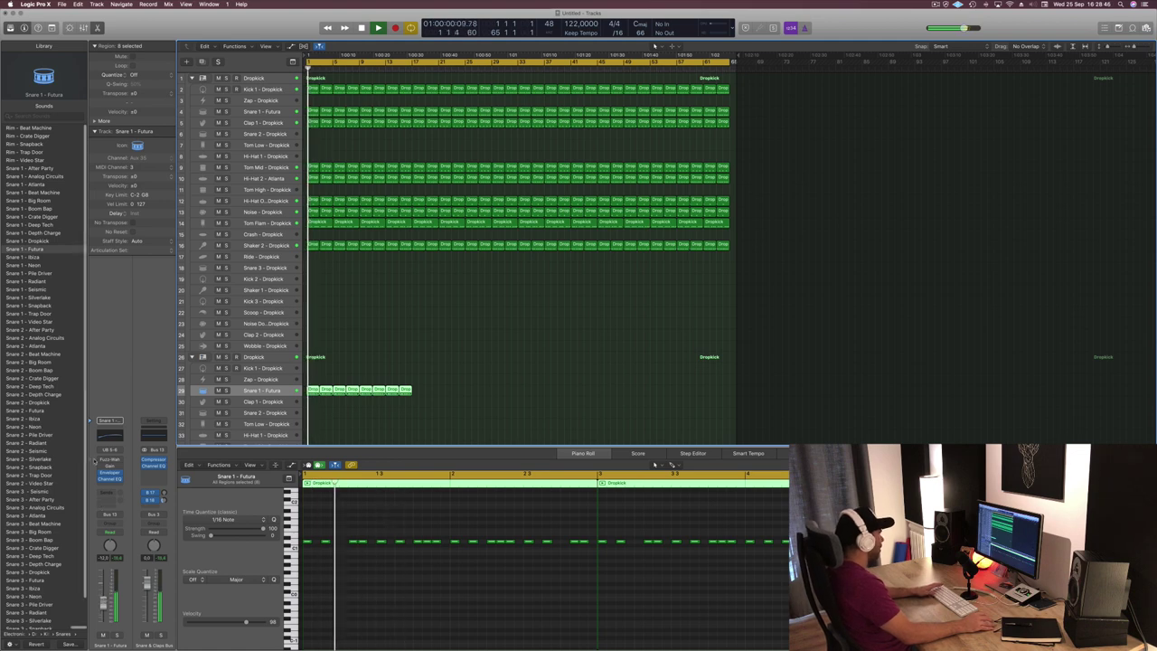
Enable Fuzz-Wah on the Snare 1 - Futura channel and replace its Gain plug-in with a stereo Compressor.
click(105, 460)
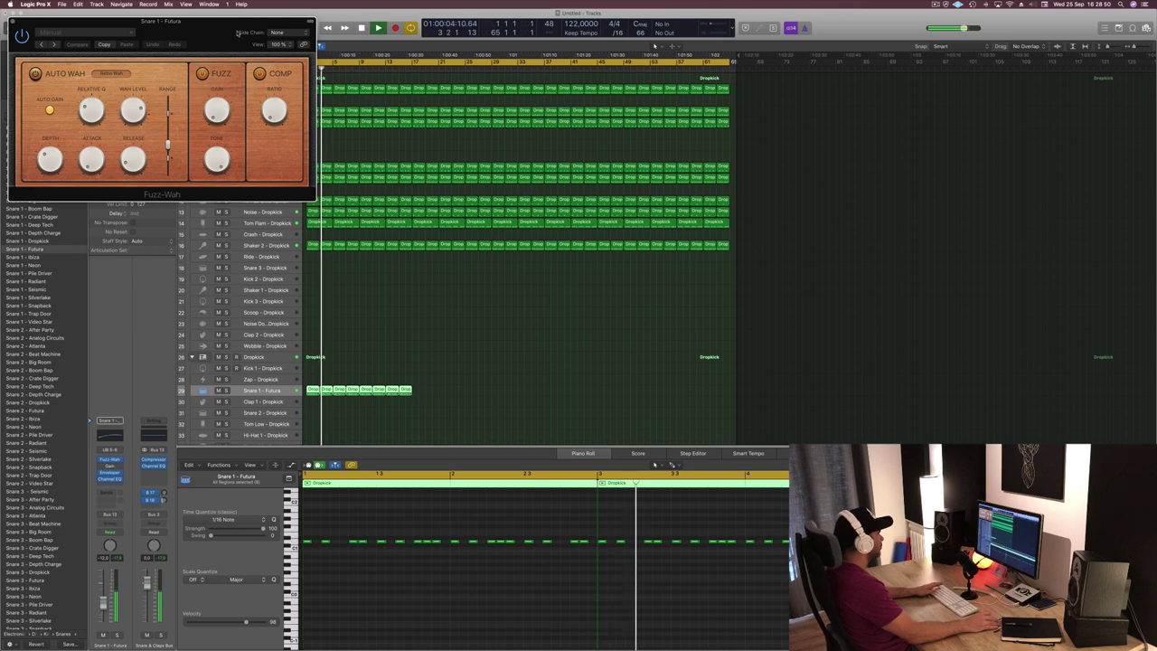
drag(227, 20, 923, 126)
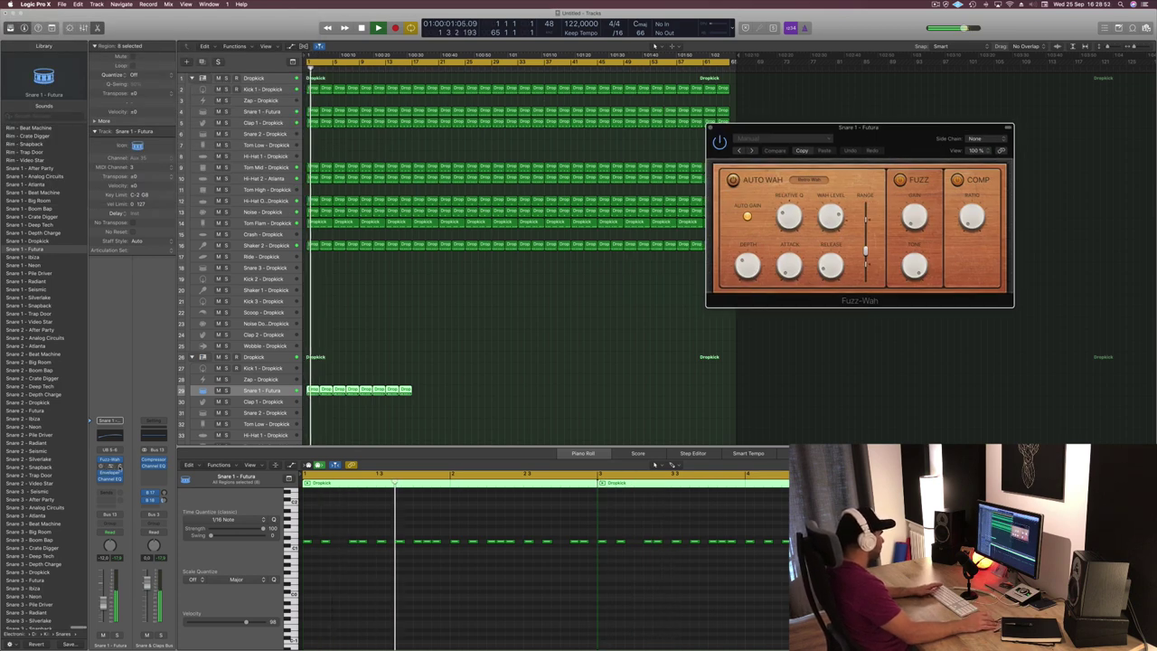
click(118, 469)
mouse_move(167, 510)
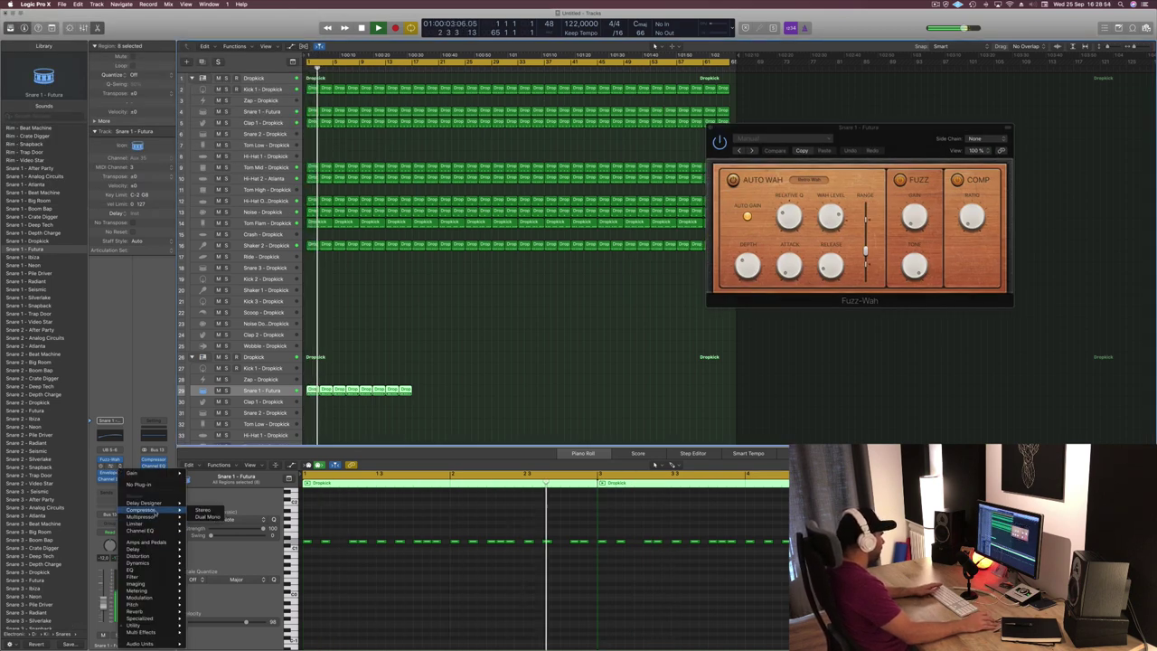
click(202, 512)
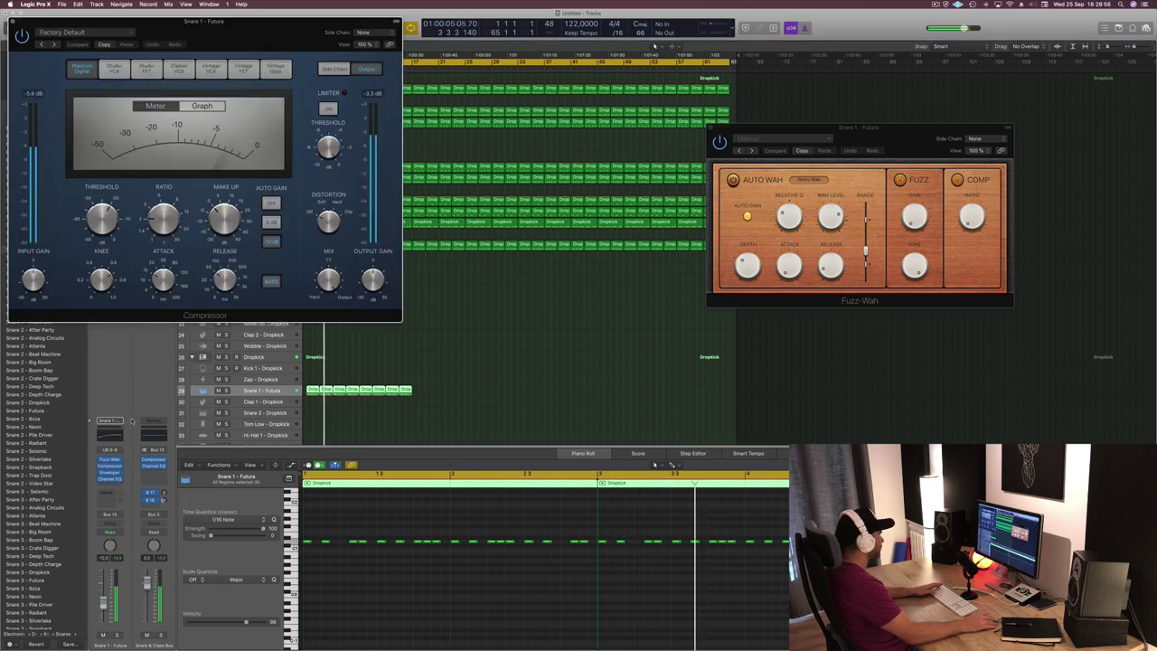
Adjust the snare channel's compressor, with the knee at 0.7, close its window and restart playback from the beginning.
drag(163, 215, 167, 195)
drag(211, 280, 228, 303)
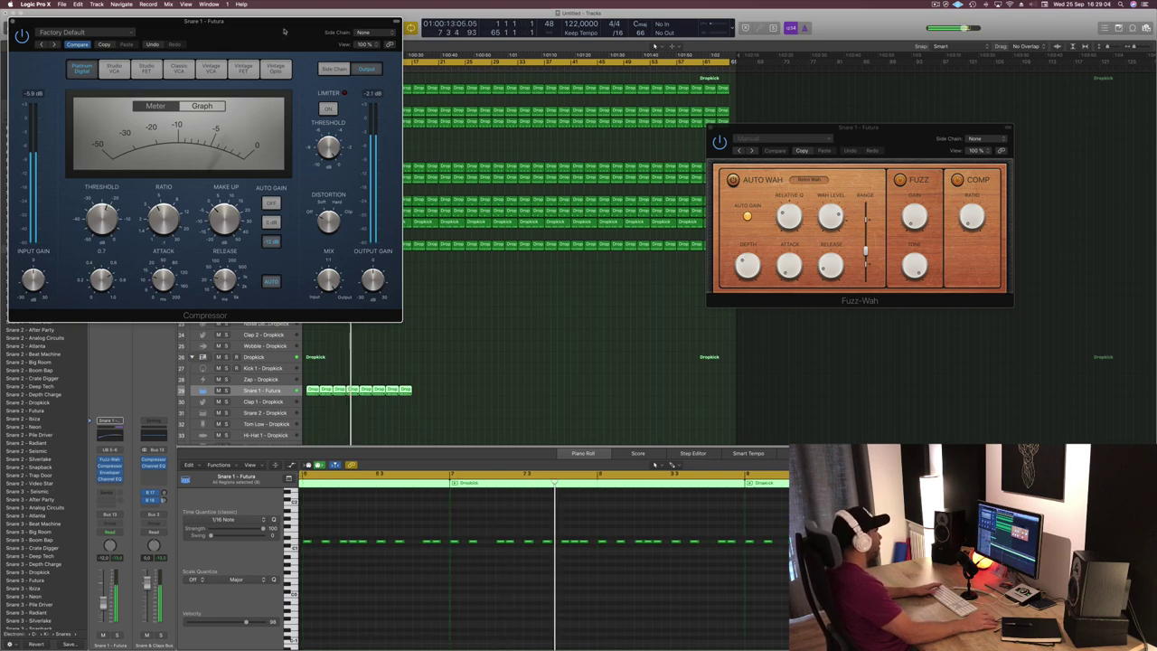
drag(284, 32, 661, 190)
click(392, 178)
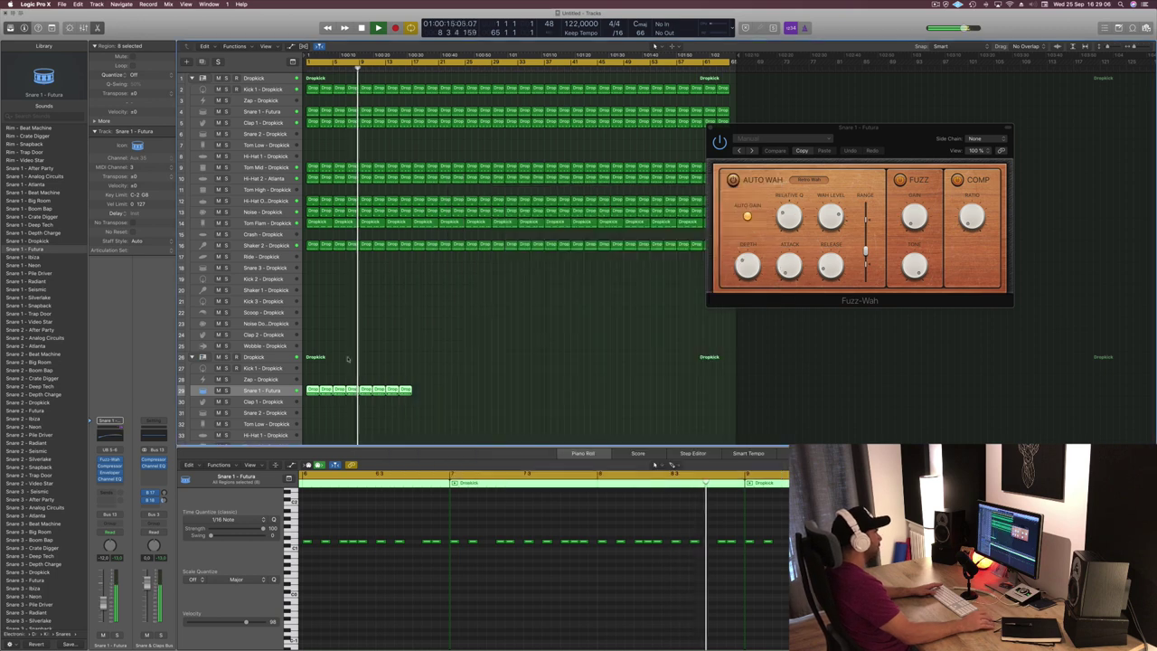
key(Return)
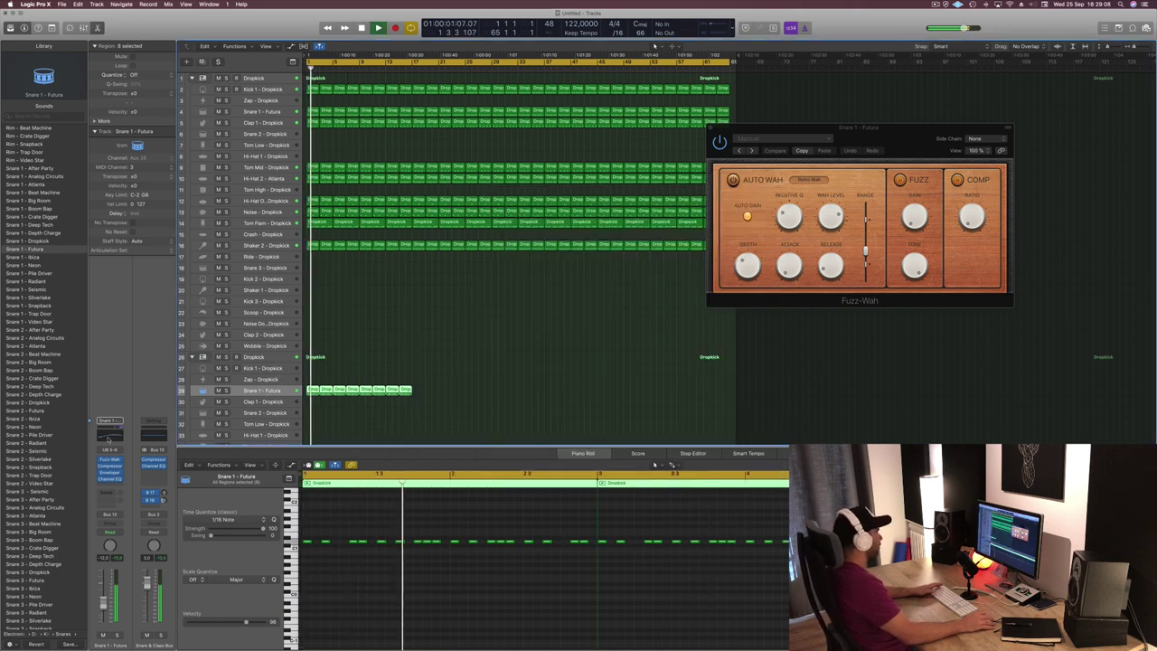
Turn on the analyzer in the snare's Channel EQ and set the low cut to about 200 Hz at 48 dB/Oct.
click(108, 436)
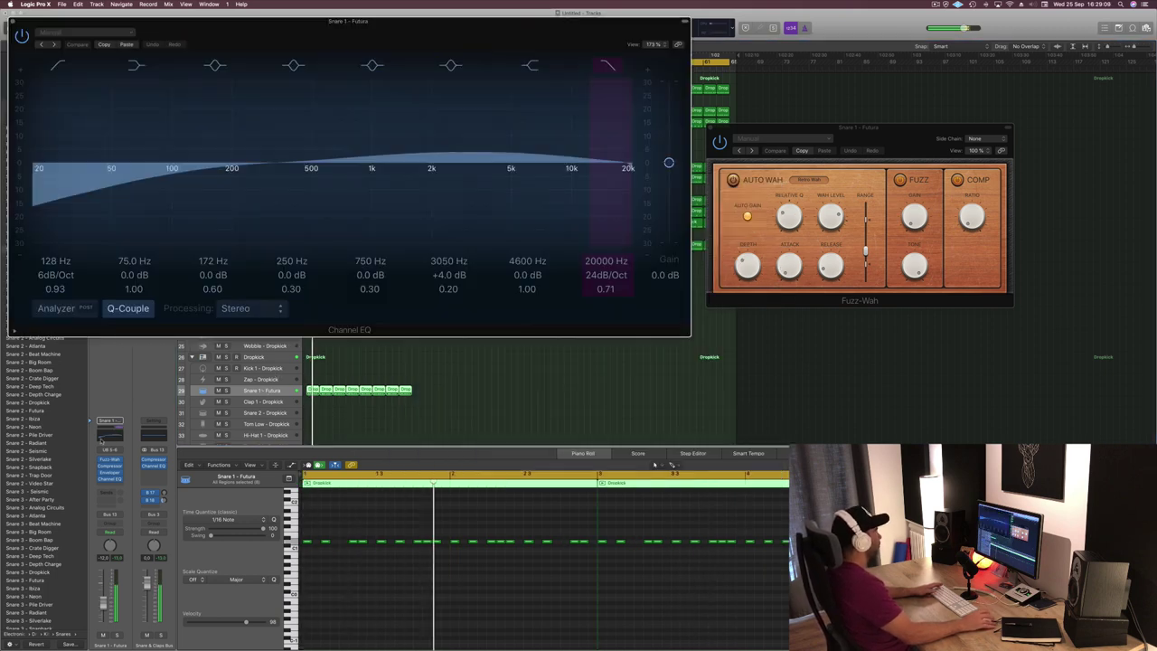
click(56, 308)
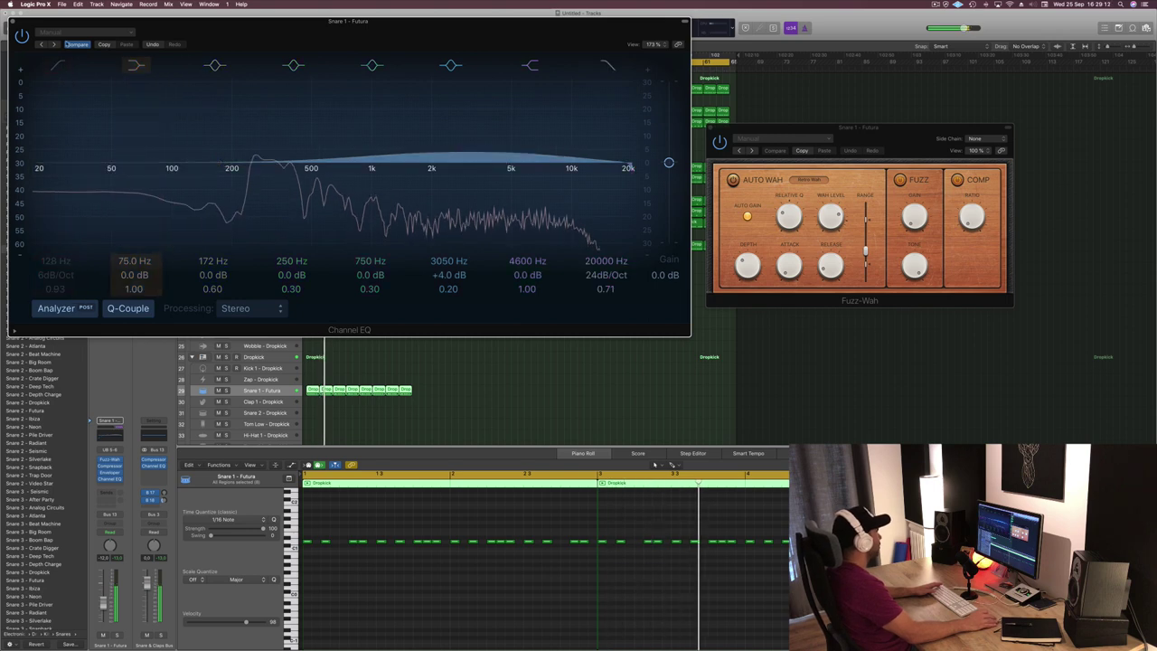
click(66, 43)
drag(54, 273, 54, 244)
drag(193, 171, 237, 172)
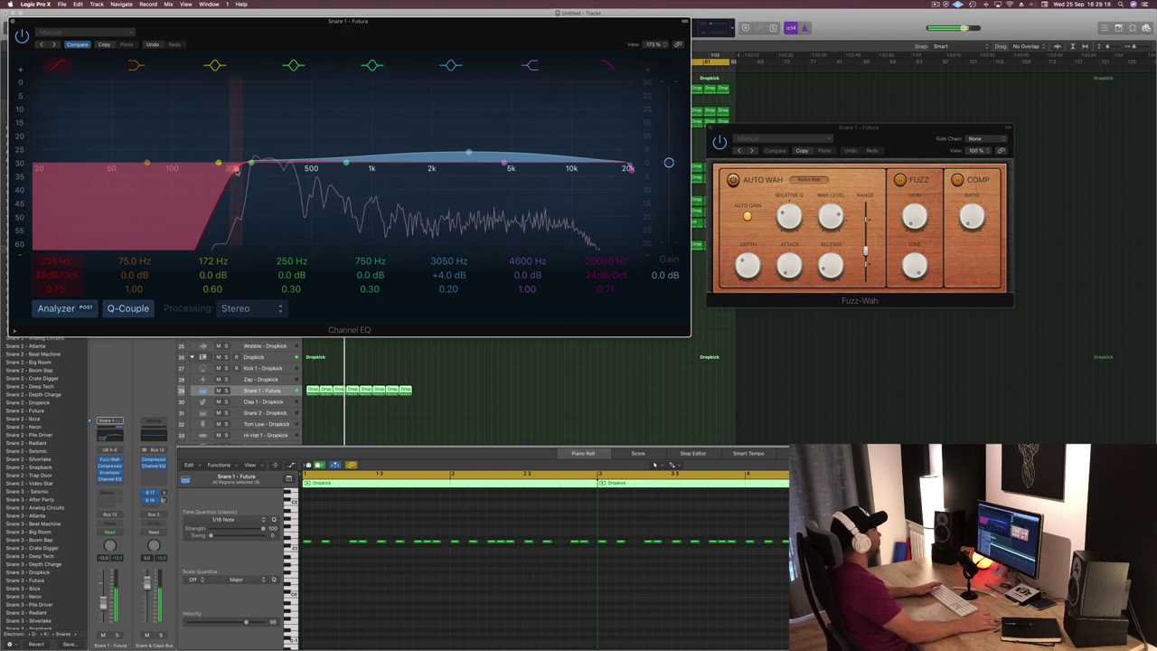
click(13, 21)
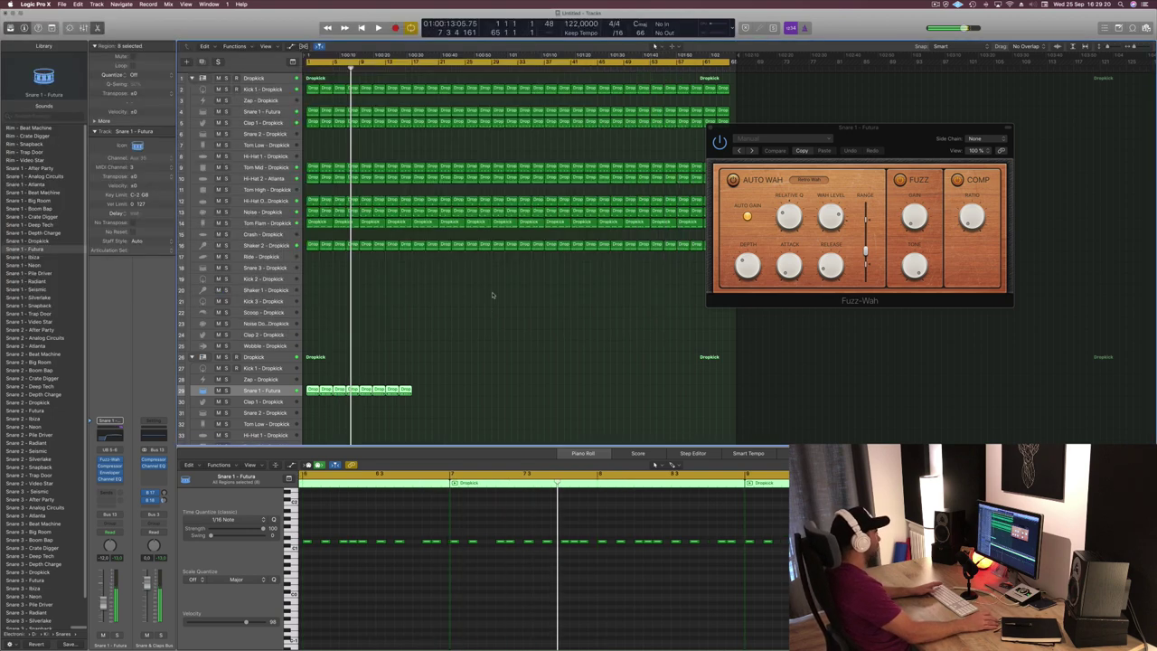
Lower the snare's volume to -14.8 dB, copy its regions to fill the cycle range, and move the Fuzz-Wah window clear of them.
key(Return)
key(space)
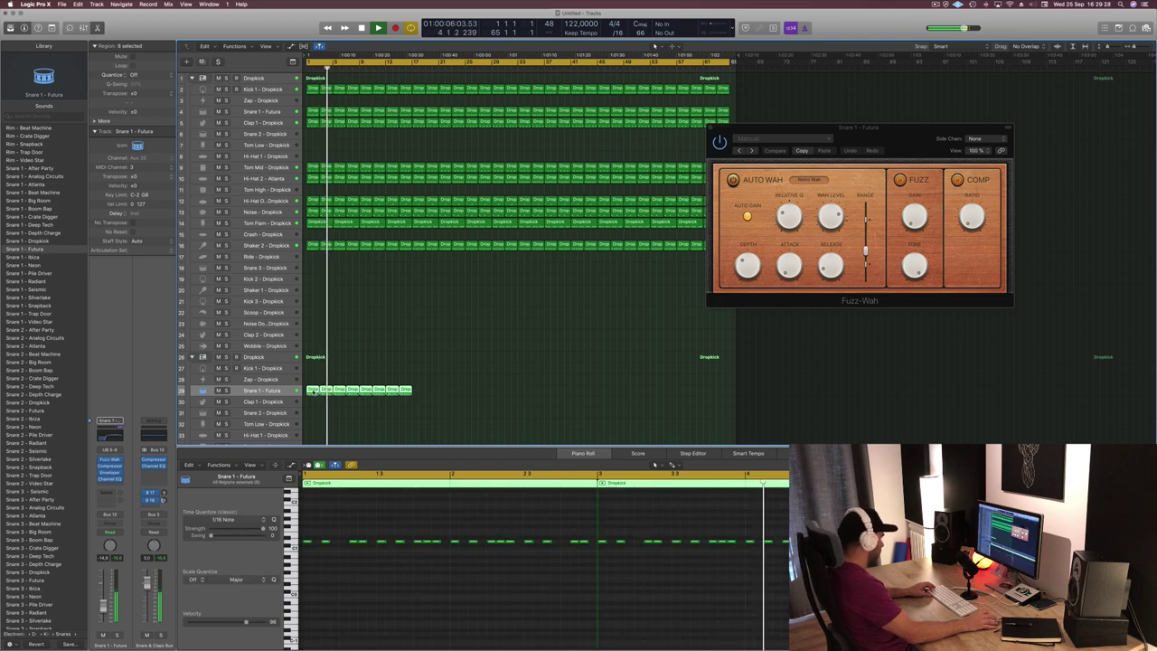
drag(313, 392, 418, 391)
drag(556, 387, 525, 394)
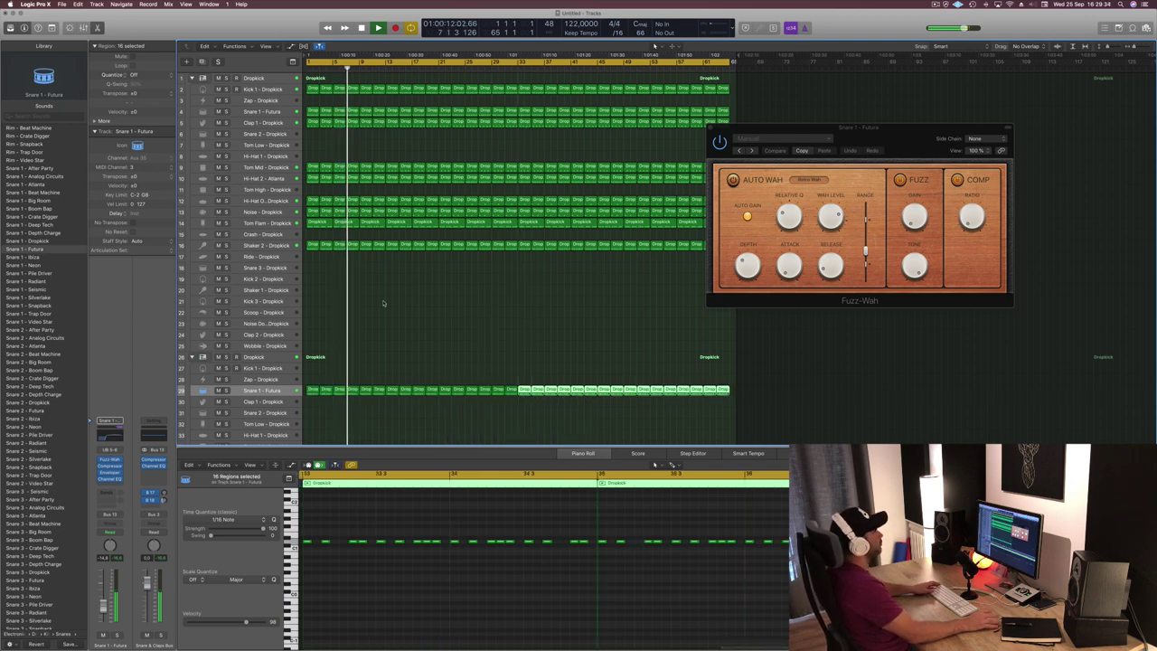
click(383, 303)
drag(924, 127, 1014, 55)
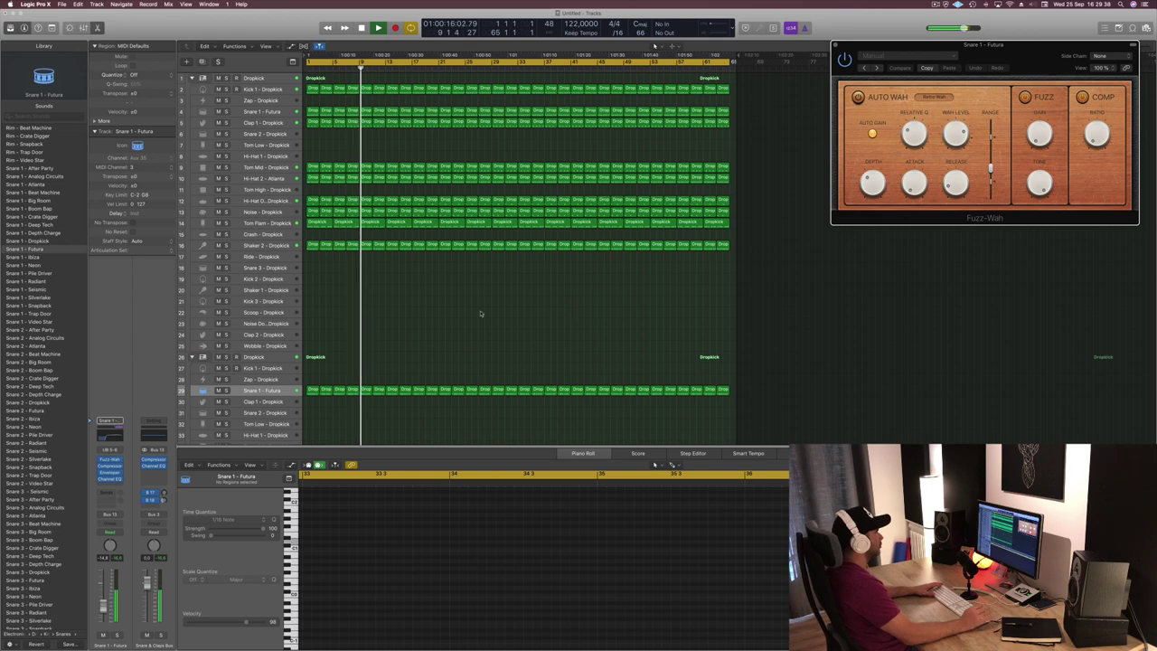
Save the project as "20 years".
scroll(450, 312, up, 1)
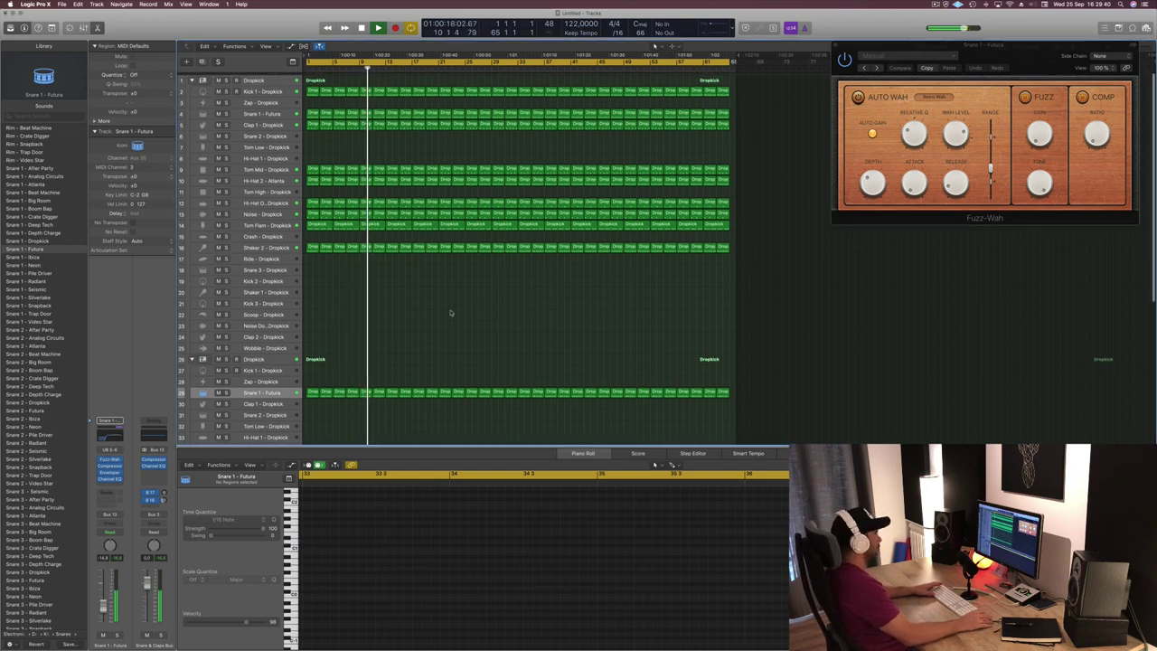
key(super+s)
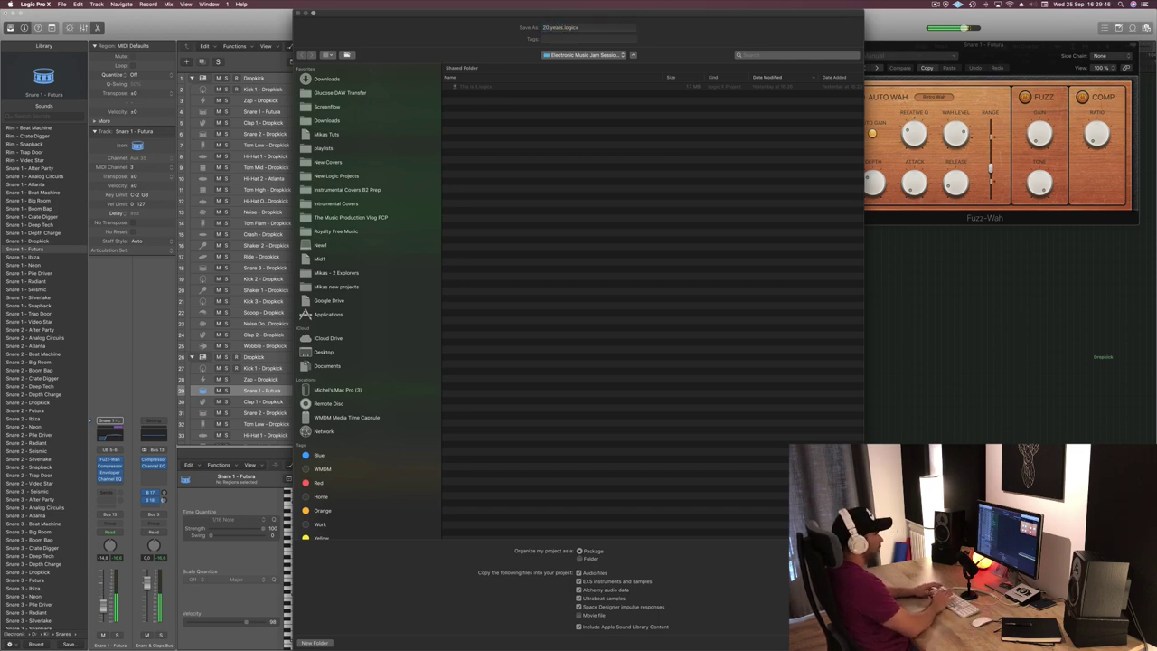
text(20 years)
key(Return)
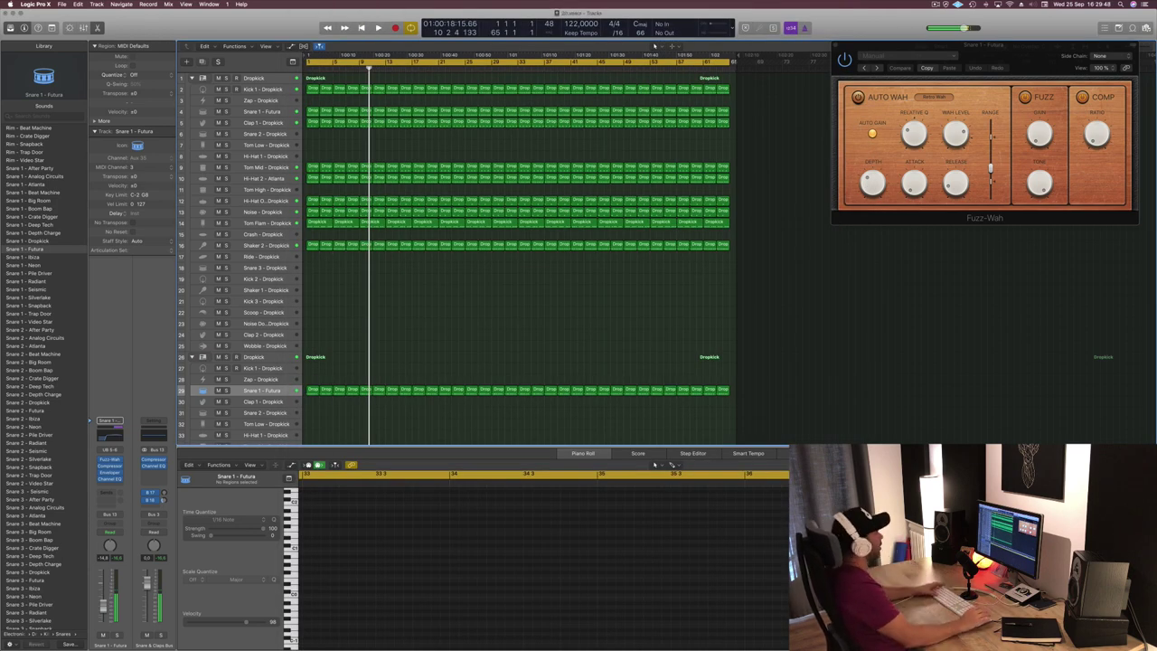
Lower the second Snare 1 - Futura track's volume slightly while playing the arrangement from the start.
key(space)
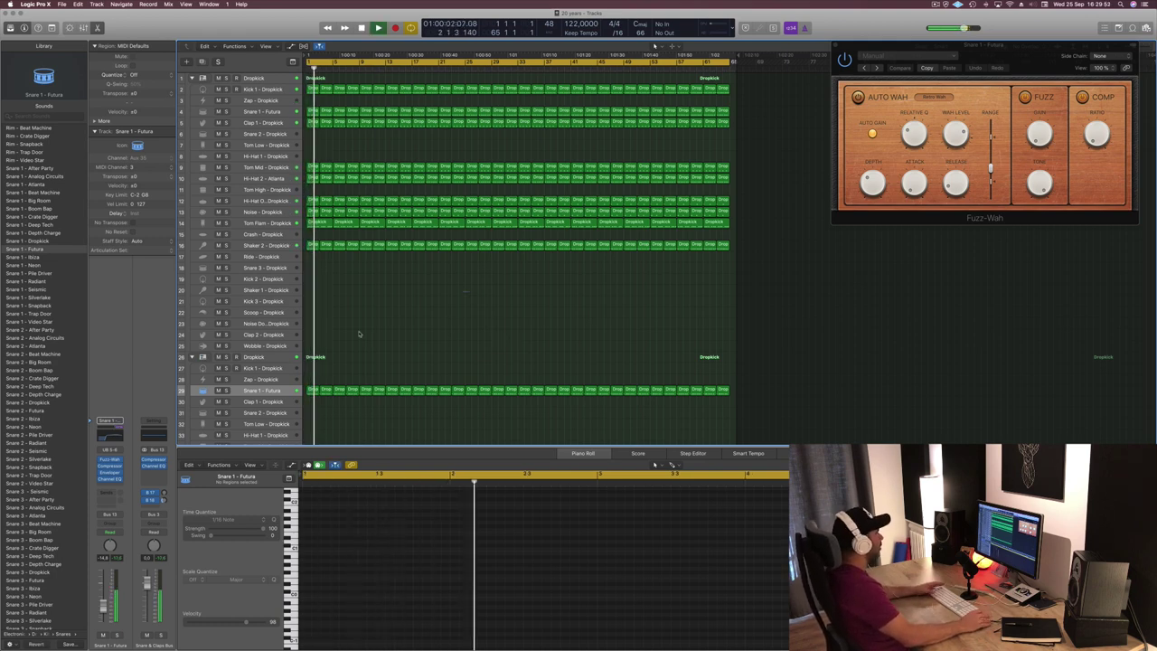
click(260, 390)
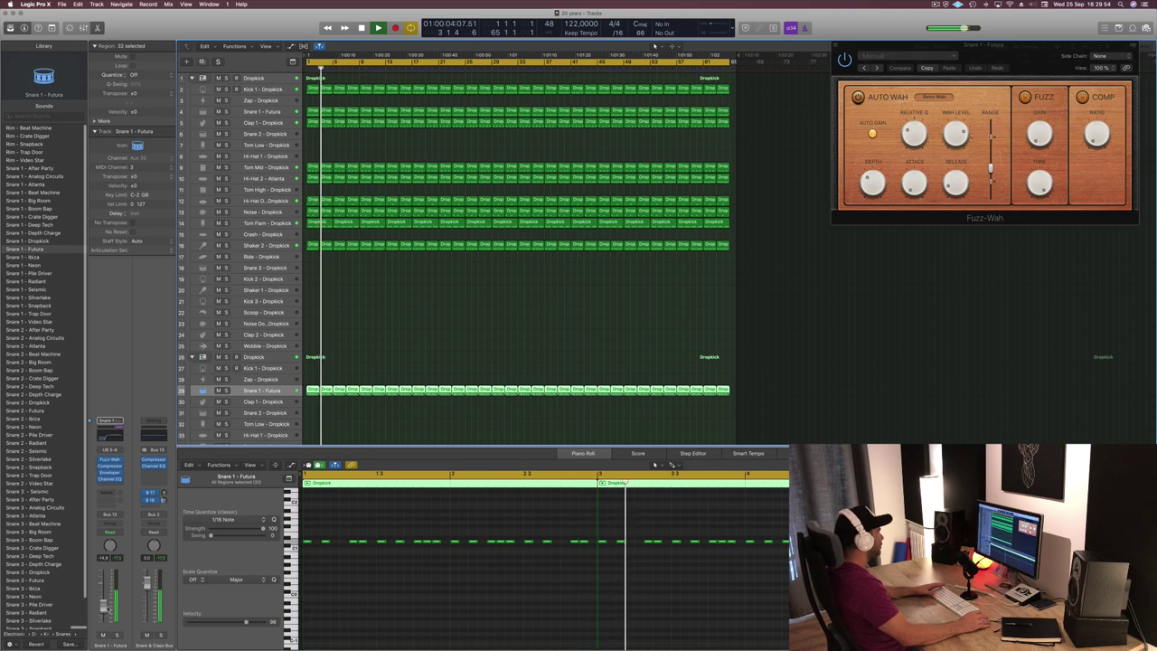
click(432, 315)
key(space)
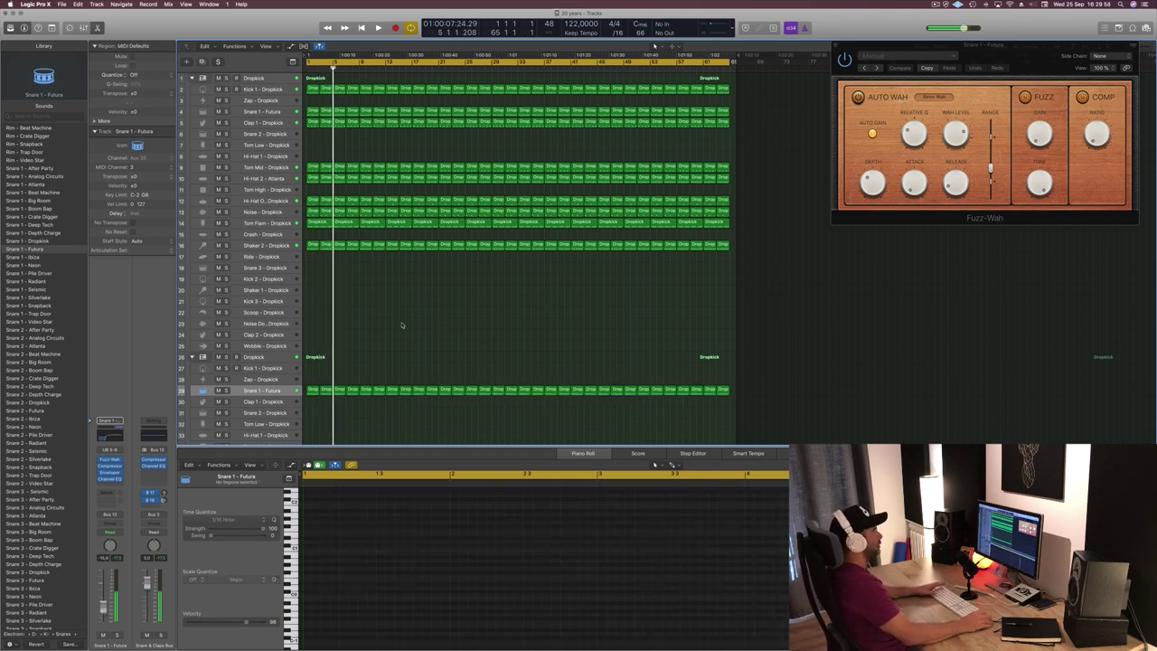
Fit all tracks down to Inst 3 into view and play the arrangement briefly from the beginning.
key(z)
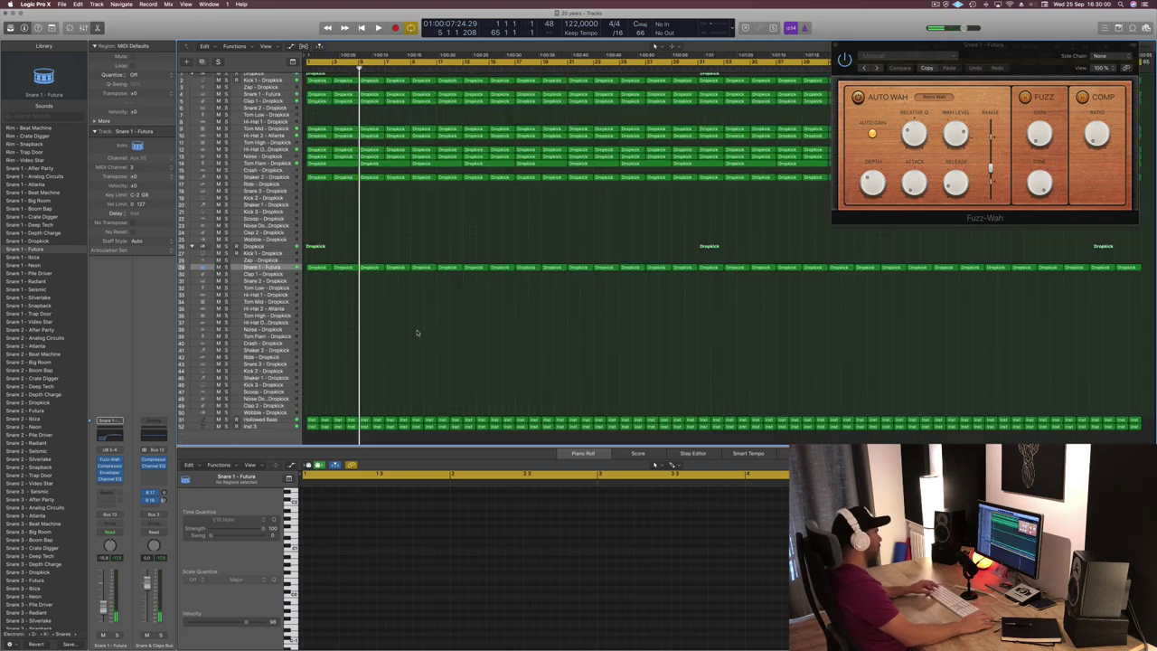
key(z)
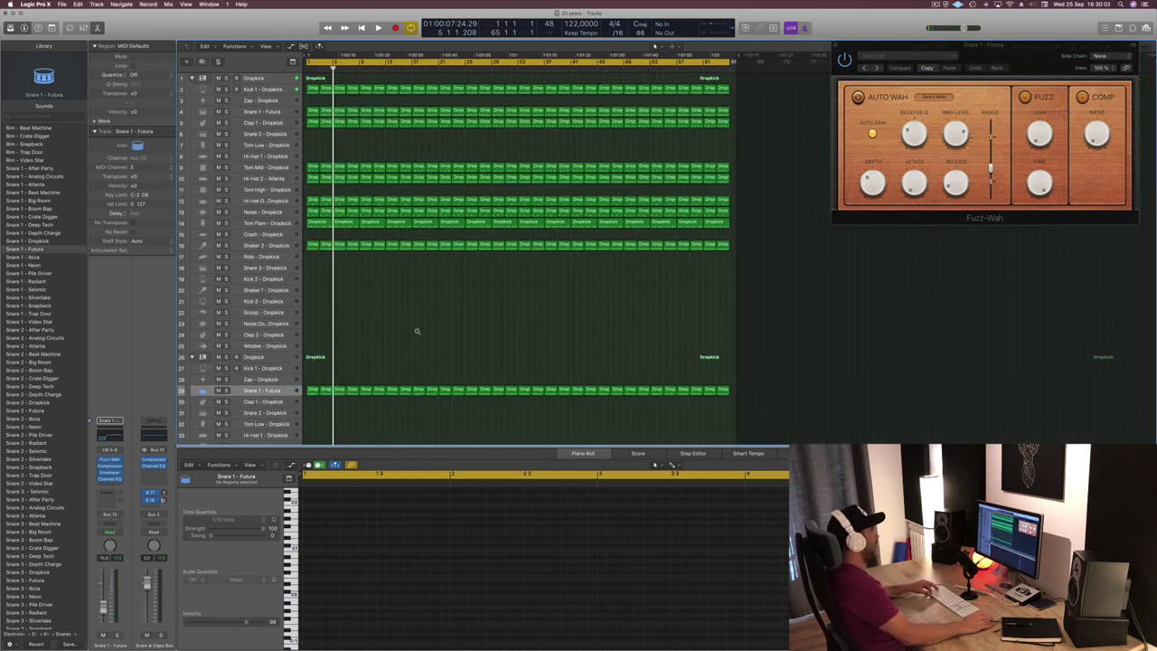
scroll(417, 331, down, 5)
scroll(416, 331, down, 4)
key(Return)
key(space)
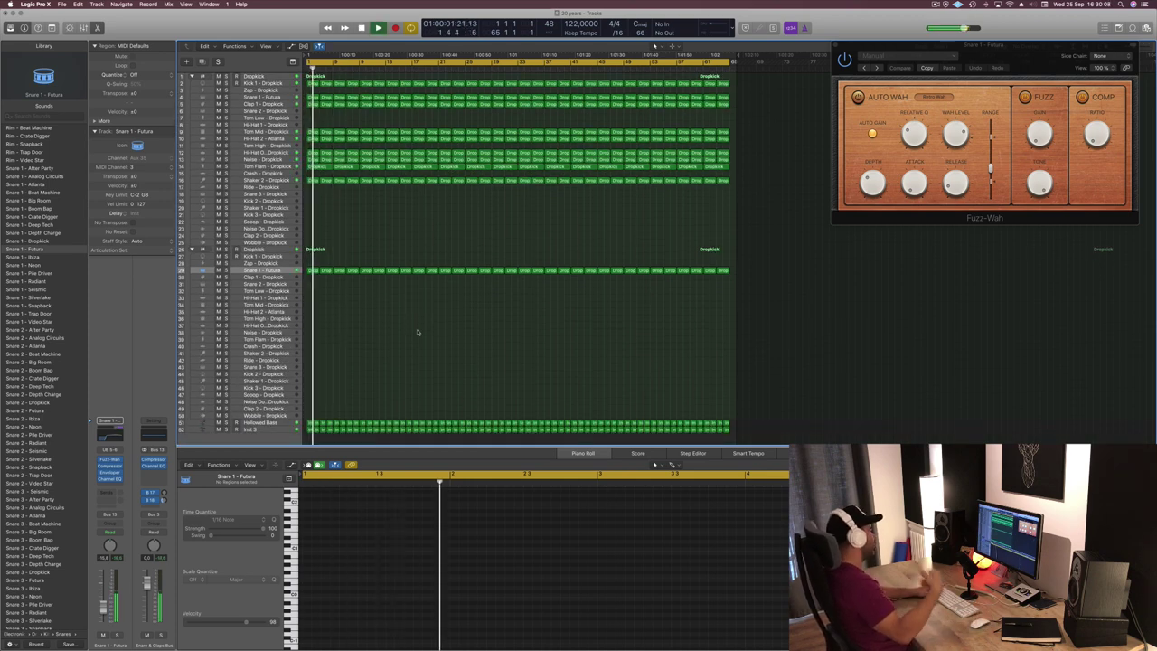
key(space)
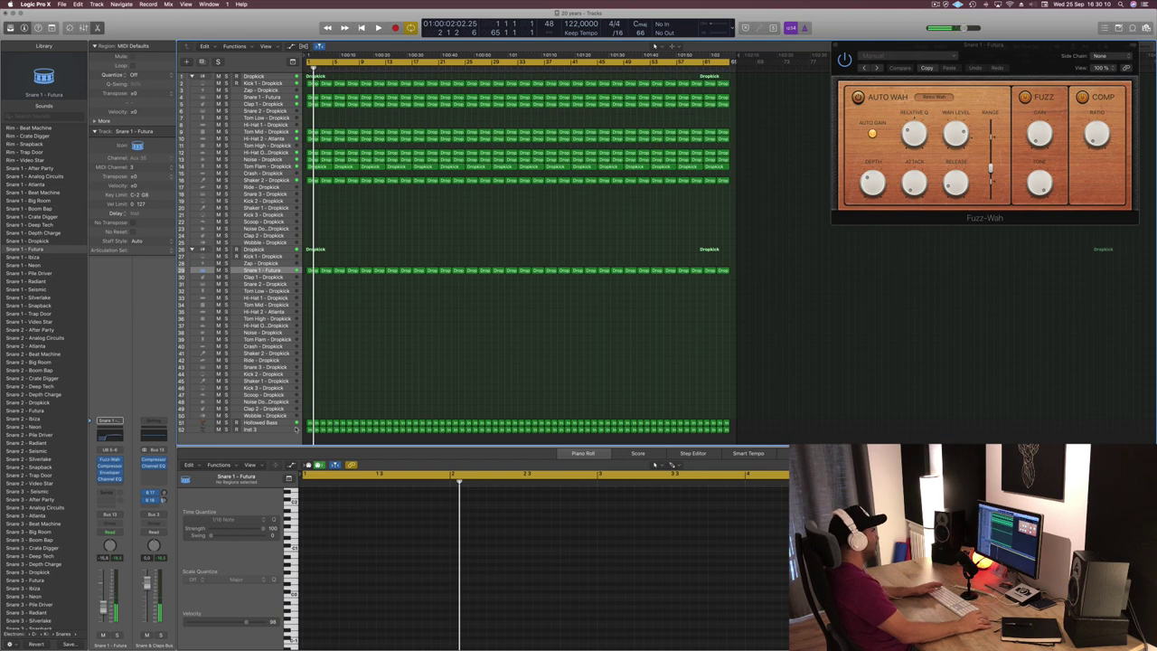
Duplicate the Inst 3 track without its regions and load the Chicago Stack patch from the Synthesizer EDM Chord category onto the new track.
click(285, 429)
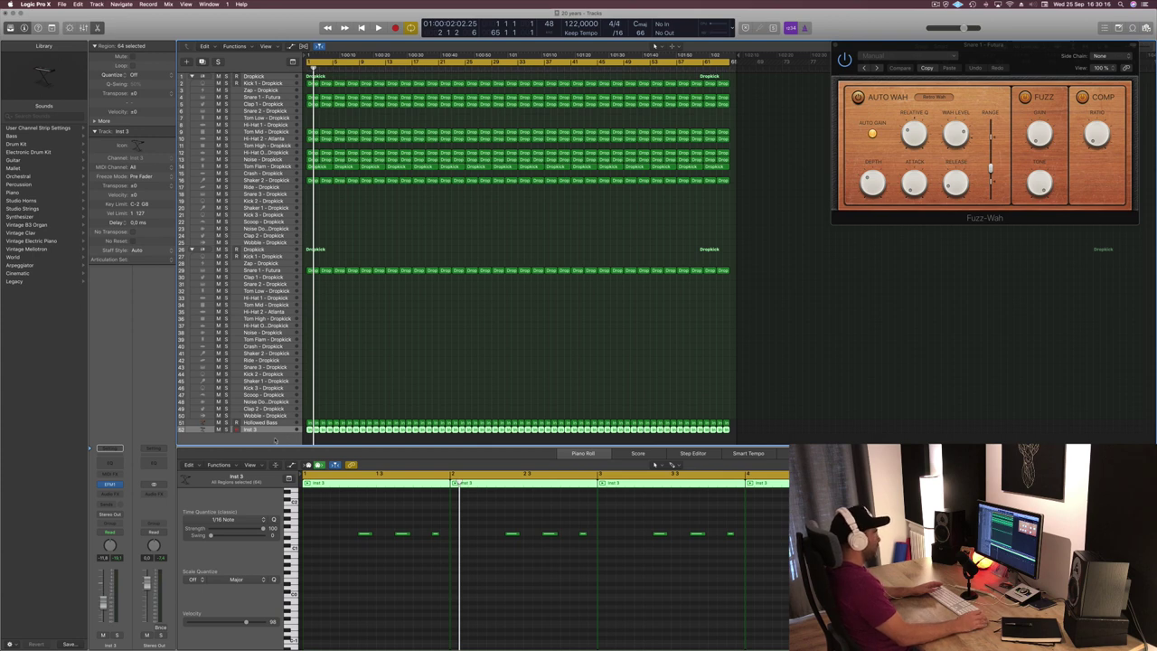
click(204, 62)
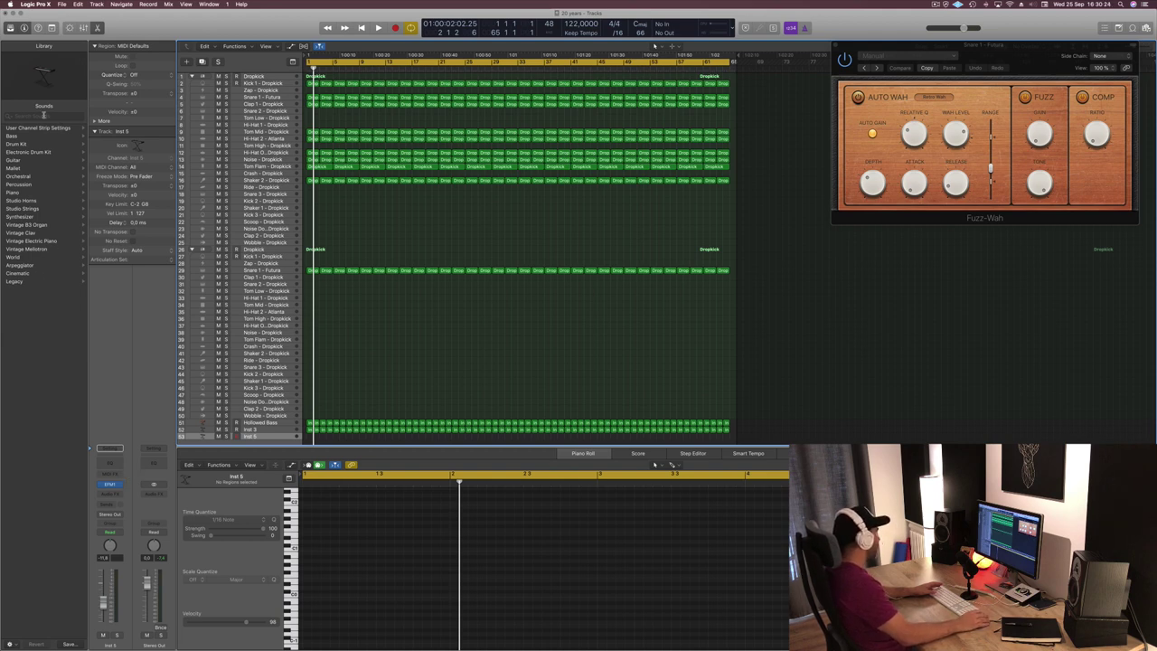
click(14, 135)
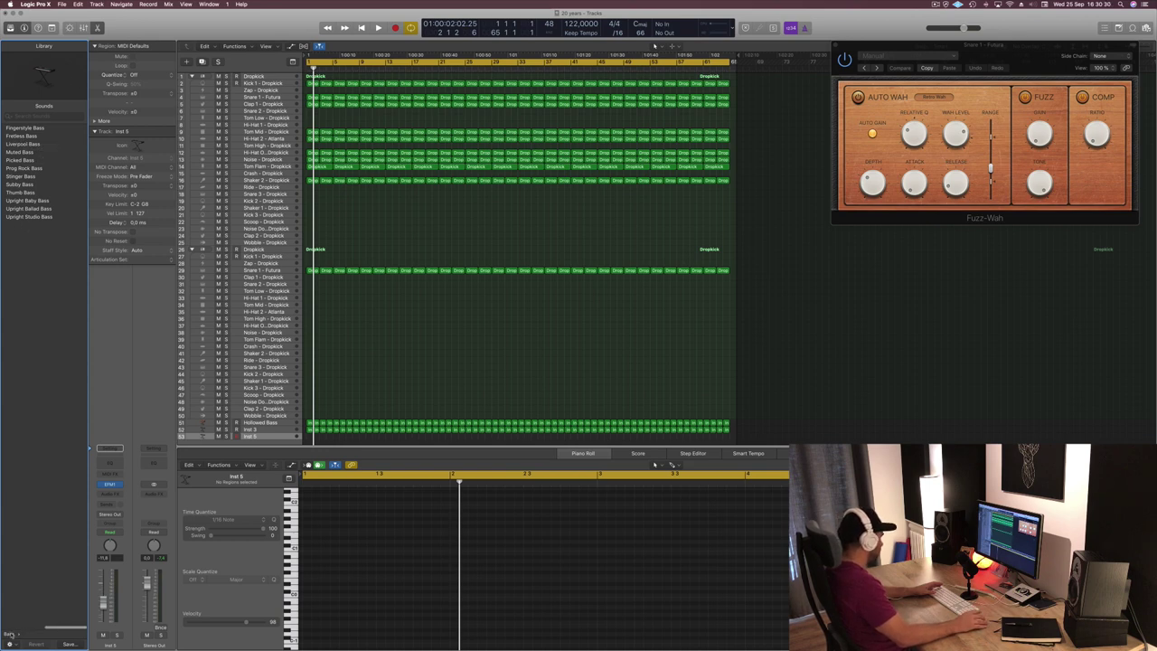
key(Left)
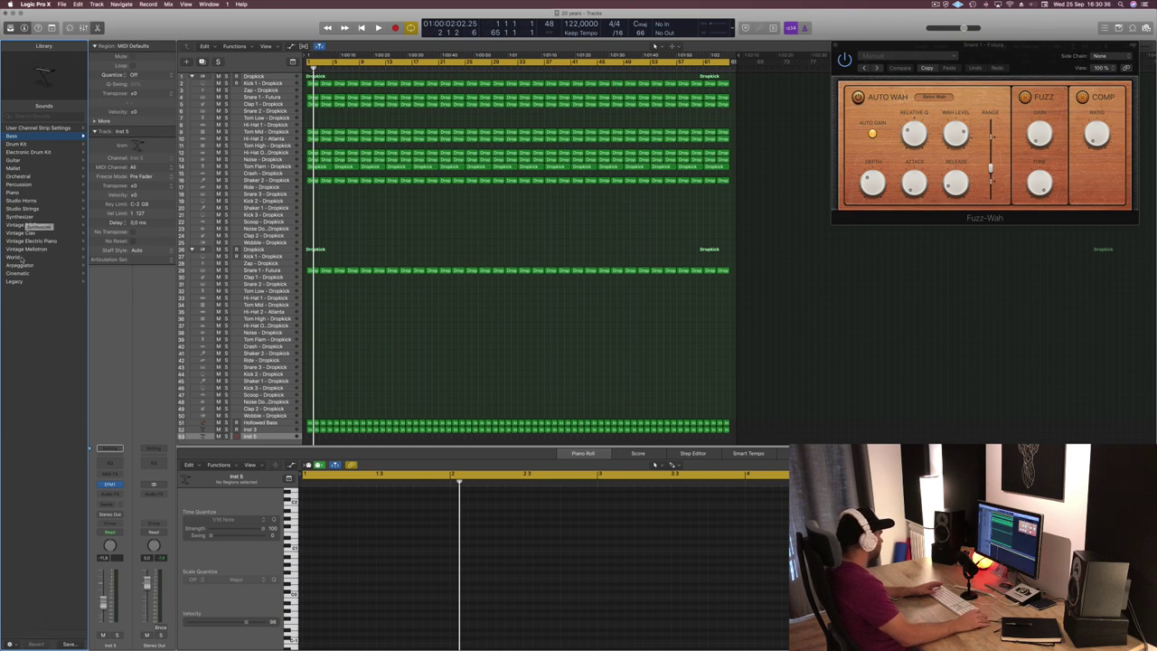
click(19, 218)
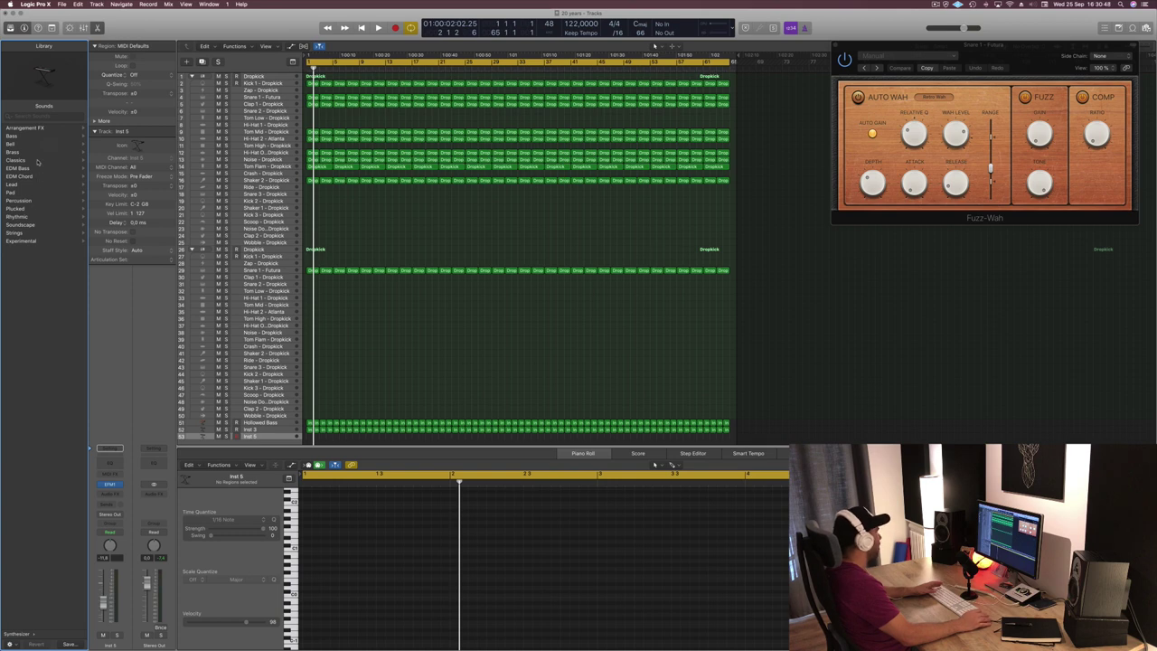
click(19, 178)
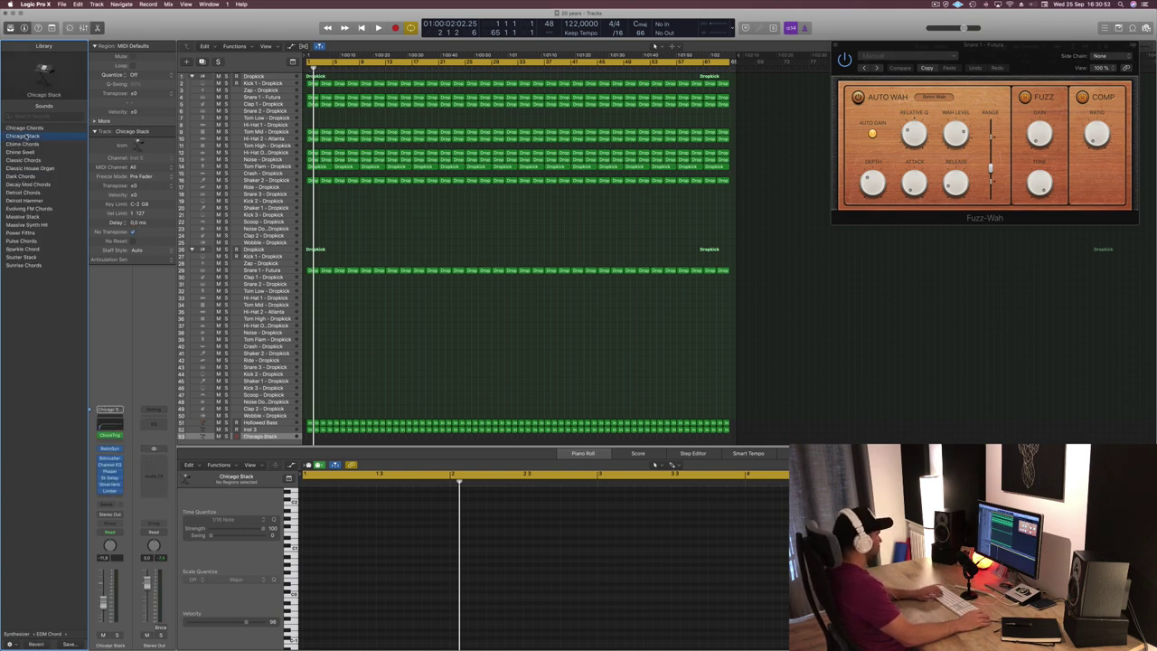
Show the global tracks above the arrangement and bring the Chicago Stack track into view.
key(g)
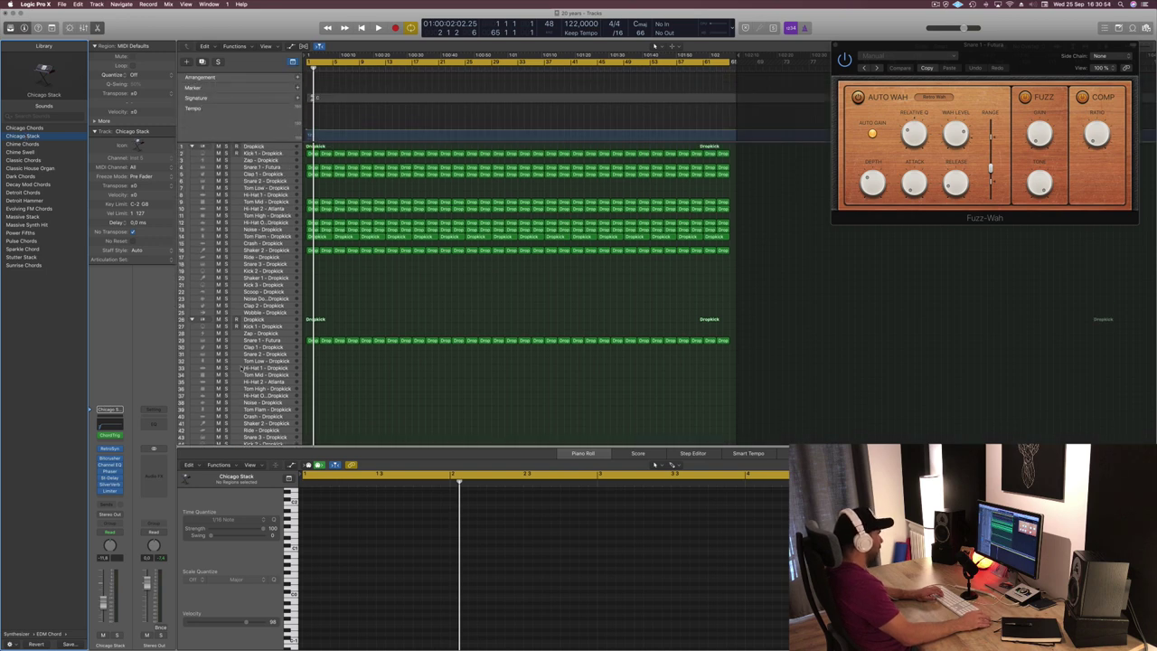
scroll(243, 368, down, 5)
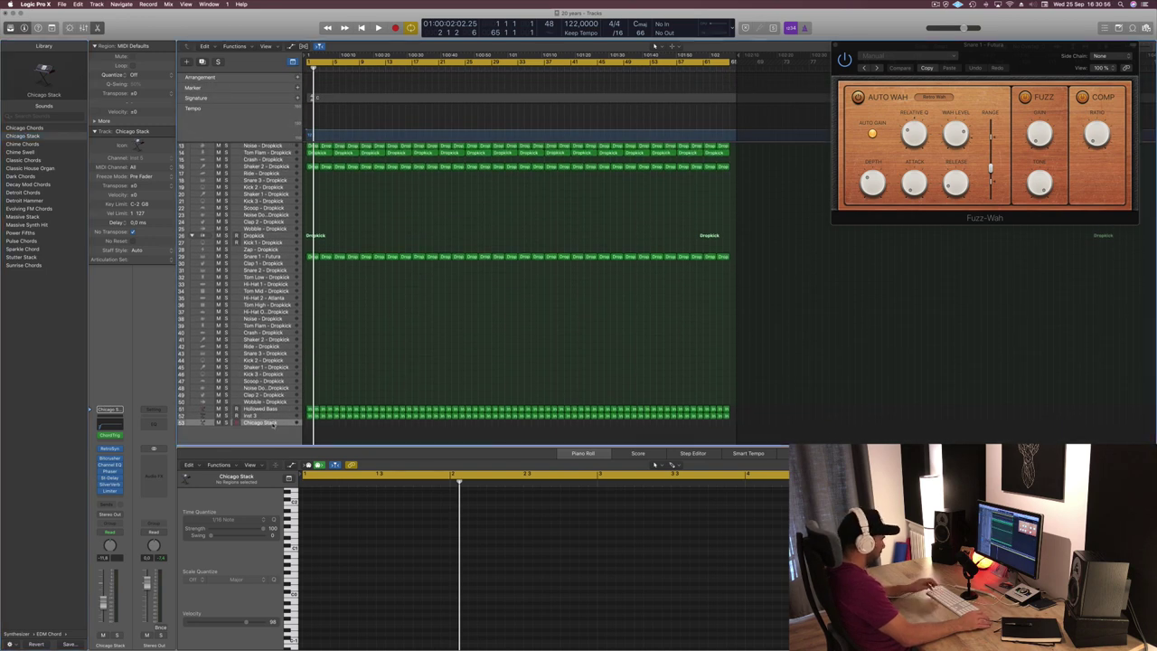
Turn on Musical Typing and audition the Evolving FM Chords, Pulse Chords and Sparkle Chord patches on the new chord track by playing notes.
key(super+k)
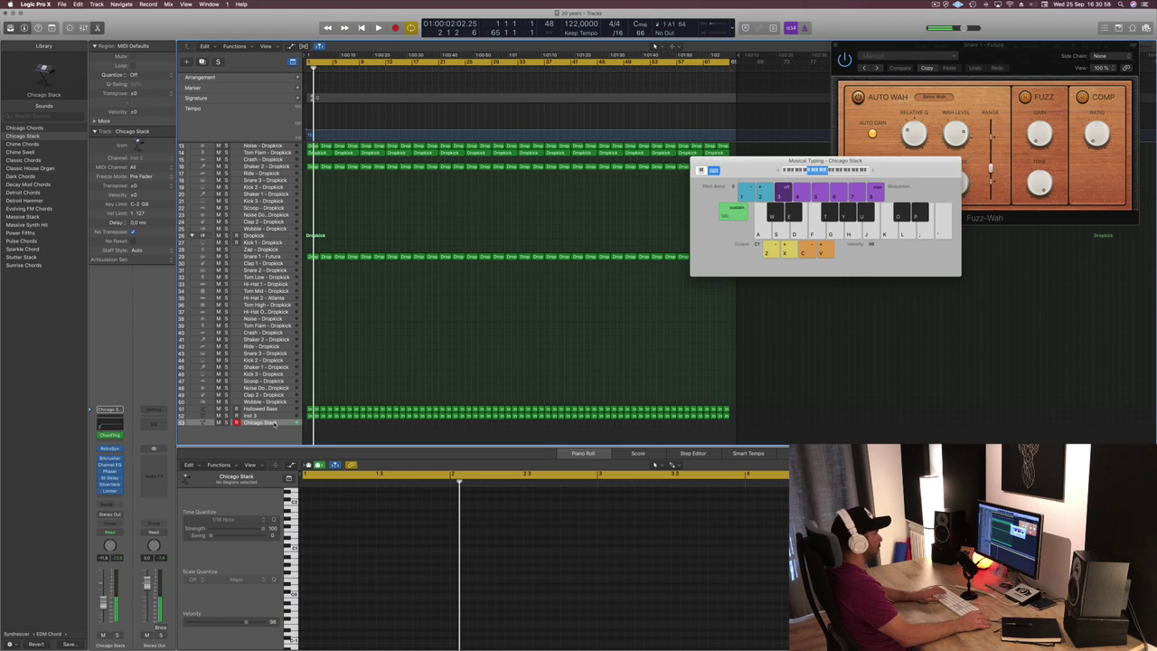
key(f)
click(29, 208)
key(h)
key(s)
key(f)
key(h)
key(semicolon)
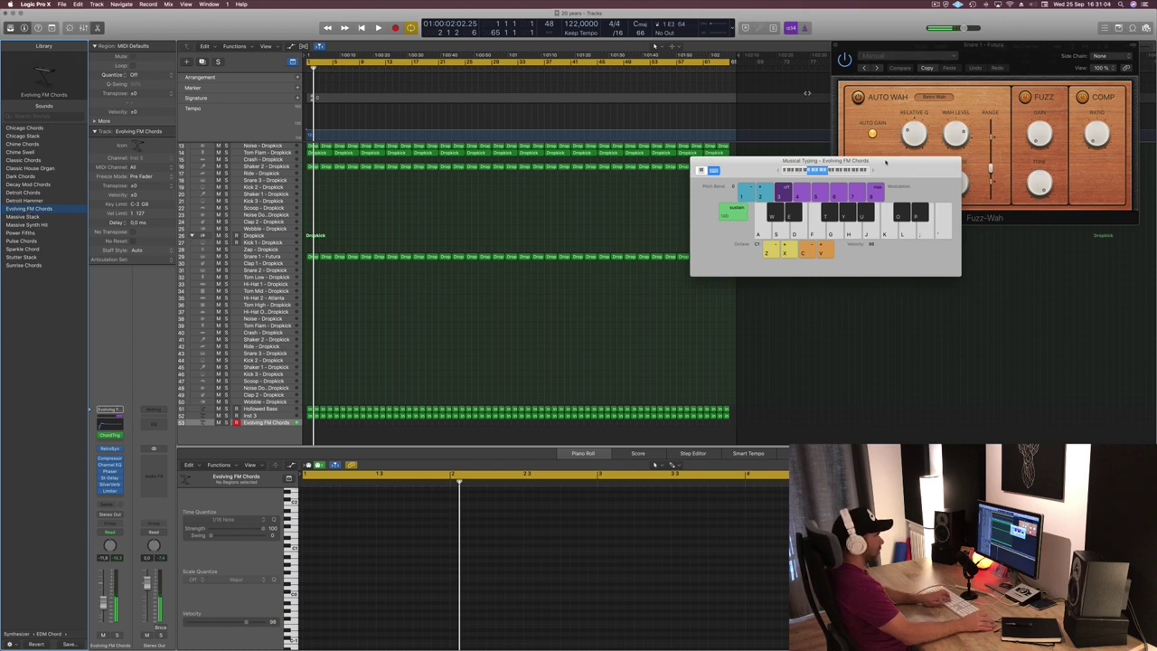
key(semicolon)
key(k)
key(l)
key(h)
key(l)
key(semicolon)
key(h)
key(k)
key(l)
key(semicolon)
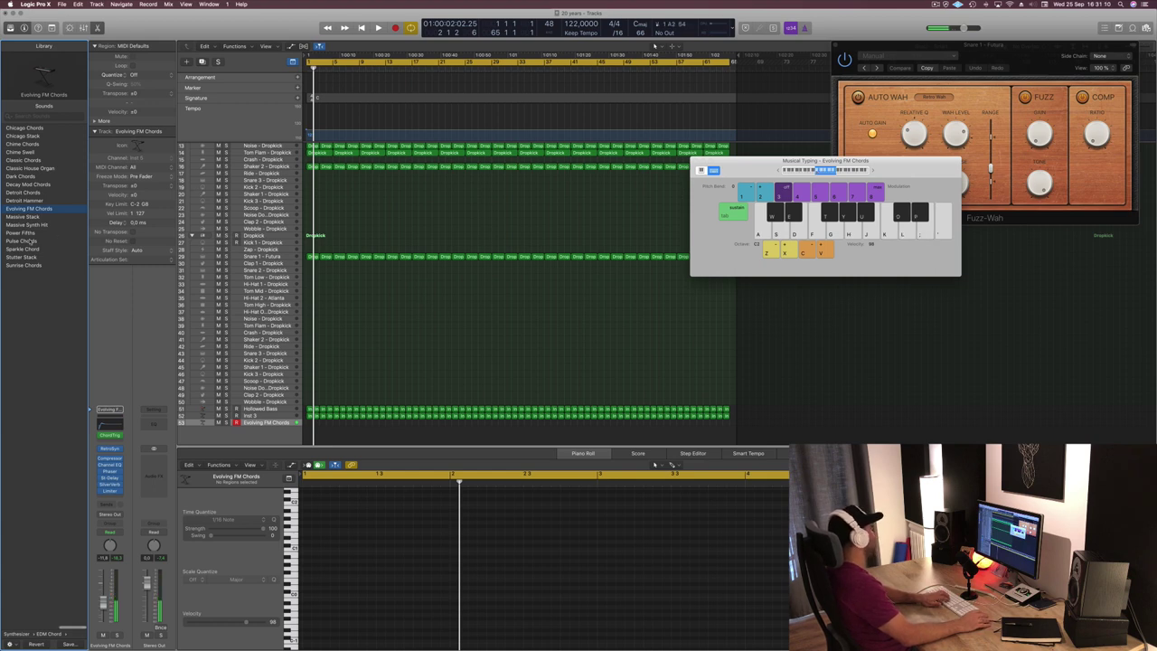
click(30, 241)
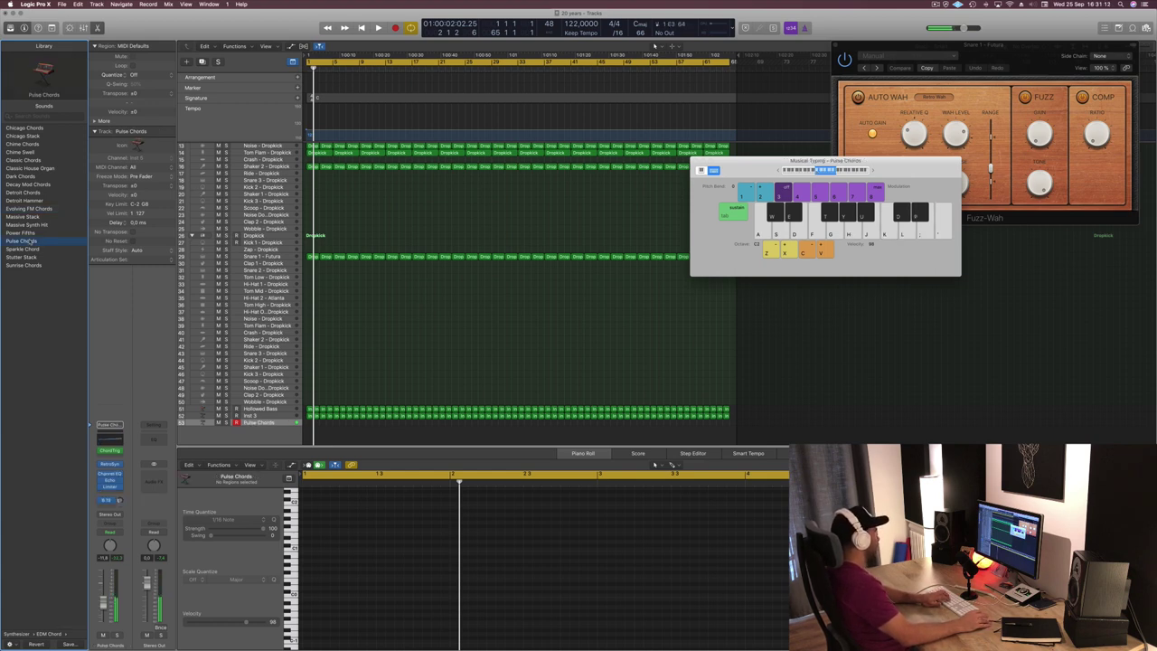
click(30, 249)
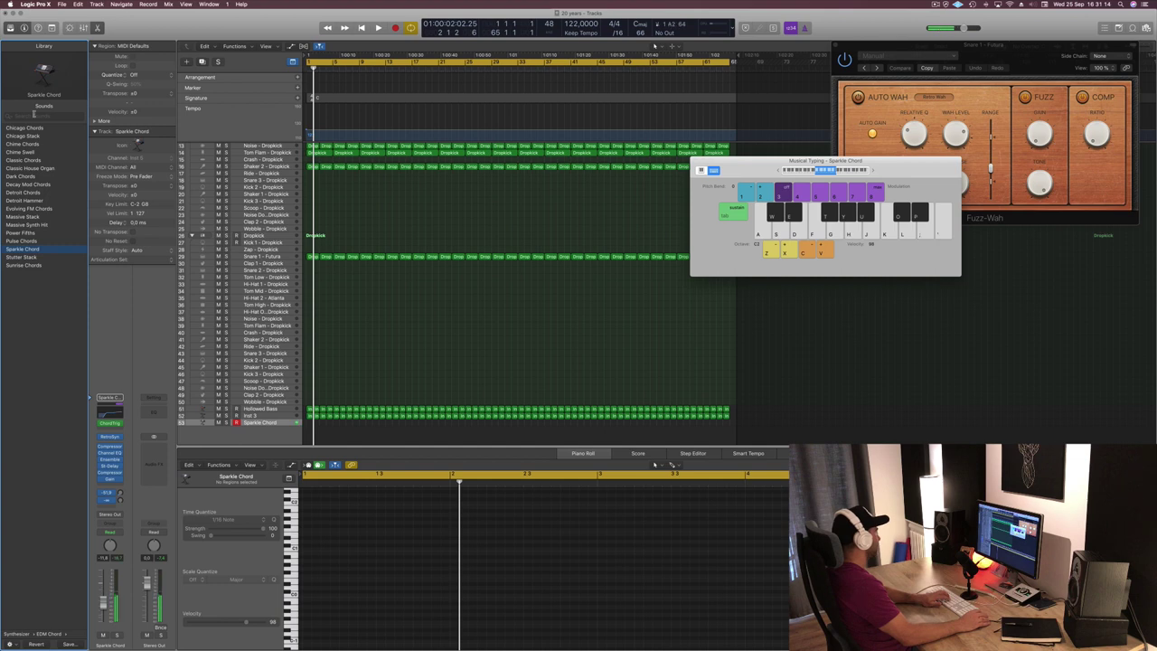
Search the sound library for 303, retry the search and clear it.
text(303)
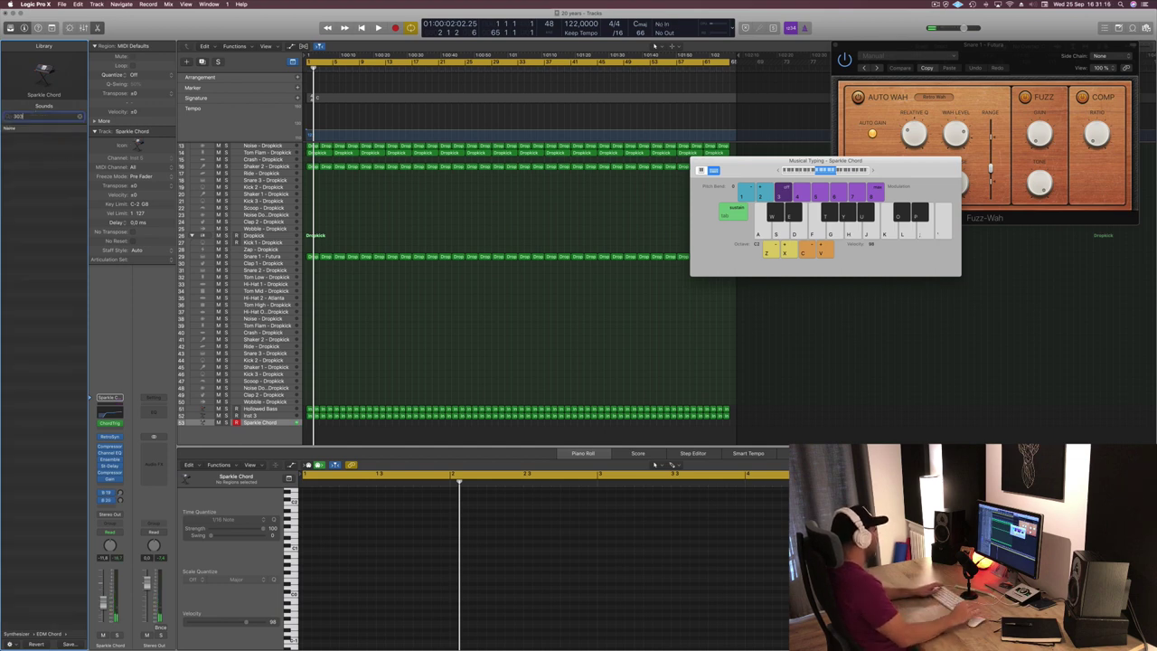
key(BackSpace)
key(BackSpace)
key(BackSpace)
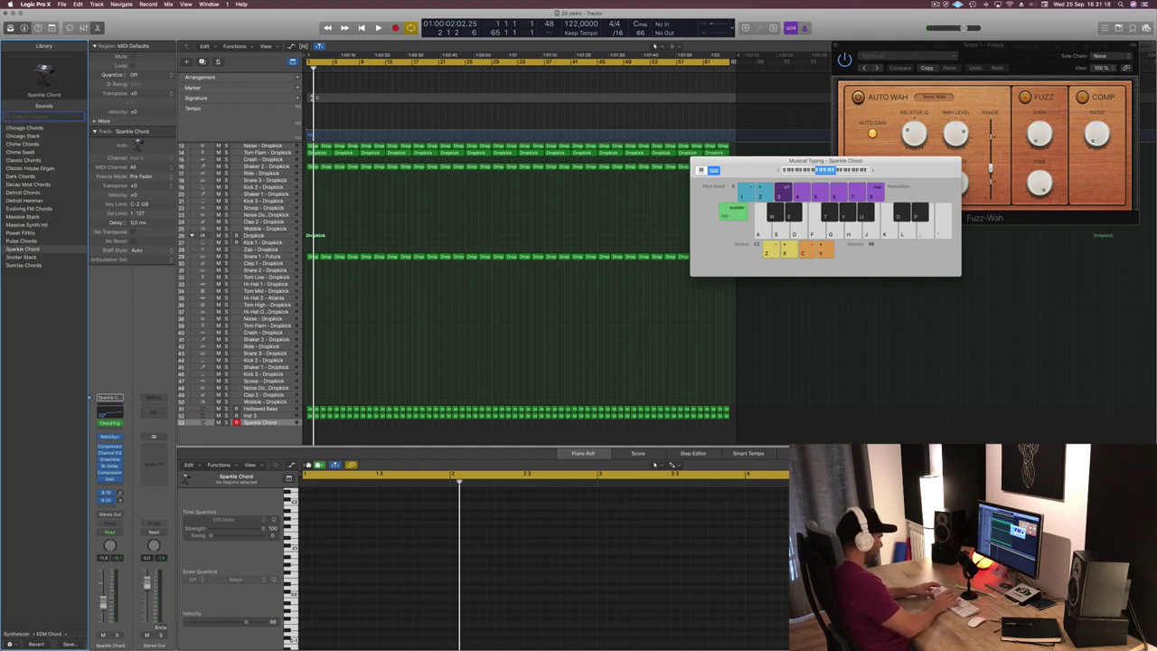
text(30)
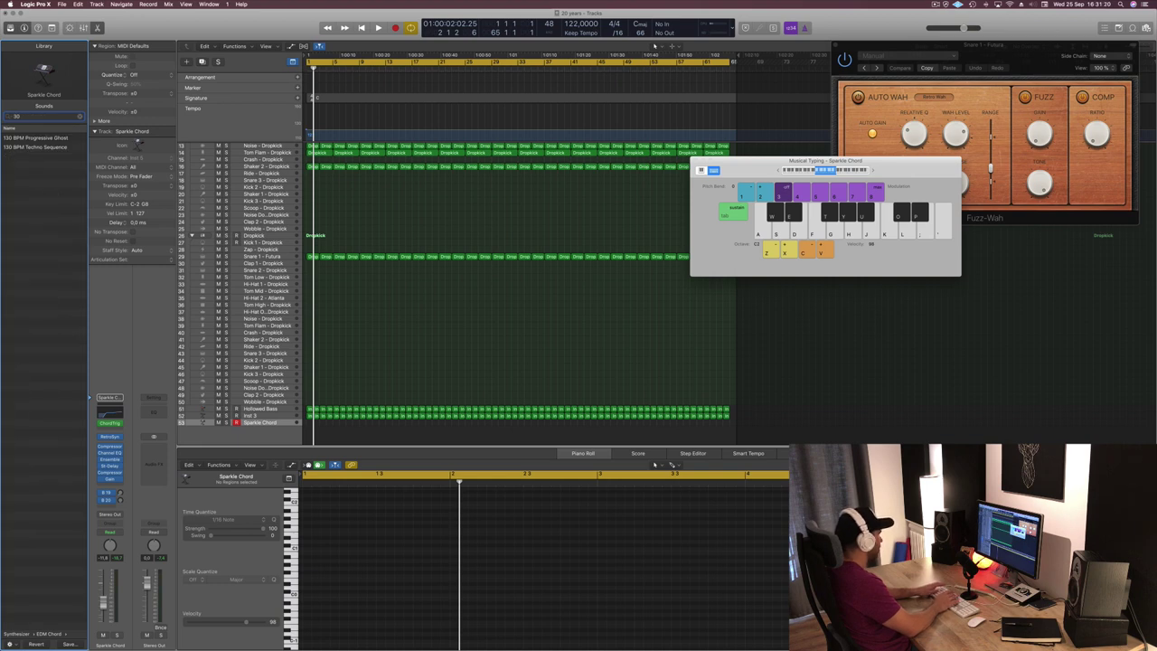
text(3)
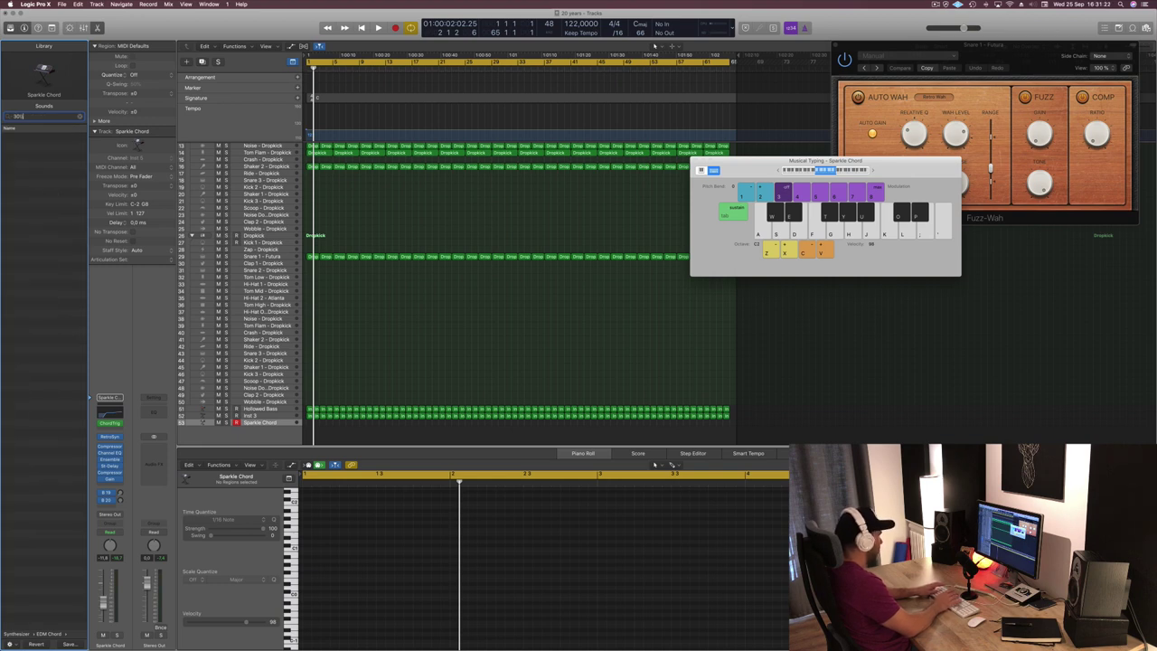
key(BackSpace)
key(BackSpace)
key(BackSpace)
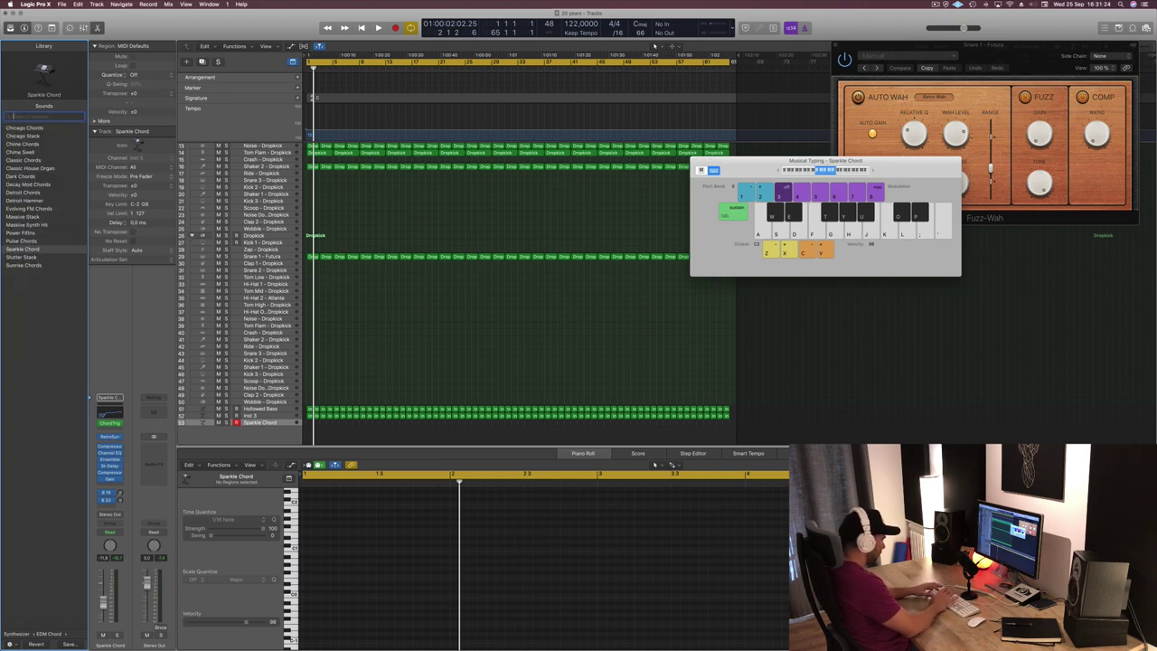
Search the sound library for acid and audition the Classic Acid Patterns, Modern Acid Patterns and Warm Acid Bass patches with notes.
text(acid)
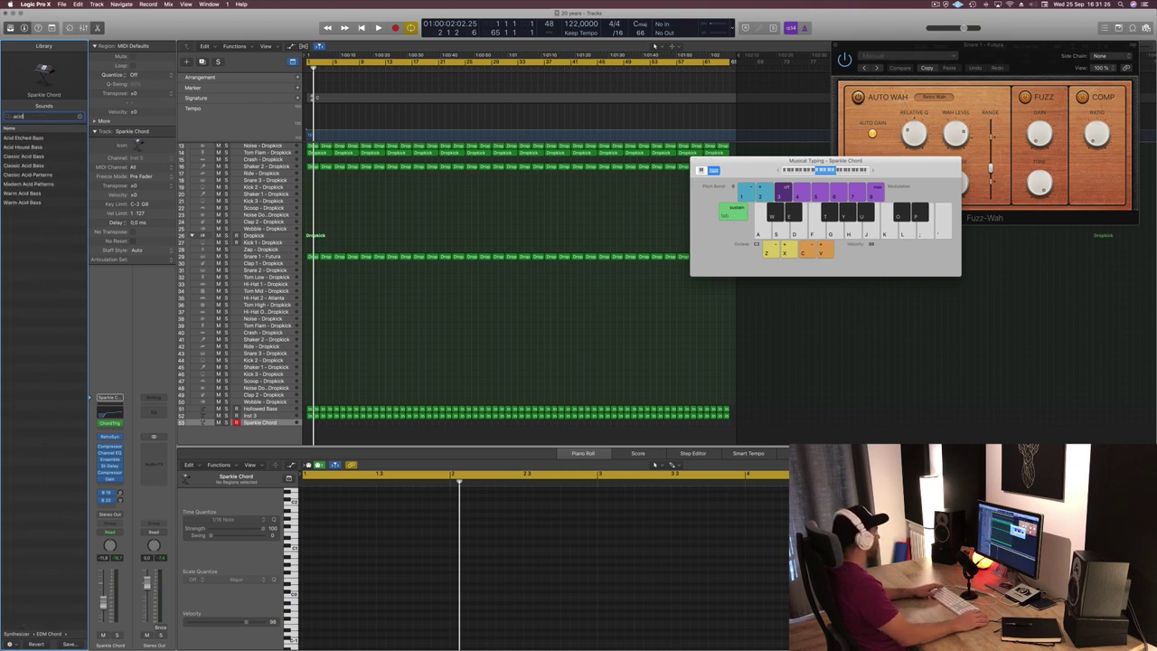
click(32, 176)
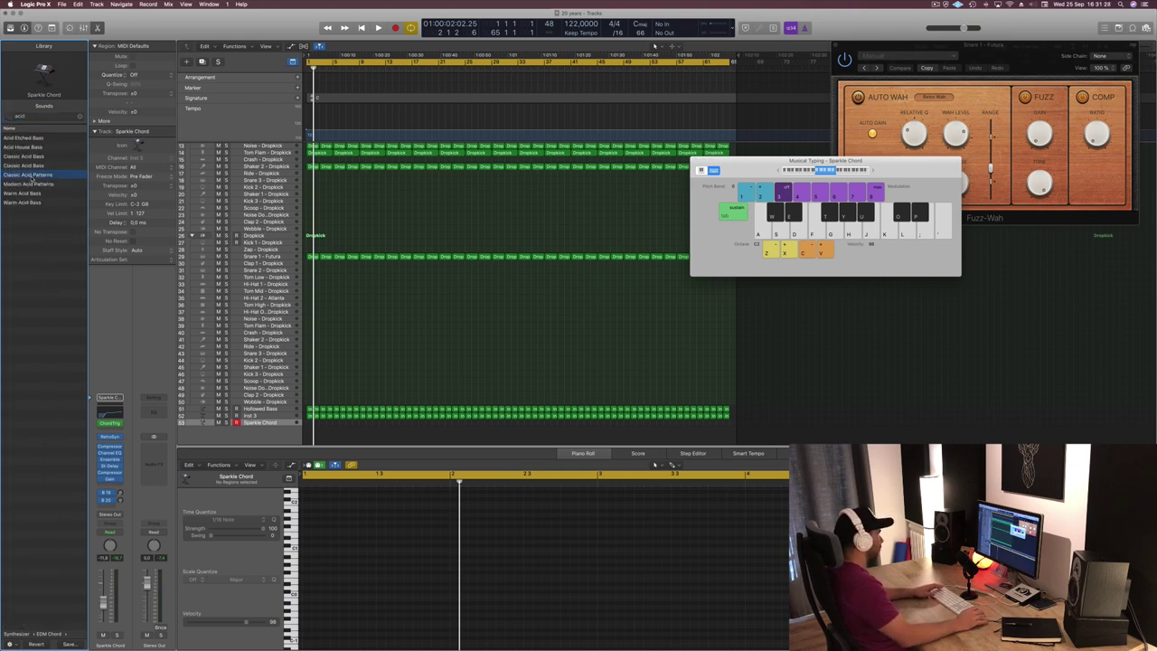
key(h)
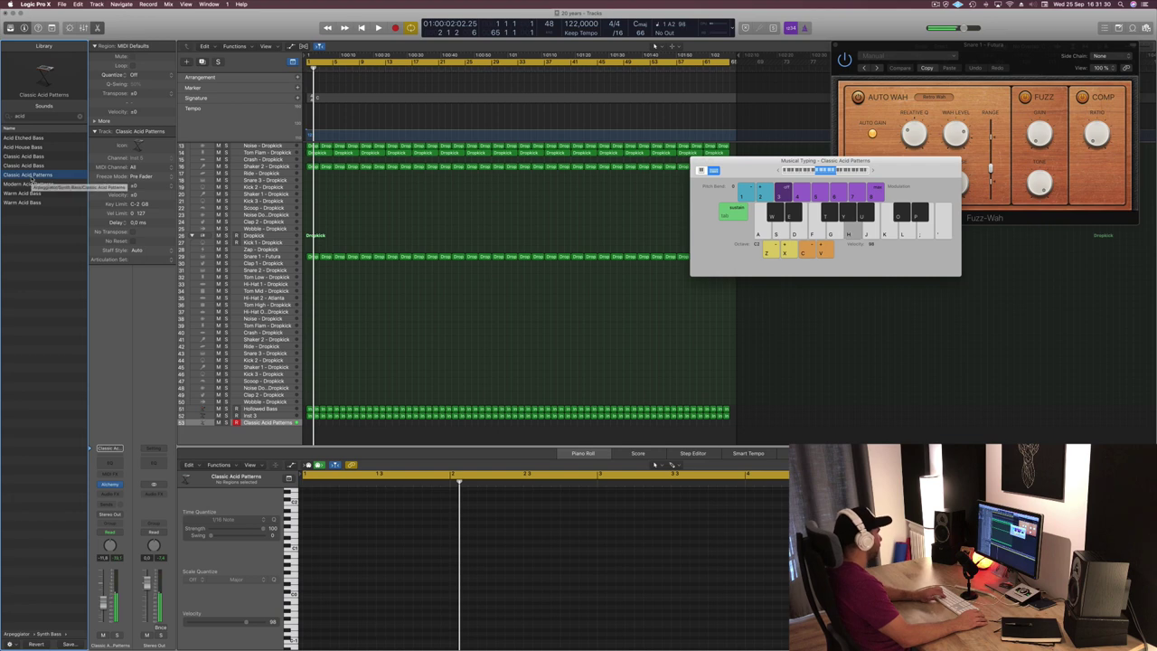
click(19, 184)
key(h)
click(12, 194)
key(g)
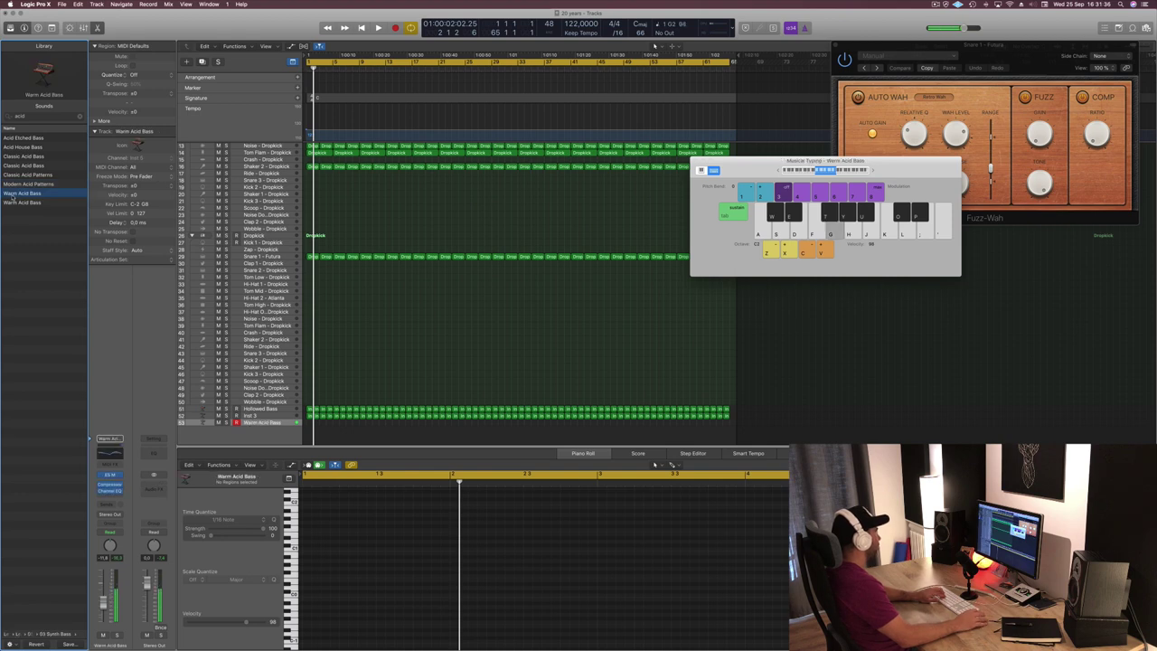
Compare the Classic Acid Patterns, Classic Acid Bass, Acid House Bass and Acid Etched Bass patches by loading each and playing notes.
click(32, 176)
key(j)
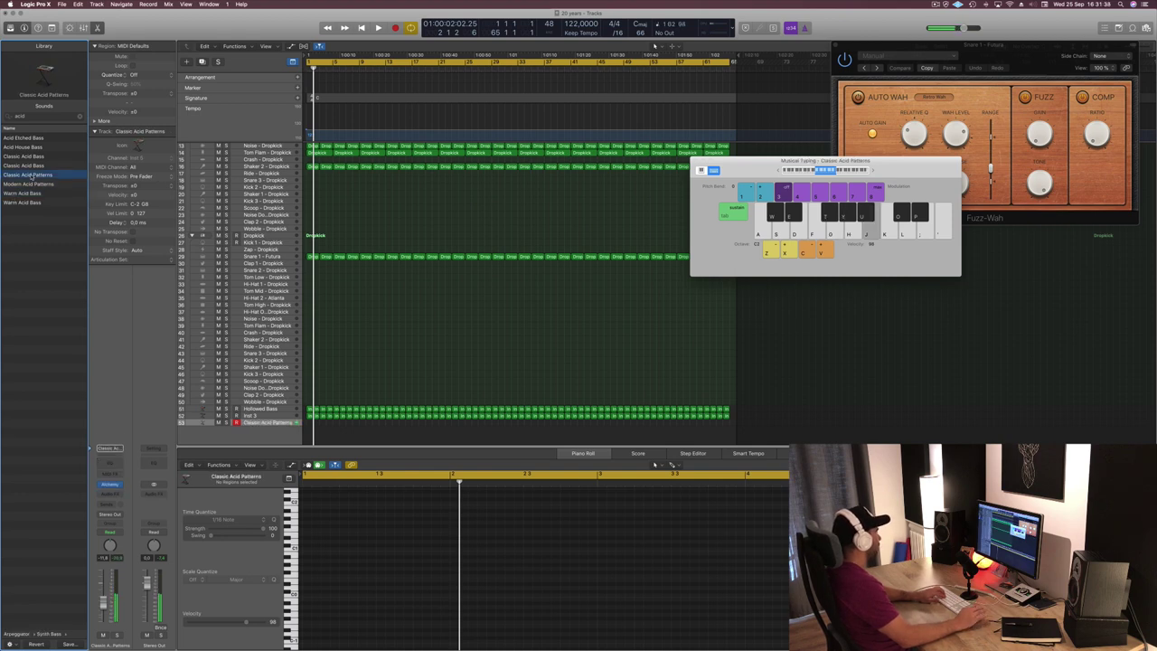
click(27, 157)
key(g)
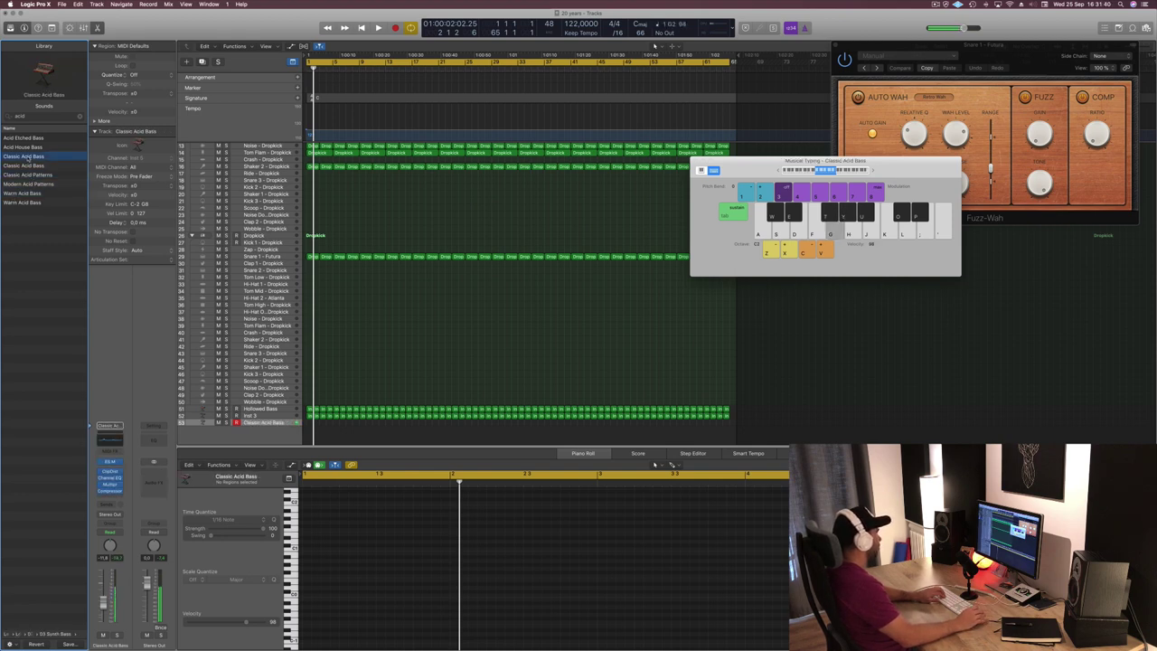
key(h)
key(d)
key(g)
key(h)
click(24, 148)
key(j)
key(g)
click(24, 138)
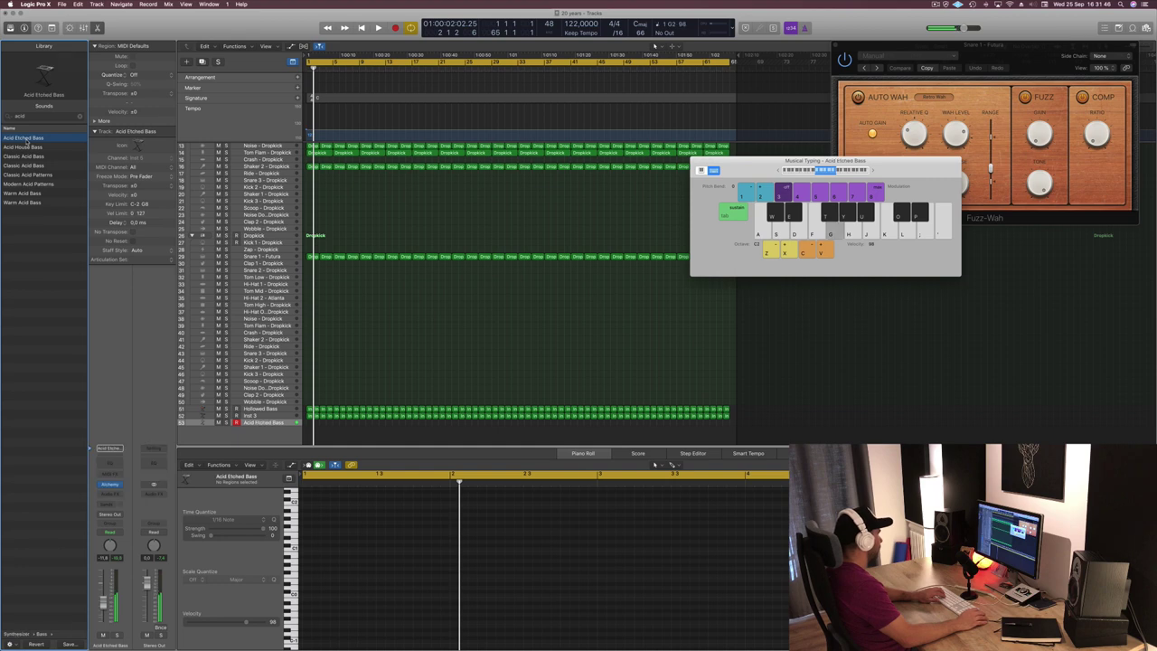
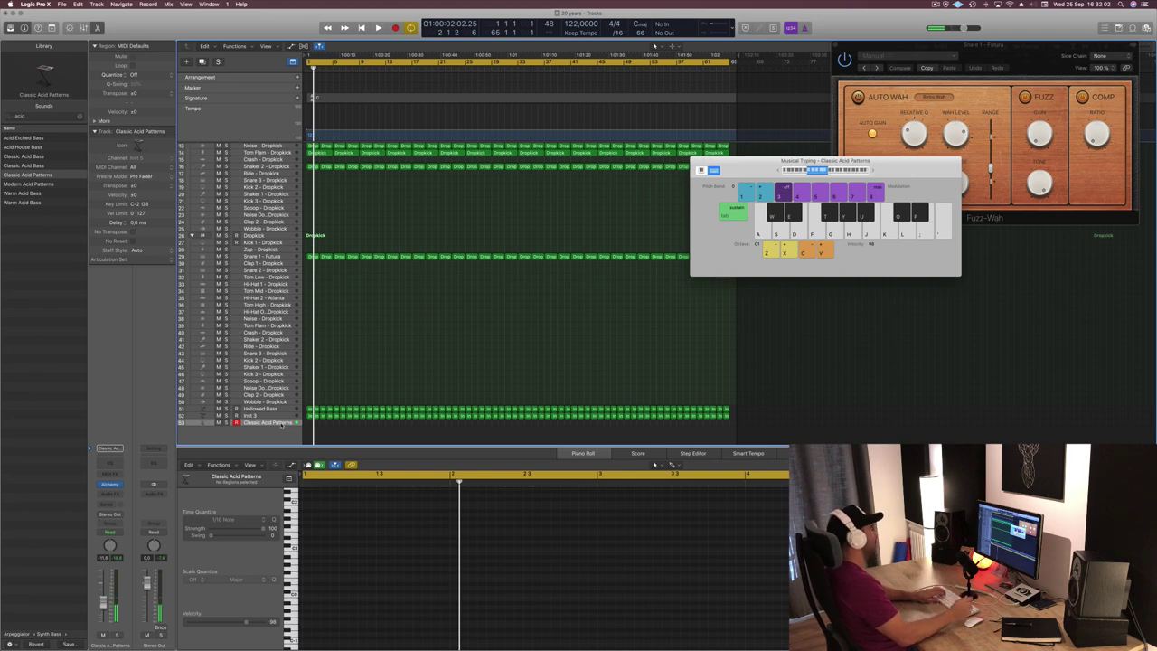
Record a three-note phrase from bar 4 on the Classic Acid Patterns track with Musical Typing over the arrangement.
key(r)
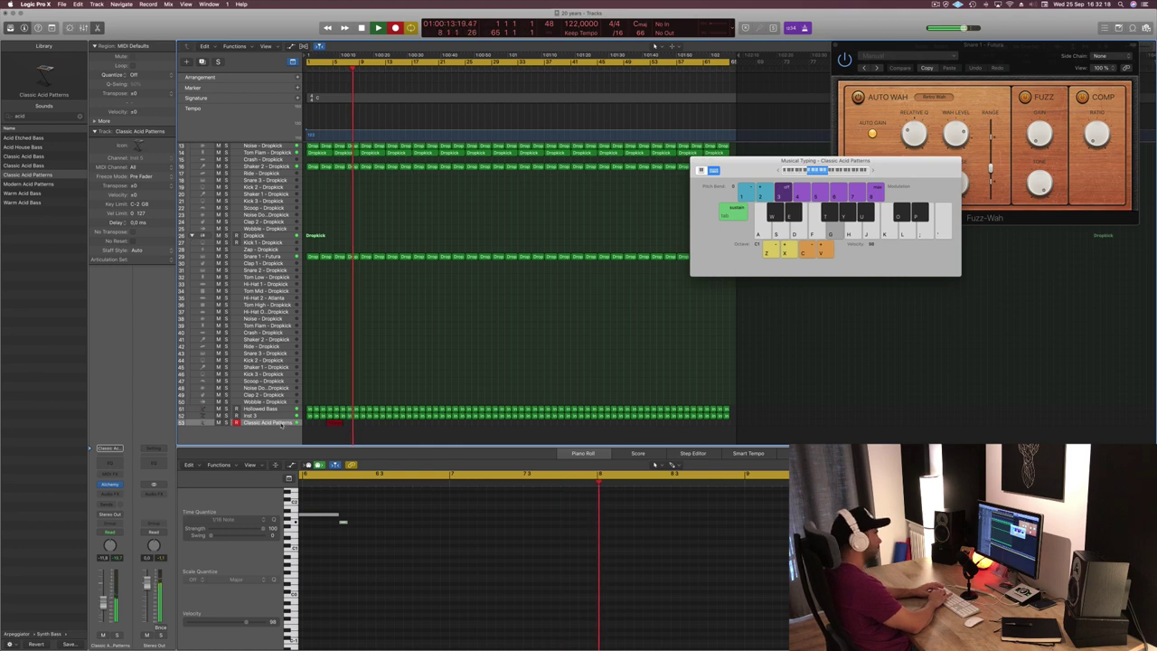
key(d)
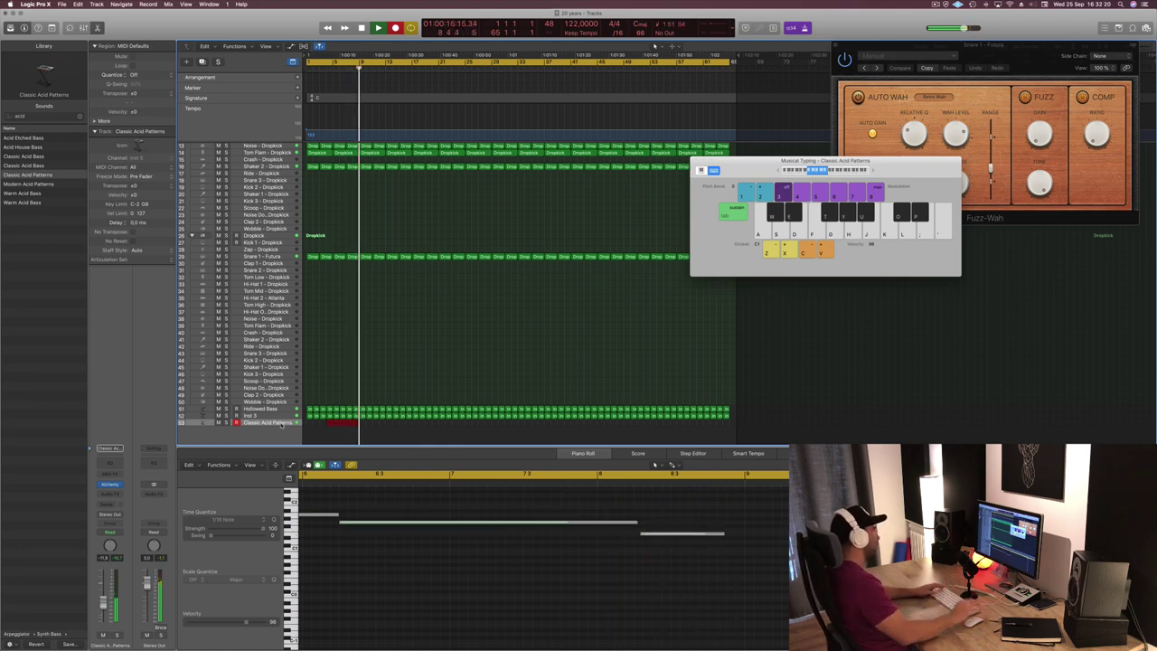
key(space)
Delete the two later notes of the recorded region and keep the first note aligned with the region's start at bar 4.
scroll(423, 533, left, 7)
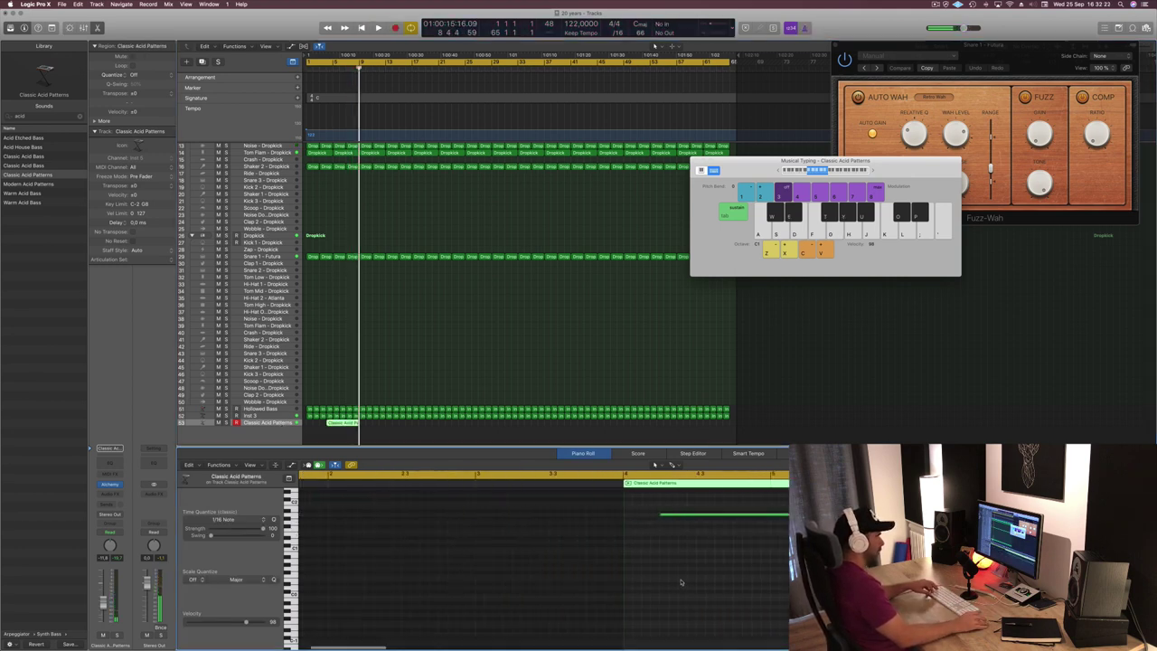
click(682, 579)
scroll(695, 519, right, 2)
drag(689, 518, 786, 553)
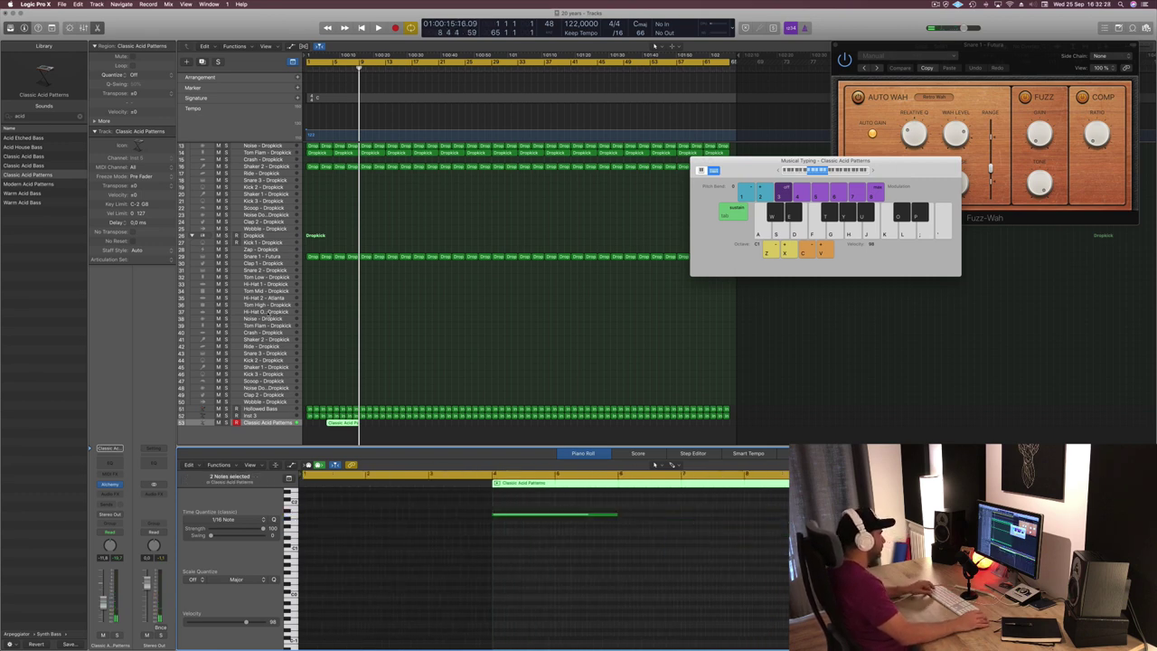
Move the Classic Acid Patterns region to the start of the arrangement at bar 1 and play it back.
drag(343, 425, 319, 425)
key(space)
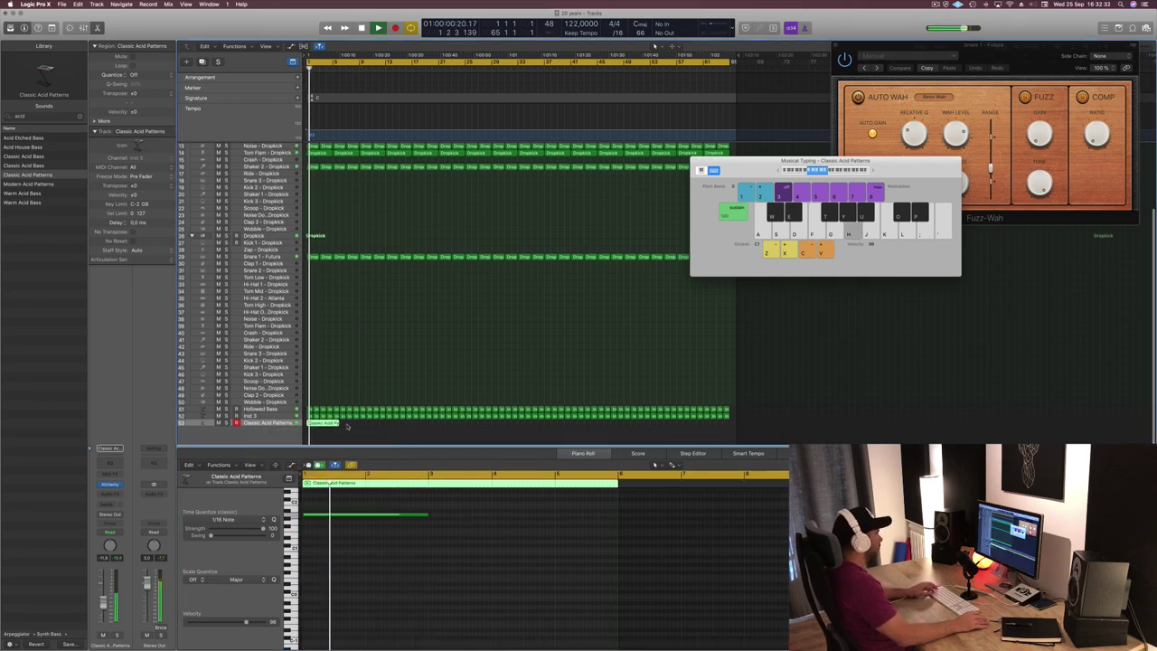
scroll(364, 429, right, 5)
scroll(370, 430, right, 2)
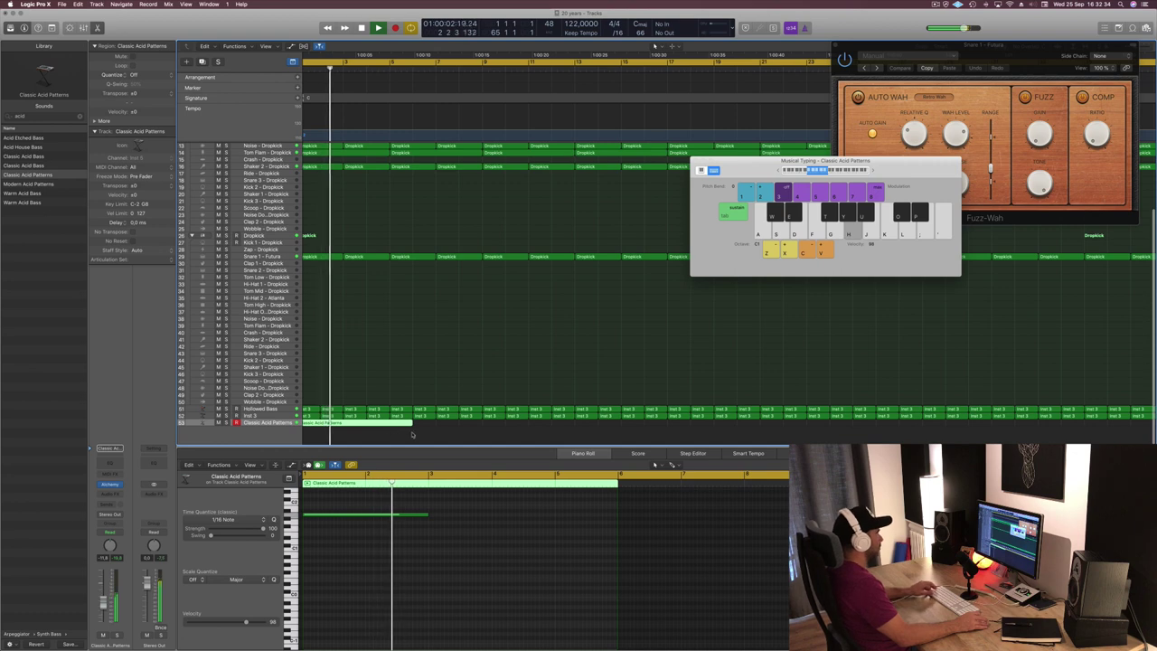
scroll(416, 431, left, 5)
key(space)
Copy the region's first note to bar 3, transpose the copy up two semitones and play the result.
click(394, 517)
drag(367, 516, 493, 519)
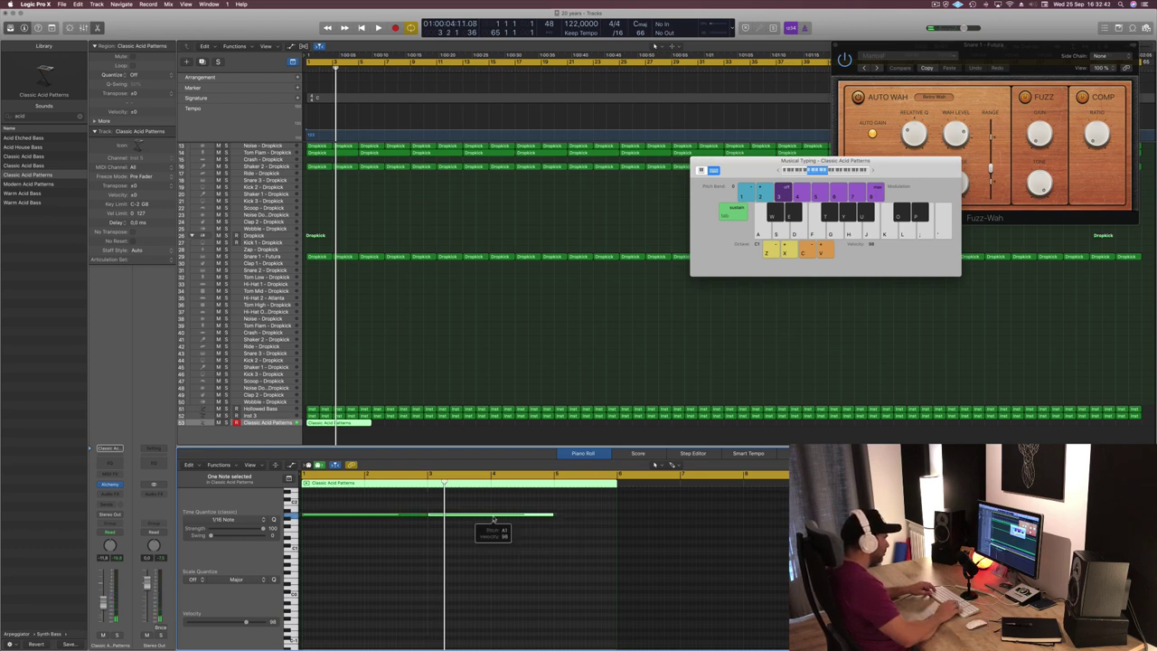
key(alt+Up)
key(space)
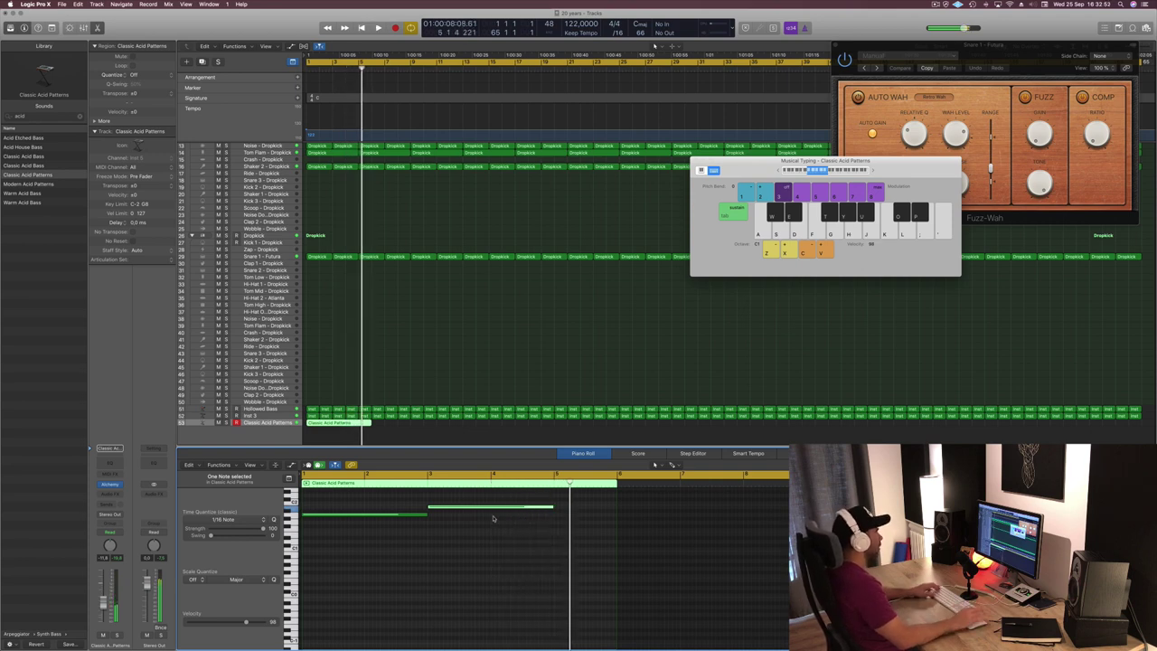
Split the Classic Acid Patterns region at bar 5 with crossing notes split, and remove the leftover end piece.
double_click(360, 423)
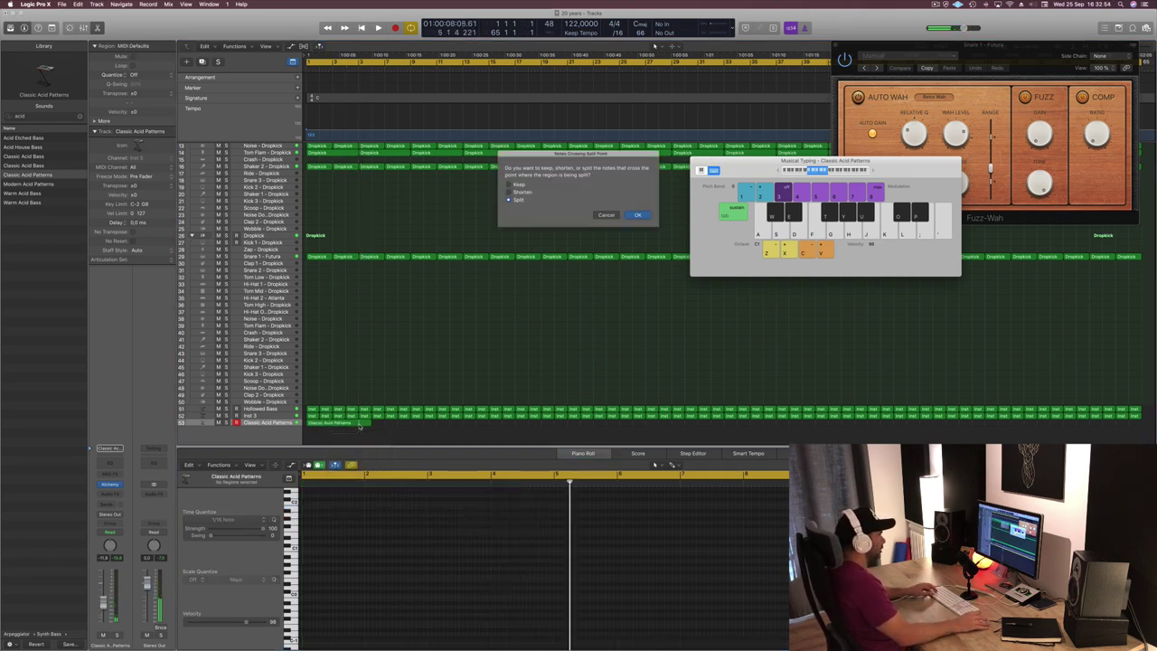
click(637, 214)
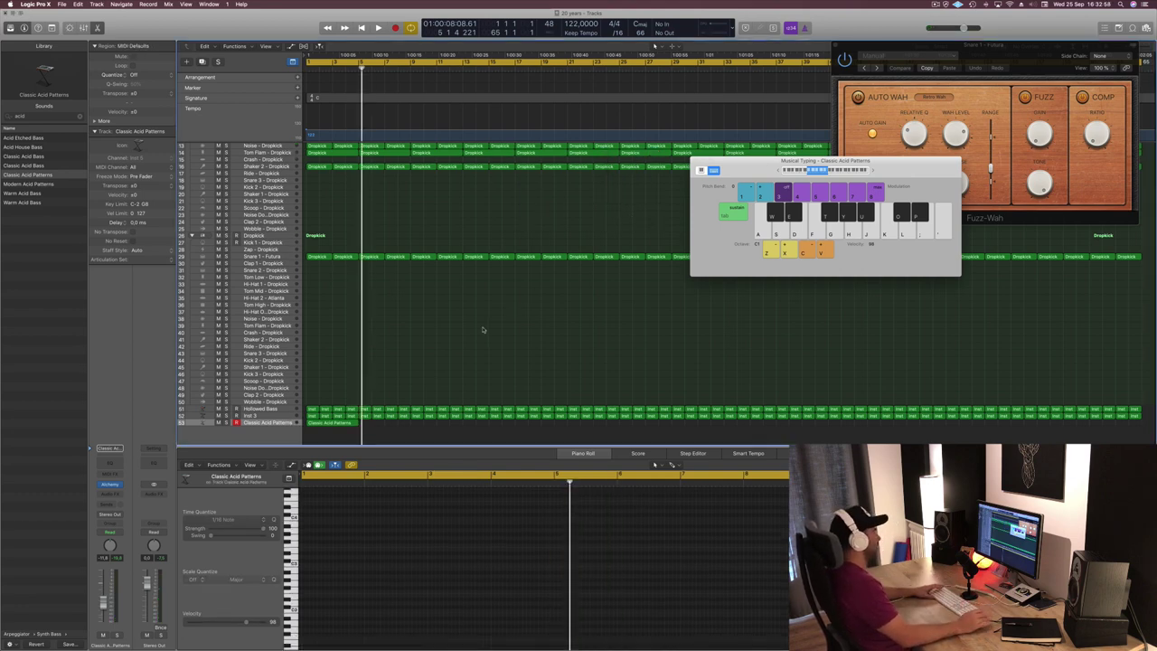
Play the Classic Acid Patterns track from the start and open its Alchemy instrument, placing the window over the middle of the arrangement.
key(Return)
click(263, 423)
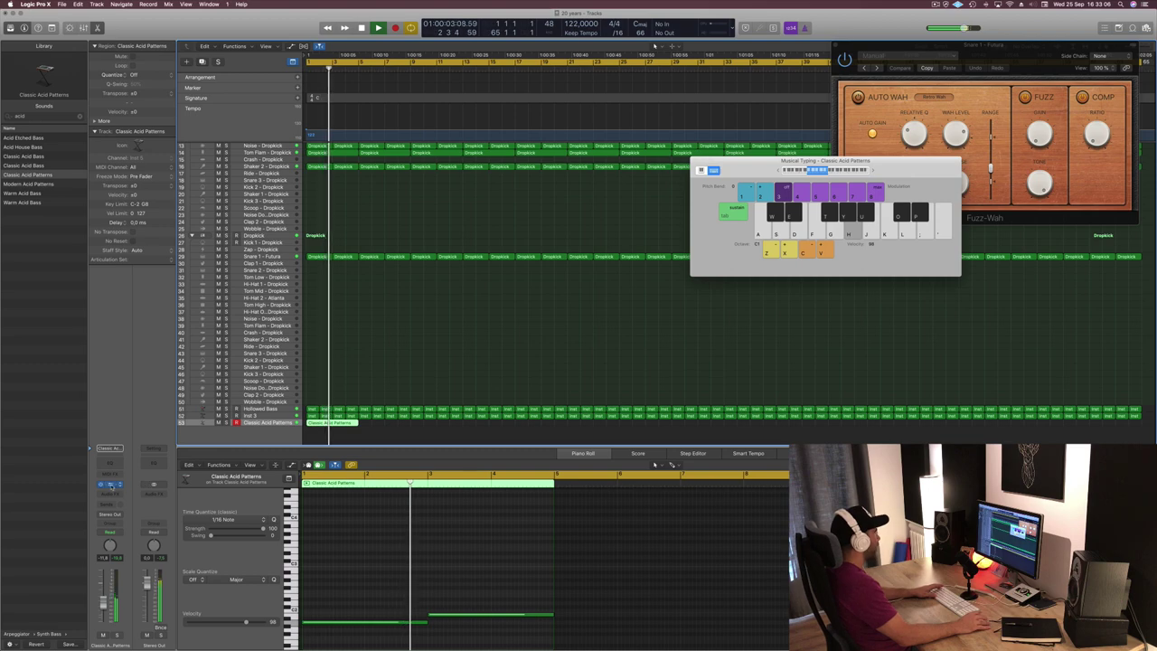
click(109, 484)
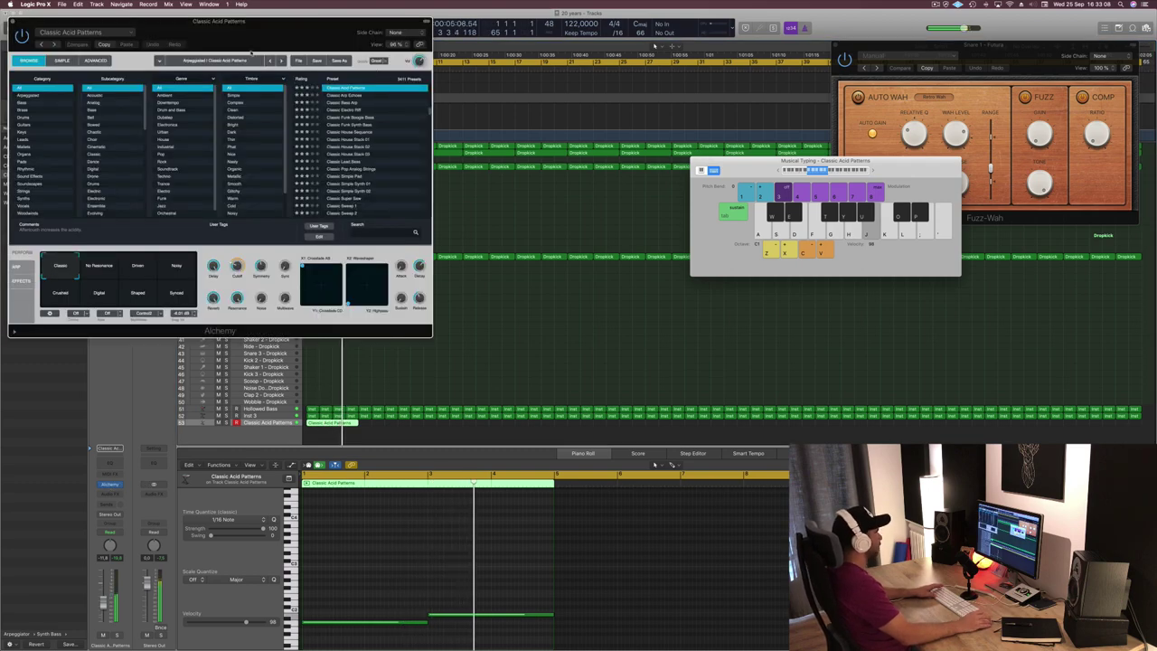
drag(276, 32, 781, 96)
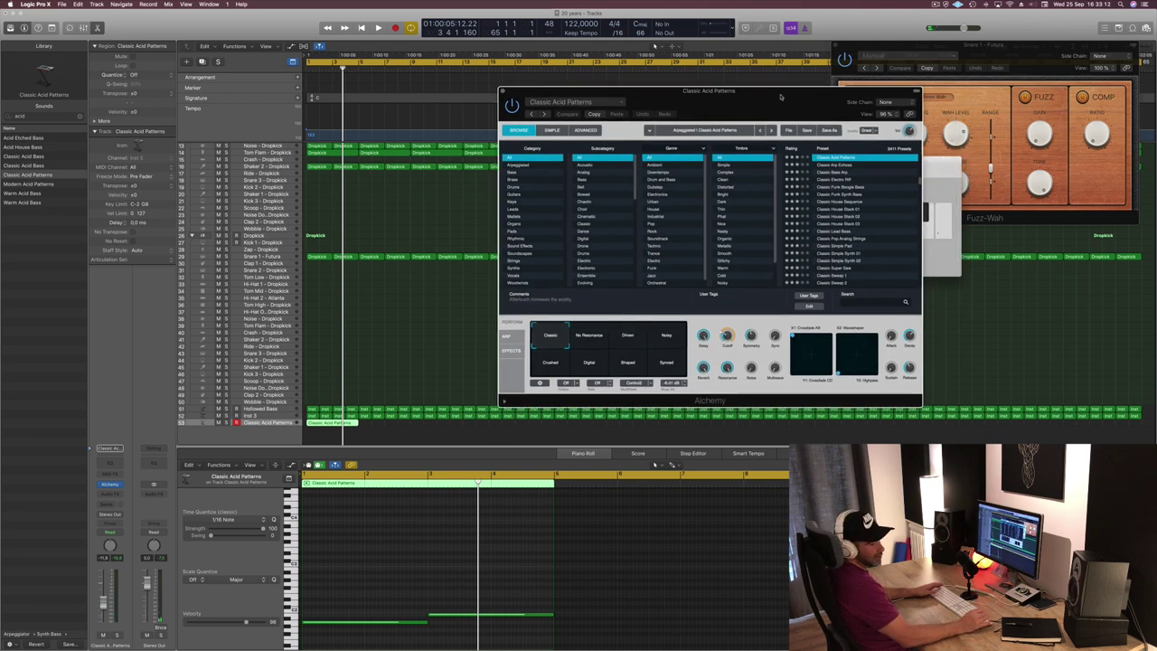
key(space)
drag(781, 97, 684, 100)
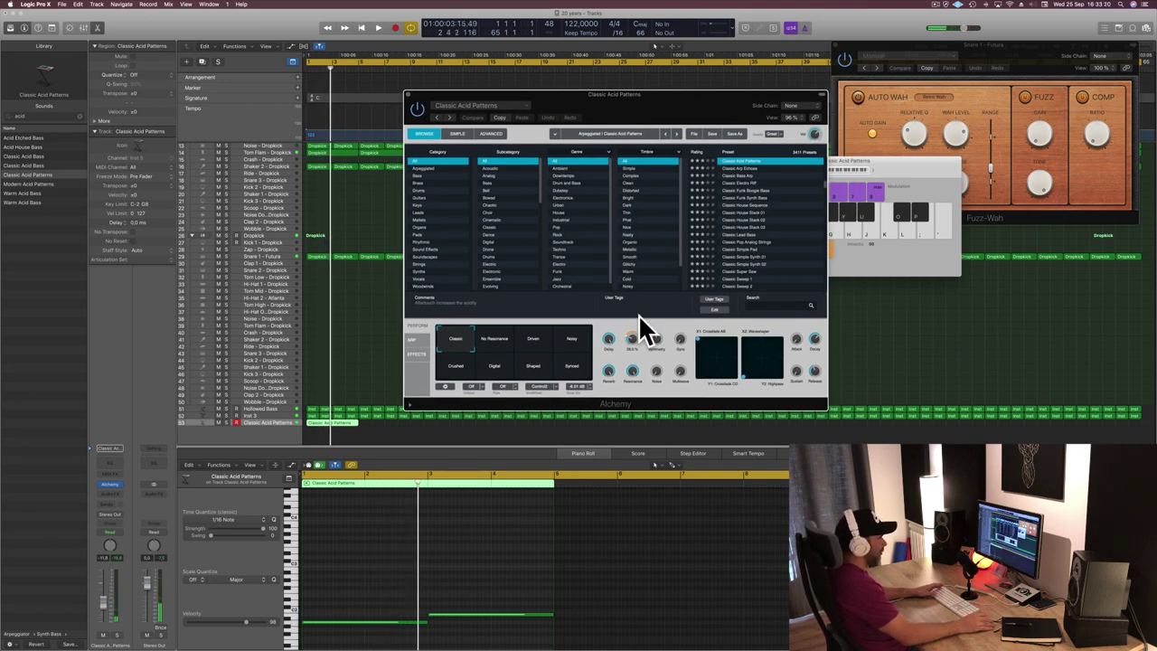
Audition Alchemy's No Resonance, Driven, Noisy, Crushed, Digital, Shaped and Synced snapshots during playback.
click(492, 340)
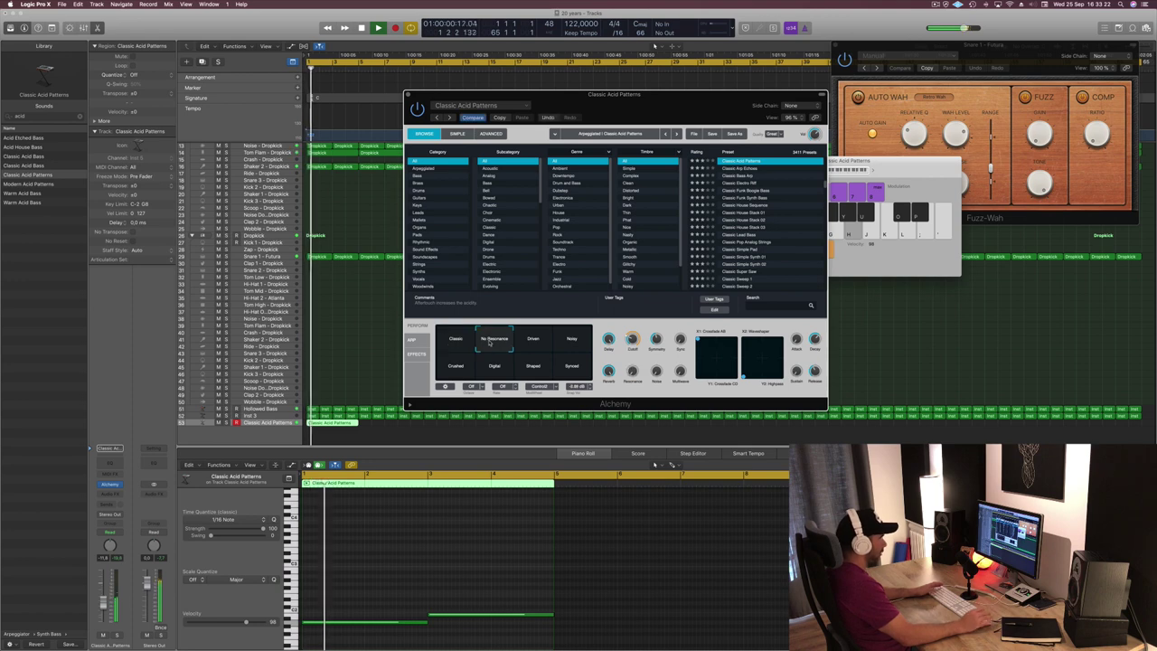
click(534, 343)
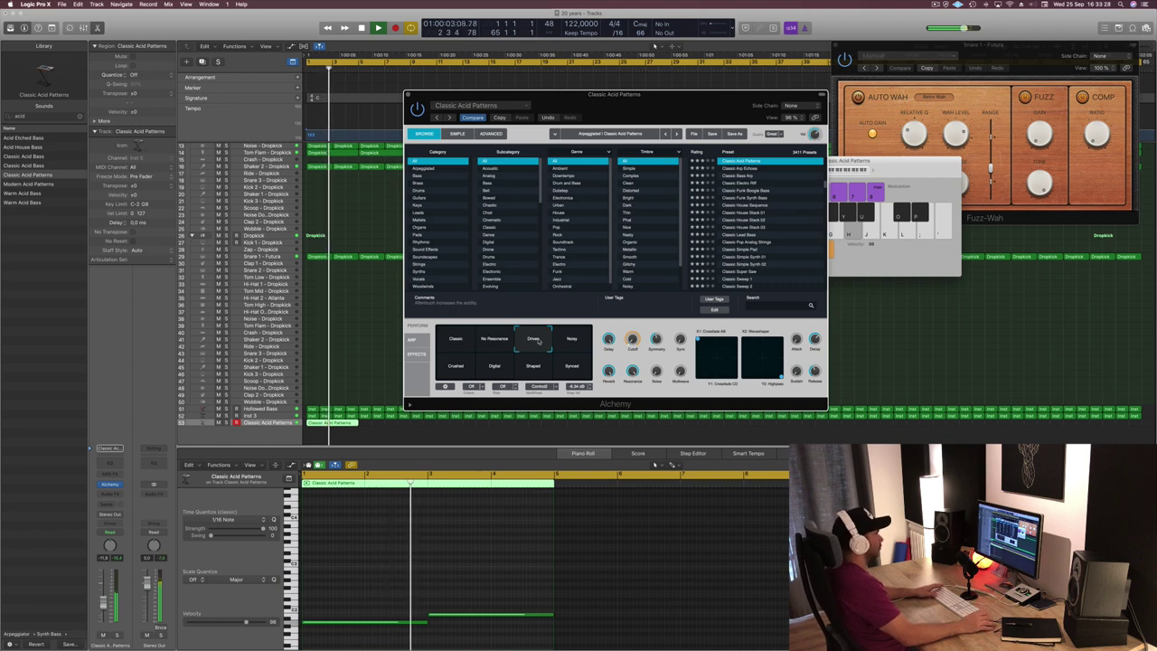
click(579, 342)
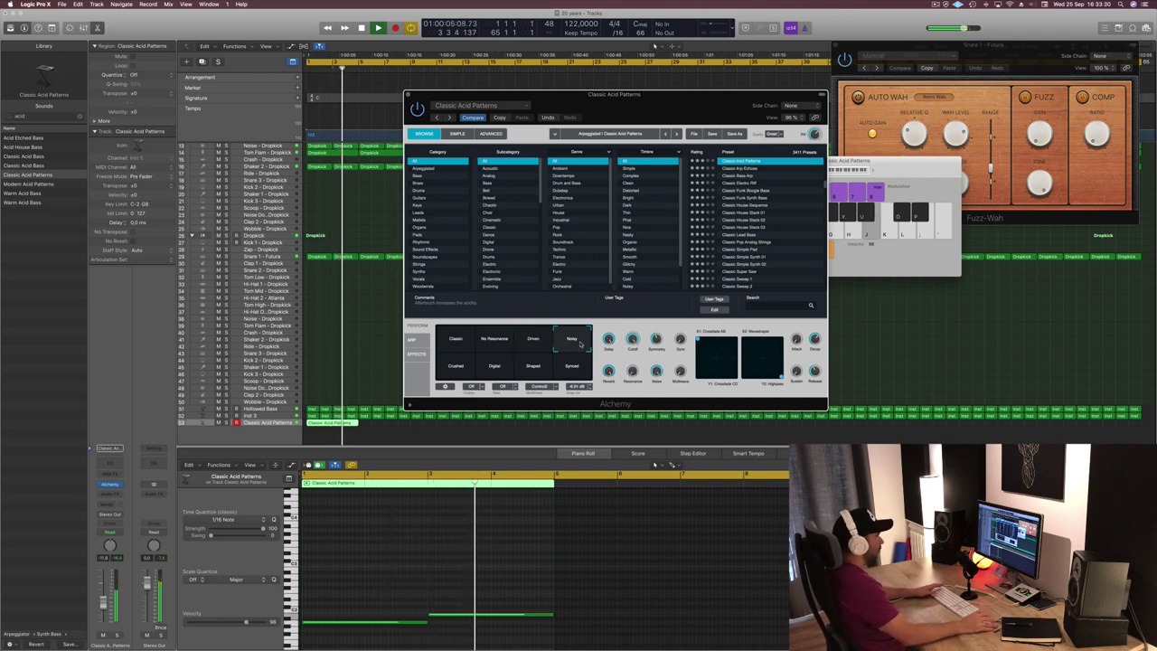
click(456, 370)
key(Return)
click(494, 366)
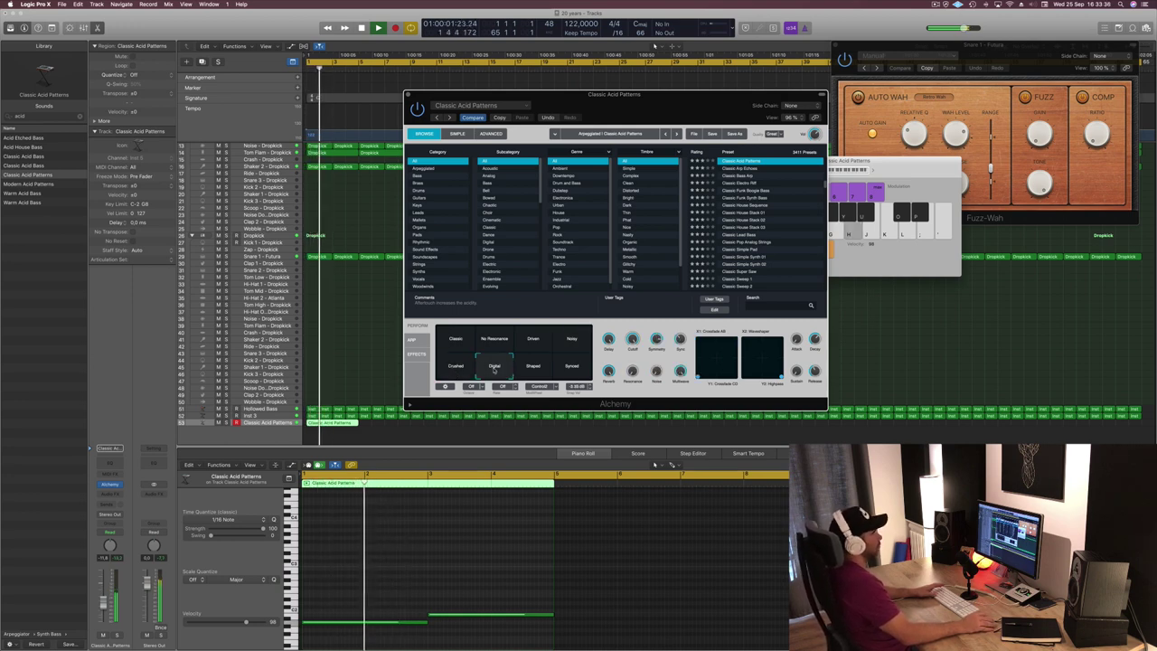
click(530, 367)
click(573, 368)
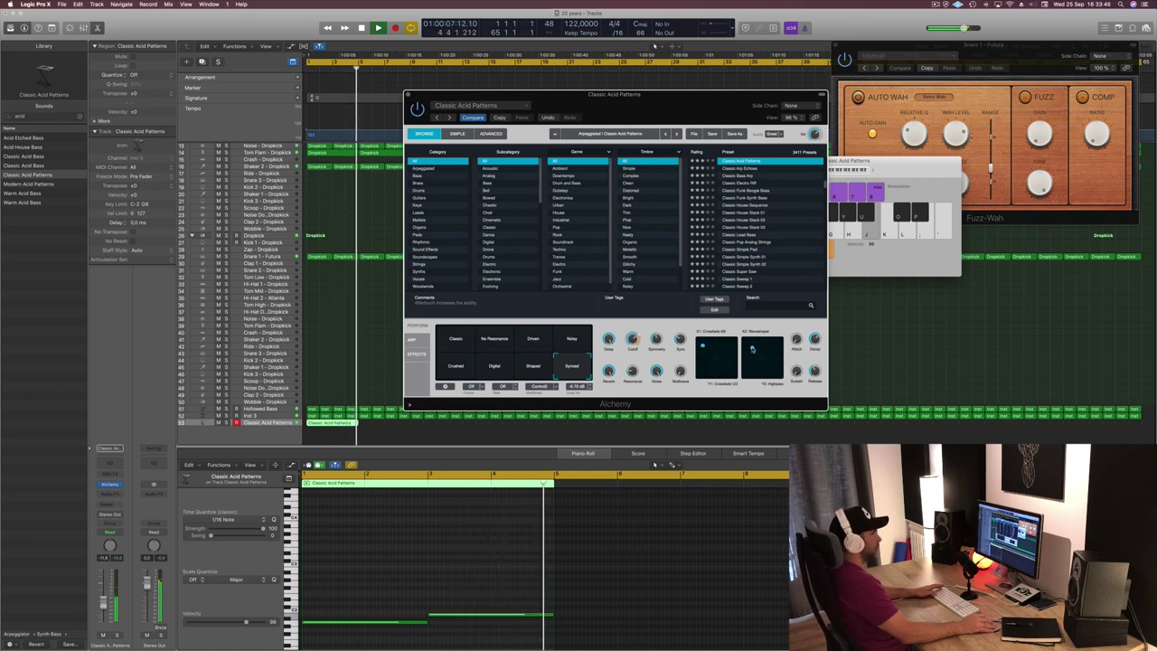
Compare the No Resonance snapshot, settle on Noisy and move the Alchemy window clear of the region.
click(498, 341)
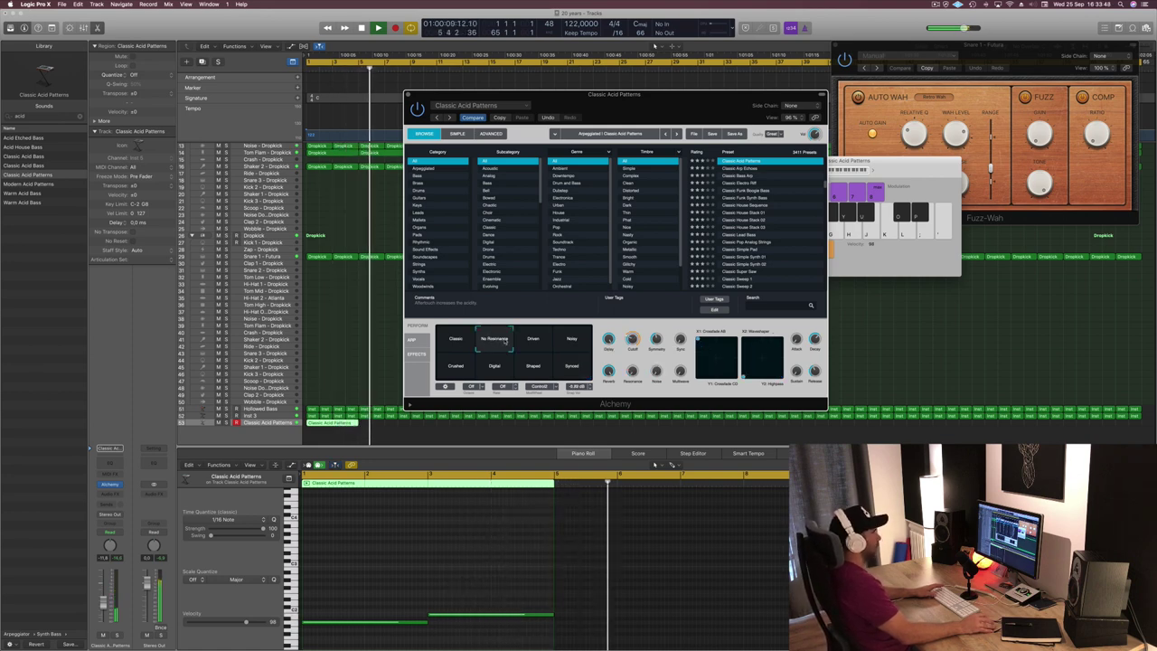
click(570, 339)
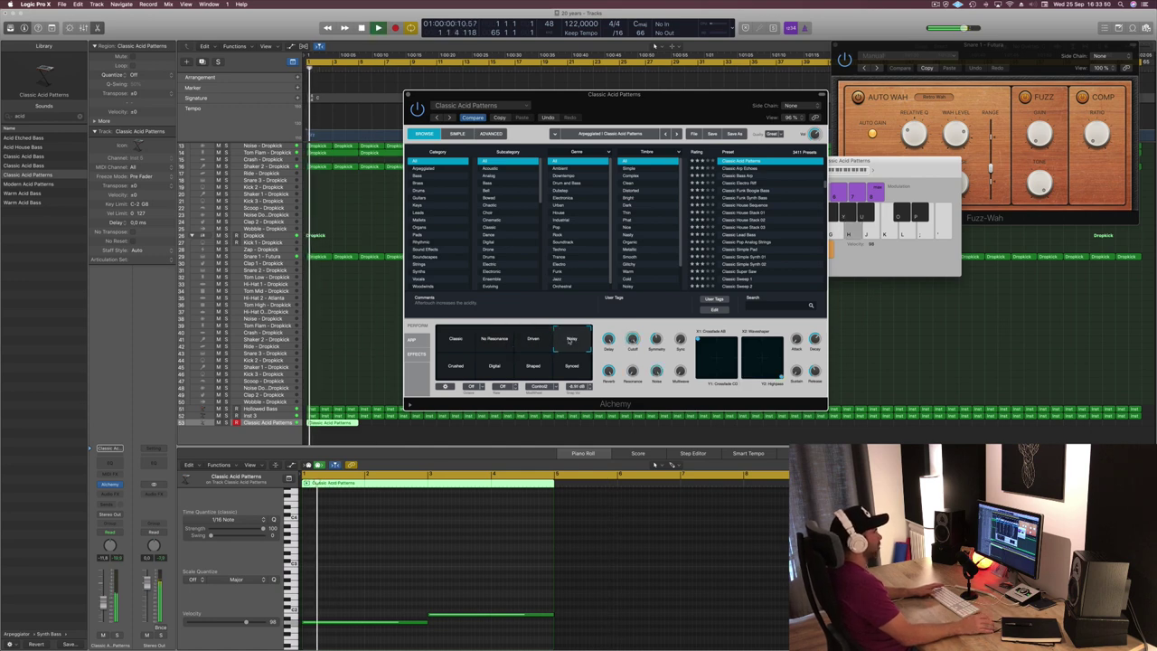
drag(707, 98, 899, 25)
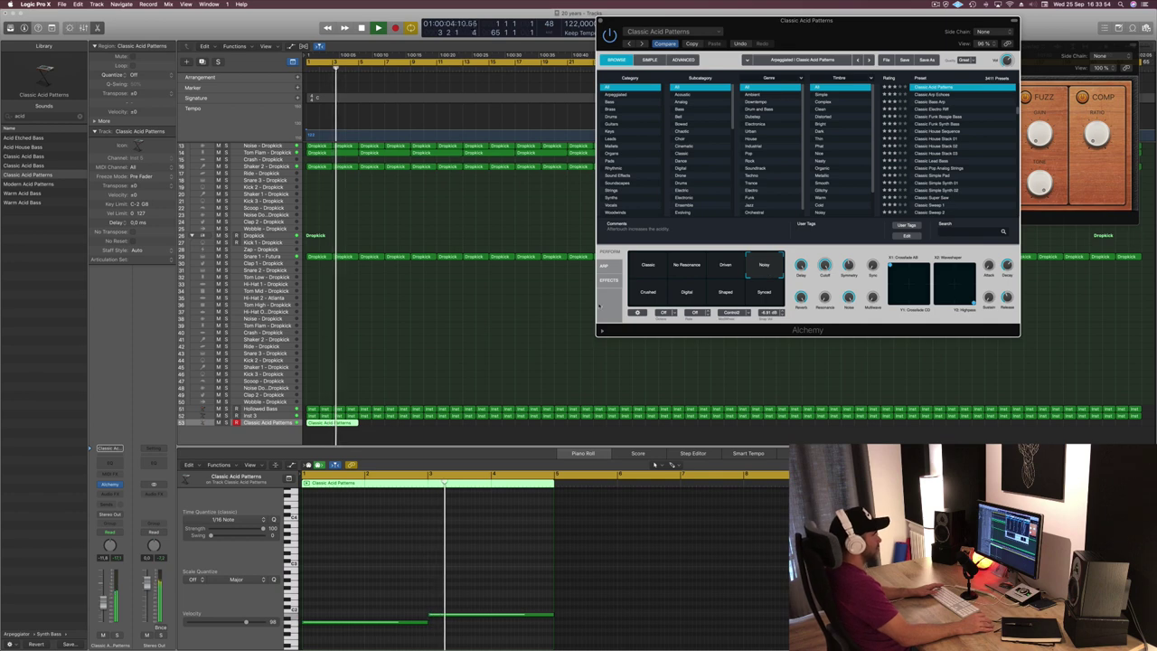
Delete the transposed second note and extend the first note to the end of the region at bar 5.
click(476, 615)
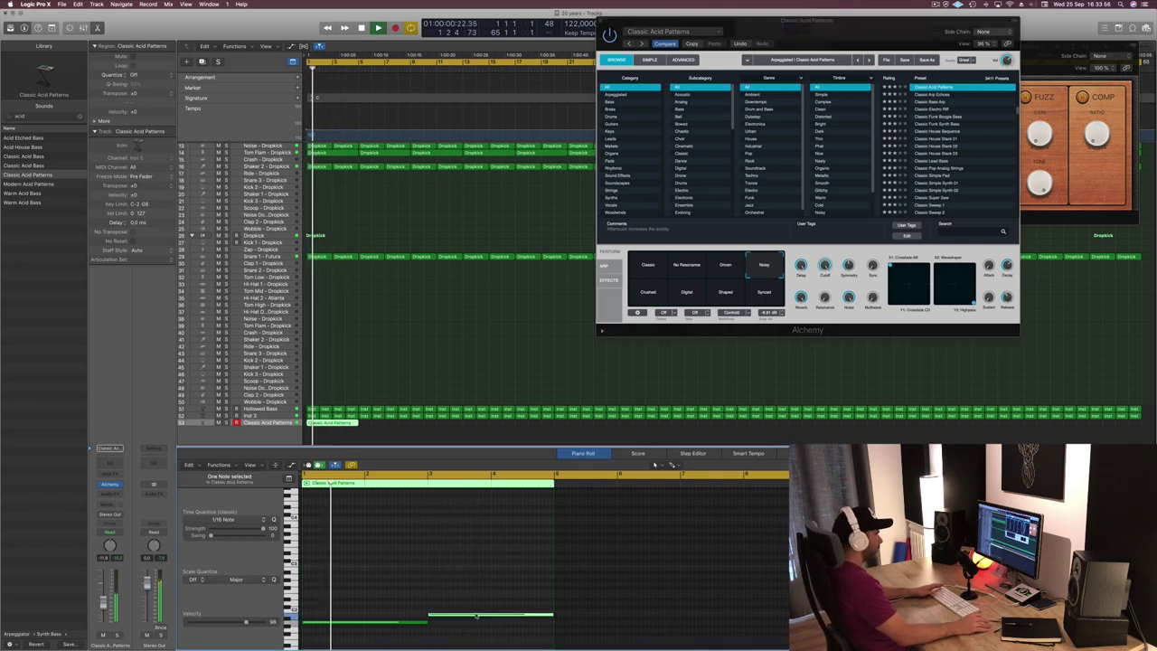
key(Delete)
key(space)
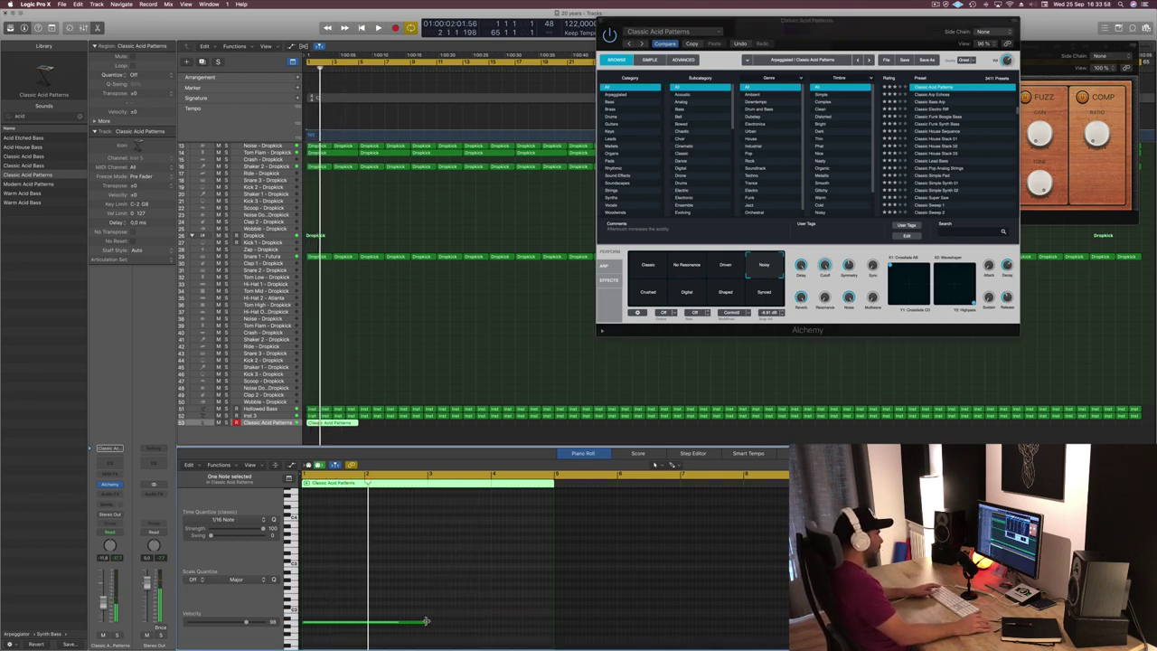
drag(425, 621, 522, 621)
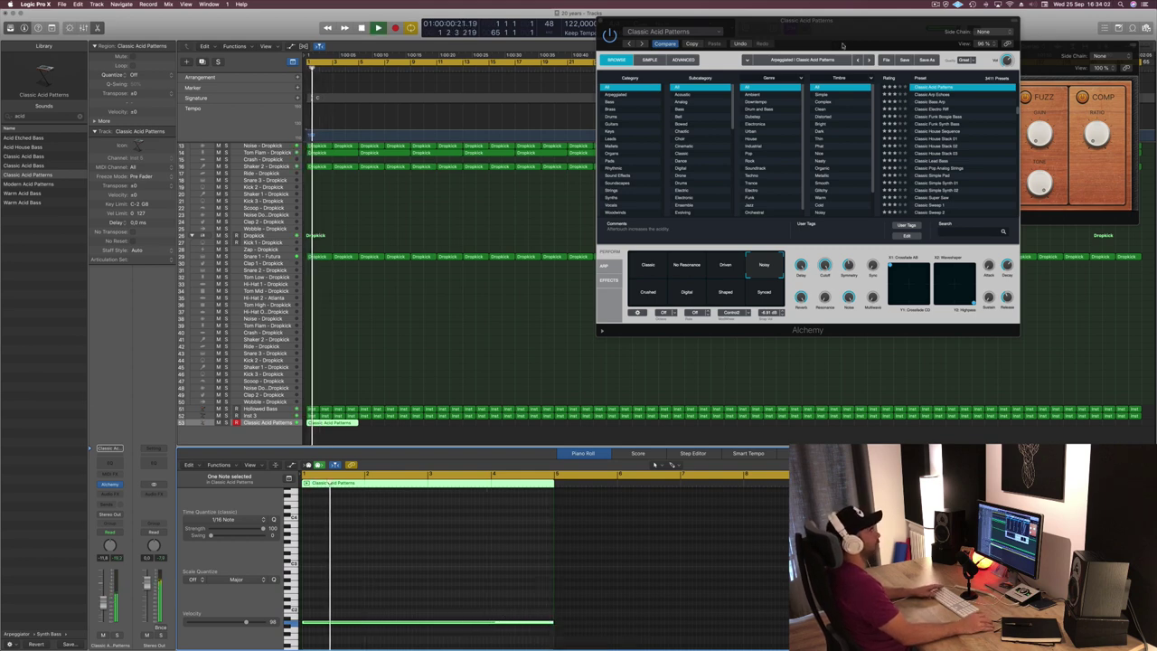
Close the Alchemy window and move the Musical Typing keyboard away from the arrangement's middle.
drag(614, 19, 530, 58)
click(516, 58)
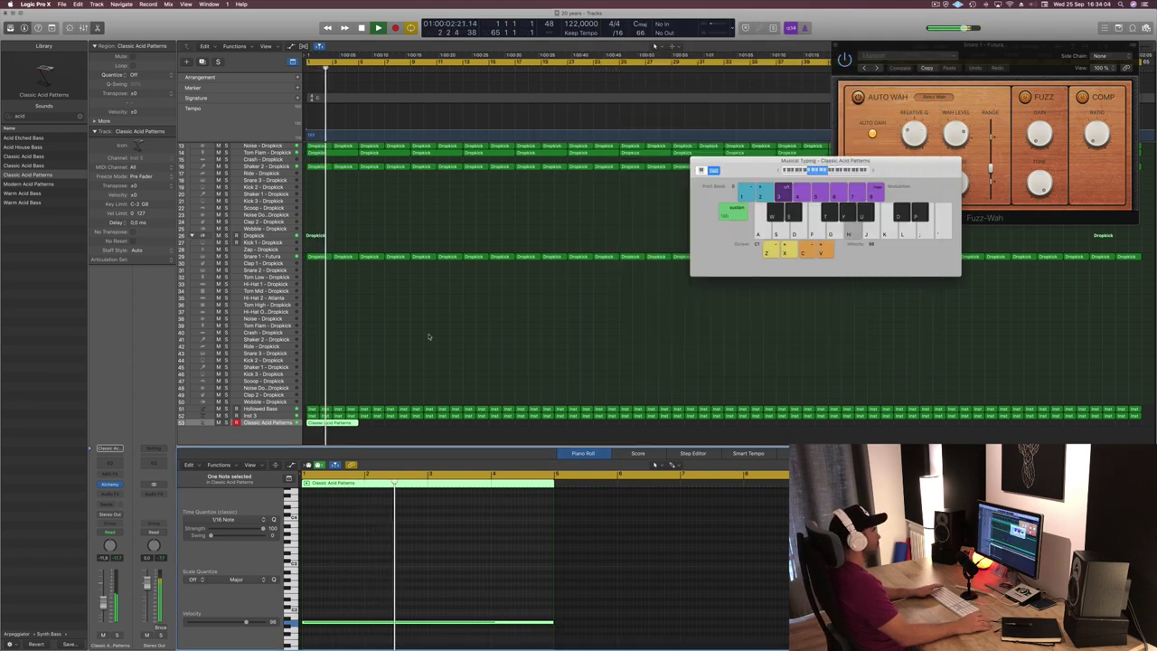
drag(746, 159, 783, 138)
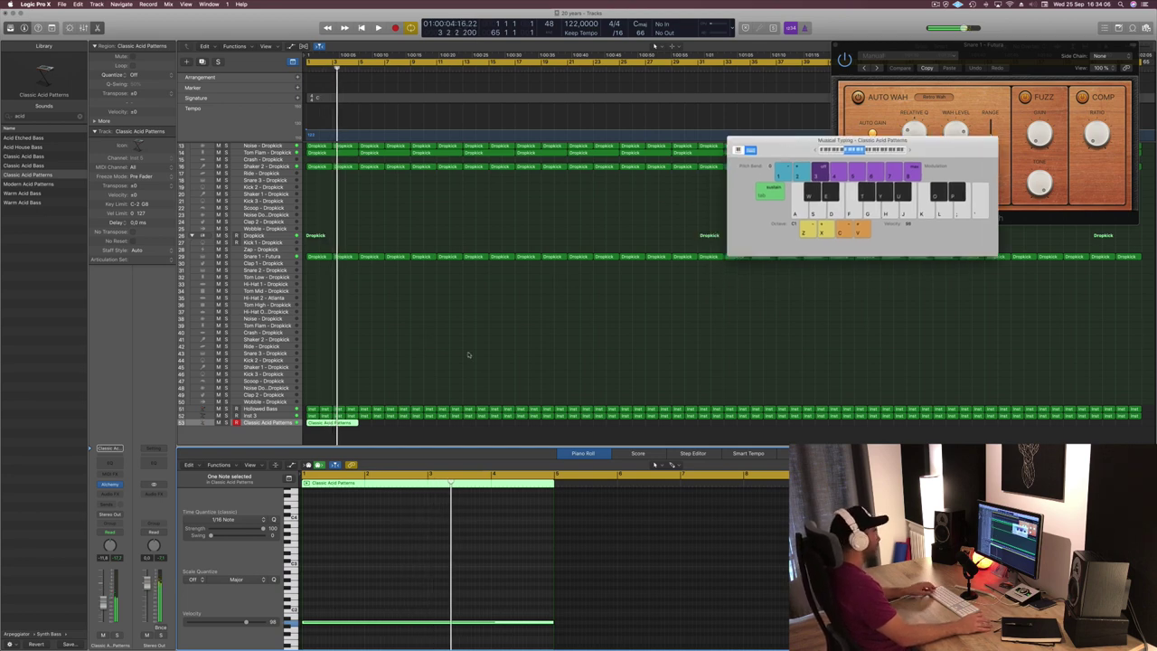
Copy the Classic Acid Patterns region until four in a row reach bar 17, and play the result.
drag(340, 423, 428, 425)
key(space)
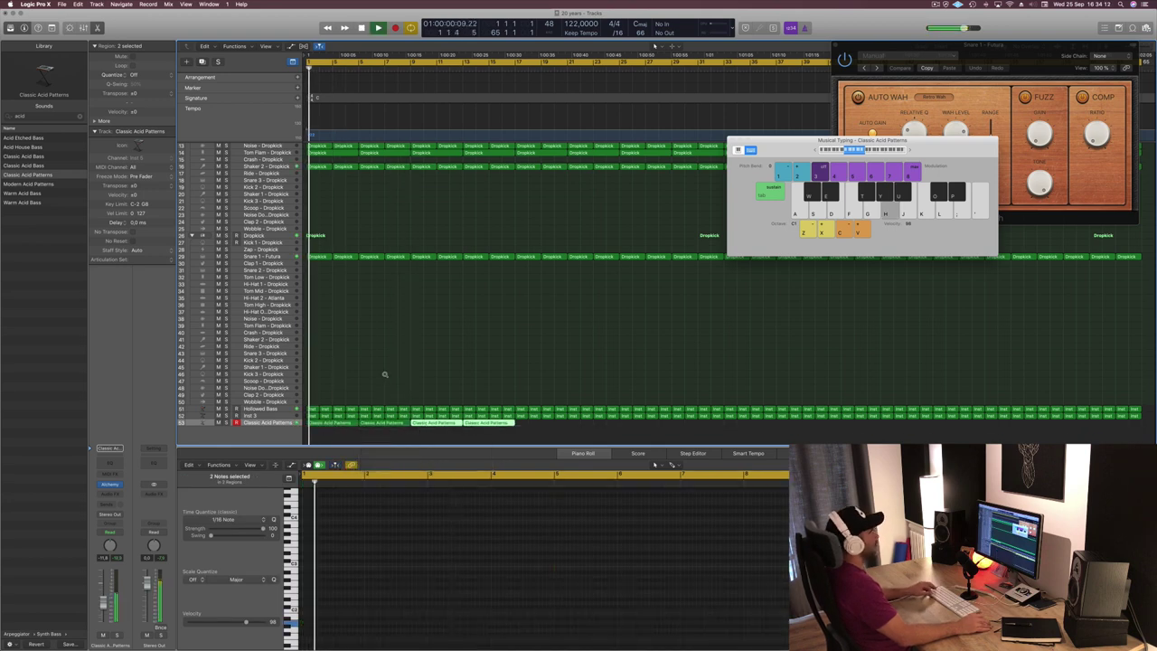
drag(796, 146, 566, 103)
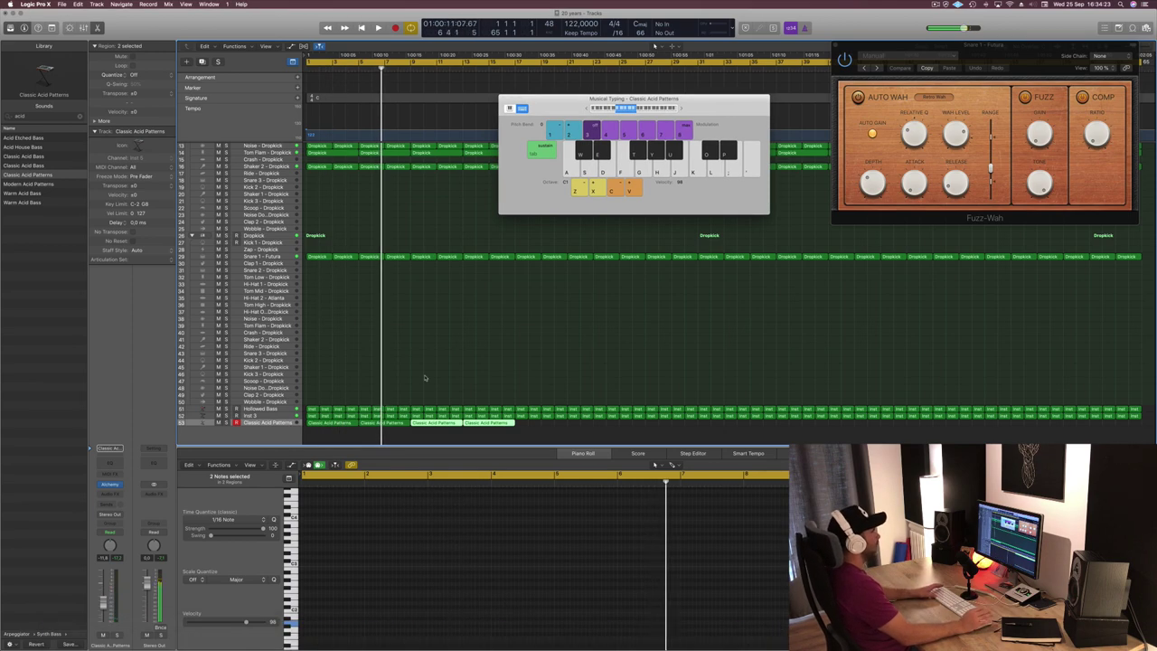
click(458, 368)
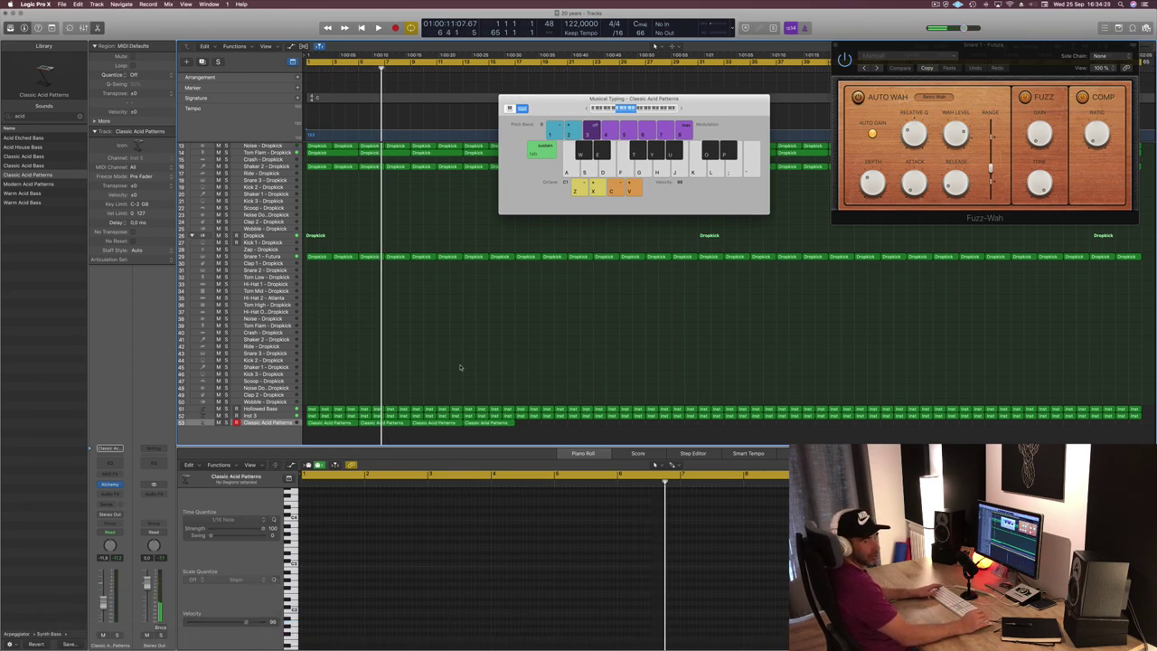
key(space)
drag(562, 108, 896, 121)
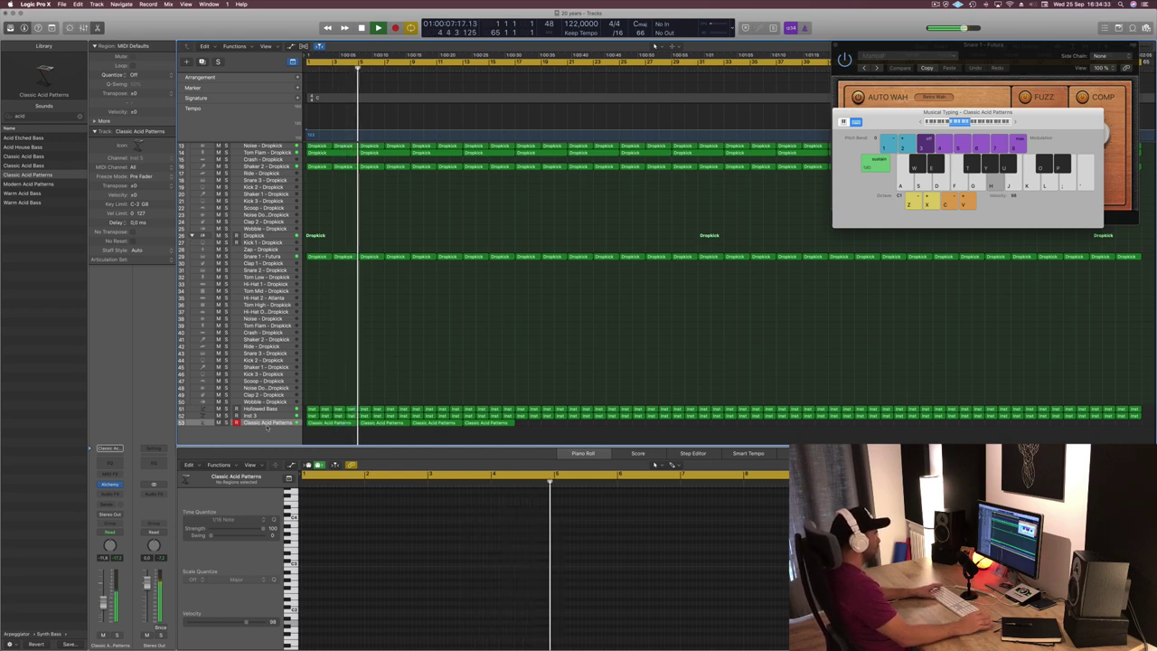
key(space)
Replay the part from the start and delete the three copied Classic Acid Patterns regions after bar 5.
click(366, 424)
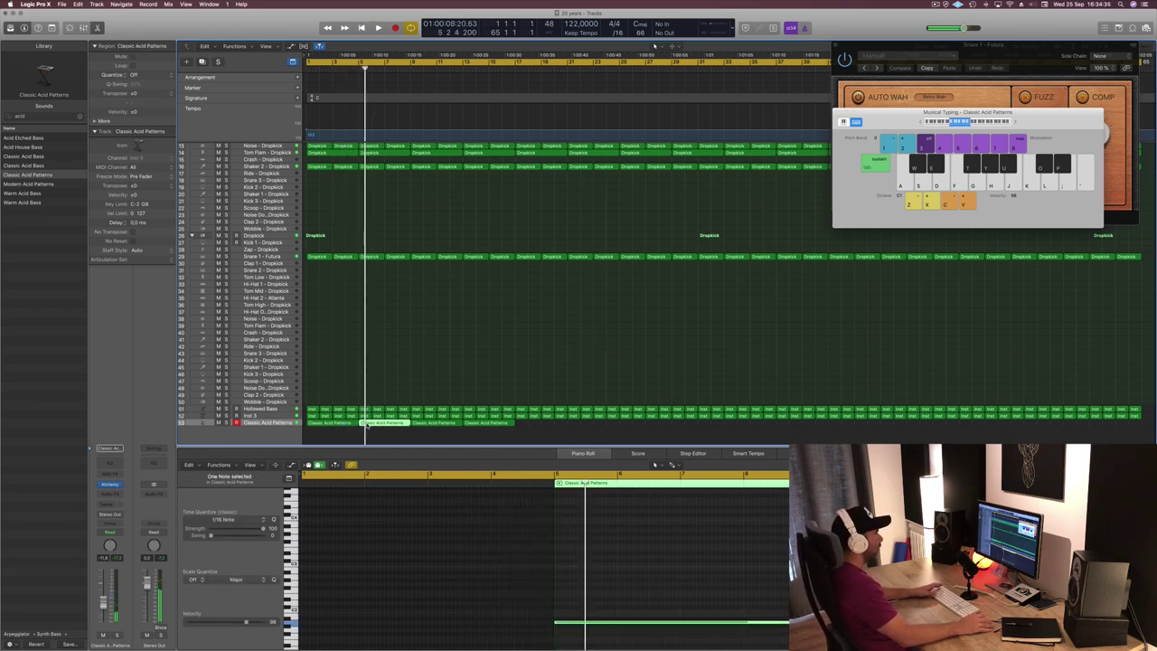
key(space)
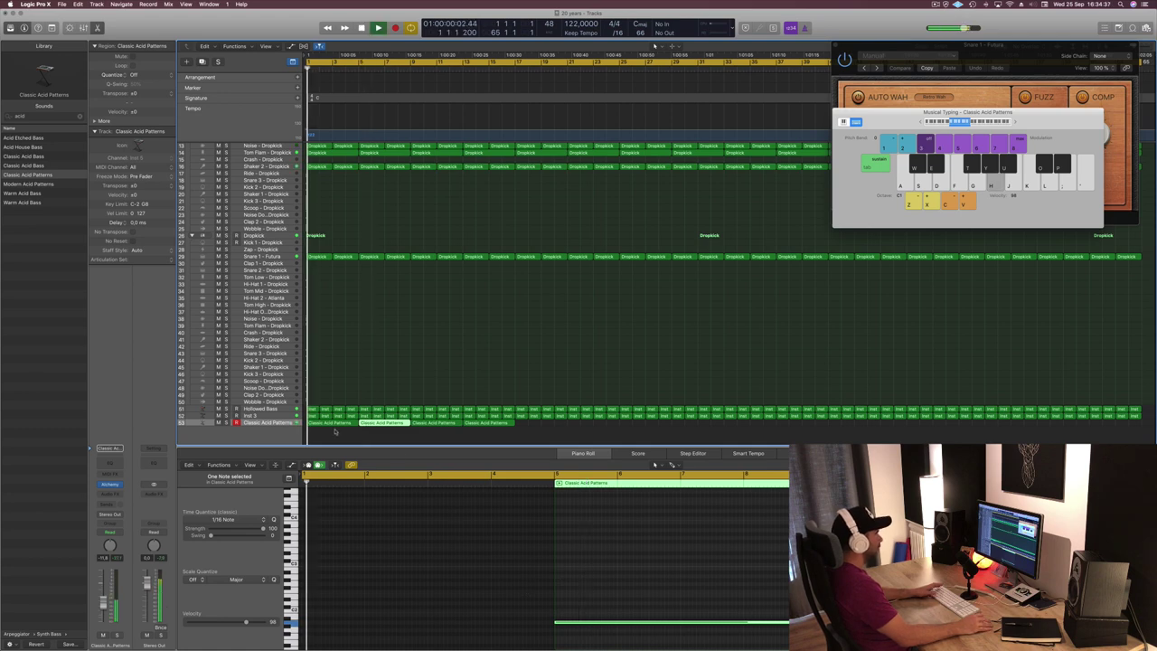
click(354, 431)
click(352, 417)
click(348, 423)
drag(554, 432, 374, 422)
key(Delete)
Copy the remaining Classic Acid Patterns region to fill bars 5 to 17 and play from the start.
click(329, 423)
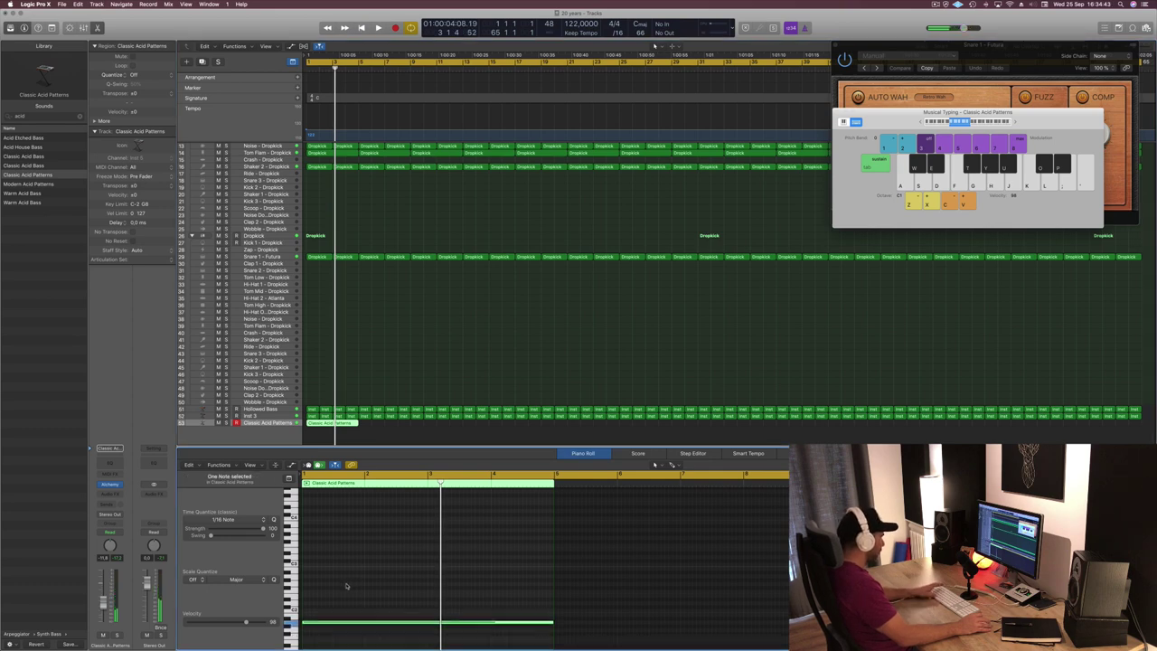
alt+drag(341, 423, 455, 431)
click(340, 426)
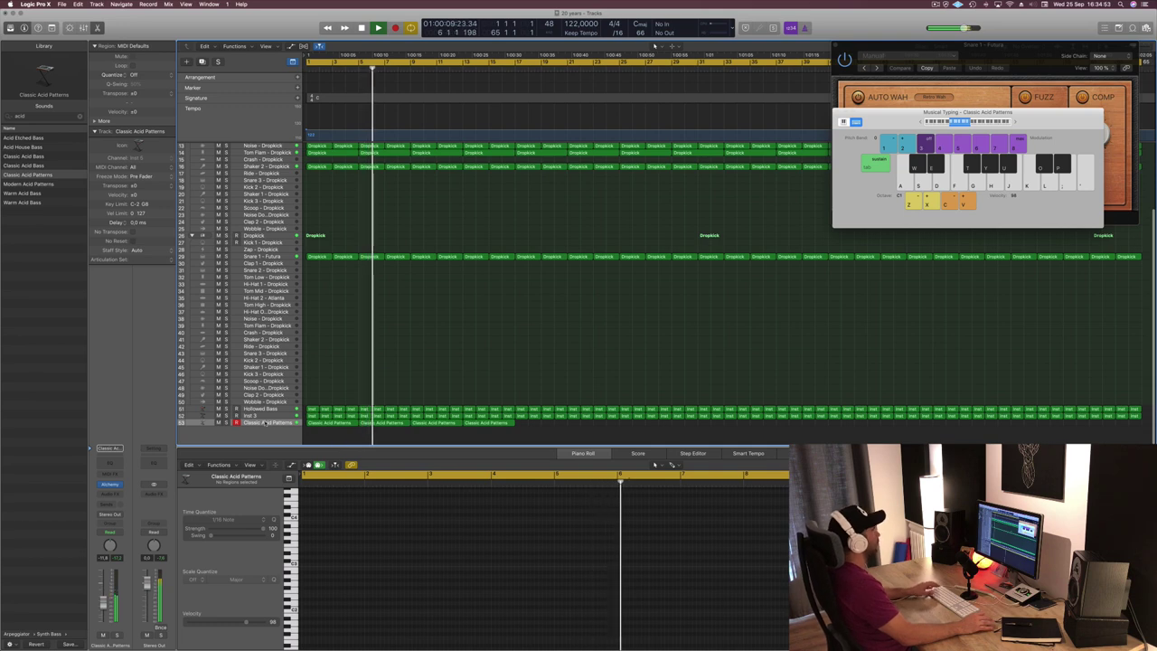
key(Return)
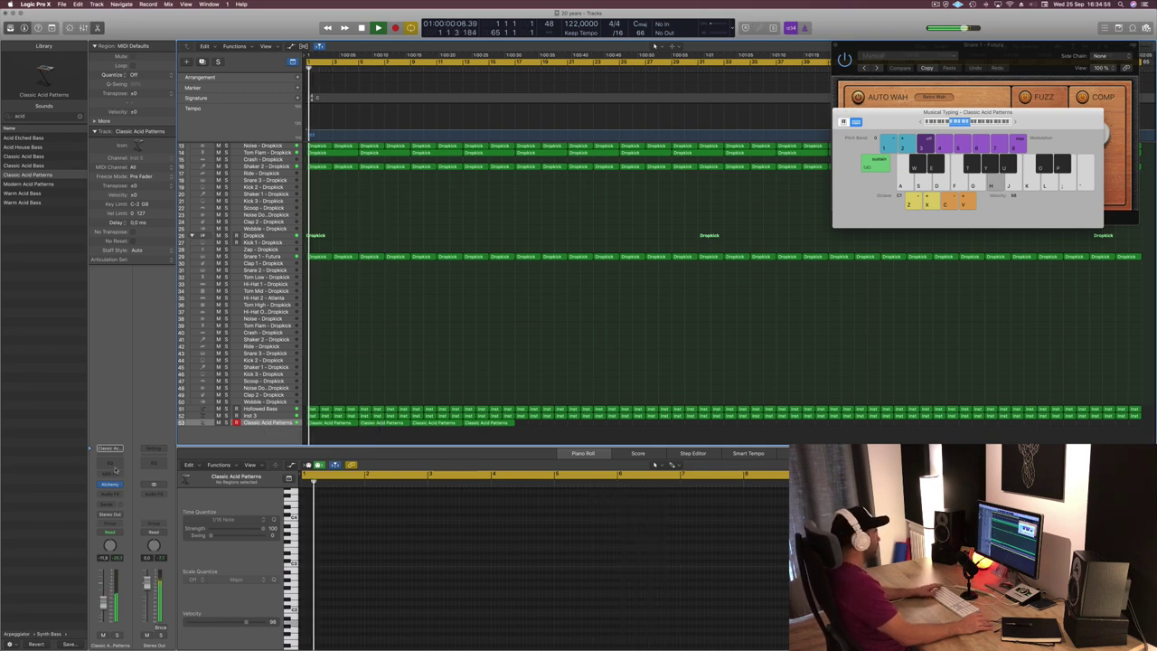
Add a Channel EQ to the Classic Acid Patterns track with a 162 Hz low cut and a +1.5 dB low shelf at 640 Hz.
click(109, 459)
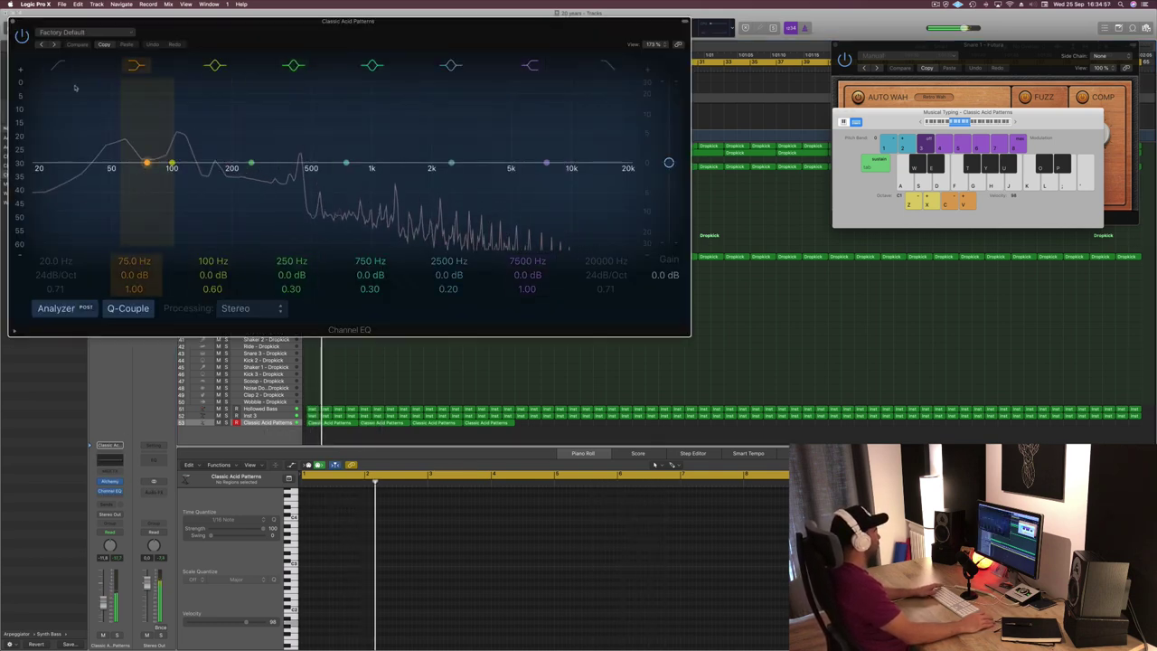
click(52, 69)
drag(148, 162, 333, 158)
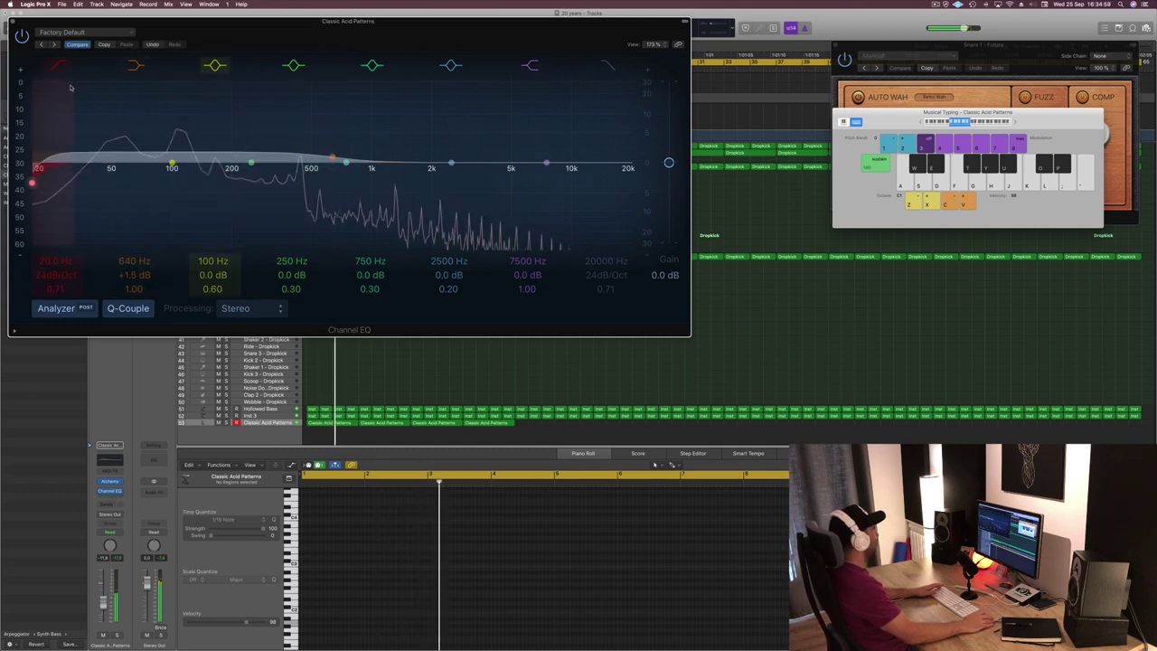
mouse_move(35, 181)
mouse_down()
mouse_move(258, 177)
mouse_move(245, 178)
mouse_up()
drag(328, 48, 511, 116)
click(197, 90)
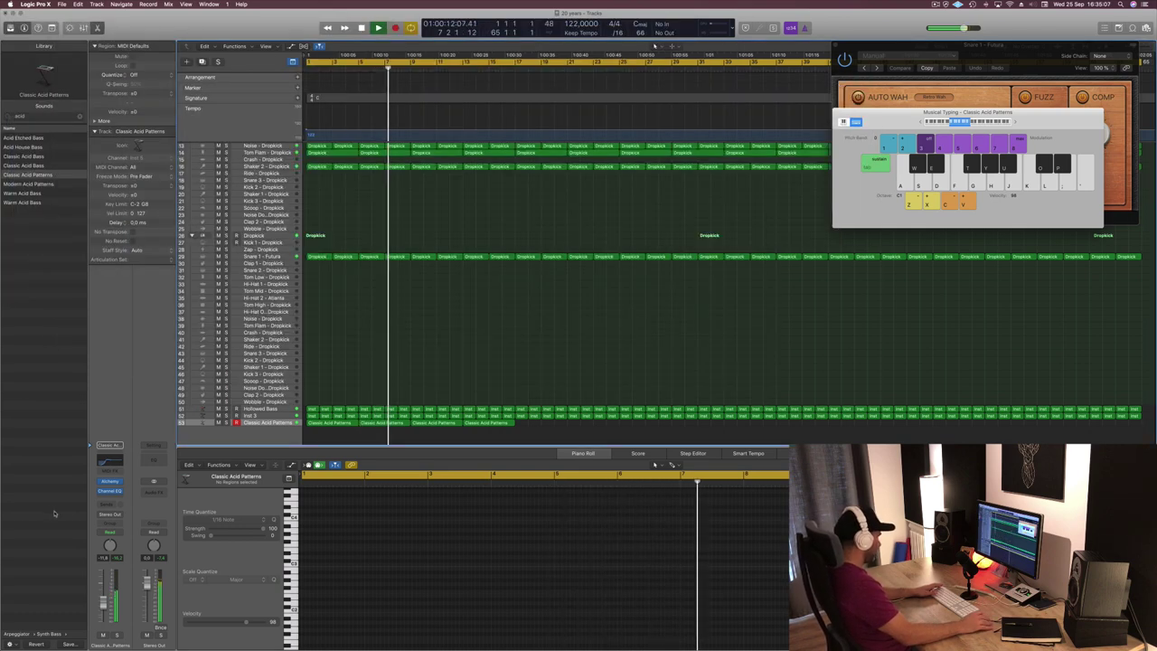
Enable the Channel EQ's high cut at 1080 Hz with a 48 dB/Oct slope and 0.98 Q, and close the window.
click(113, 462)
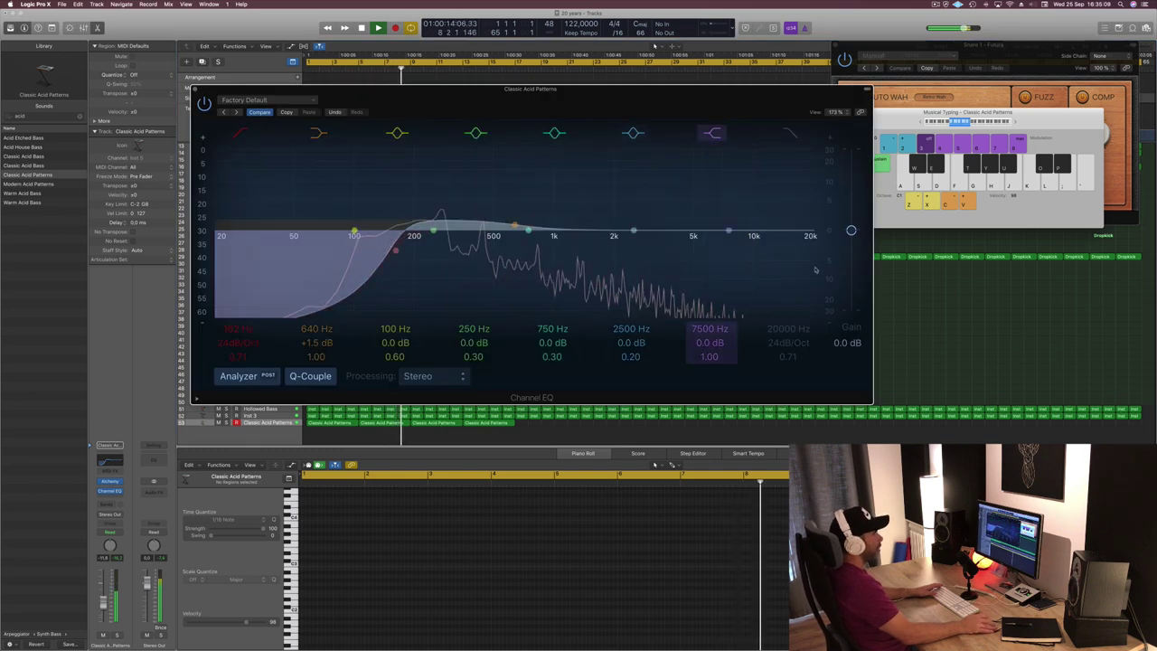
click(791, 133)
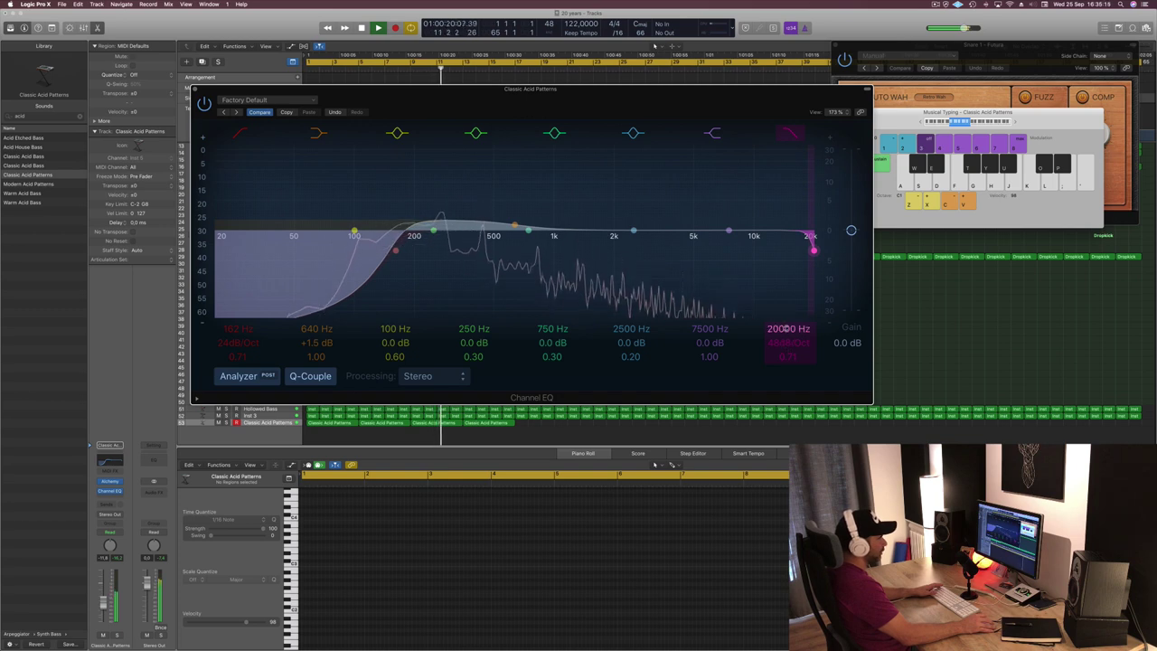
drag(788, 357, 784, 361)
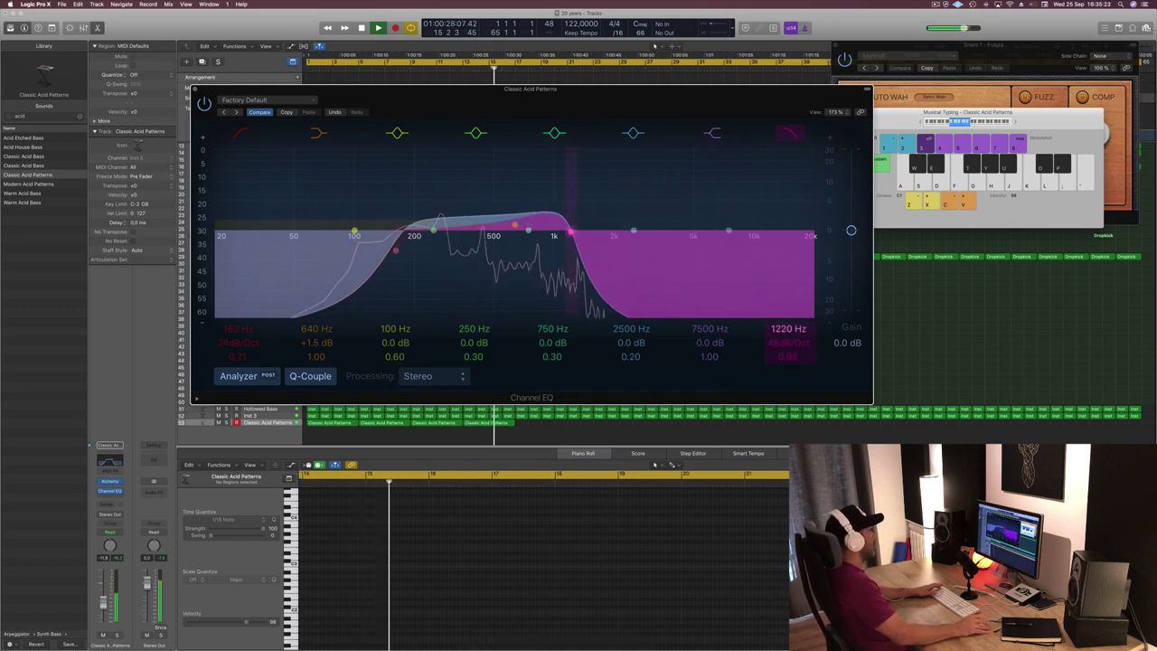
drag(787, 329, 788, 332)
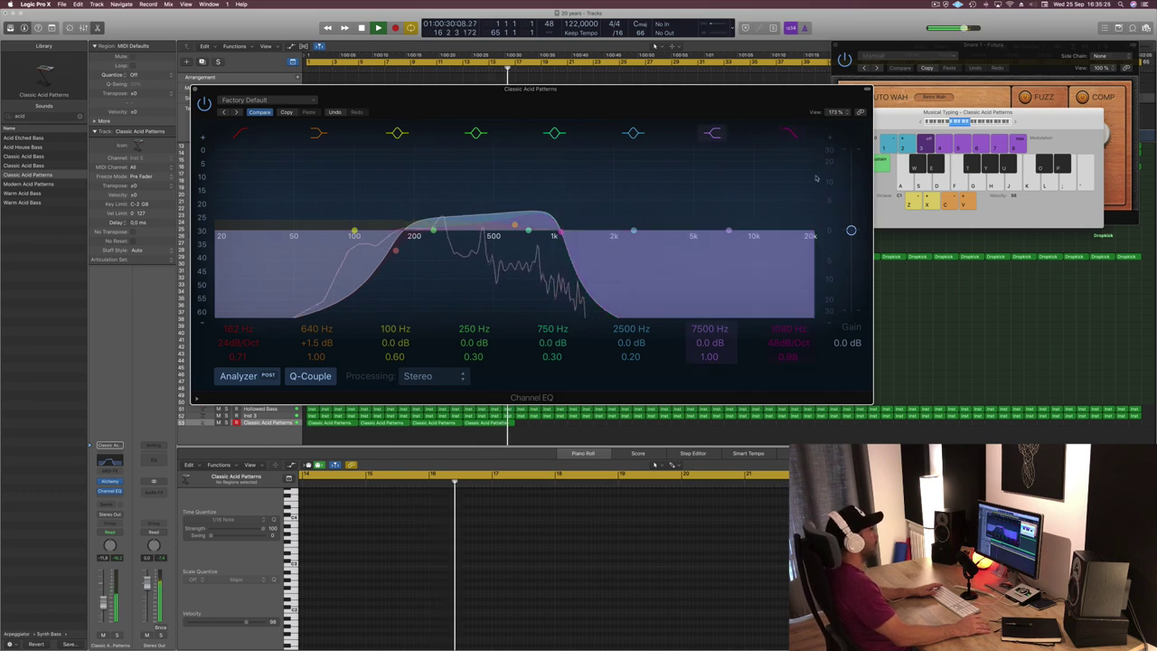
drag(666, 91, 774, 115)
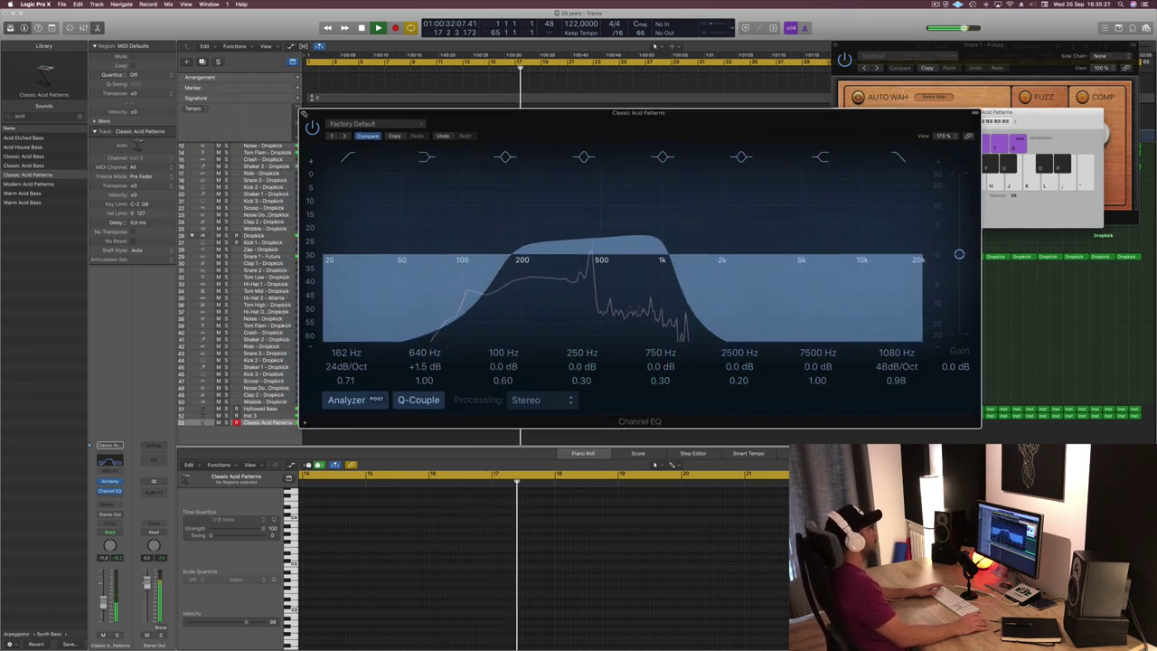
click(303, 113)
Play from the start and copy the Classic Acid Patterns regions repeatedly to fill the track up to bar 65.
key(Return)
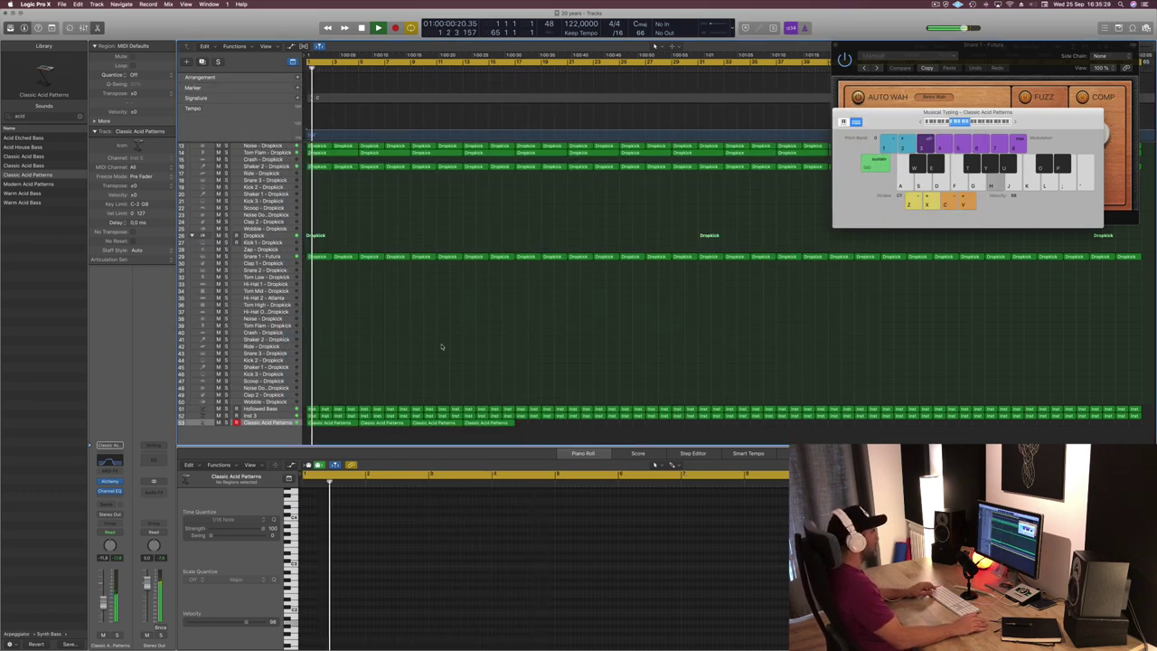
drag(340, 428, 539, 434)
drag(358, 442, 743, 434)
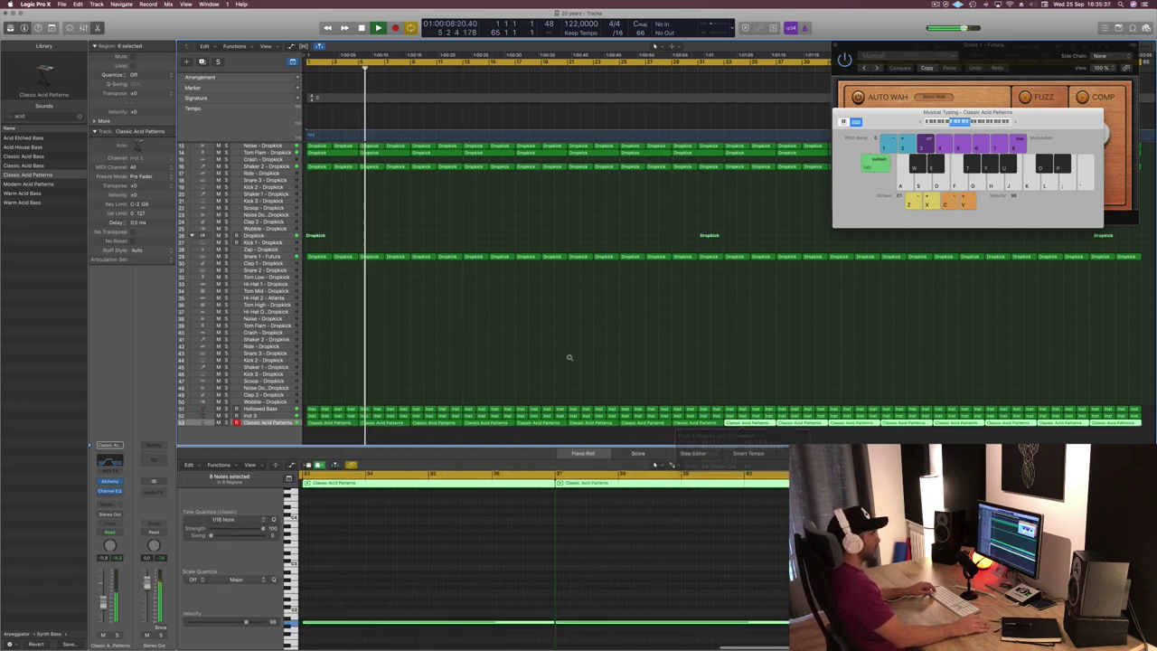
Move the Musical Typing keyboard aside and close the Snare 1 track's Fuzz-Wah window.
drag(1008, 113, 917, 113)
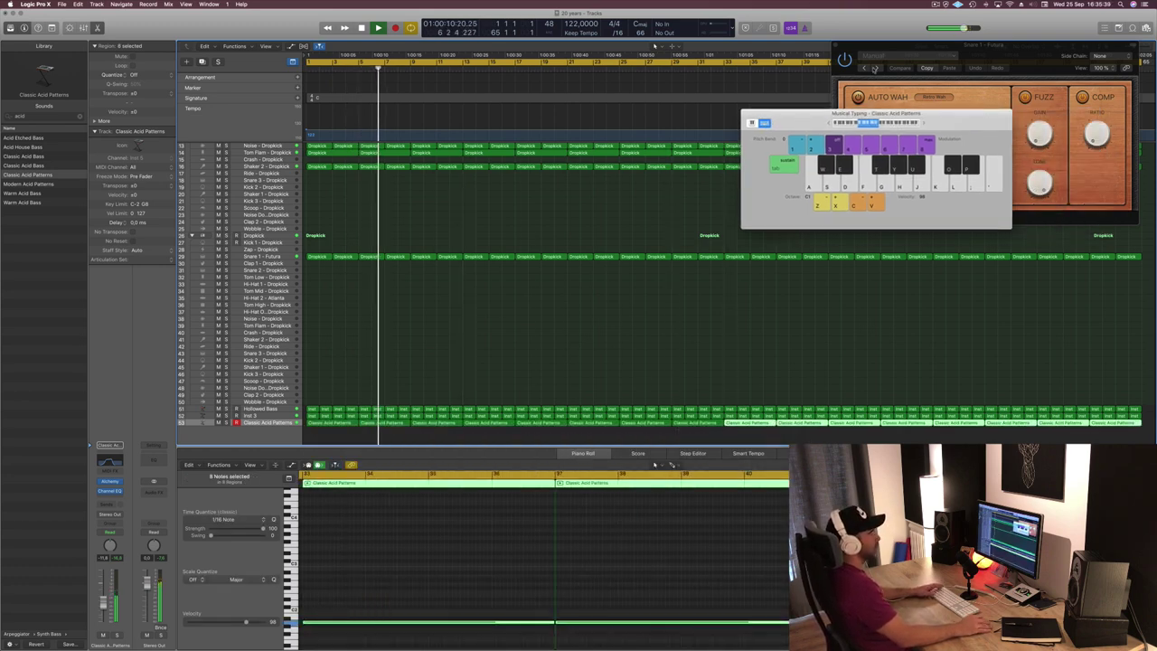
drag(999, 46, 976, 45)
click(814, 46)
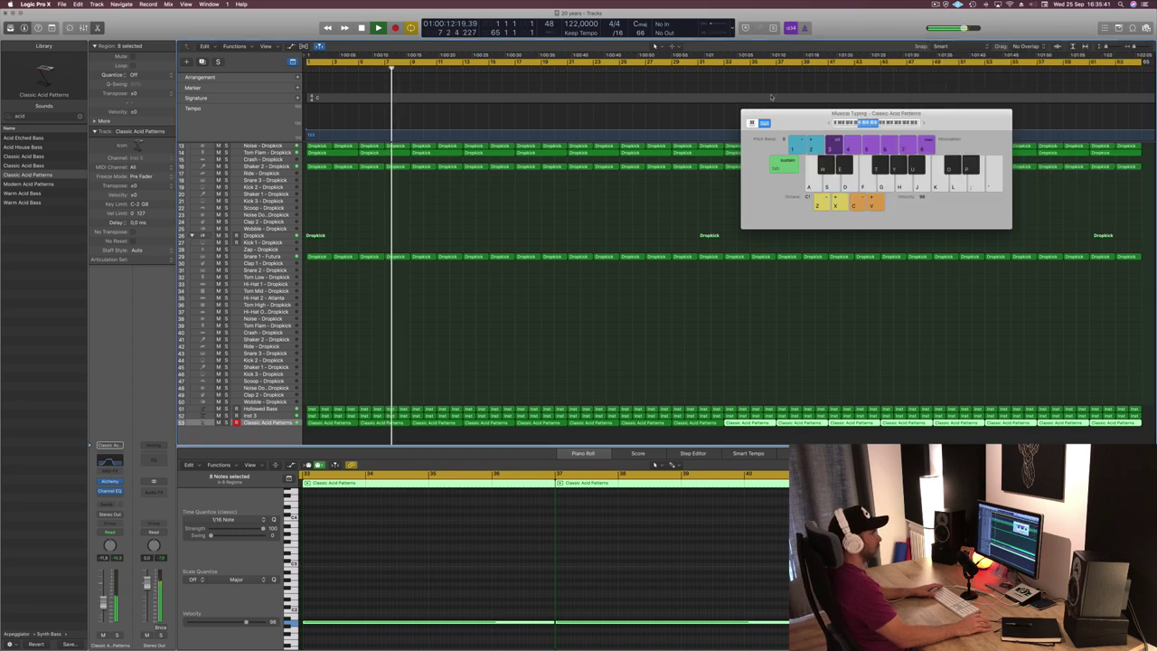
Review the Classic Acid Patterns track's Channel EQ curve, close its window and hide the global tracks.
click(110, 461)
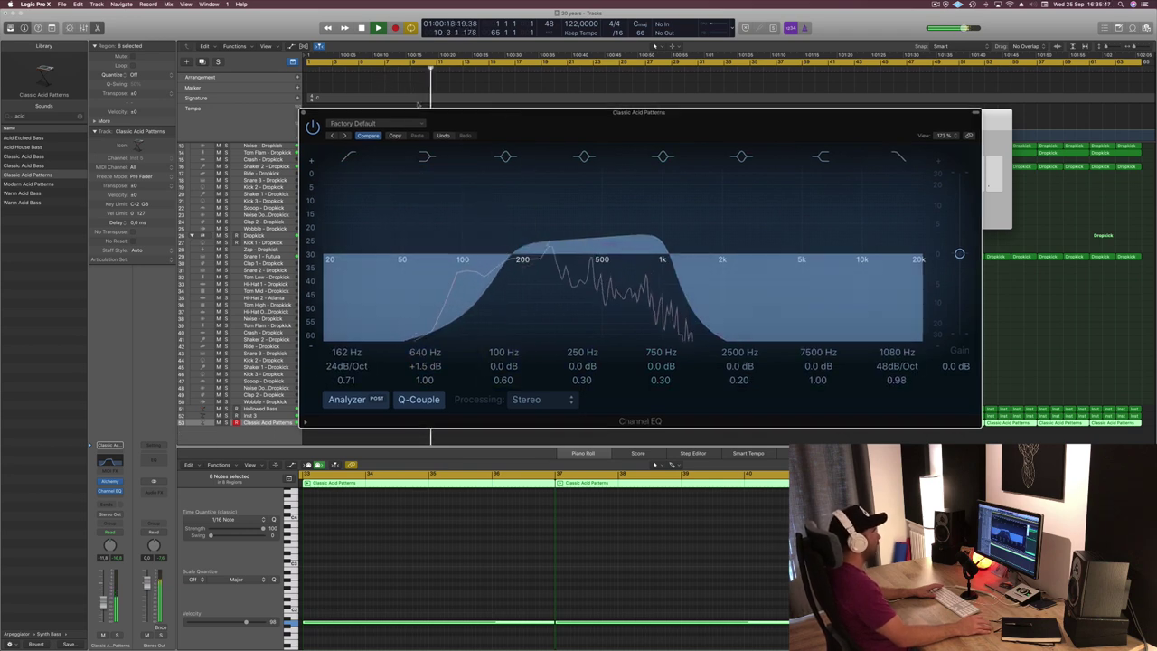
click(304, 113)
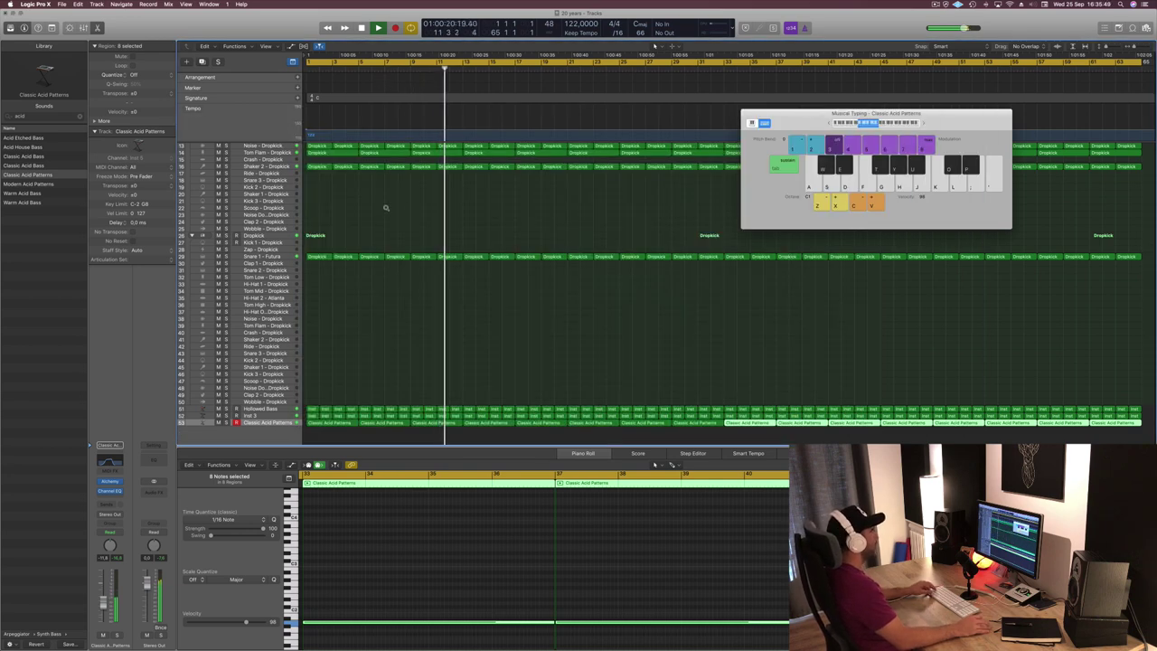
scroll(343, 212, up, 10)
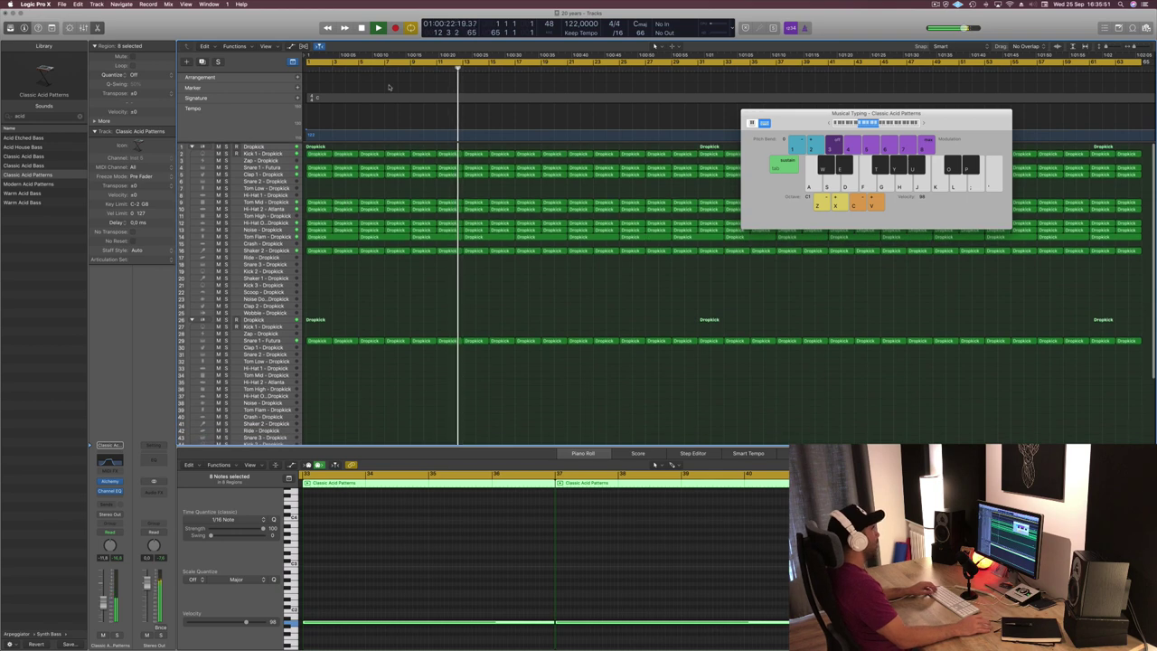
key(g)
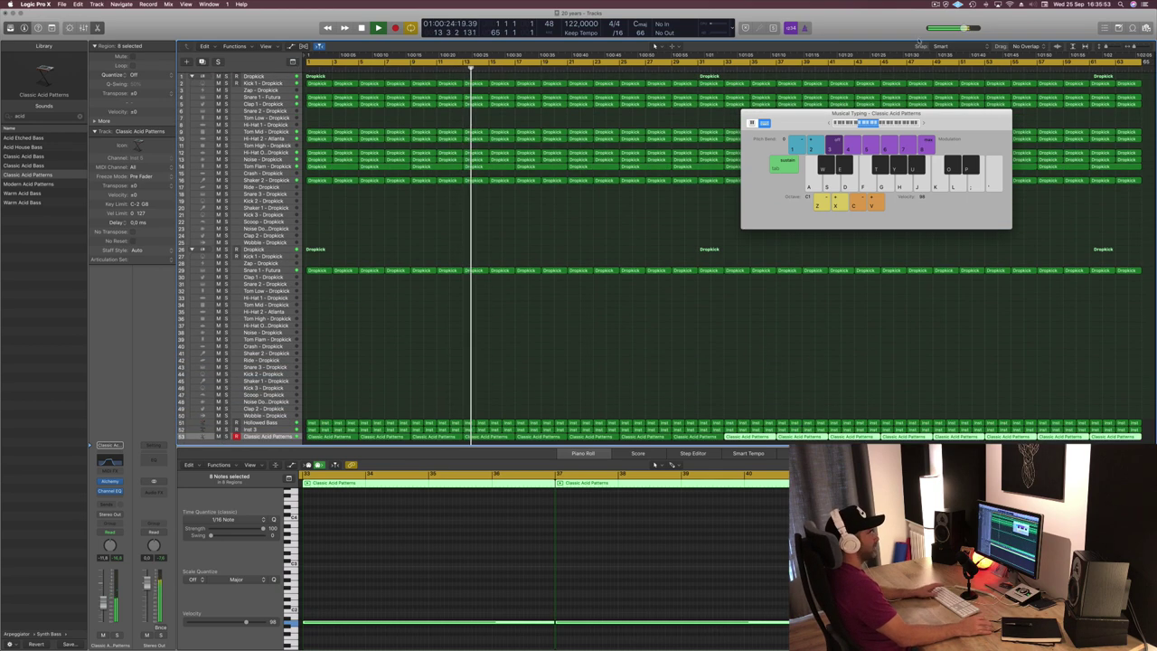
Move the Musical Typing keyboard over the upper tracks so it clears the lower part of the arrangement.
click(937, 4)
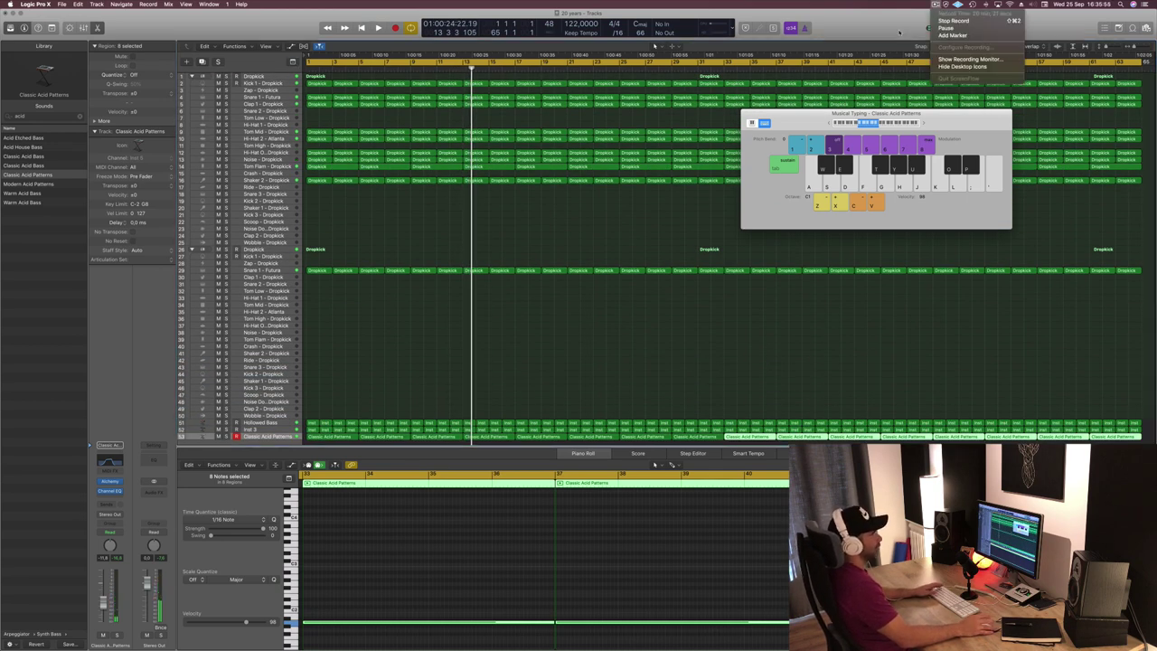
click(899, 33)
drag(803, 115, 816, 117)
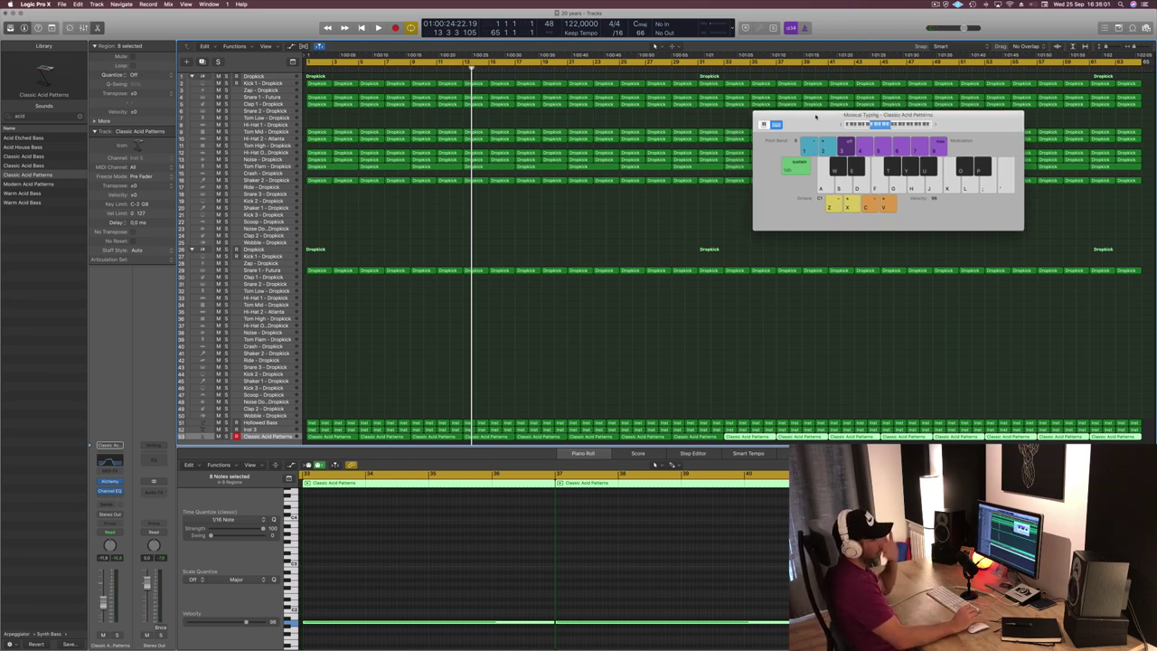
drag(792, 115, 869, 126)
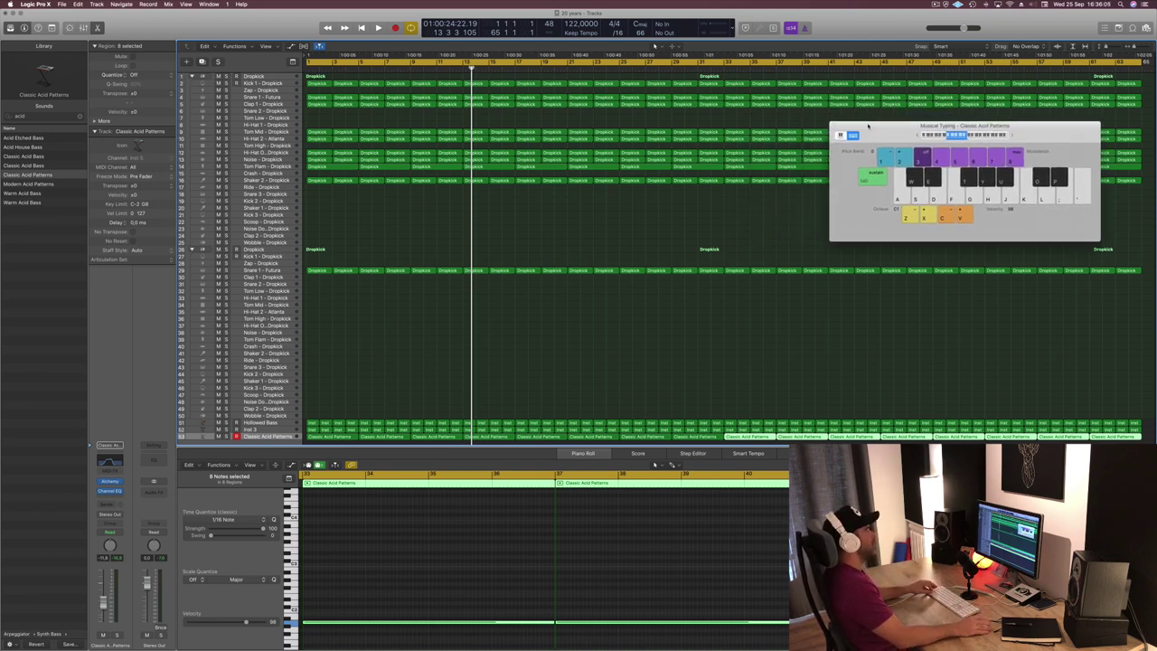
scroll(546, 234, down, 3)
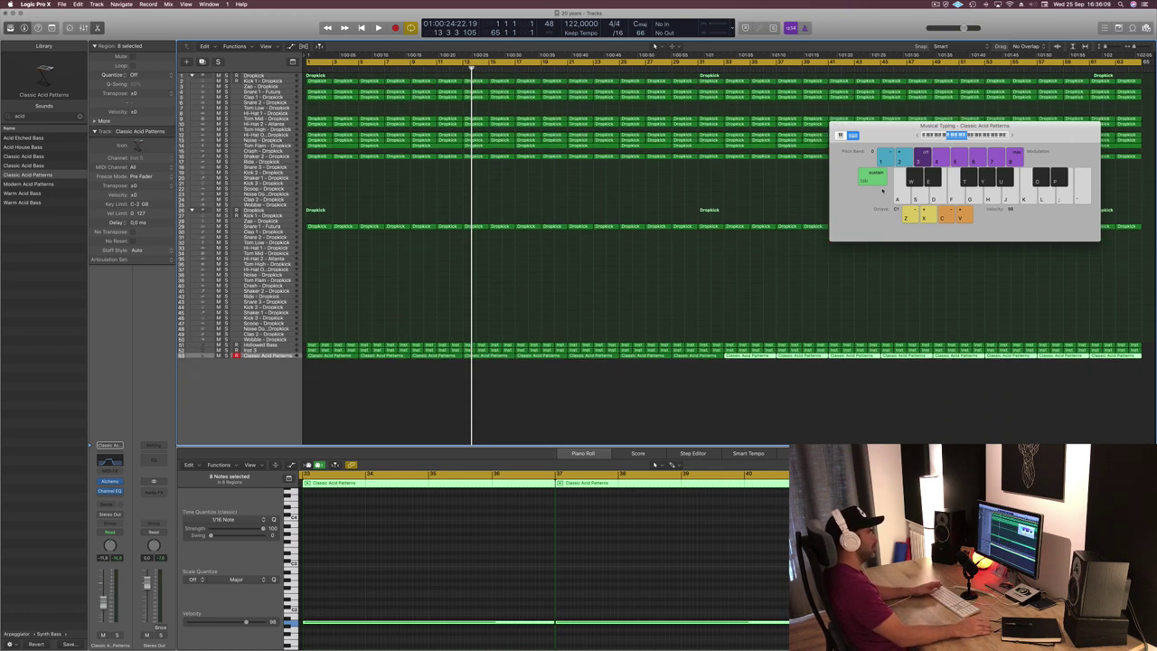
drag(890, 134, 847, 70)
Delete the first four Classic Acid Patterns regions so that part enters at bar 17.
key(space)
click(380, 400)
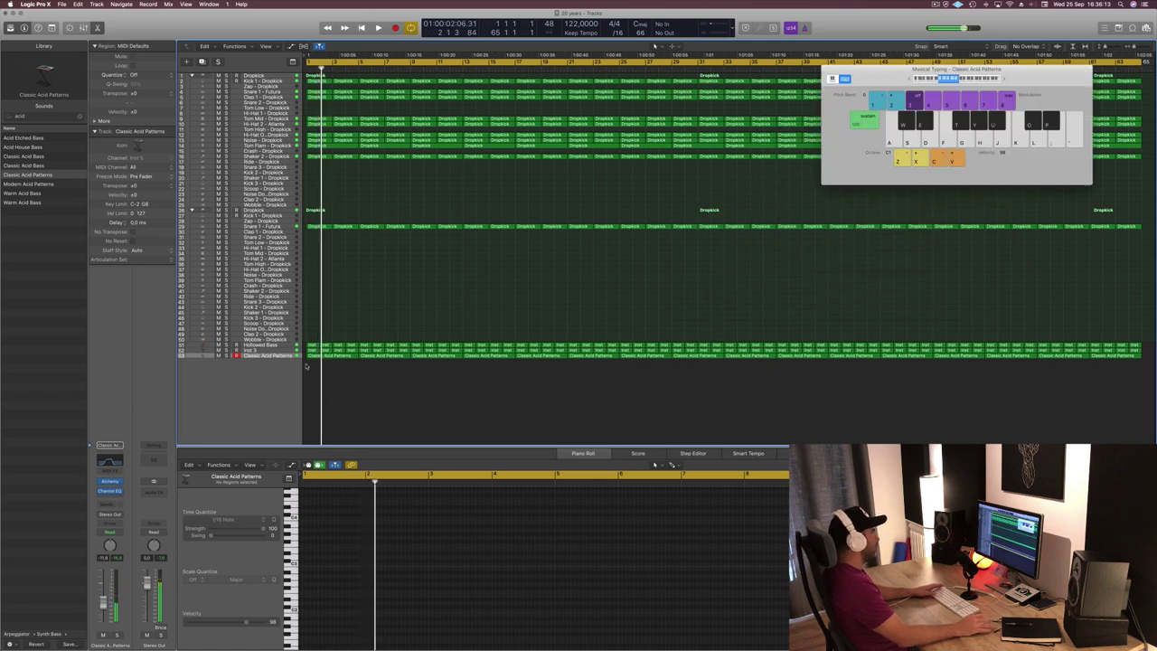
drag(408, 389, 435, 383)
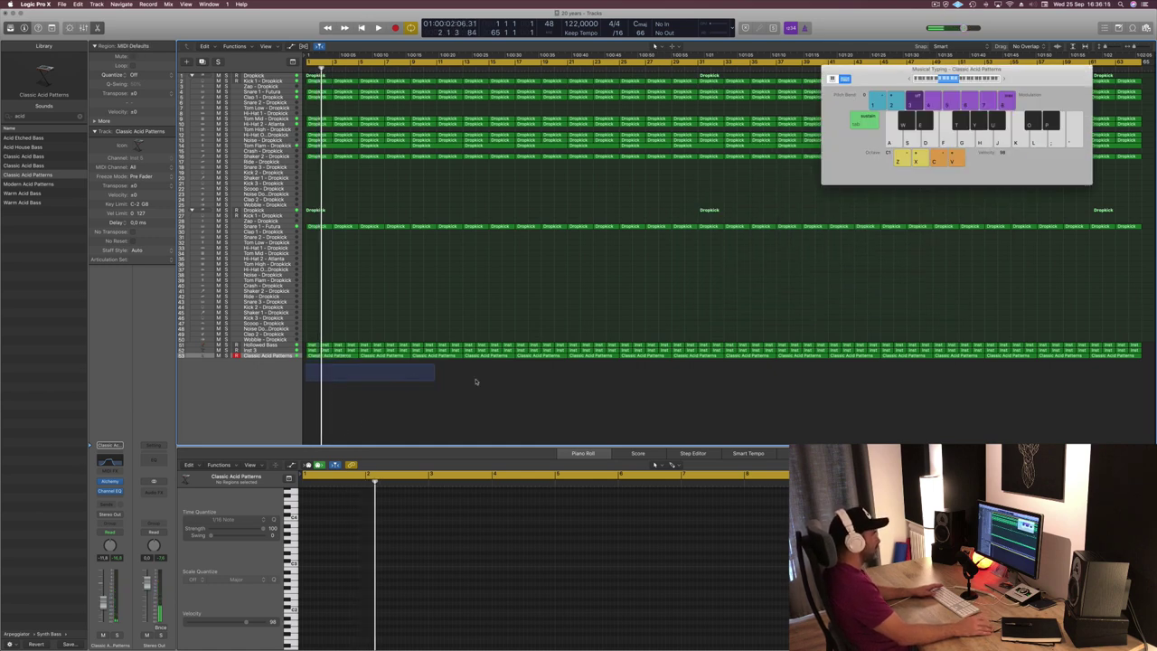
key(BackSpace)
key(space)
Delete the first four regions of the Inst 3 track so it enters at bar 5, and play from the start.
click(267, 350)
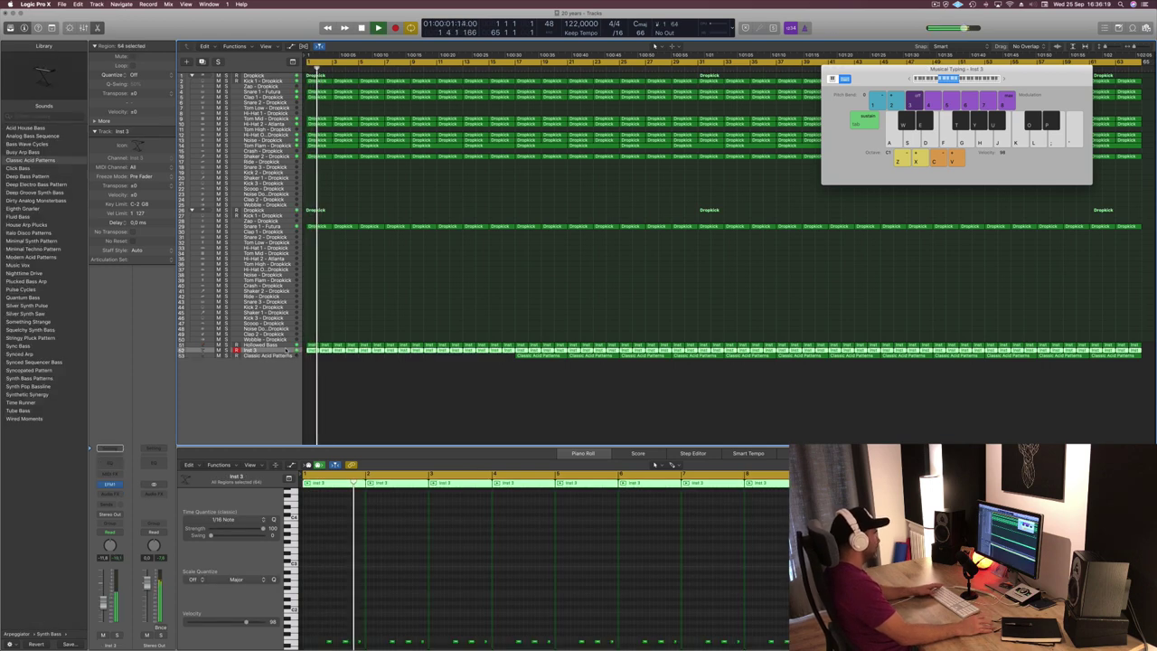
key(space)
key(space)
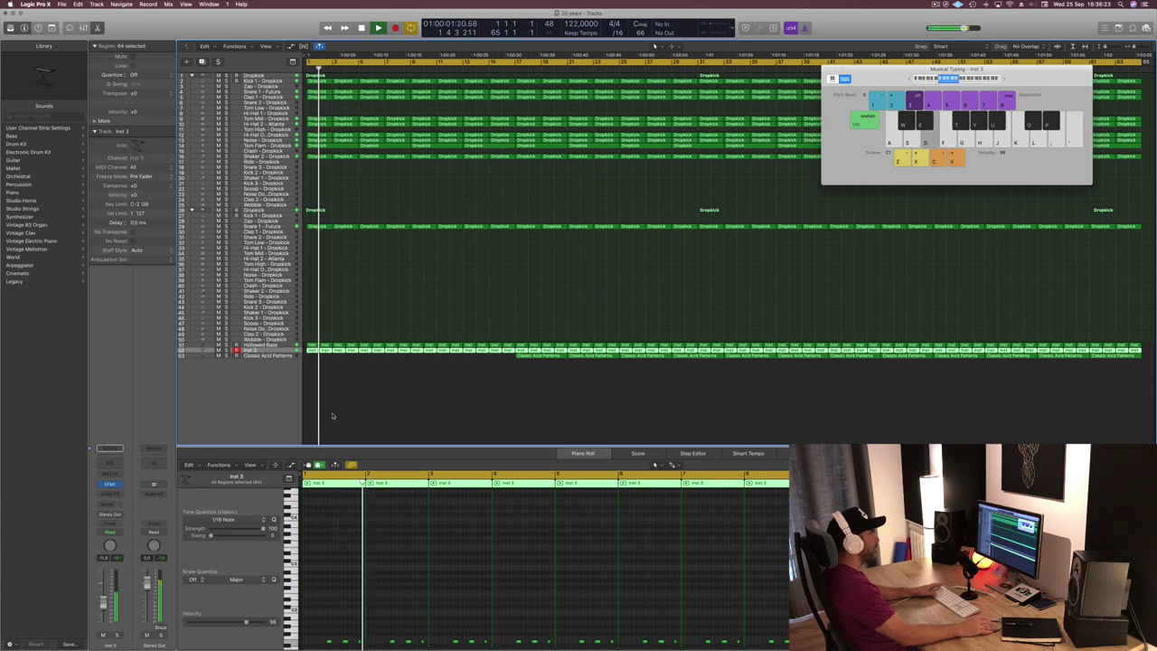
click(406, 415)
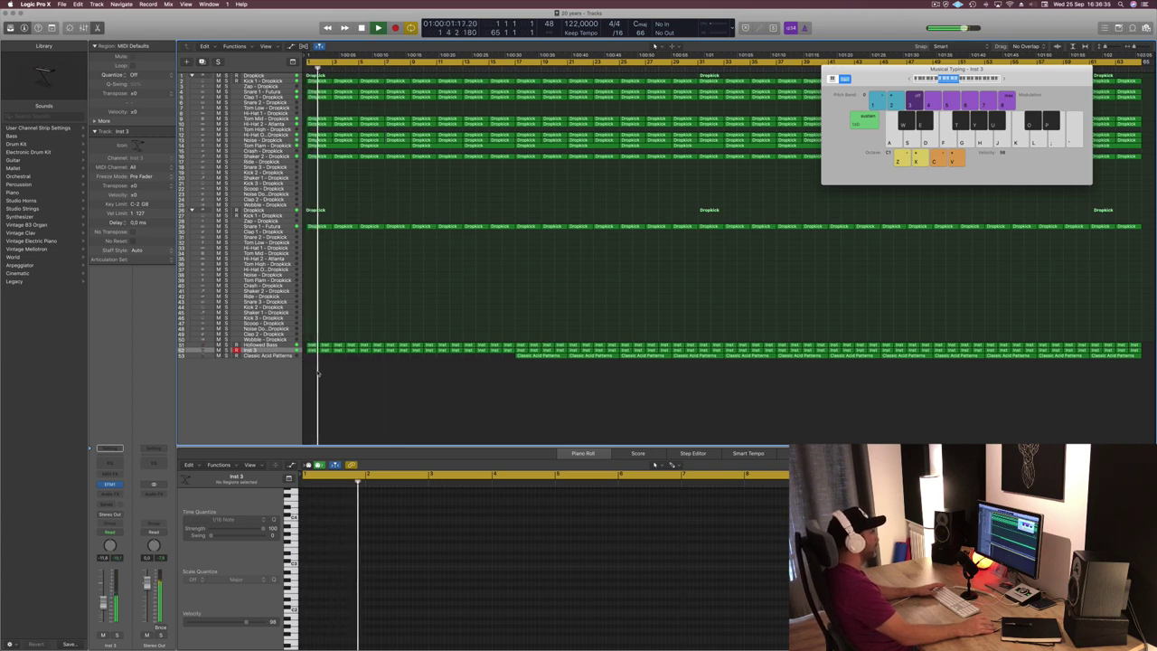
drag(356, 352, 357, 354)
key(Delete)
key(Return)
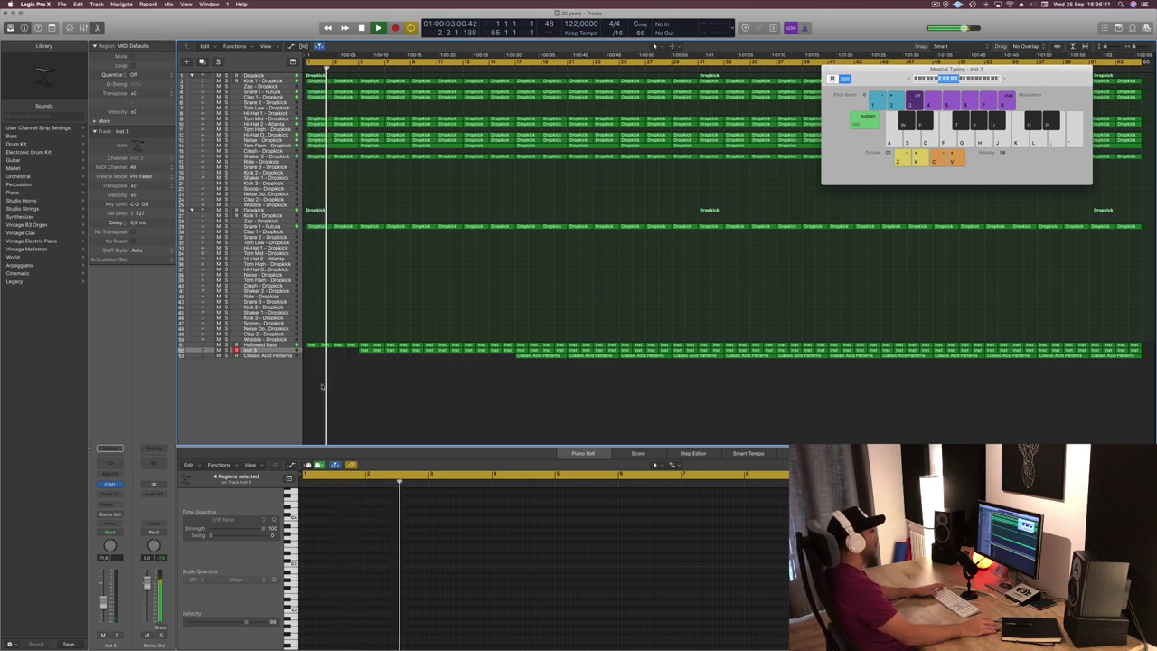
Try removing the first five regions of the second kit's Snare 1 - Futura track, and undo the deletion.
click(290, 227)
key(space)
drag(314, 233, 425, 233)
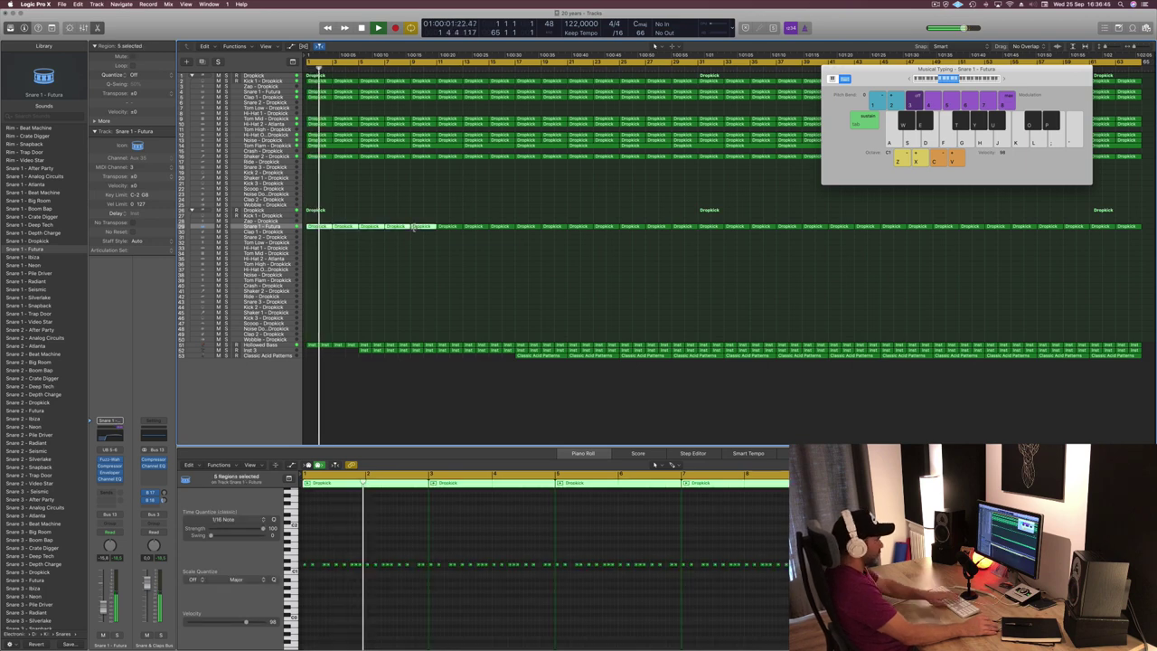
key(Delete)
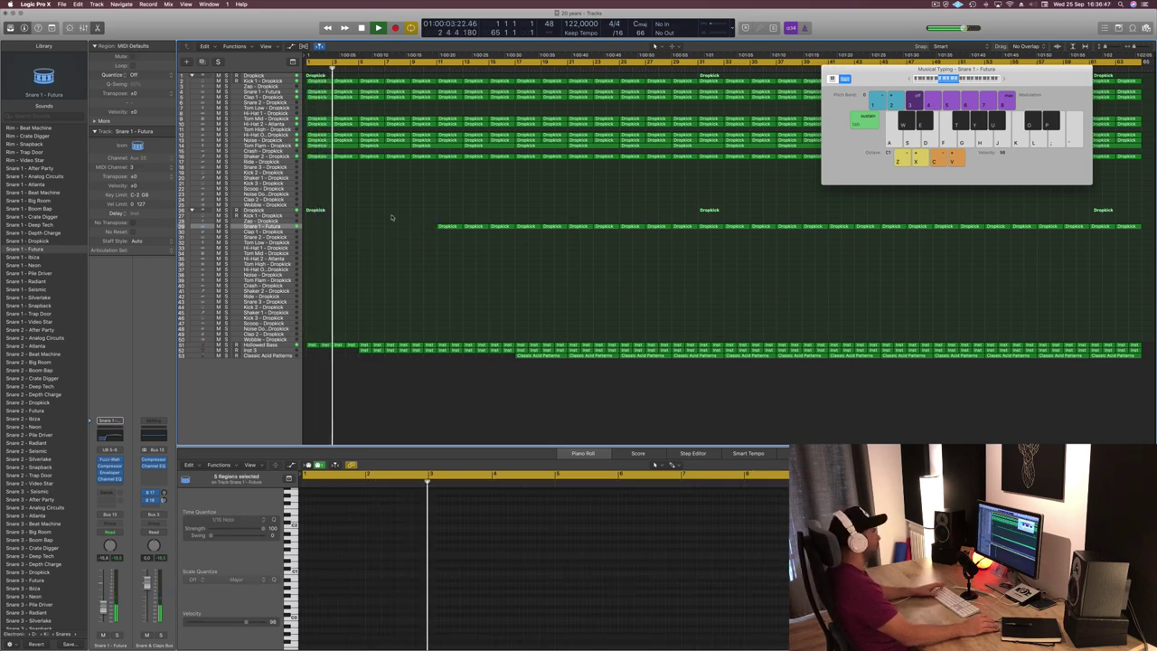
key(super+z)
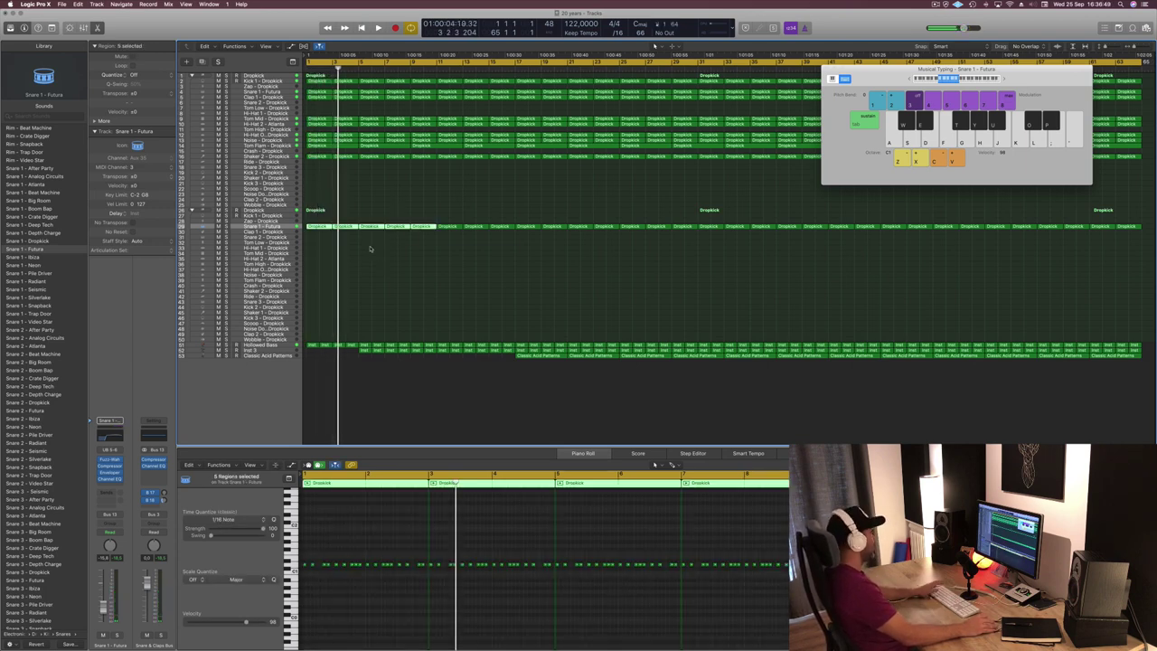
During playback, set the Snare 1 - Futura Channel EQ's high cut to 2150 Hz with a 48 dB/Oct slope and 1.00 Q.
key(space)
click(260, 227)
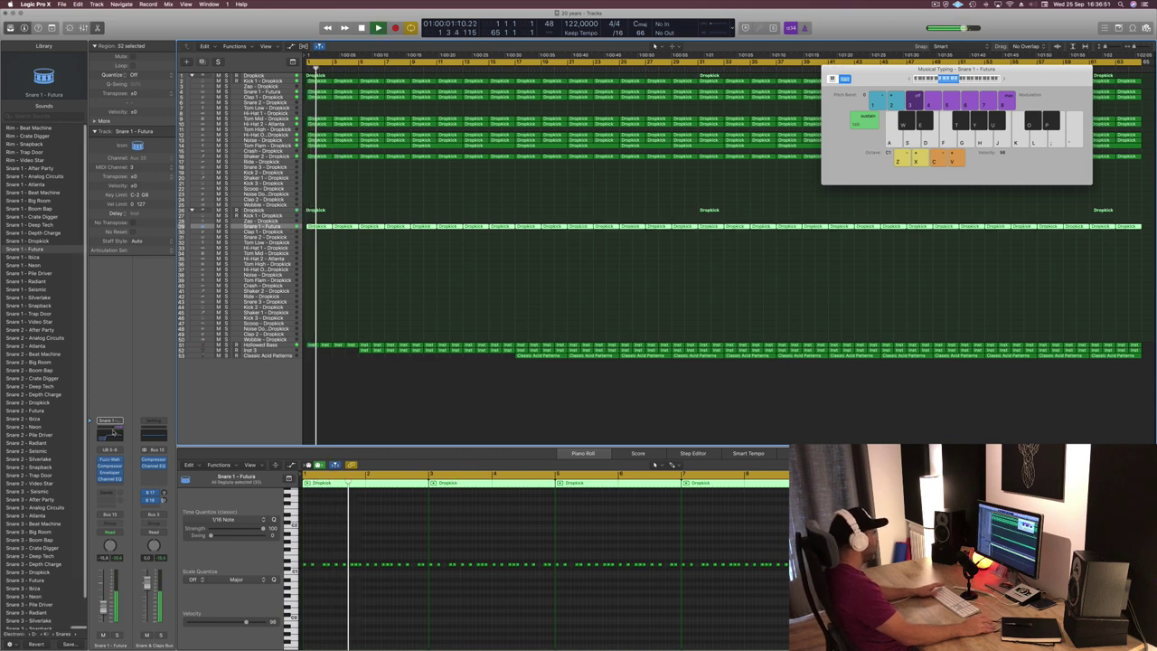
click(111, 436)
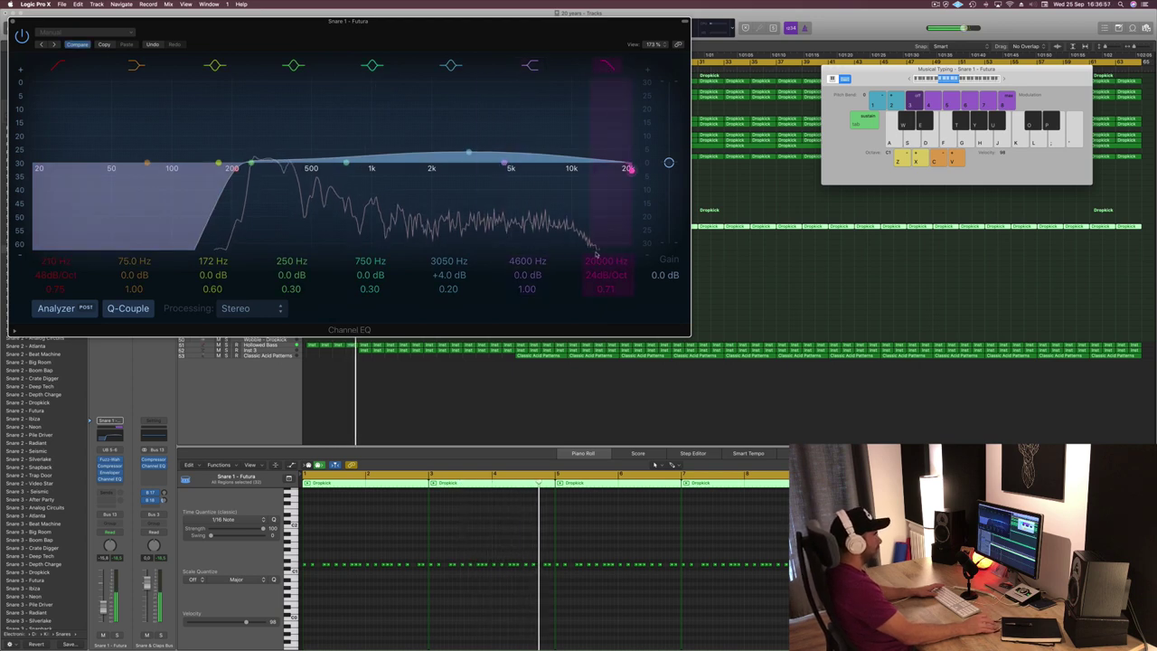
drag(628, 168, 428, 170)
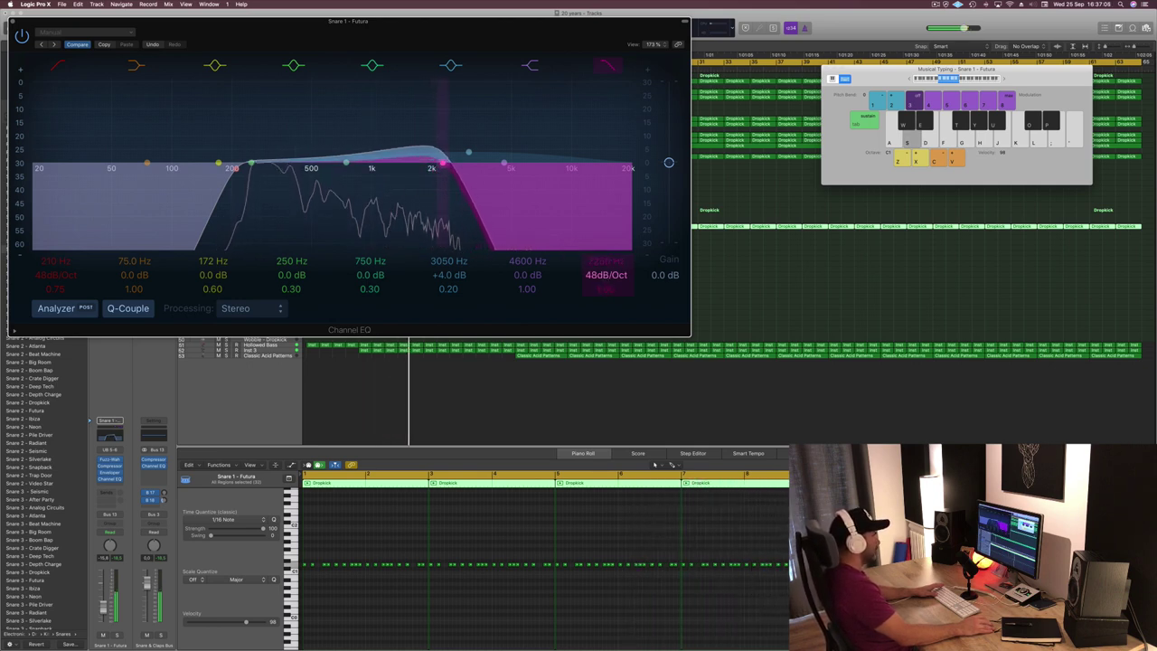
drag(410, 34, 967, 128)
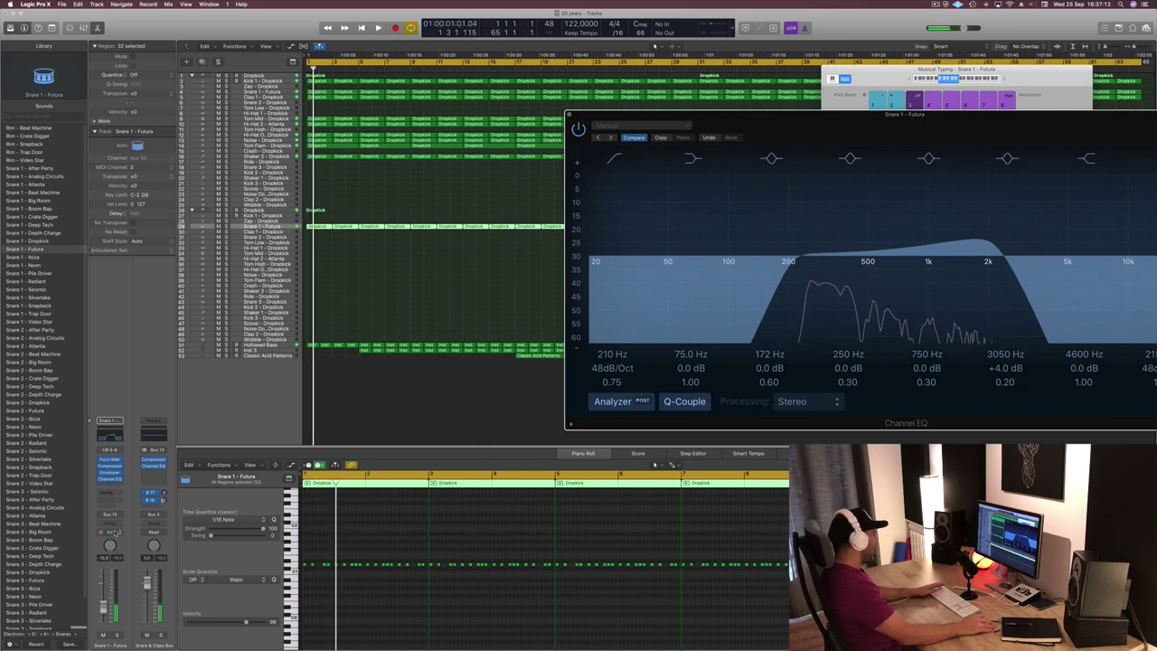
Set the Snare 1 - Futura track's automation mode to Touch, play from the start and close the Channel EQ window.
click(112, 530)
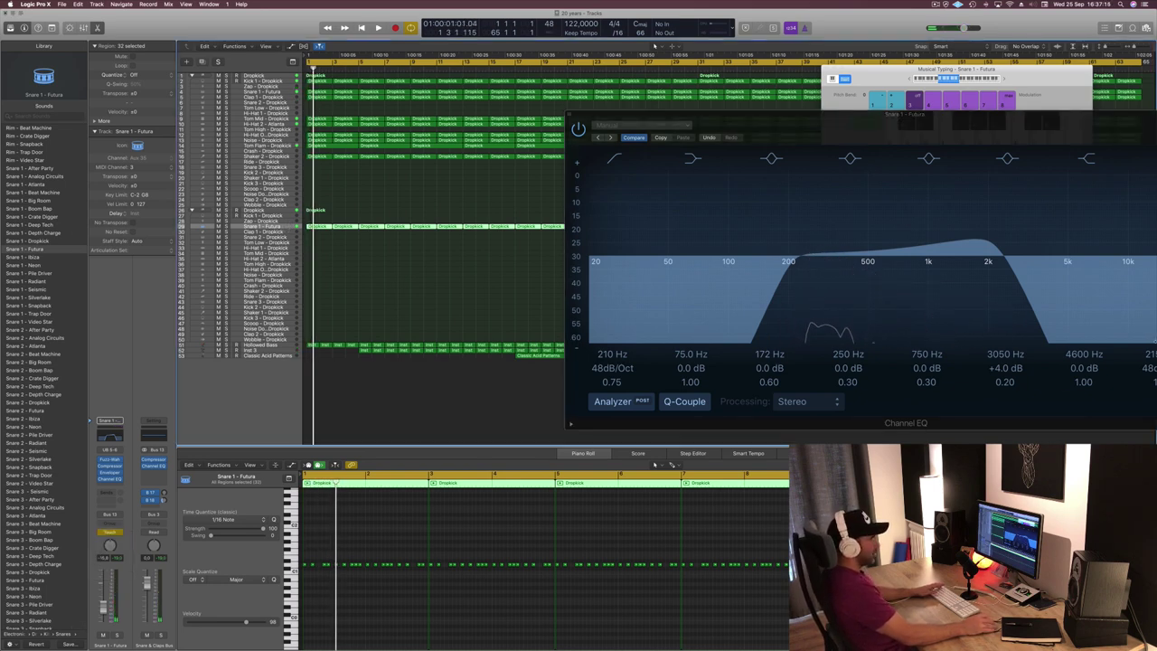
drag(1059, 133, 744, 110)
key(space)
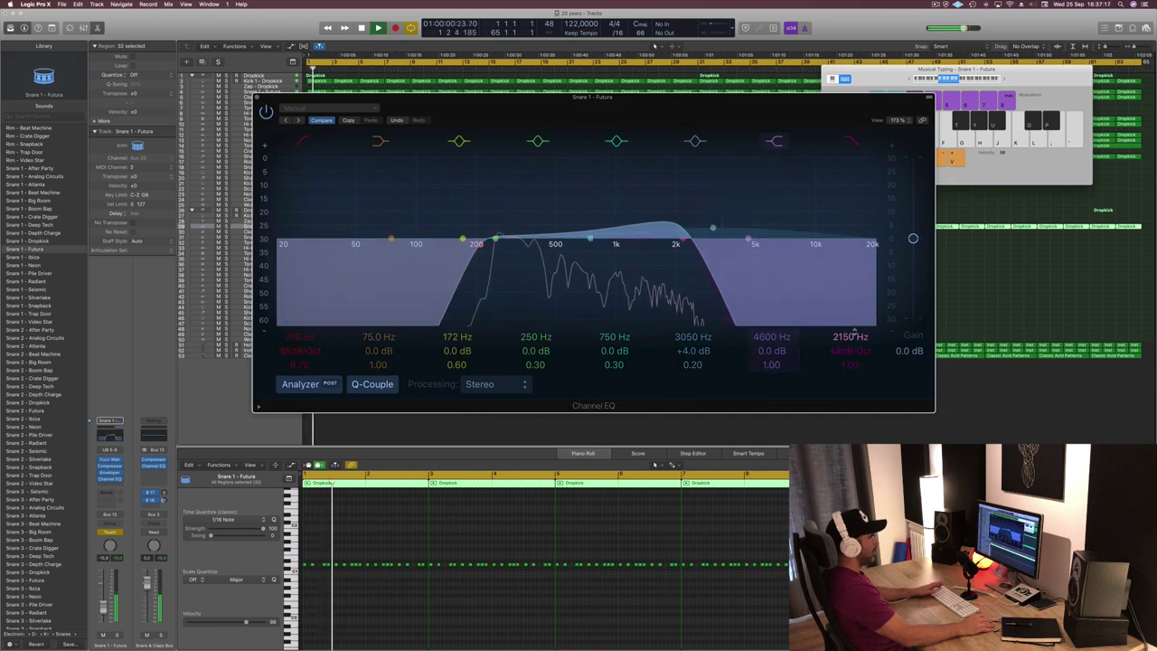
click(257, 96)
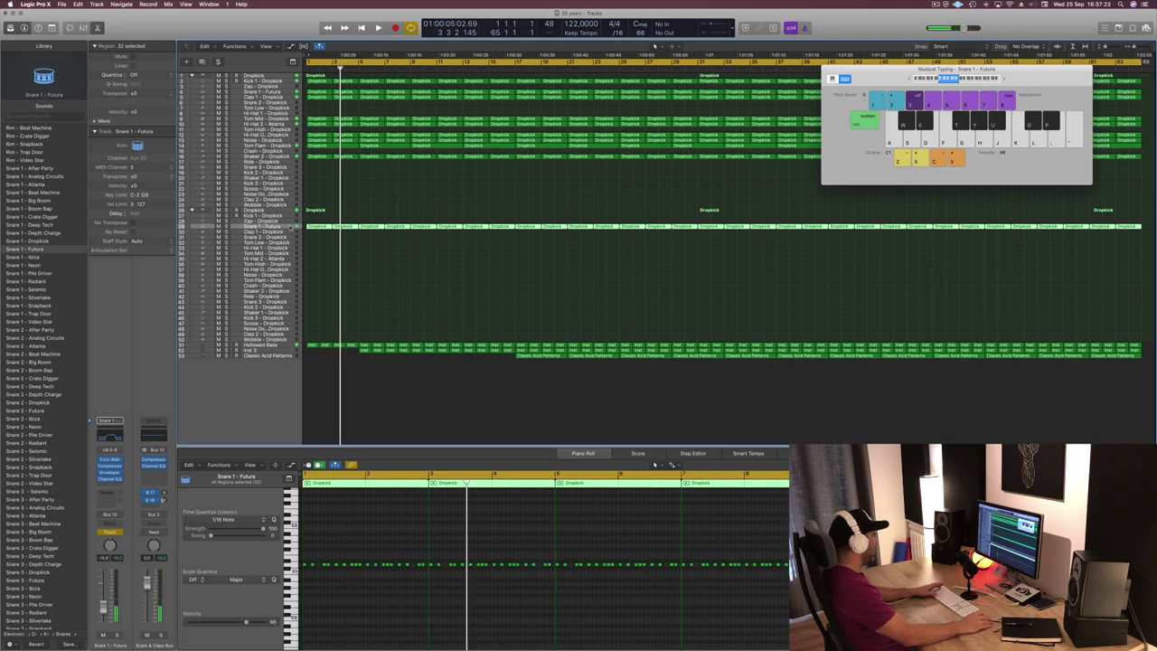
Show the toolbar, enable Track Zoom for the Snare 1 - Futura track and close the Musical Typing keyboard.
drag(235, 40, 224, 139)
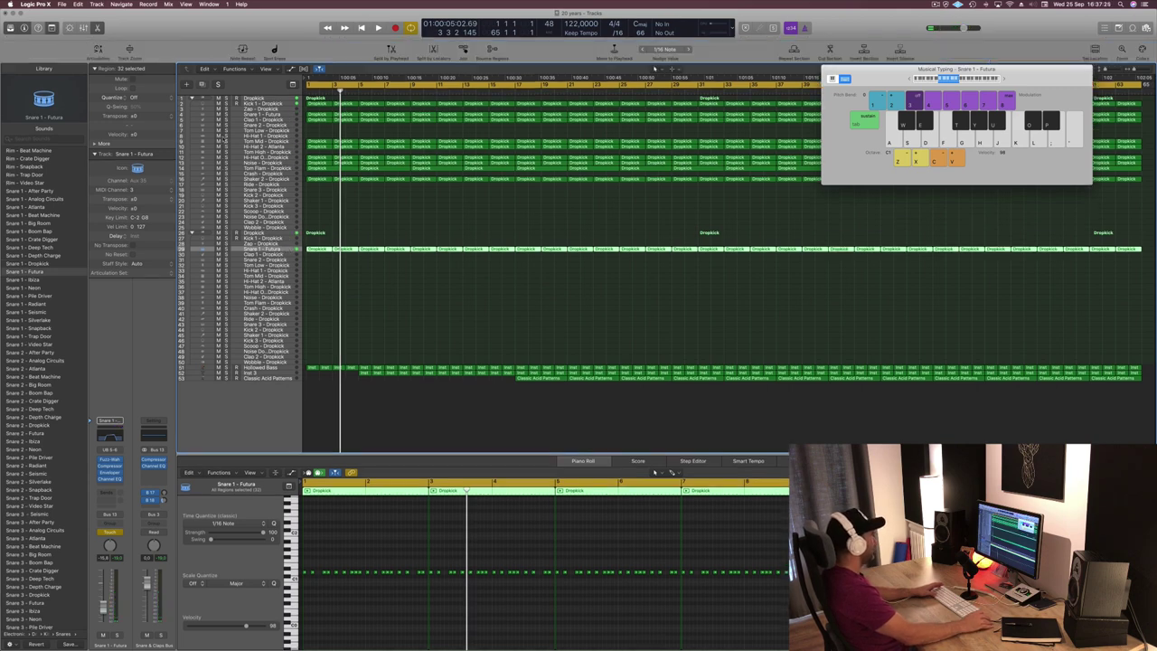
click(128, 52)
key(Return)
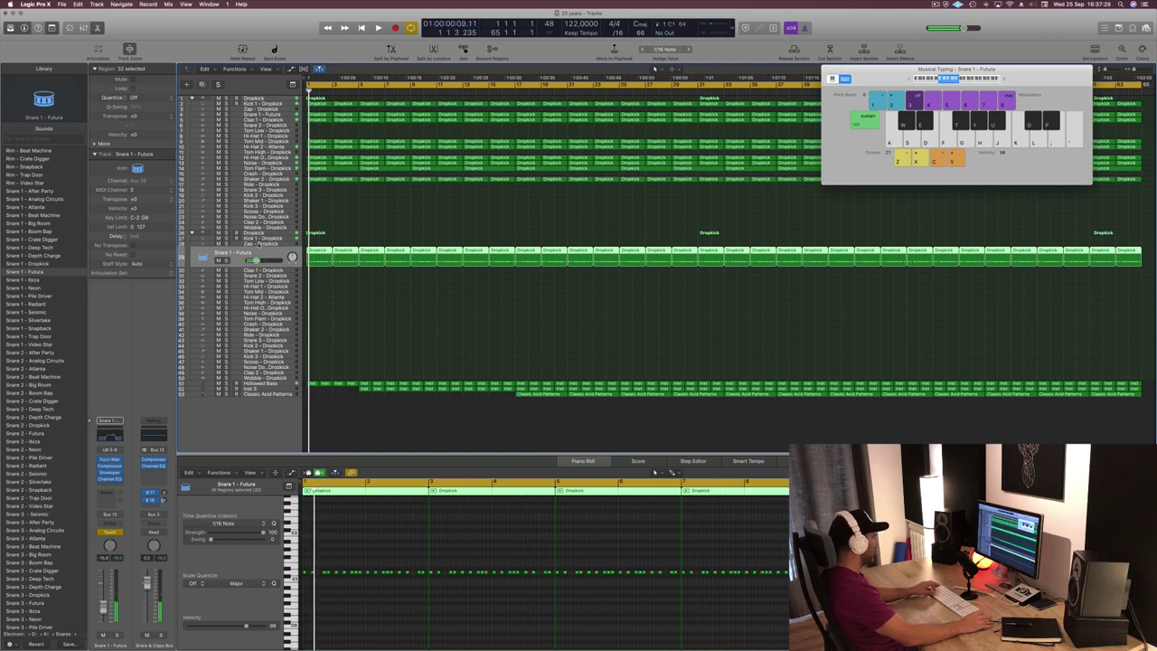
key(super+k)
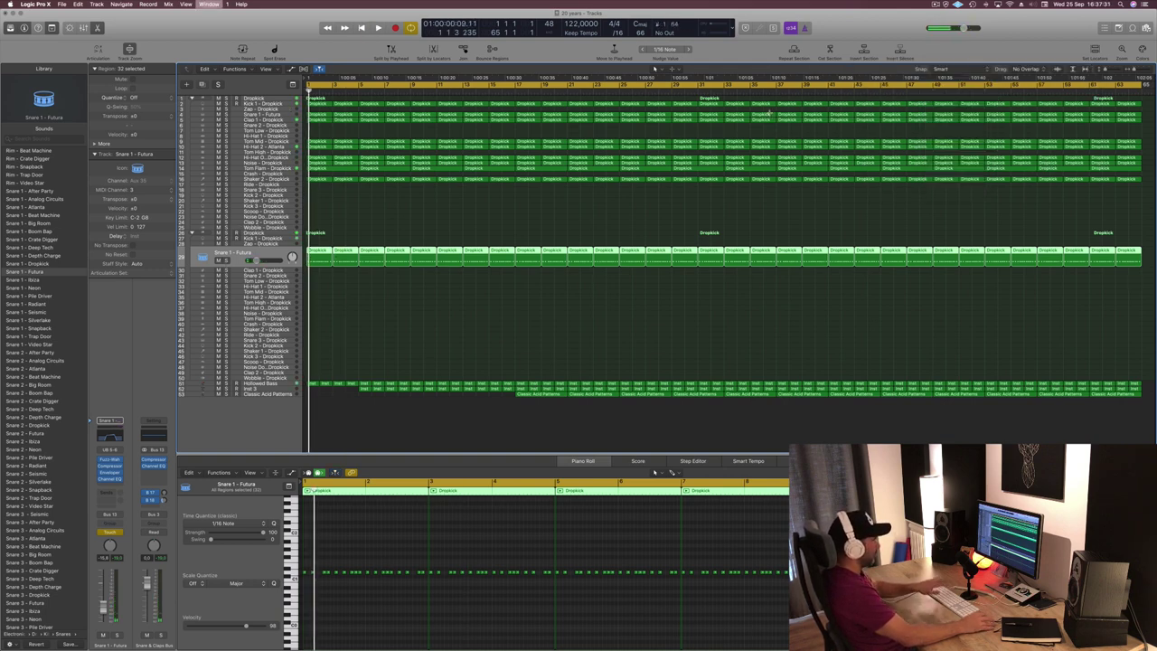
Show track automation and record a Channel EQ high cut frequency movement on Snare 1 - Futura during playback from the start.
key(a)
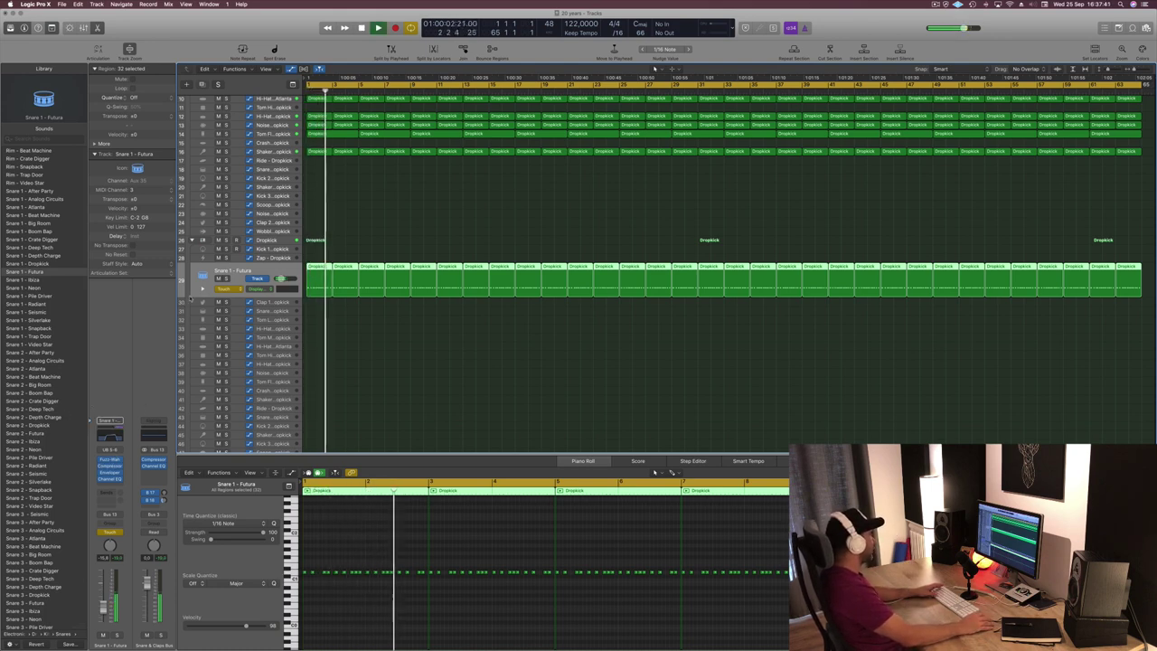
key(Return)
click(109, 436)
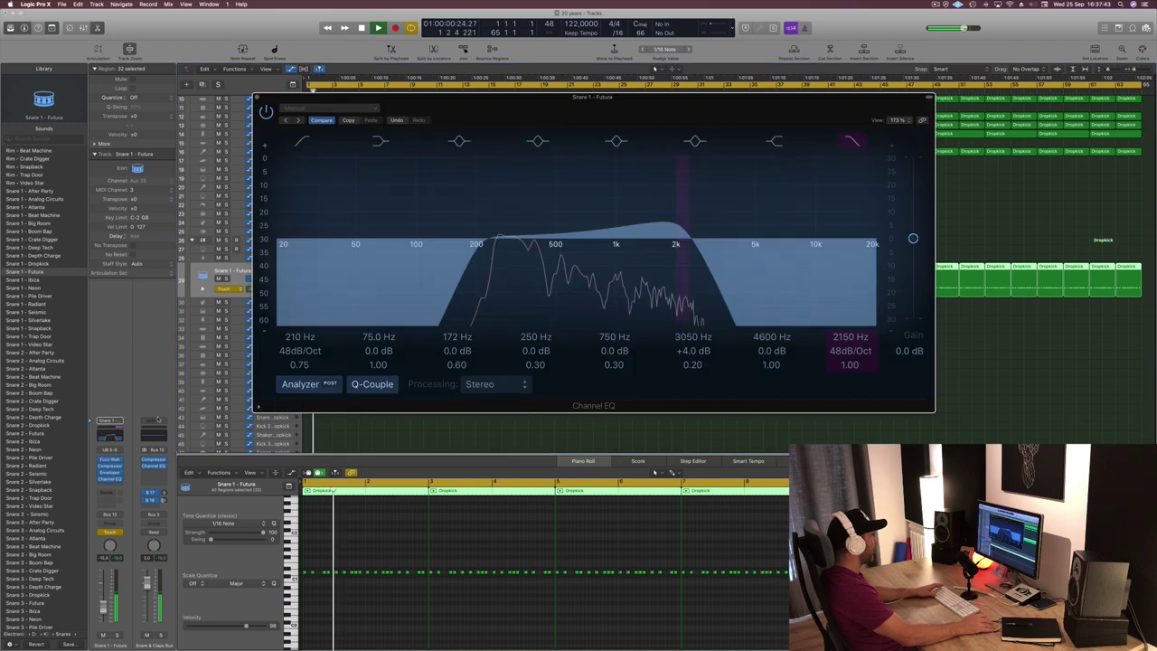
key(Return)
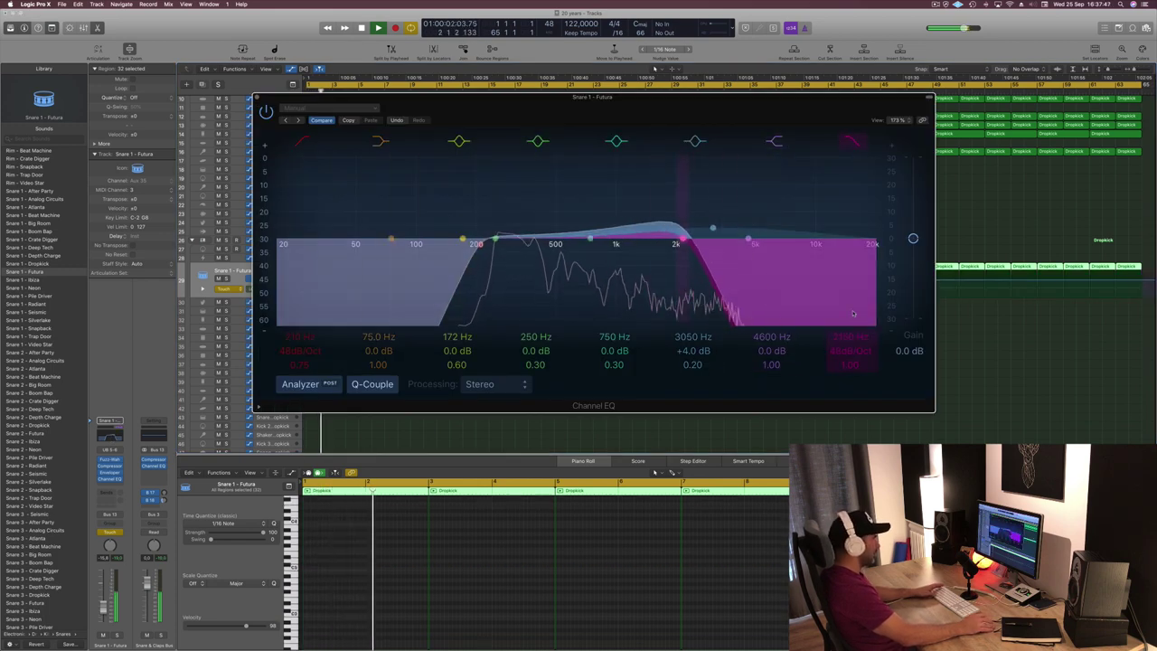
click(257, 97)
key(space)
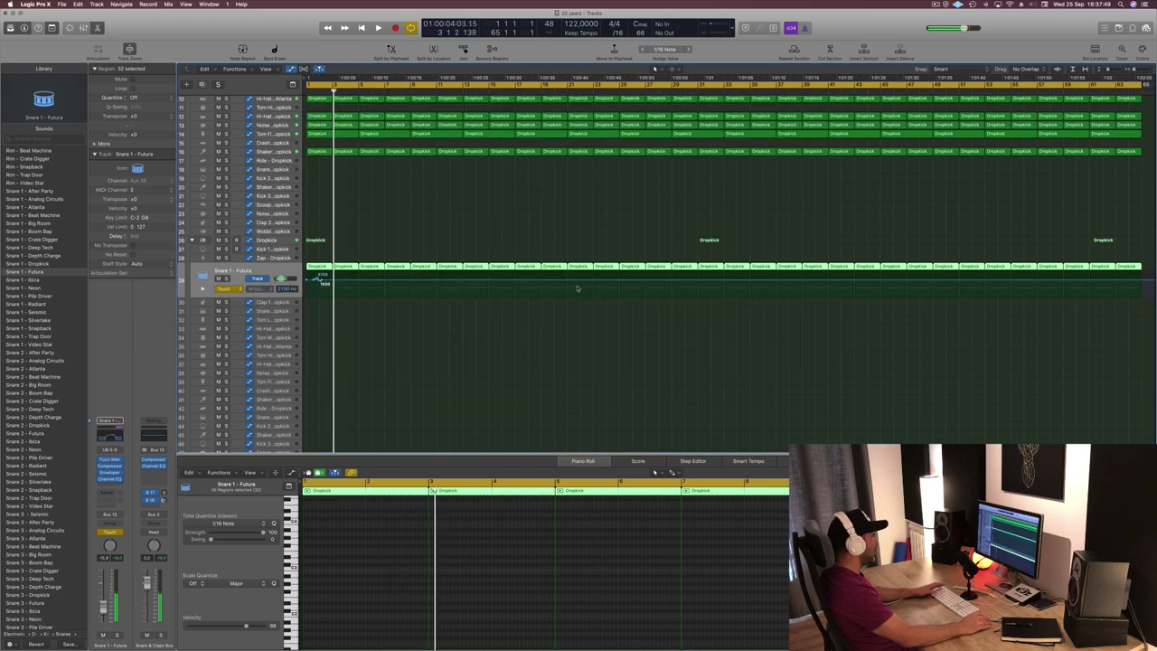
Reshape the high cut automation into a rise from bar 1 to 2150 Hz at bar 5, and set the track to Read.
click(322, 279)
key(Return)
key(space)
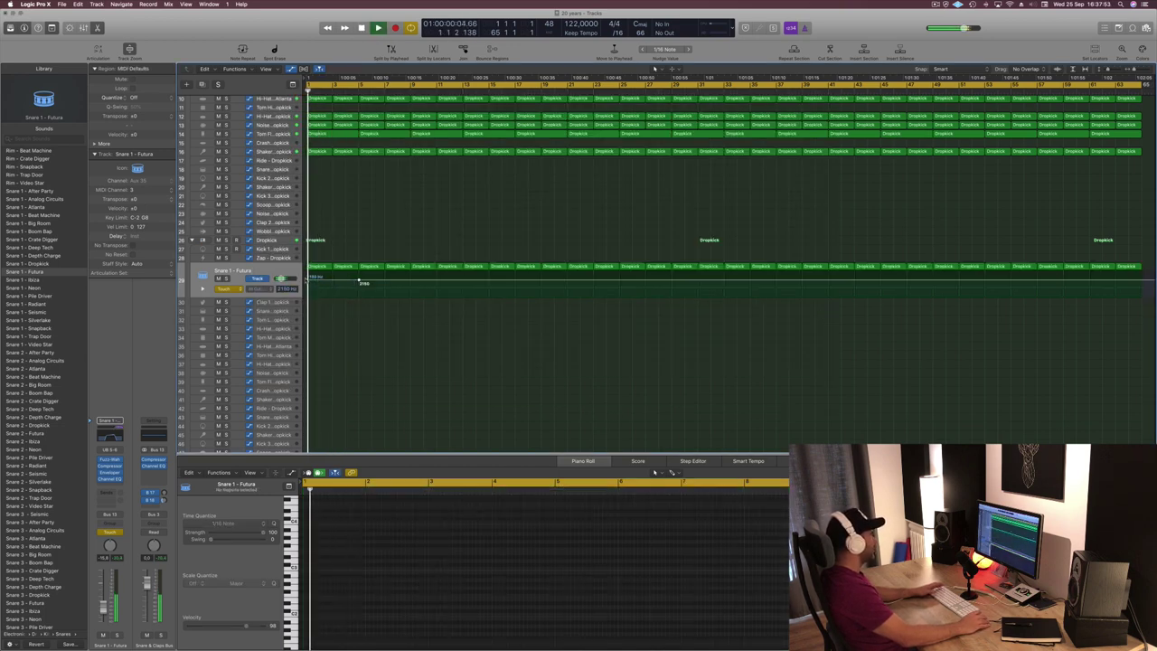
drag(361, 279, 307, 287)
click(228, 288)
click(228, 281)
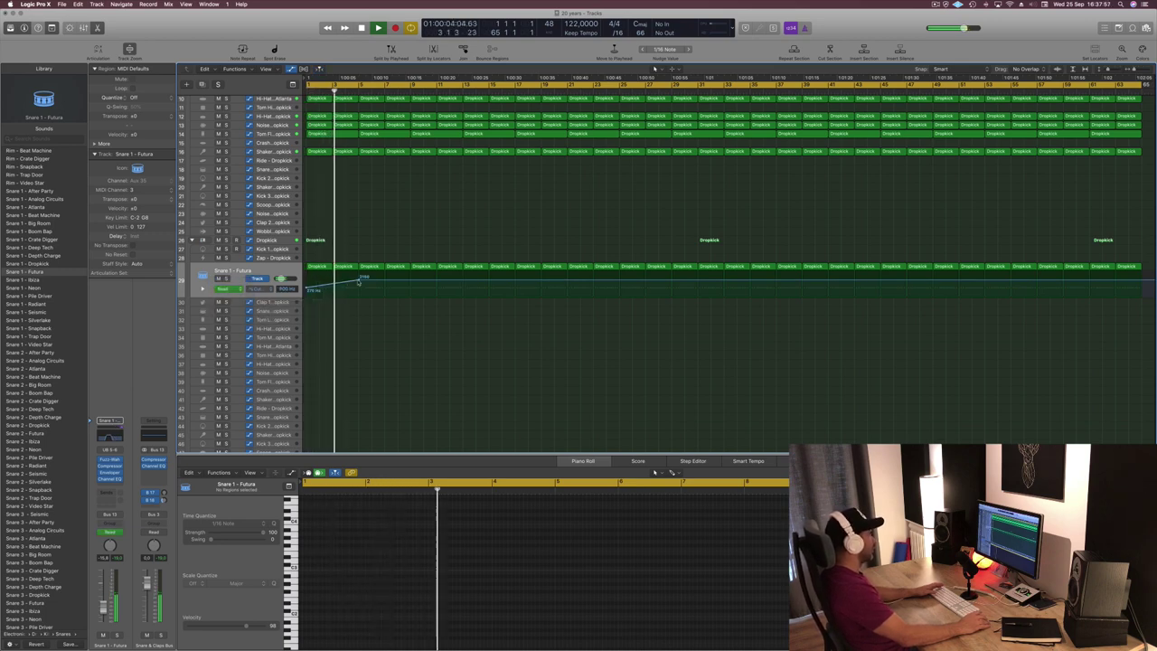
Extend the Snare 1 - Futura high cut automation with a drop at bar 5, then a rise to 1800 Hz and a second drop at bar 9.
click(360, 277)
drag(359, 278, 410, 281)
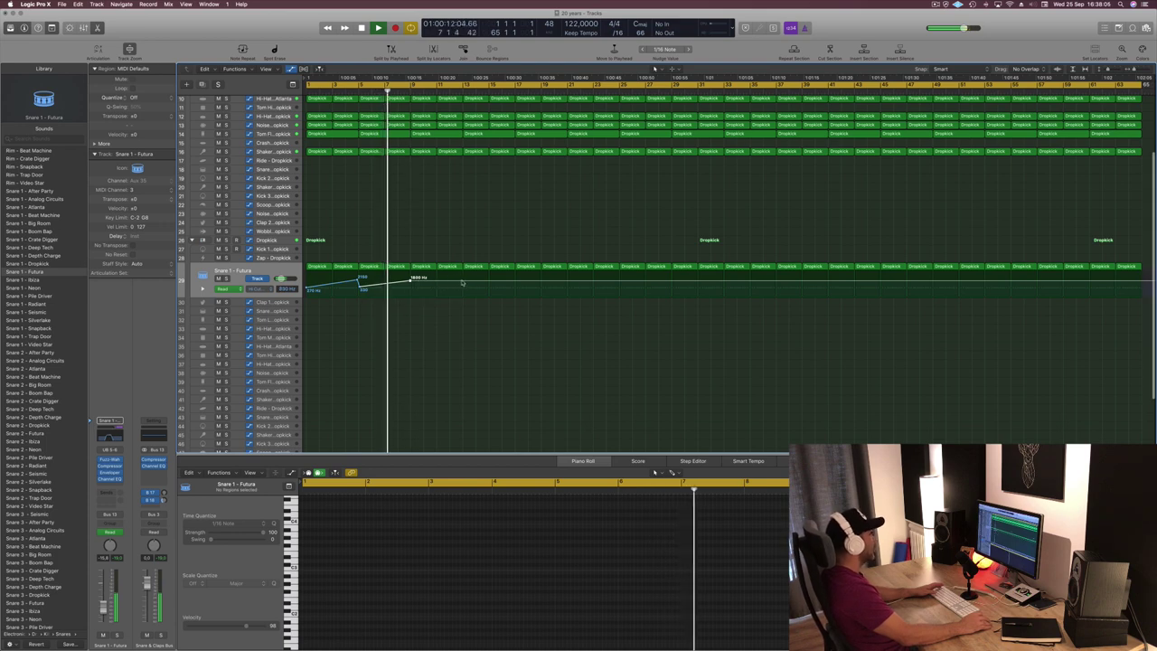
click(458, 282)
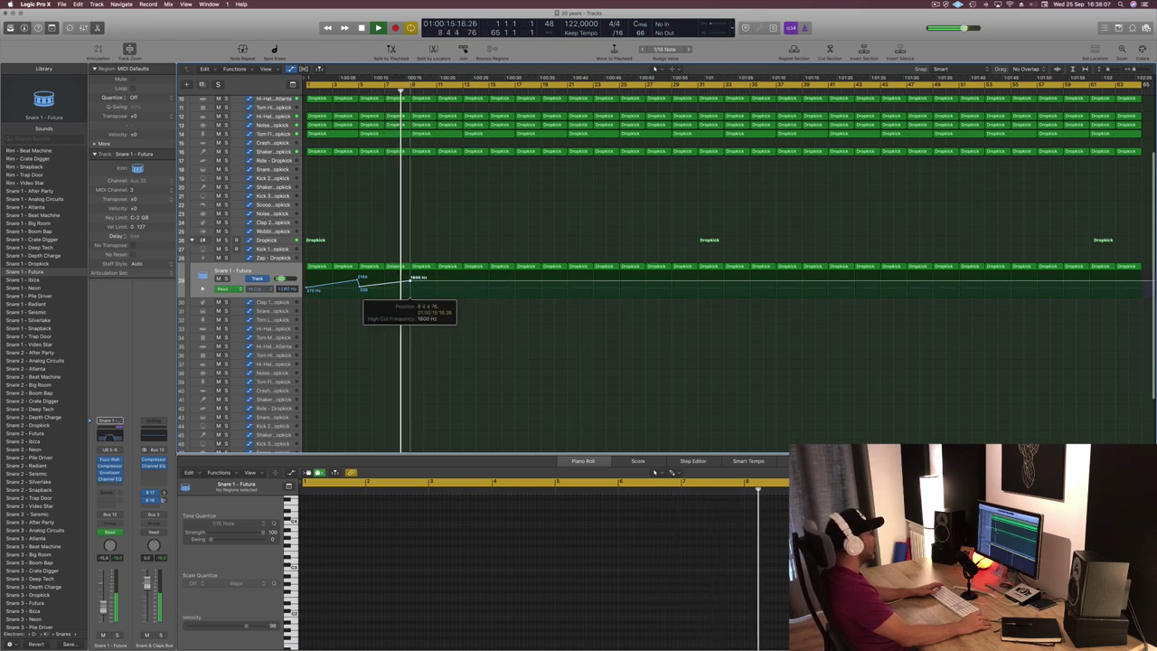
drag(413, 279, 412, 287)
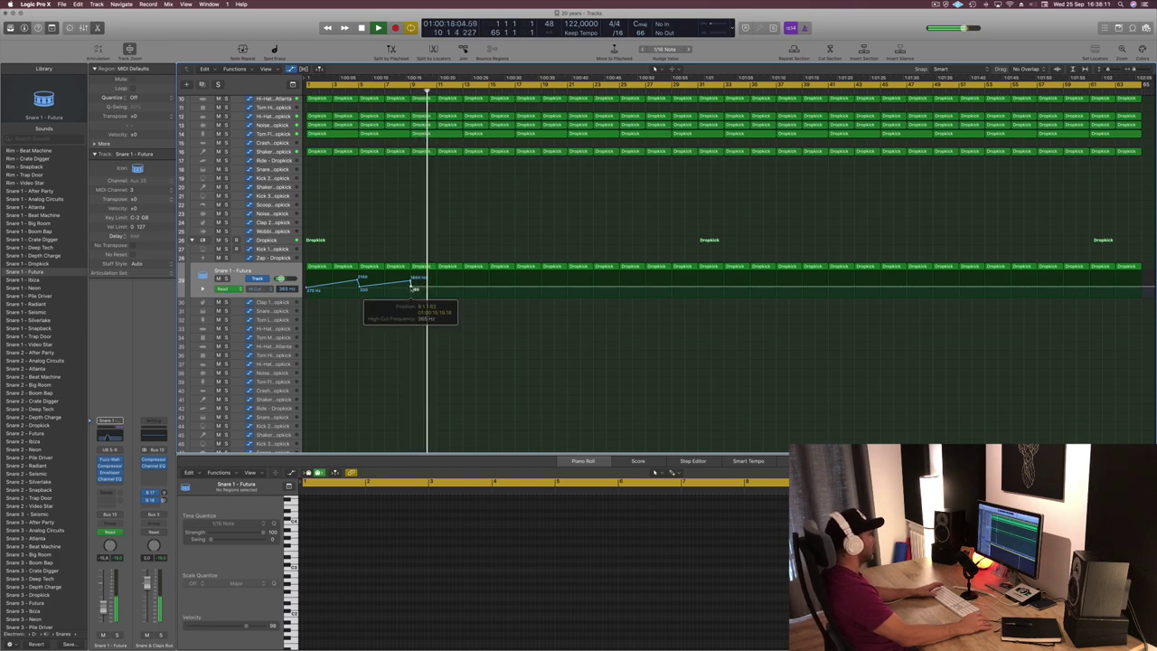
Play from the start and continue the high cut automation with a rise and drop at bar 13, then a rise to about 1680 Hz at bar 17.
key(Return)
click(463, 288)
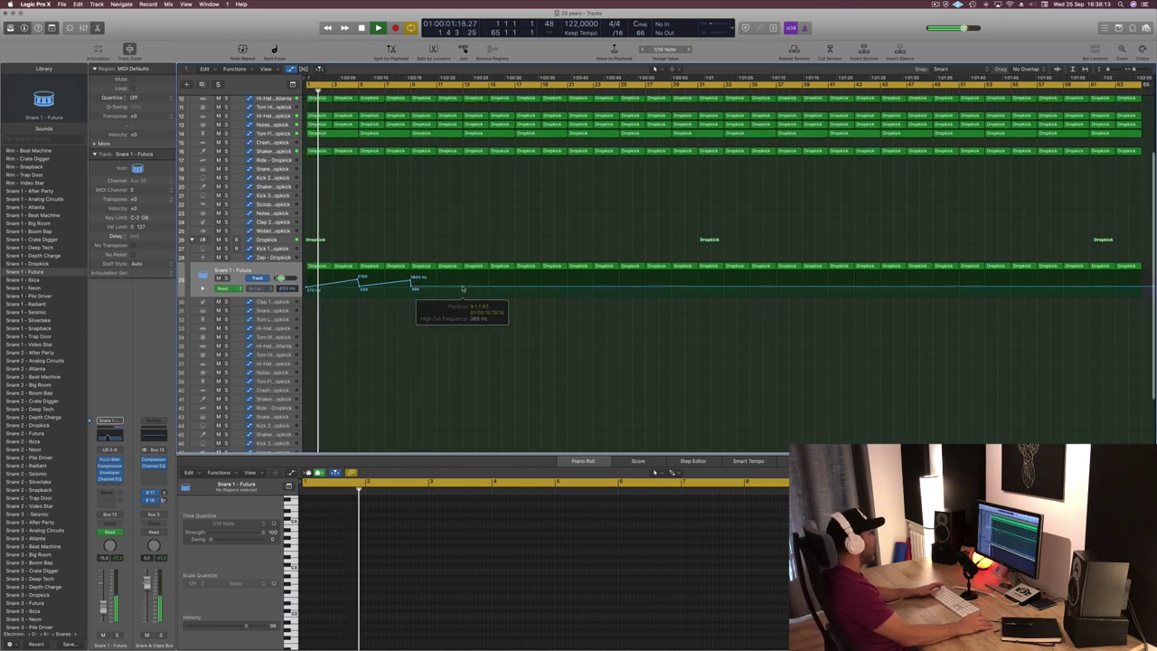
drag(463, 287, 515, 280)
Copy the bar 17 Classic Acid Patterns region to bar 5 and shorten its long note to the minimum length.
scroll(444, 331, down, 4)
scroll(444, 332, down, 3)
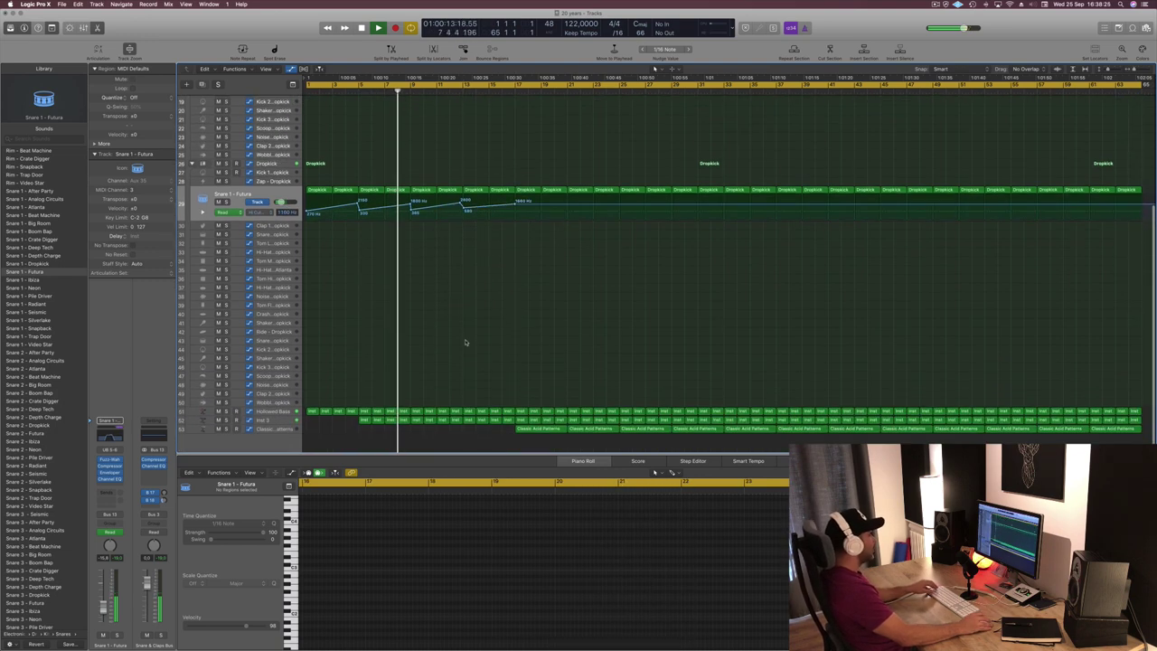
drag(540, 431, 387, 434)
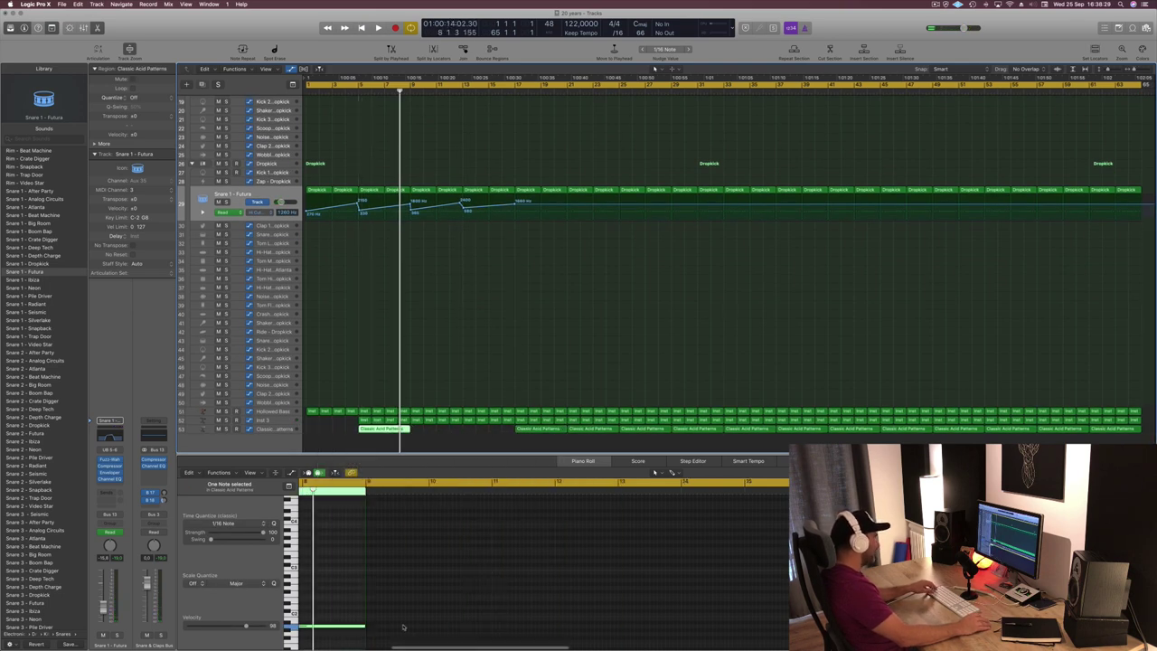
click(430, 440)
click(387, 429)
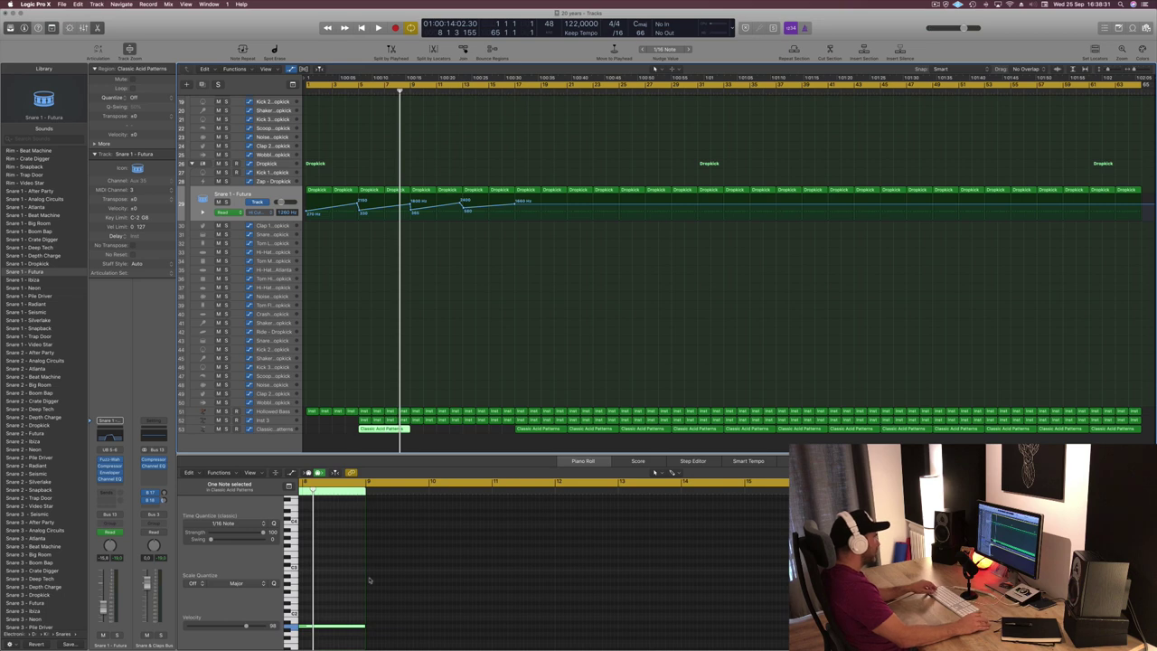
scroll(401, 636, left, 3)
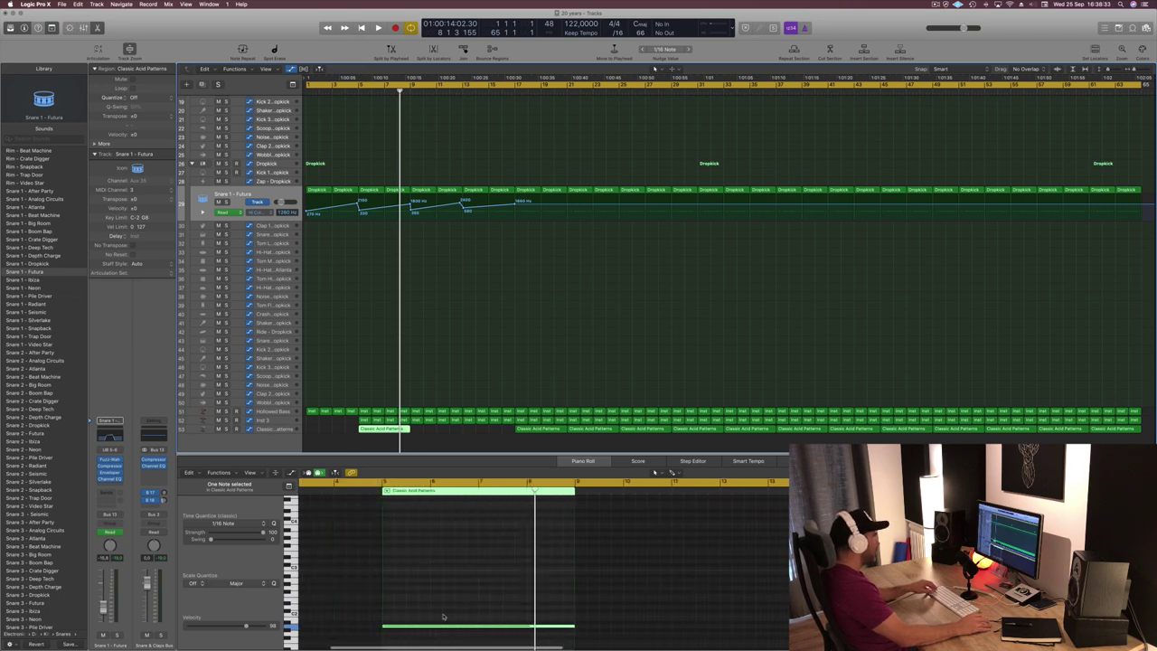
drag(571, 625, 379, 624)
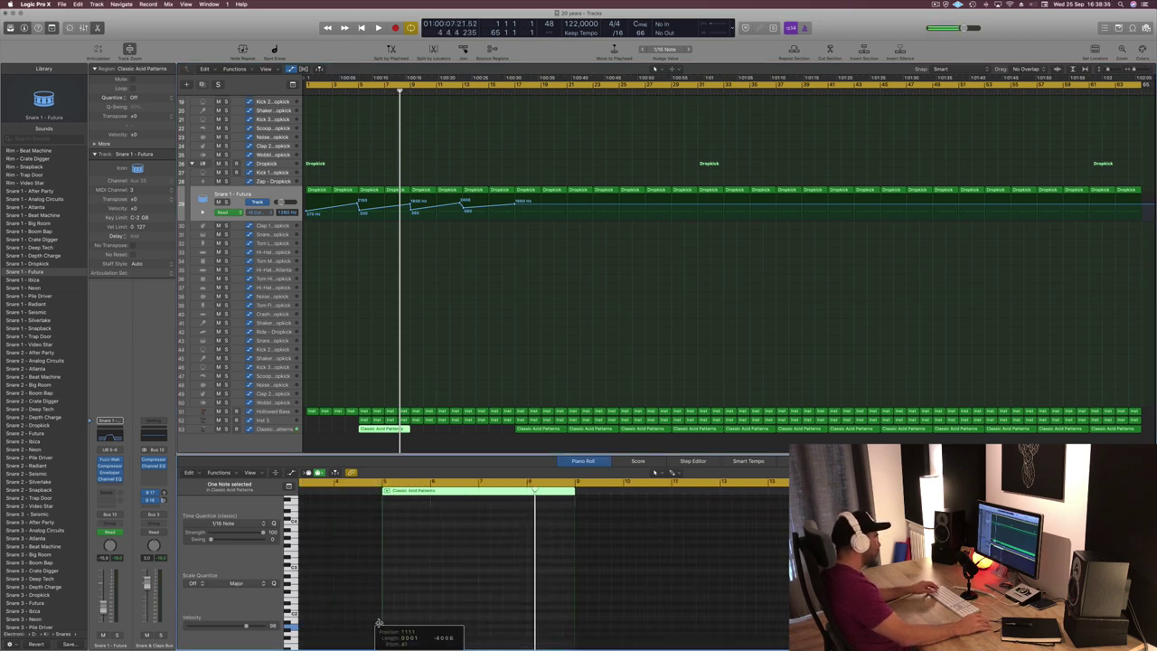
Play from the start and delete the four Inst 3 regions in bars 5 to 8.
key(space)
click(469, 346)
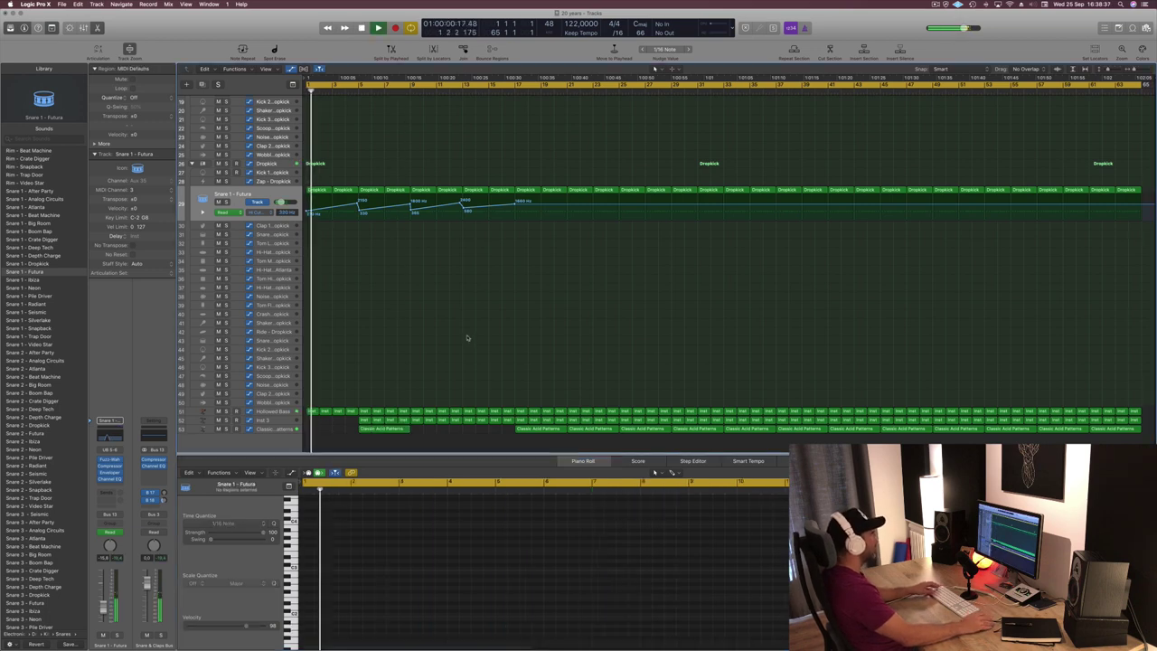
click(384, 431)
click(424, 380)
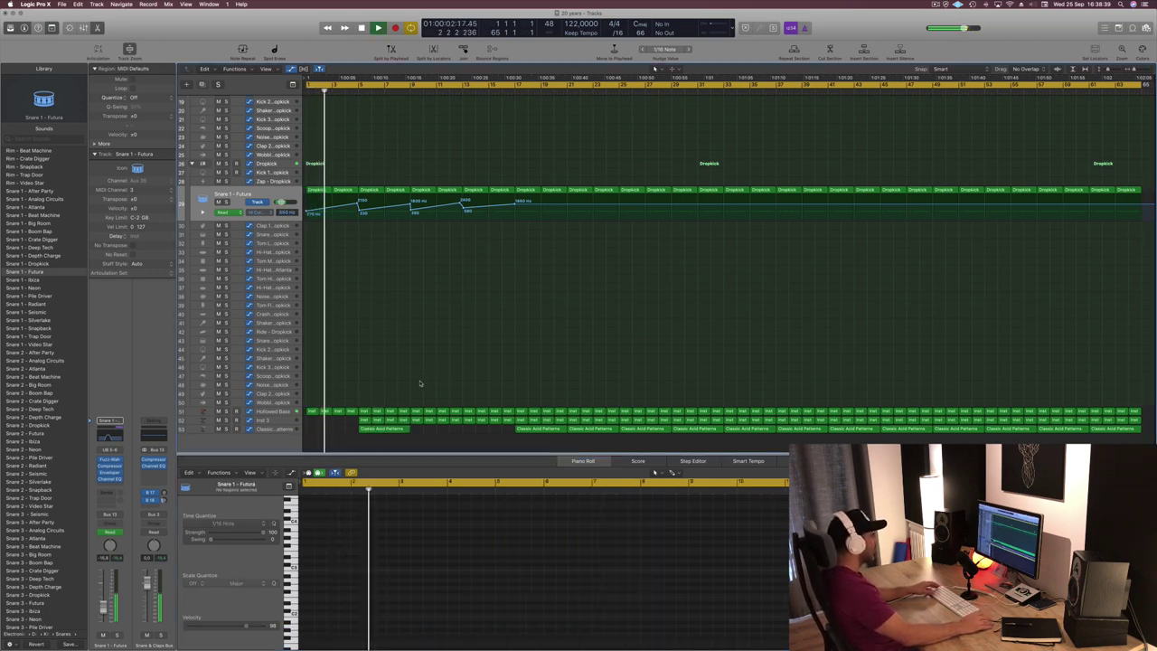
drag(344, 422, 403, 421)
key(Delete)
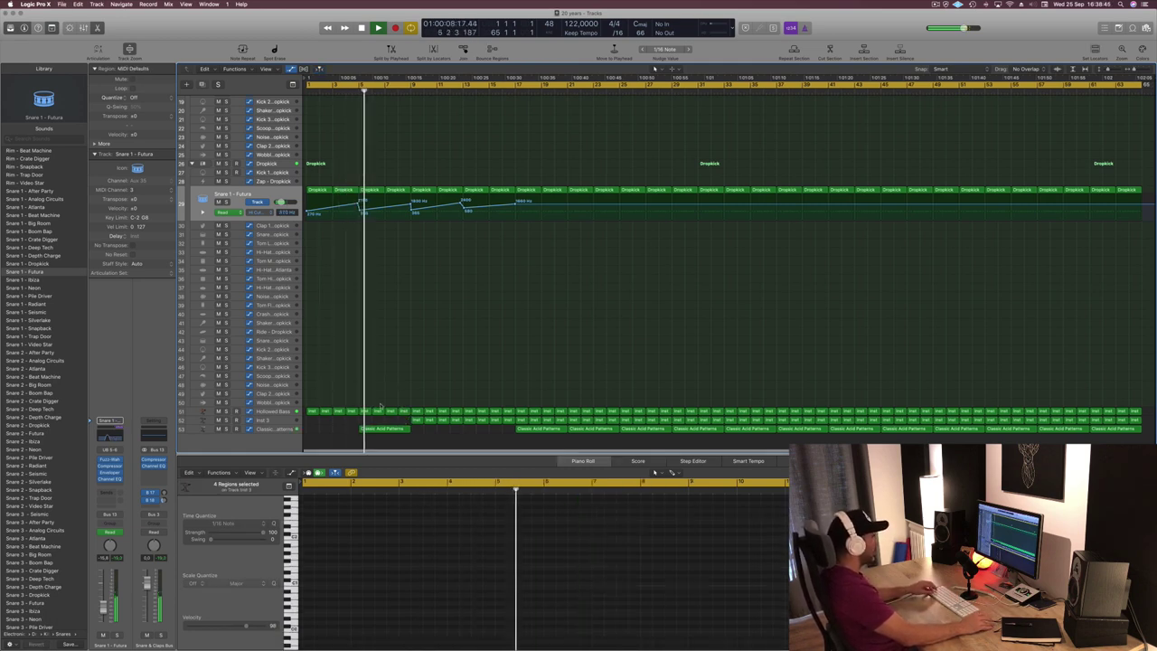
Lengthen the short note in the bar 5 Classic Acid Patterns region slightly and copy the region to bar 9.
click(378, 430)
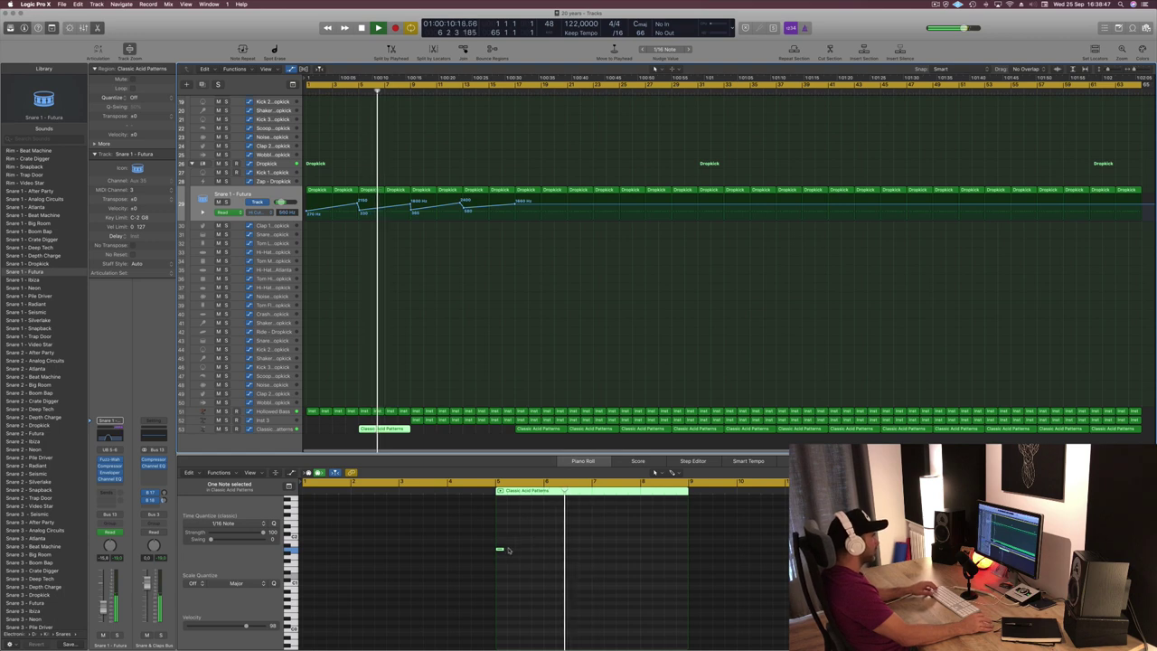
drag(502, 548, 504, 548)
drag(391, 431, 442, 438)
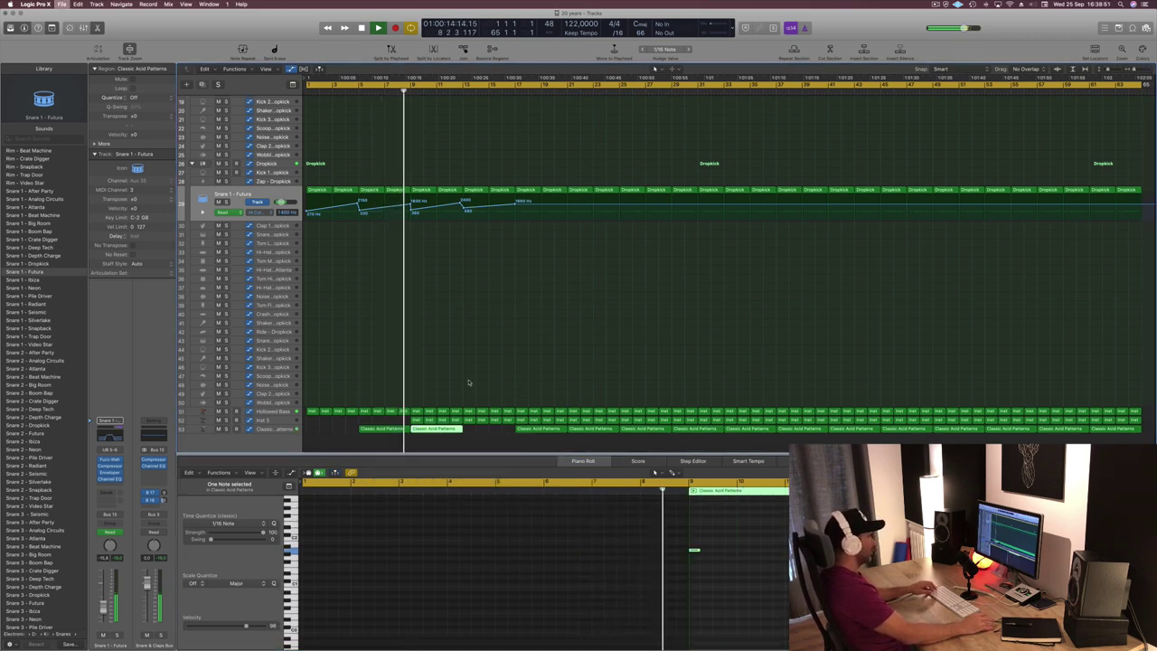
scroll(474, 376, right, 2)
scroll(473, 376, left, 2)
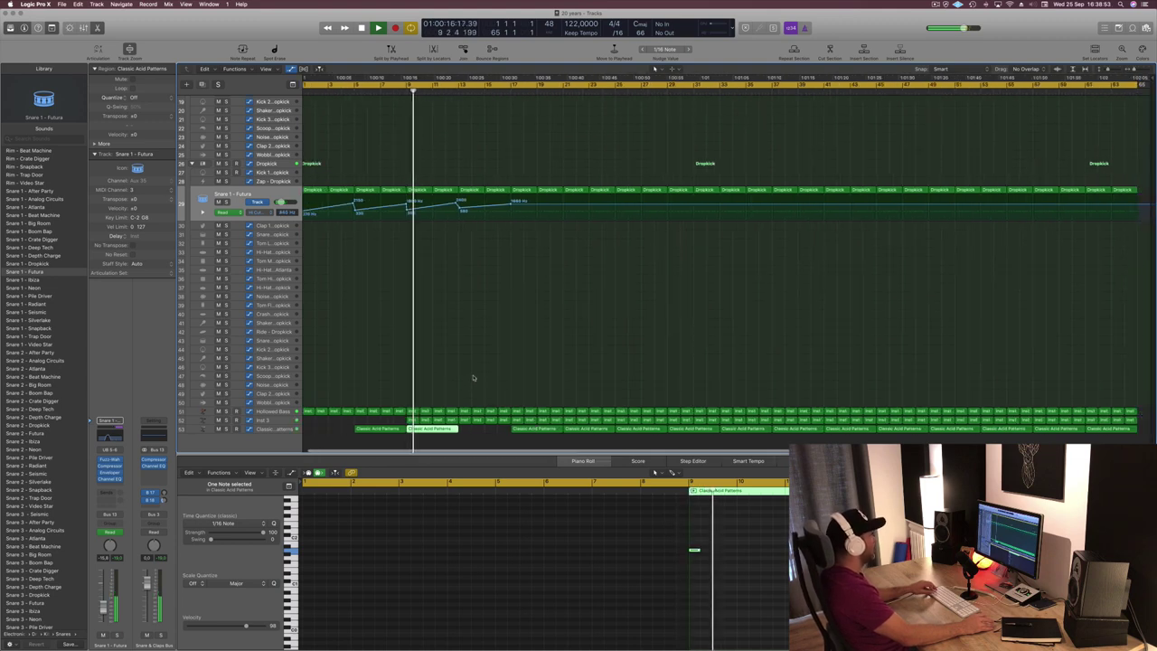
Copy the short-note Classic Acid Patterns region to bar 13 and replace the bar 17 region with another copy.
click(291, 422)
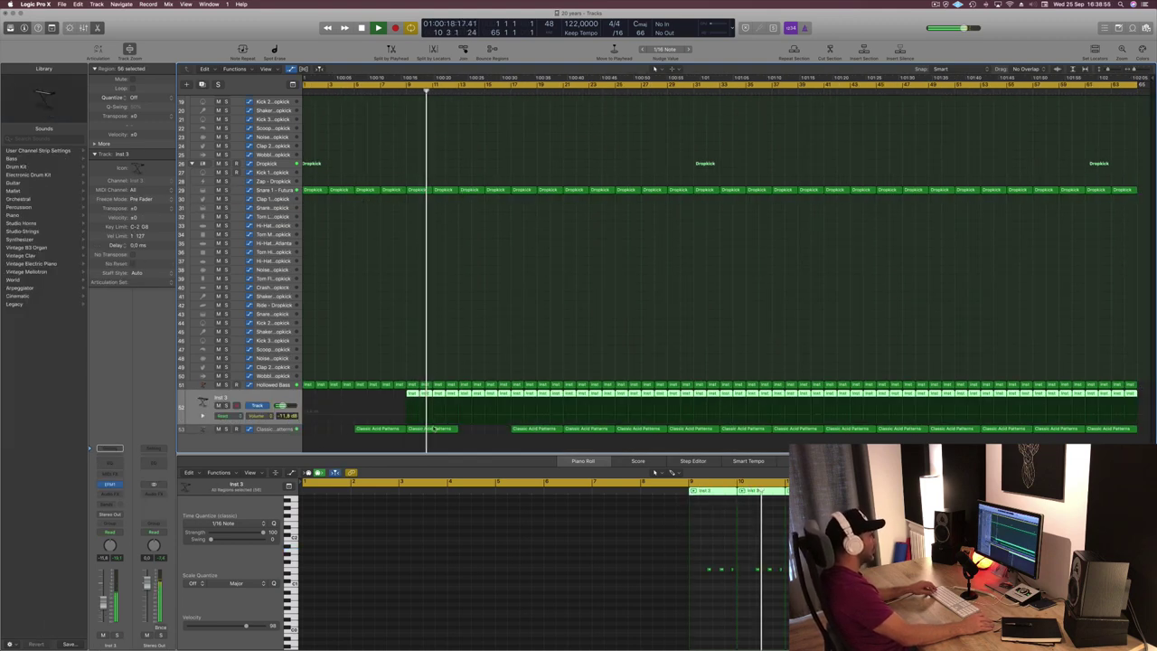
drag(440, 430, 528, 429)
key(Delete)
drag(485, 432, 538, 437)
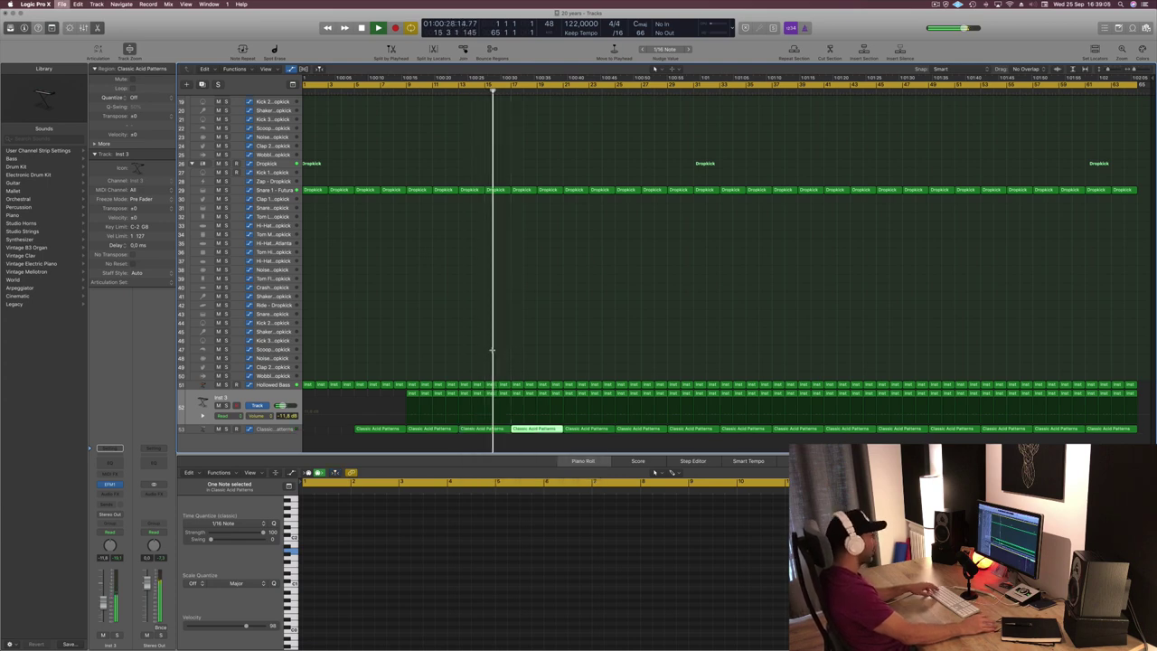
Raise the Snare 1 - Futura high cut automation point at bar 17 to 20000 Hz and start playback.
scroll(352, 177, up, 6)
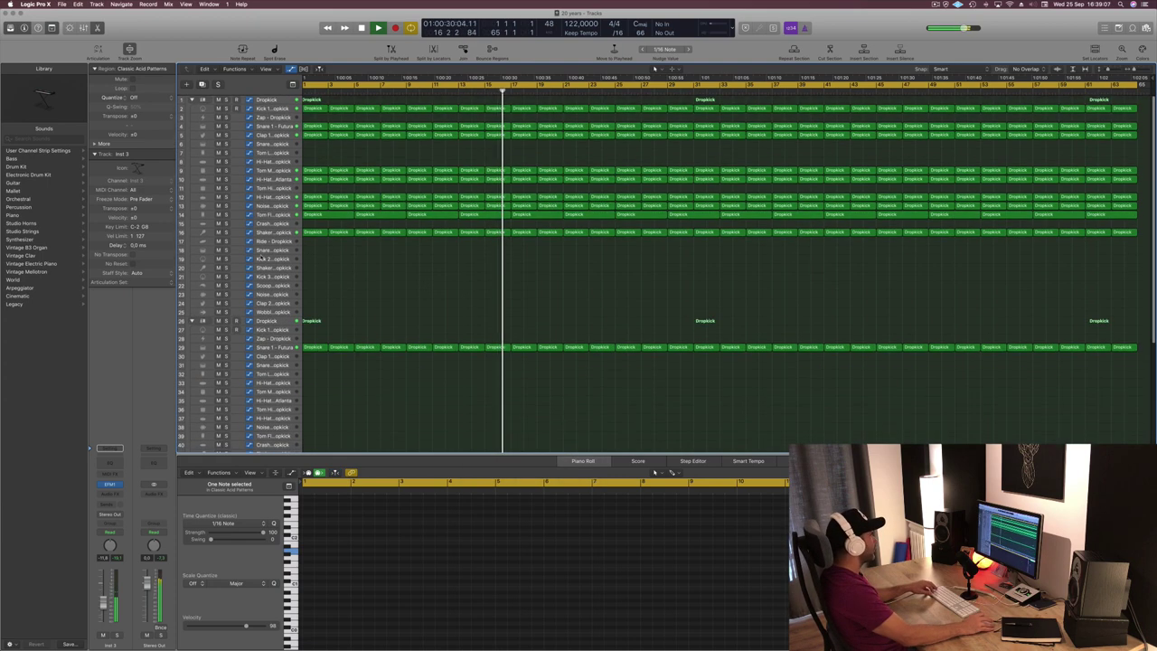
click(283, 350)
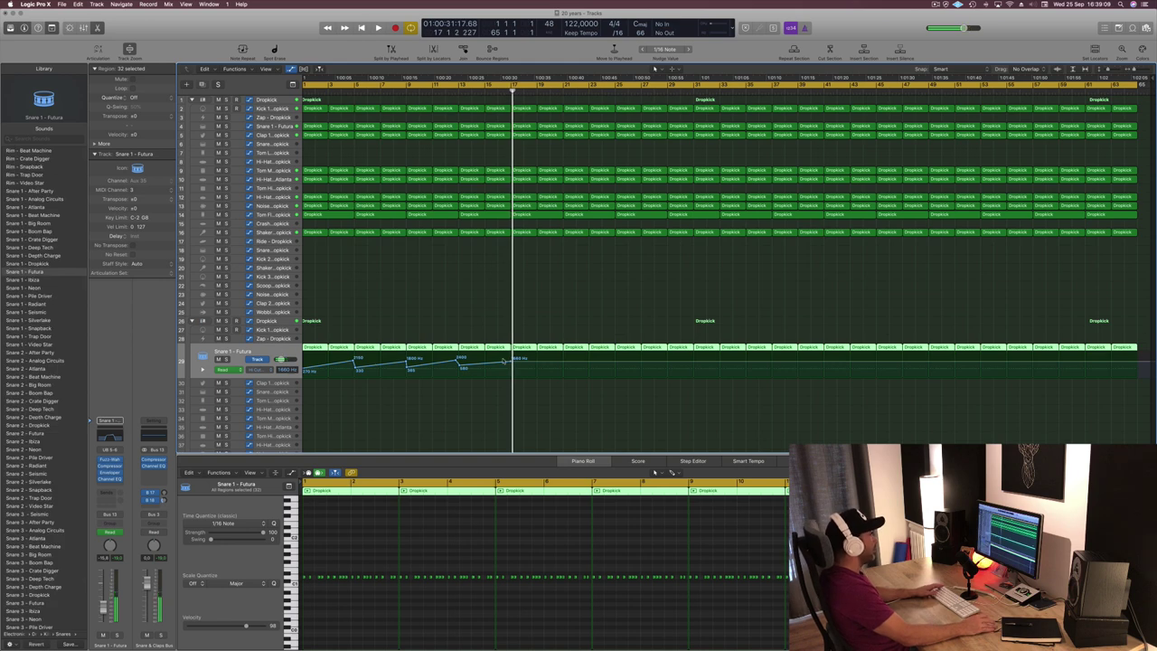
scroll(452, 208, left, 1)
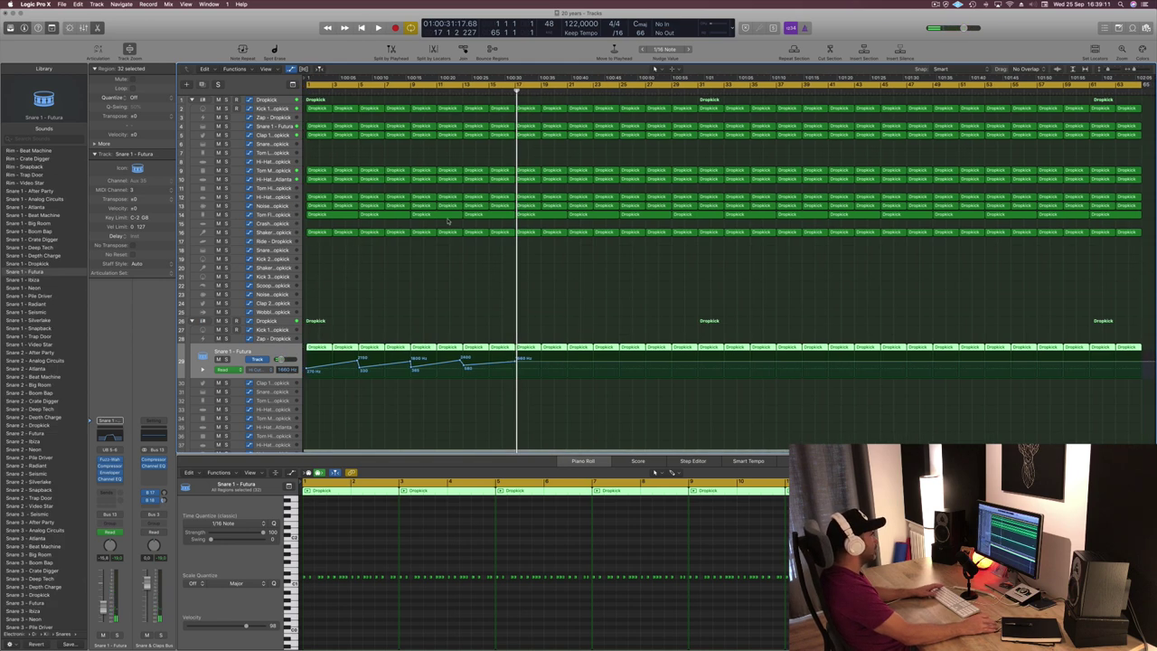
drag(515, 363, 515, 331)
key(space)
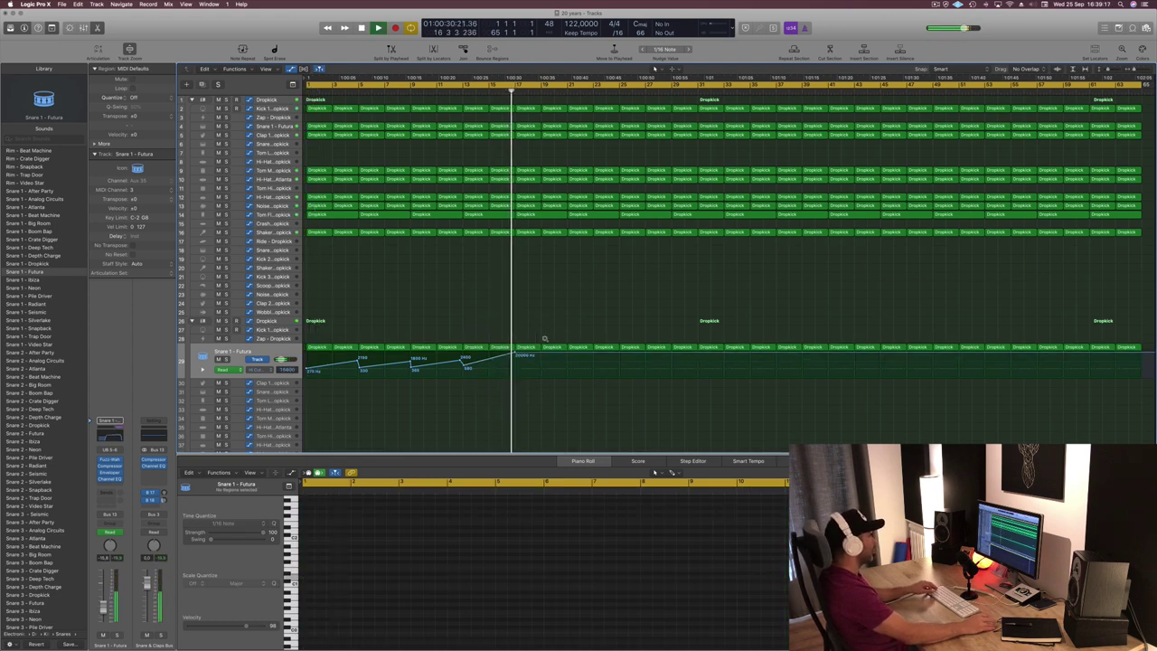
Play from about bar 15, stretch the bar 17 Classic Acid Patterns note to the region's full length, and step playback back slightly.
scroll(532, 387, down, 6)
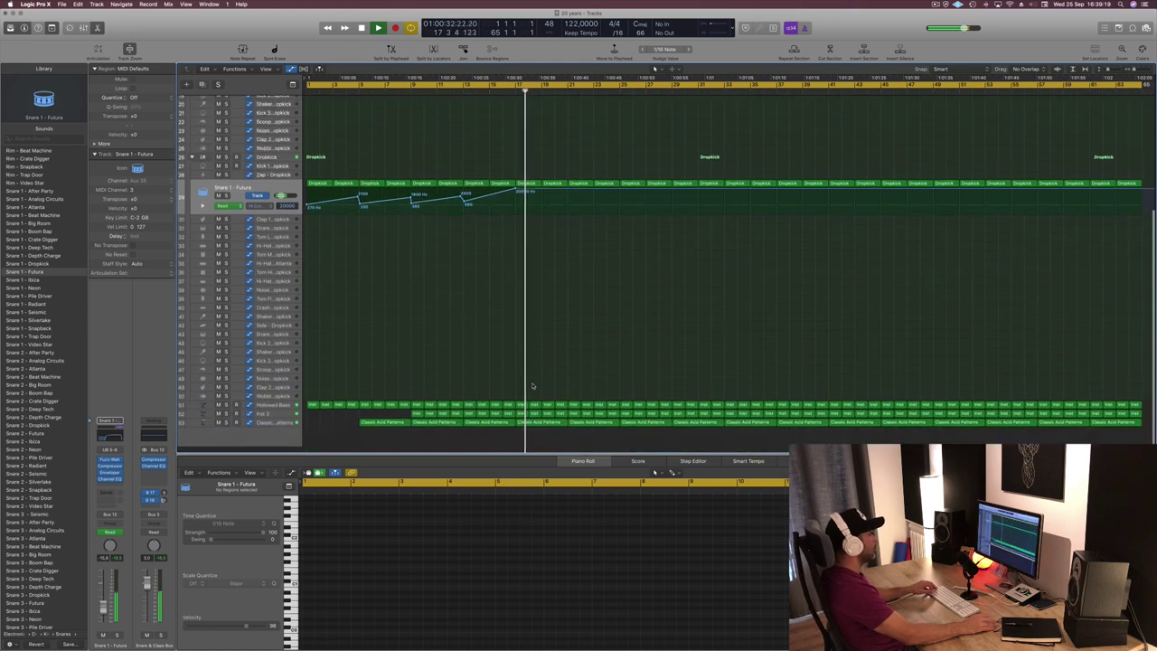
click(494, 94)
click(539, 429)
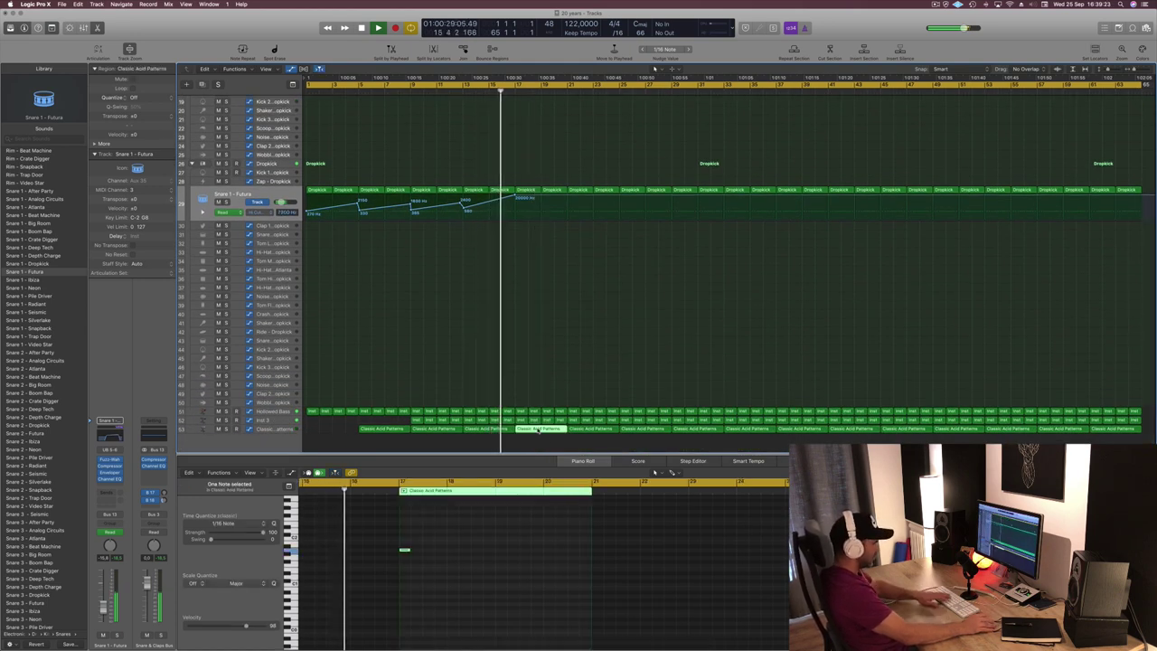
drag(539, 430, 546, 432)
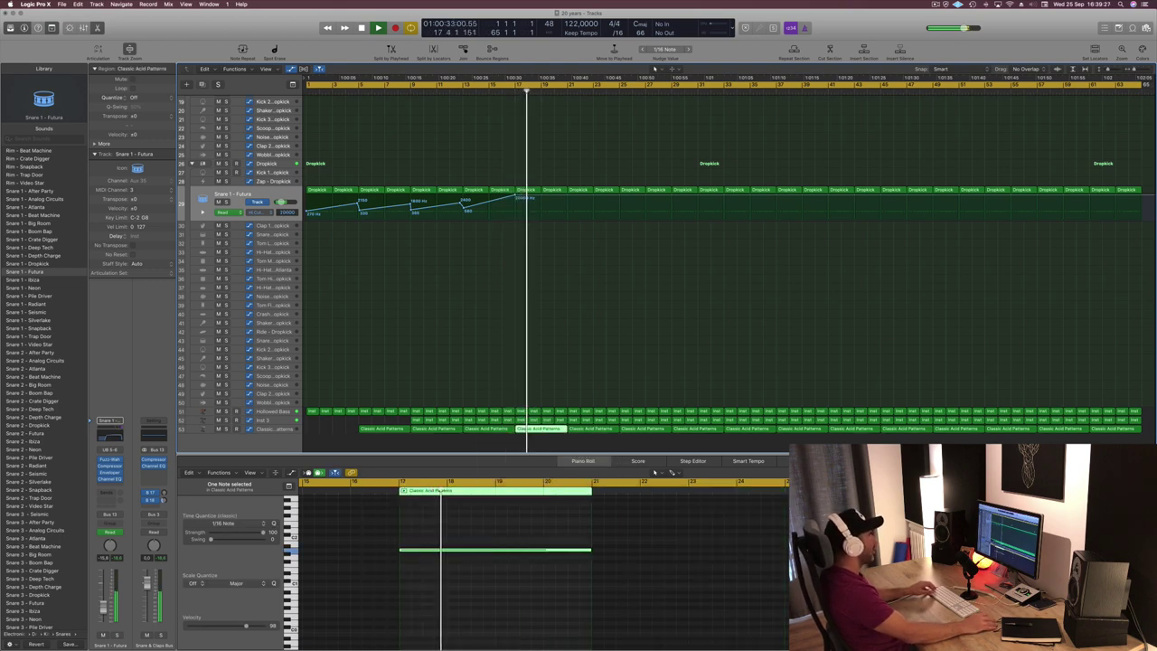
key(comma)
key(comma)
Set the Classic Acid Patterns track's automation mode to Touch and open its Channel EQ.
click(281, 432)
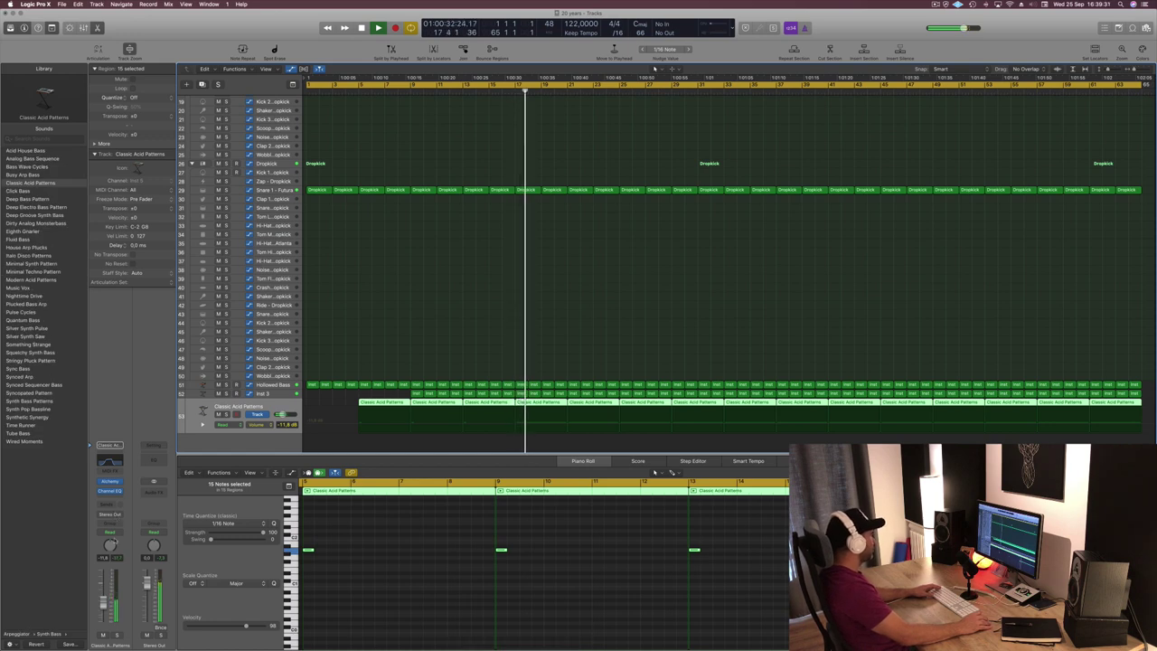
click(116, 533)
click(145, 456)
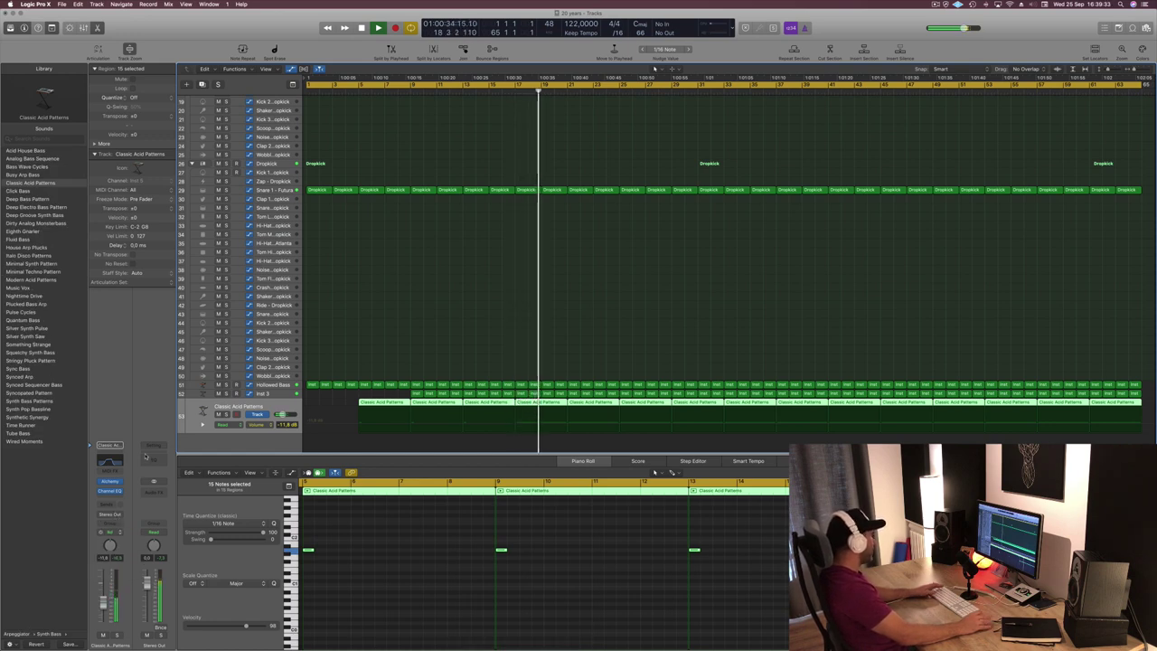
click(112, 464)
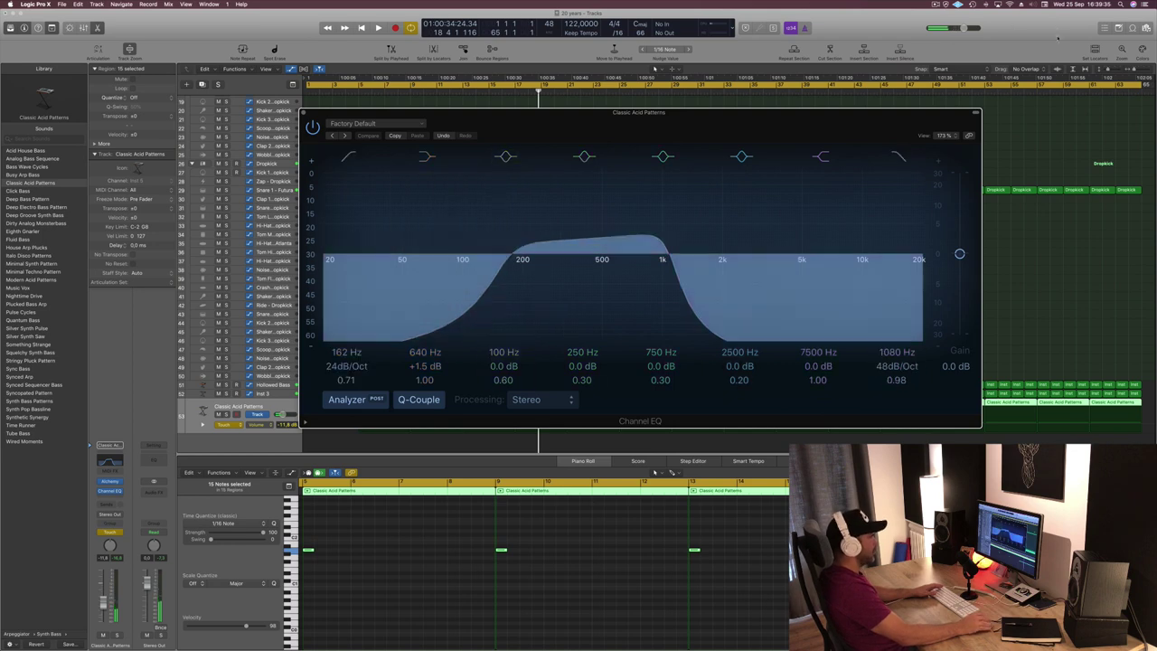
Record a high cut frequency automation point at 1080 Hz during playback from the start, and close the Channel EQ window.
key(space)
drag(893, 352, 893, 352)
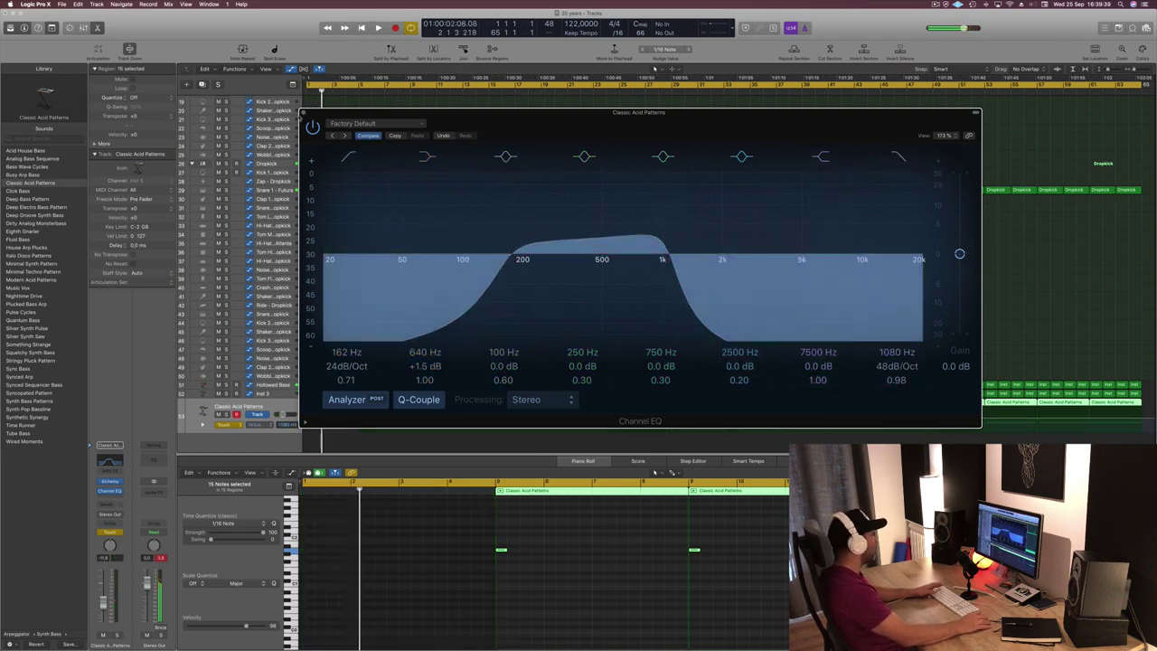
key(super+w)
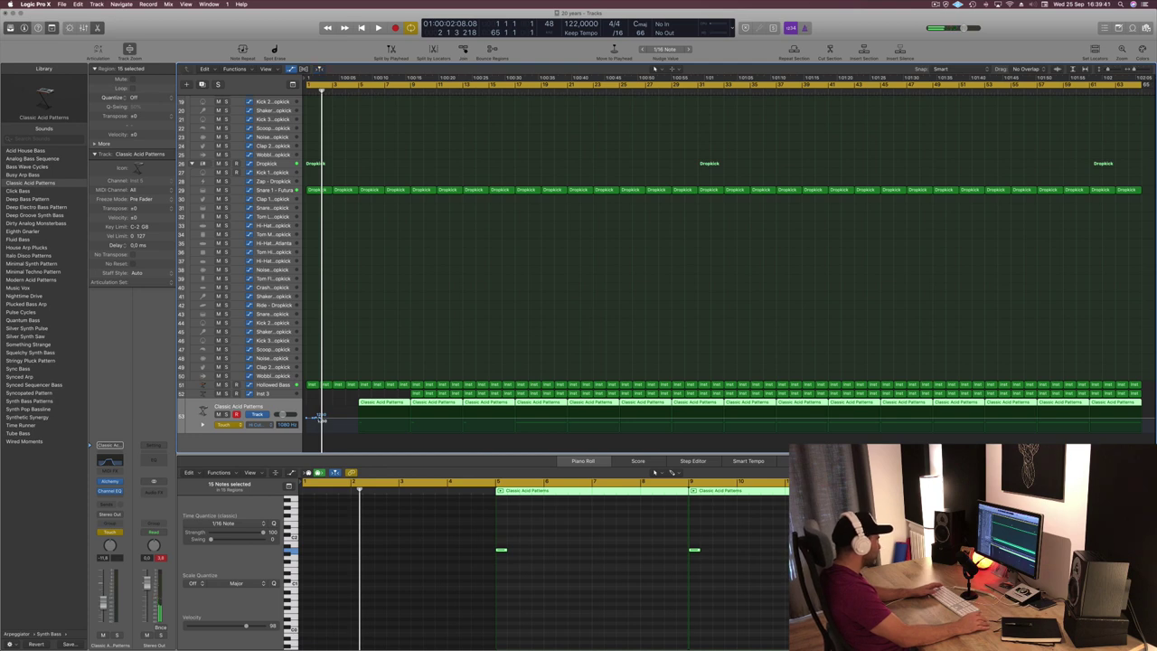
Reshape the Classic Acid Patterns high cut automation from about 435 Hz at bar 1 to about 150 Hz at bar 17, and set the track to Read.
click(321, 418)
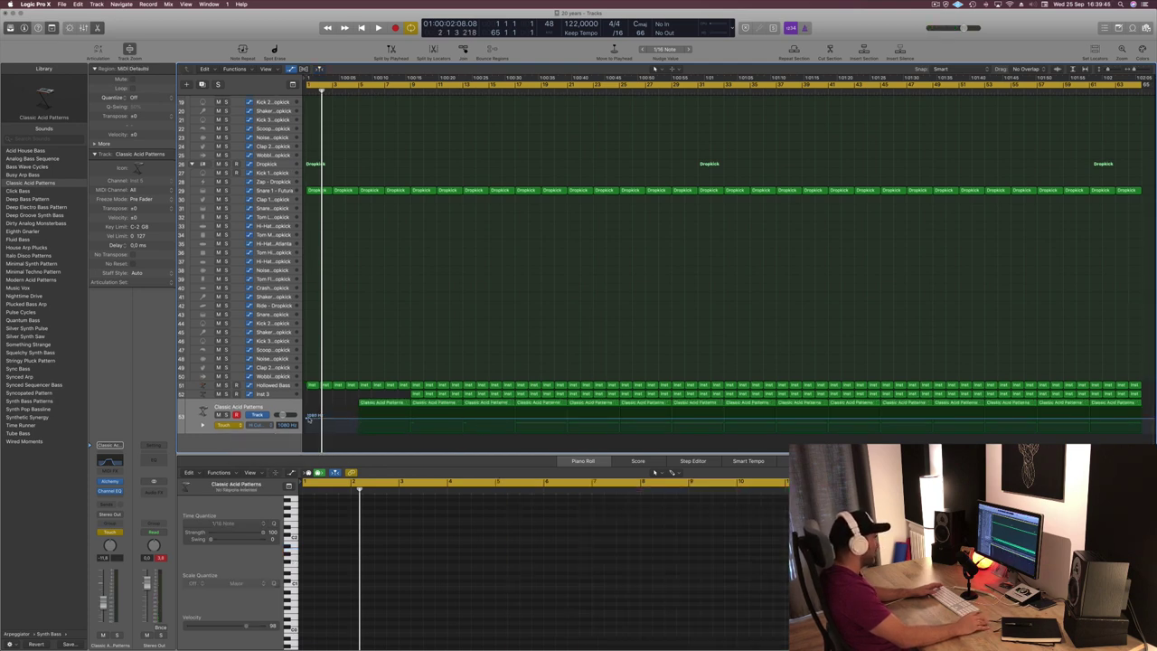
key(space)
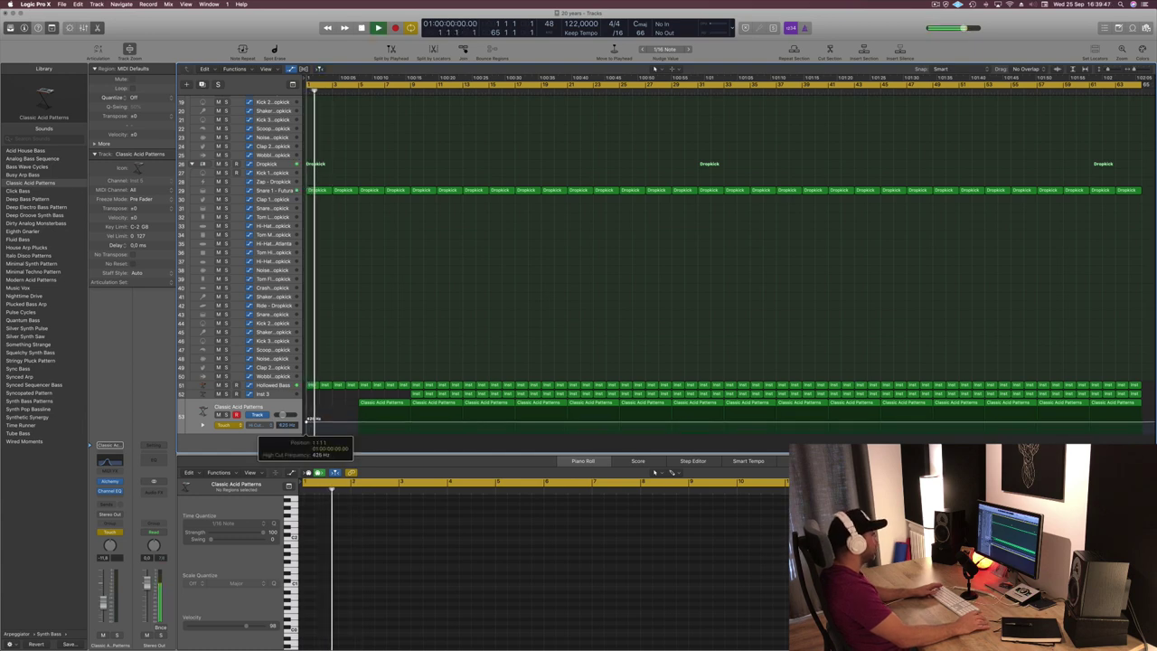
key(.)
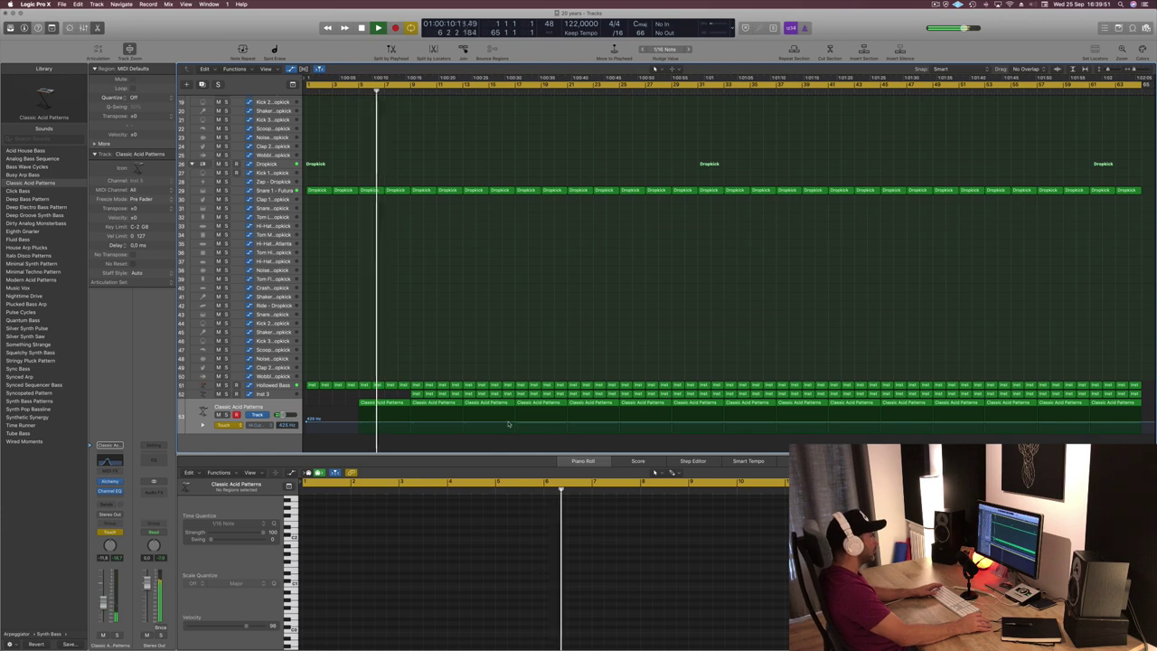
drag(513, 420, 515, 426)
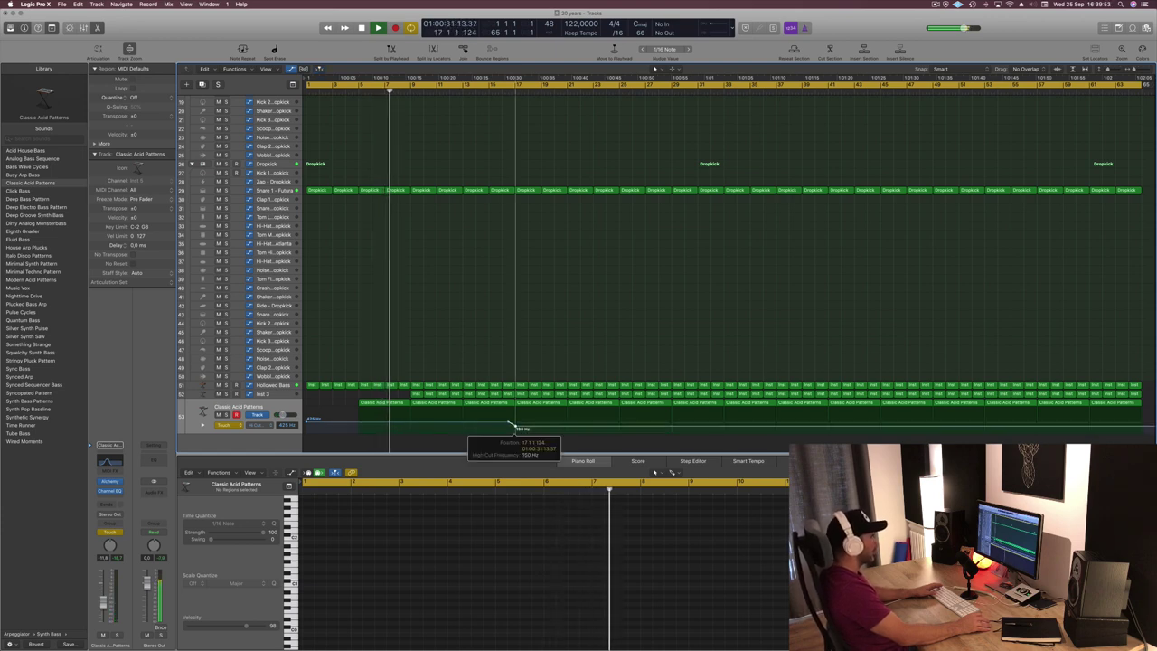
click(226, 424)
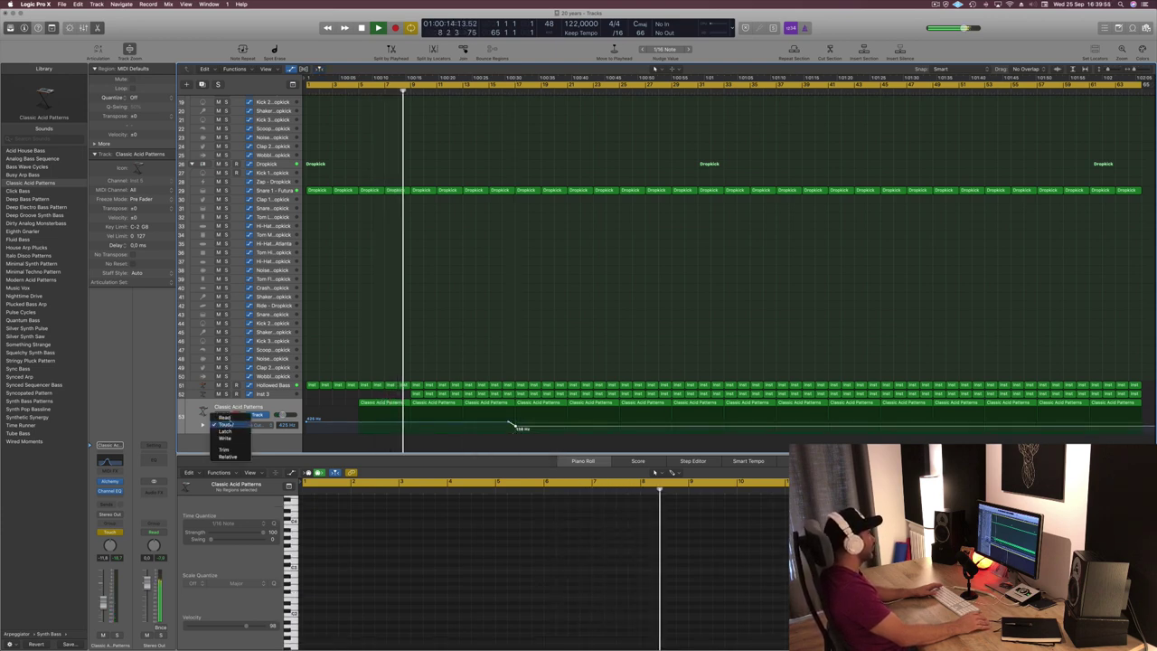
click(224, 417)
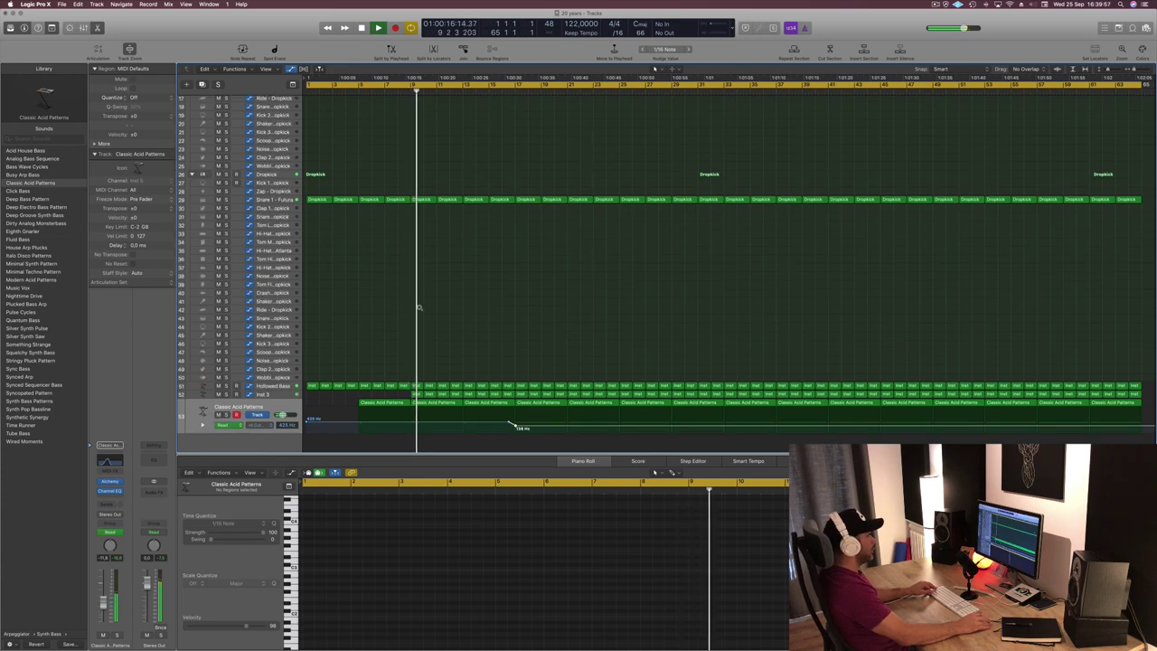
Add a high cut automation point of about 760 Hz at bar 25 on the Classic Acid Patterns track.
scroll(419, 307, down, 4)
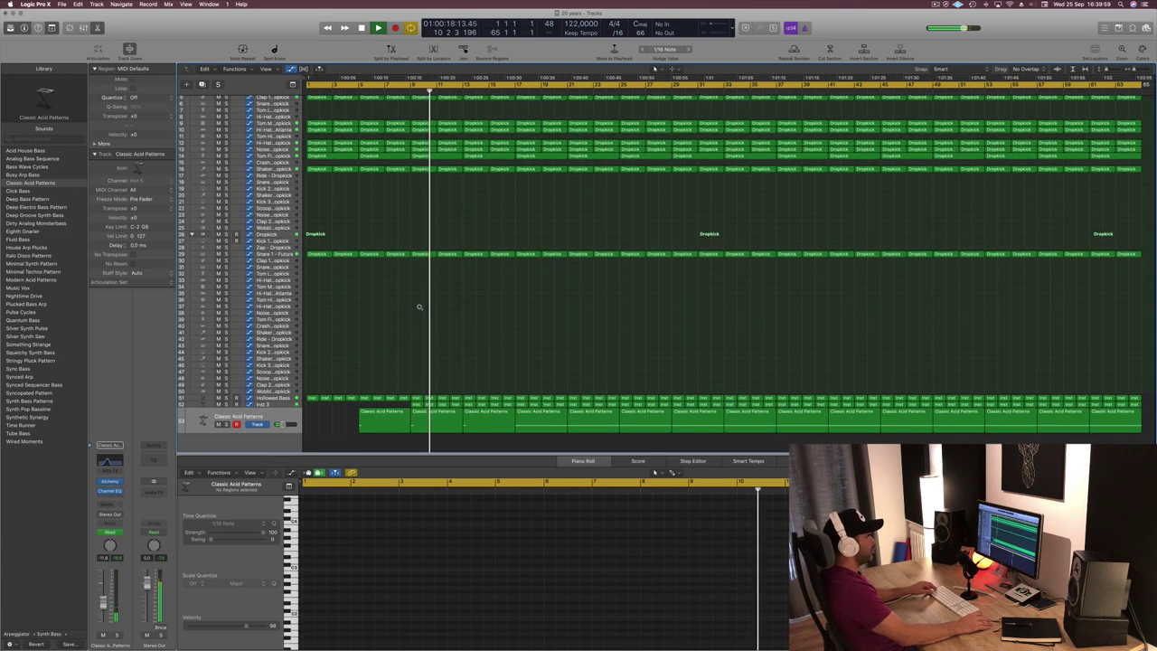
scroll(419, 308, down, 2)
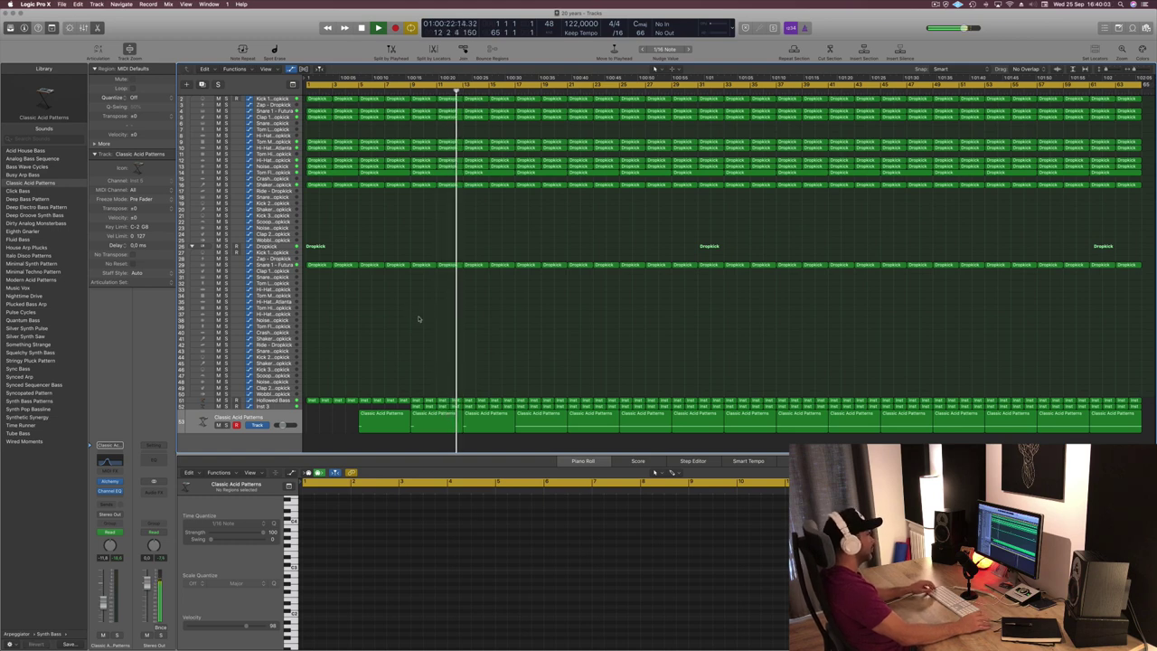
scroll(419, 318, up, 2)
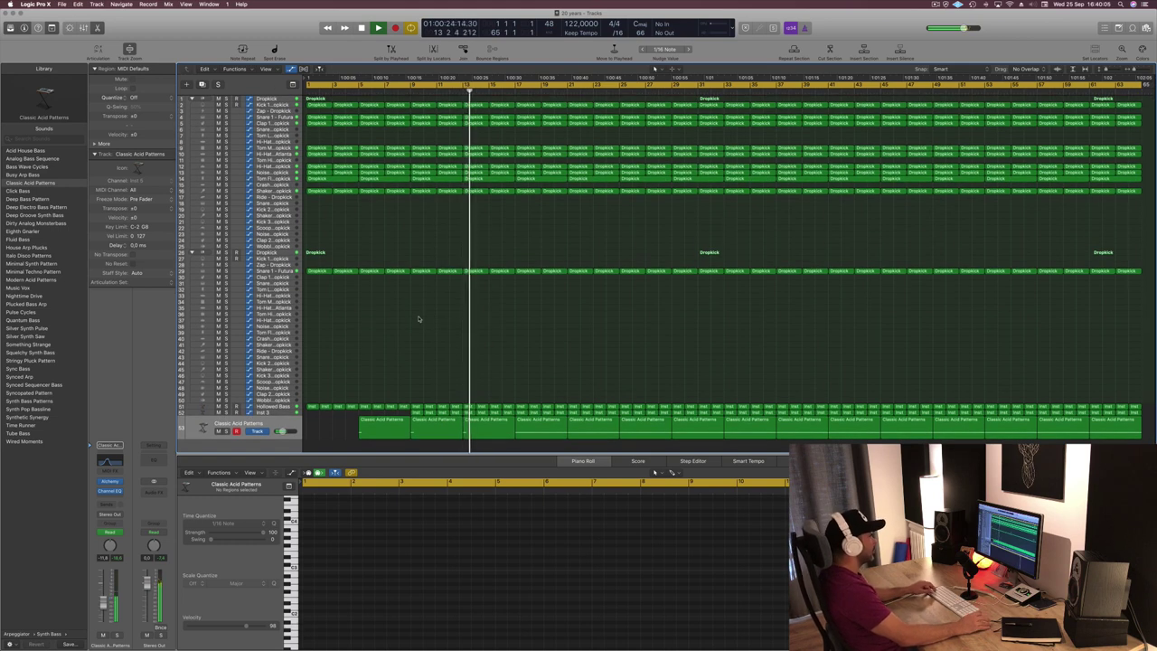
click(290, 423)
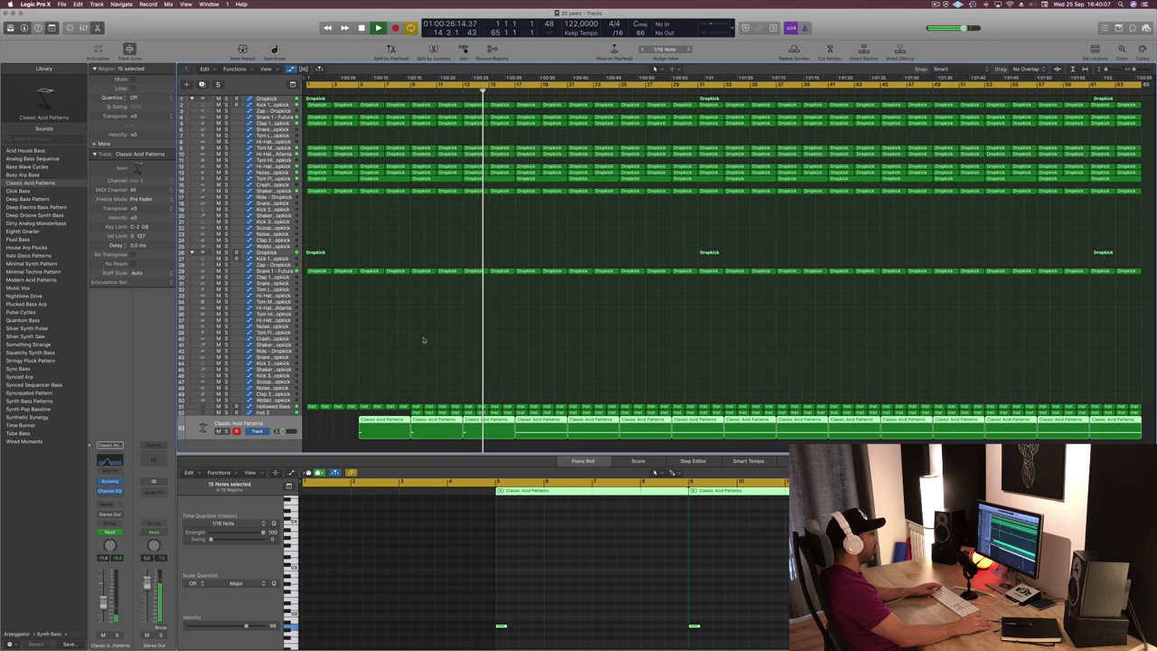
click(422, 340)
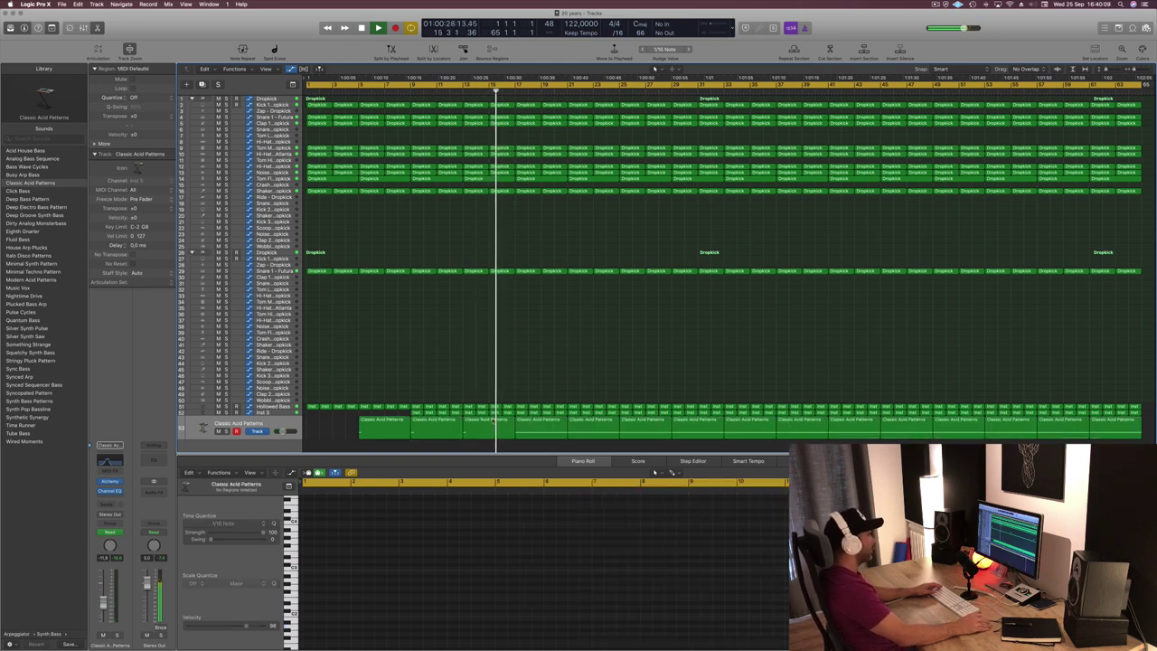
click(541, 422)
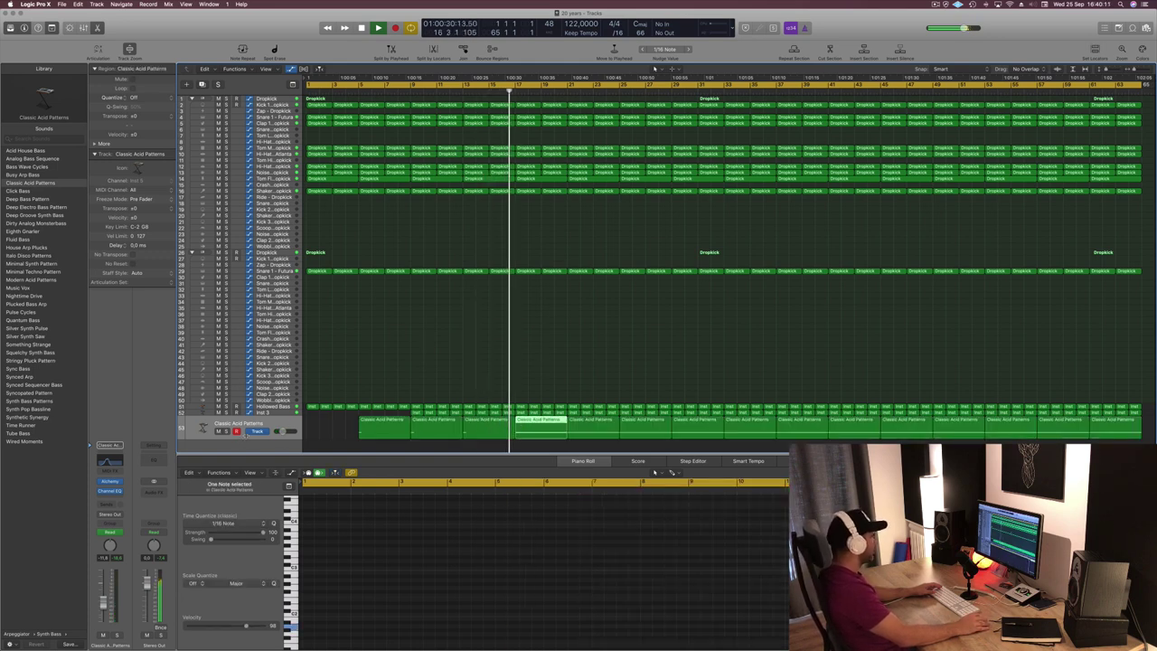
drag(211, 438, 209, 461)
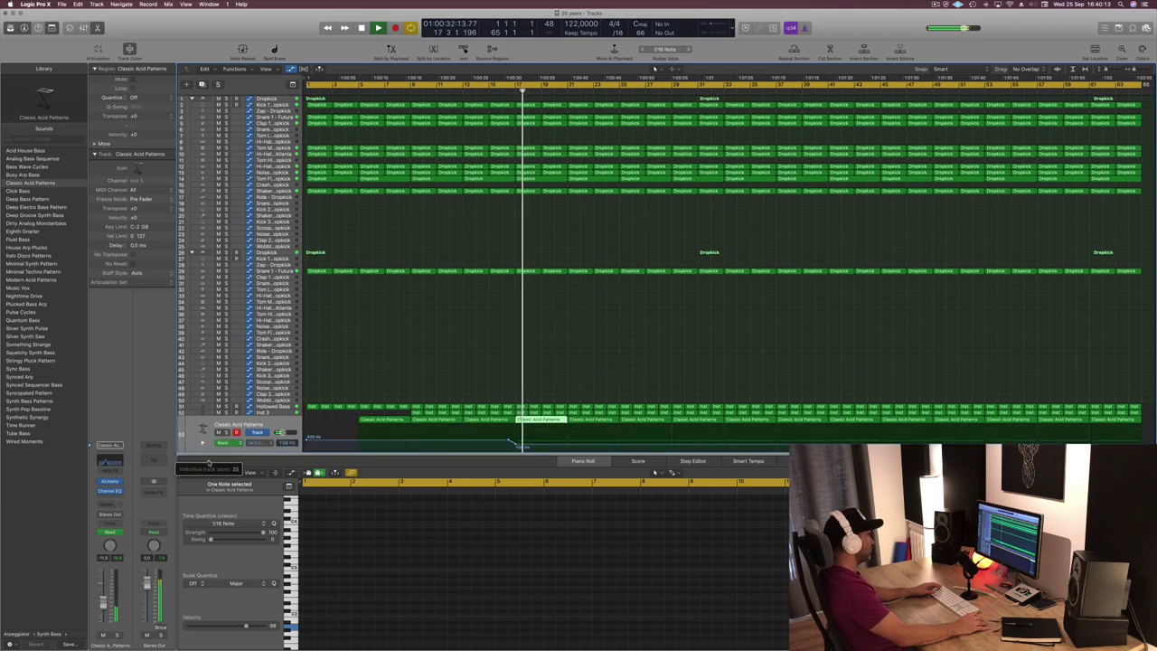
click(570, 439)
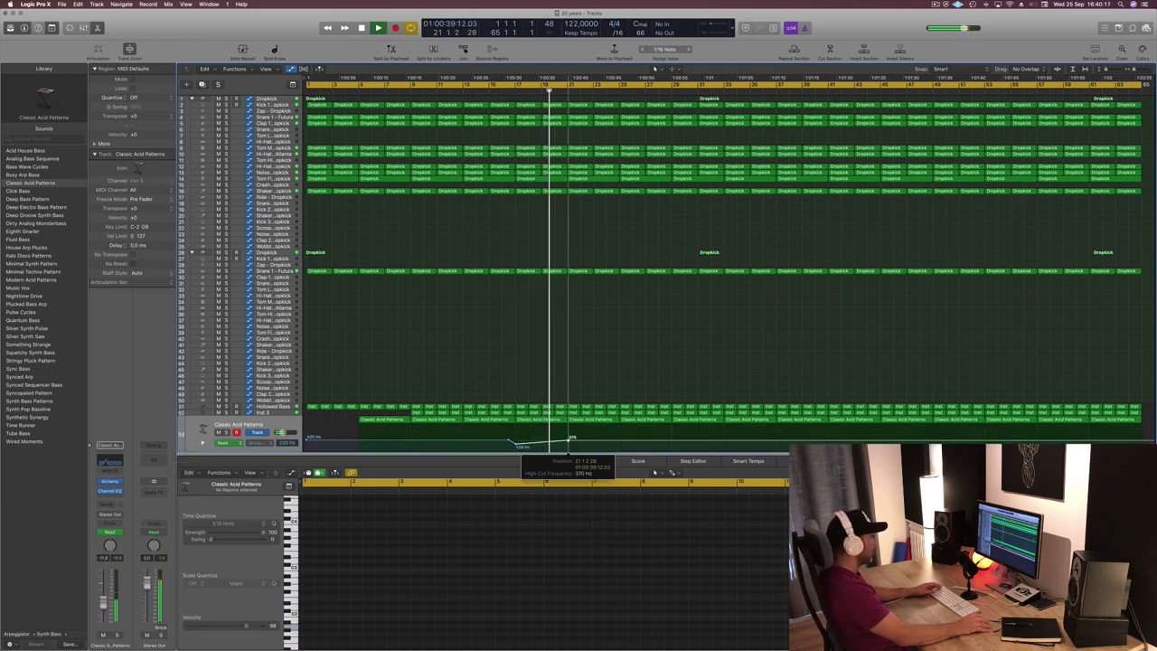
drag(570, 440, 620, 434)
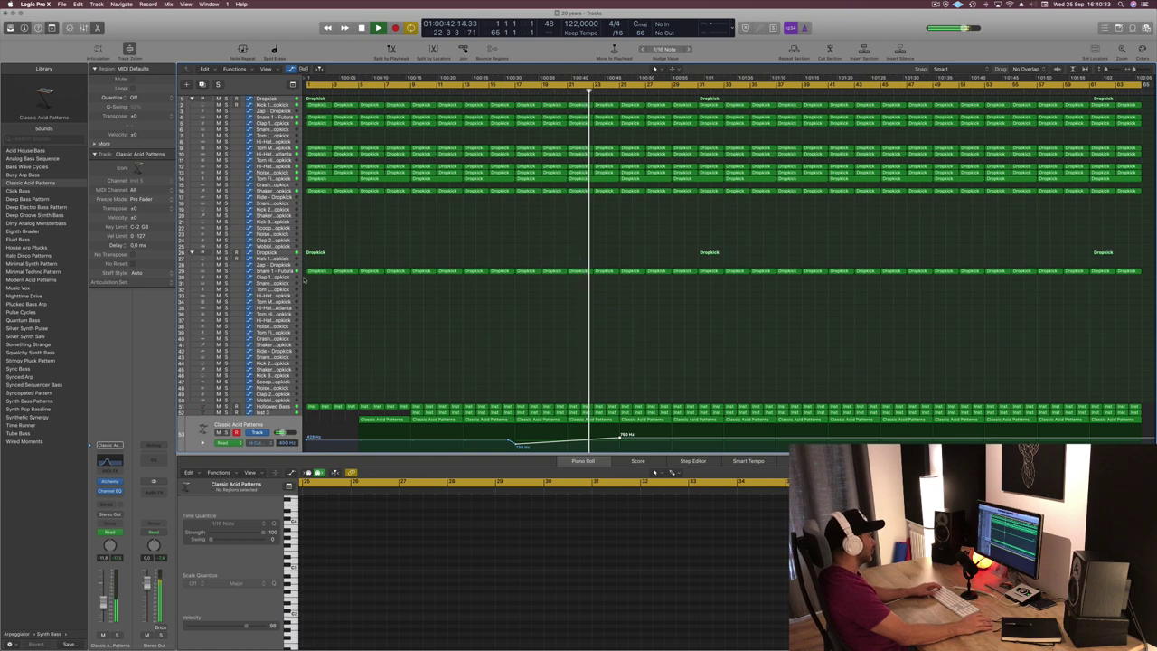
Add a point at bar 33 of the Classic Acid Patterns high cut automation and raise it to 20000 Hz.
click(619, 272)
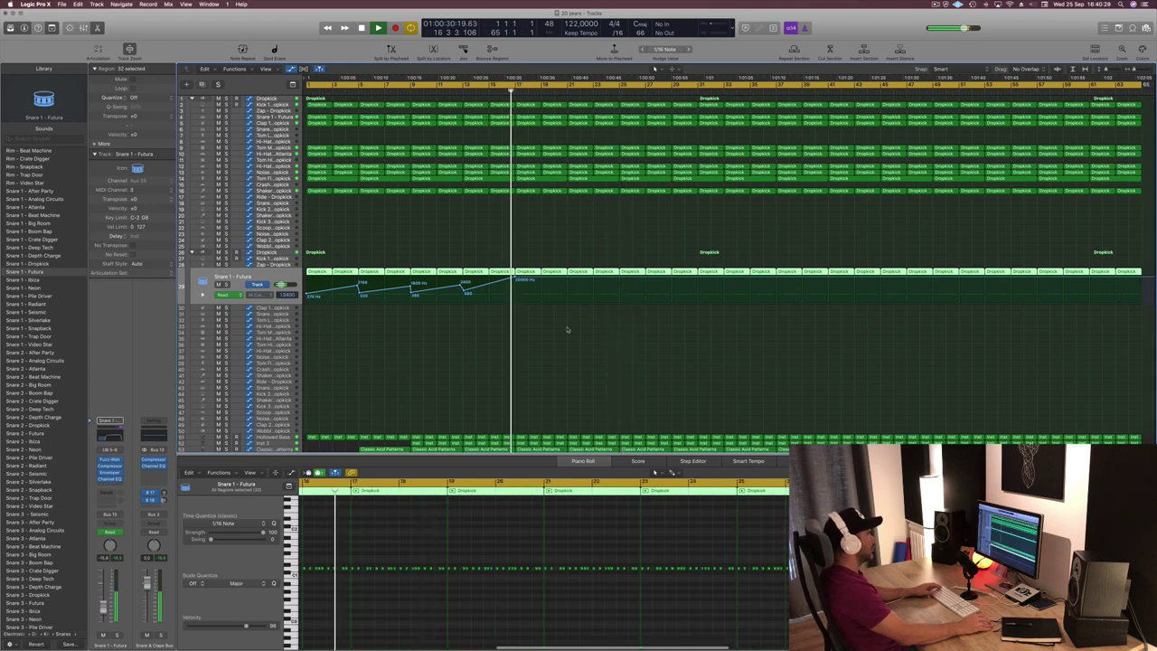
scroll(566, 316, down, 2)
click(631, 432)
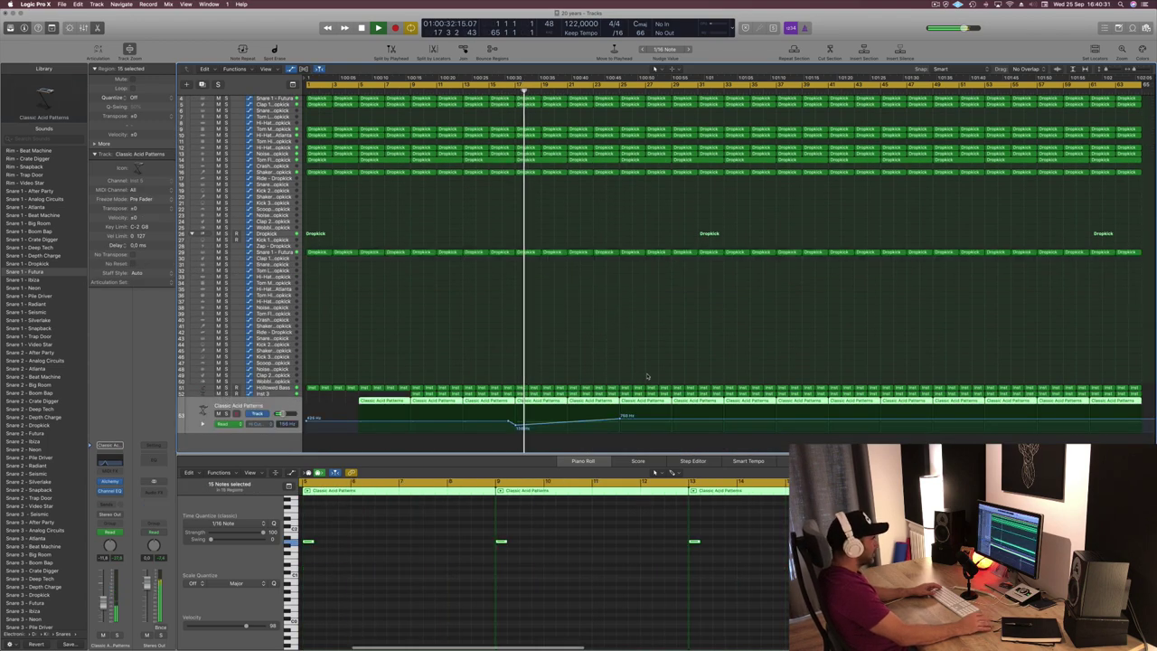
click(621, 420)
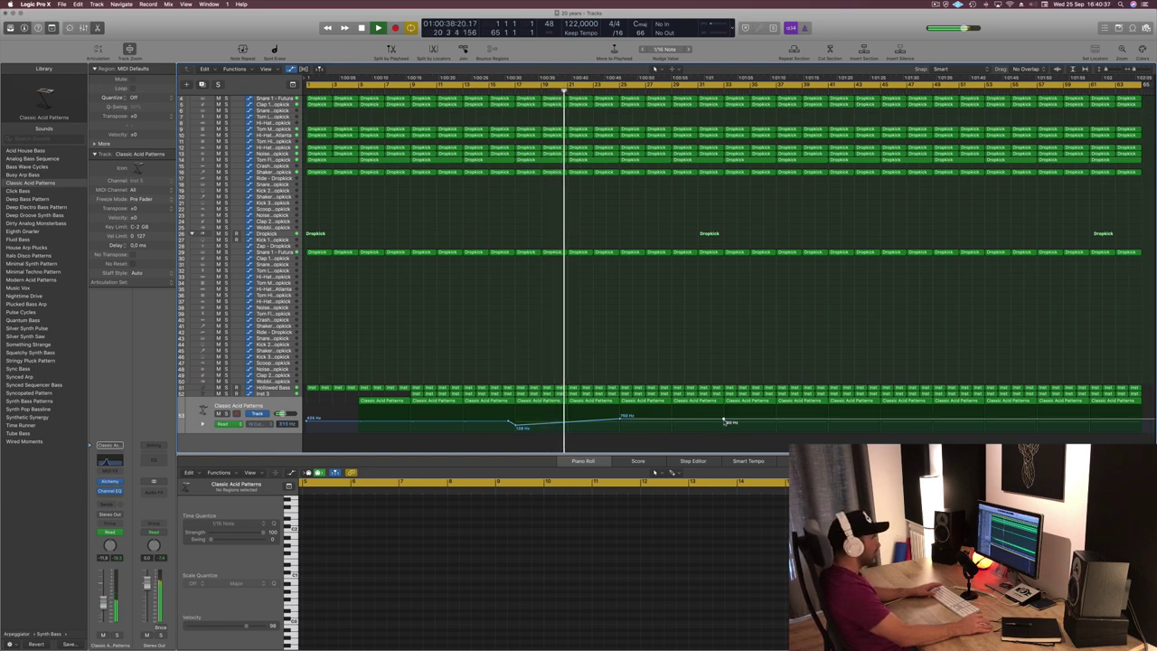
drag(723, 421, 703, 356)
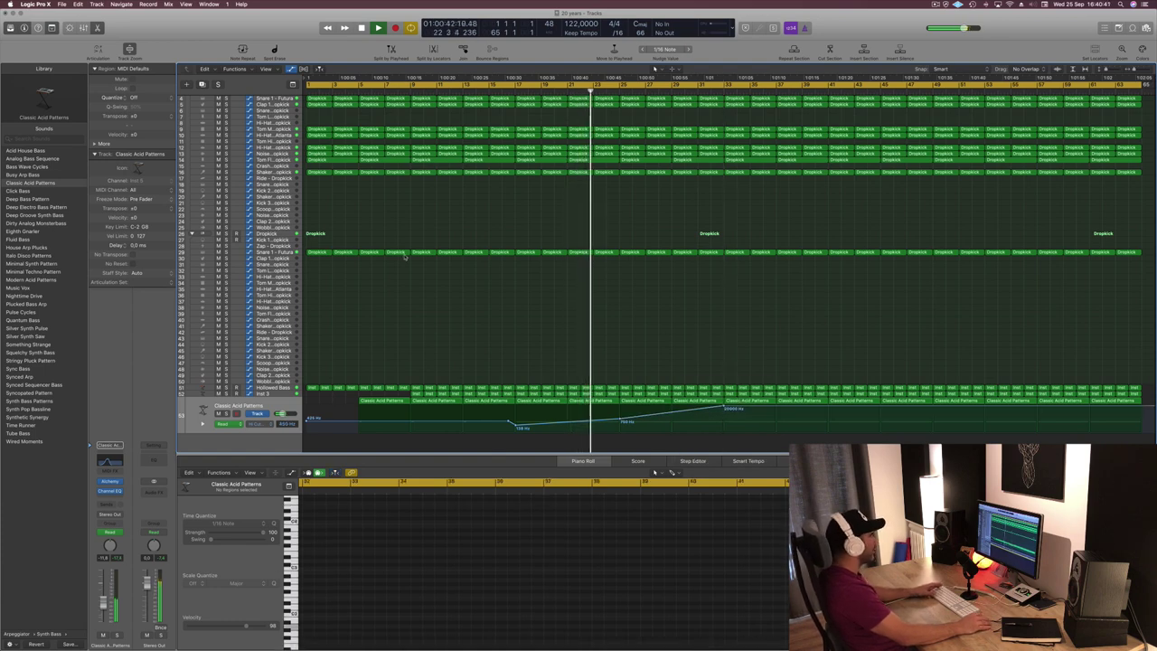
Stop playback and dip the Snare 1 - Futura high cut automation at bar 21, returning to 20000 Hz at bar 25.
click(286, 253)
key(space)
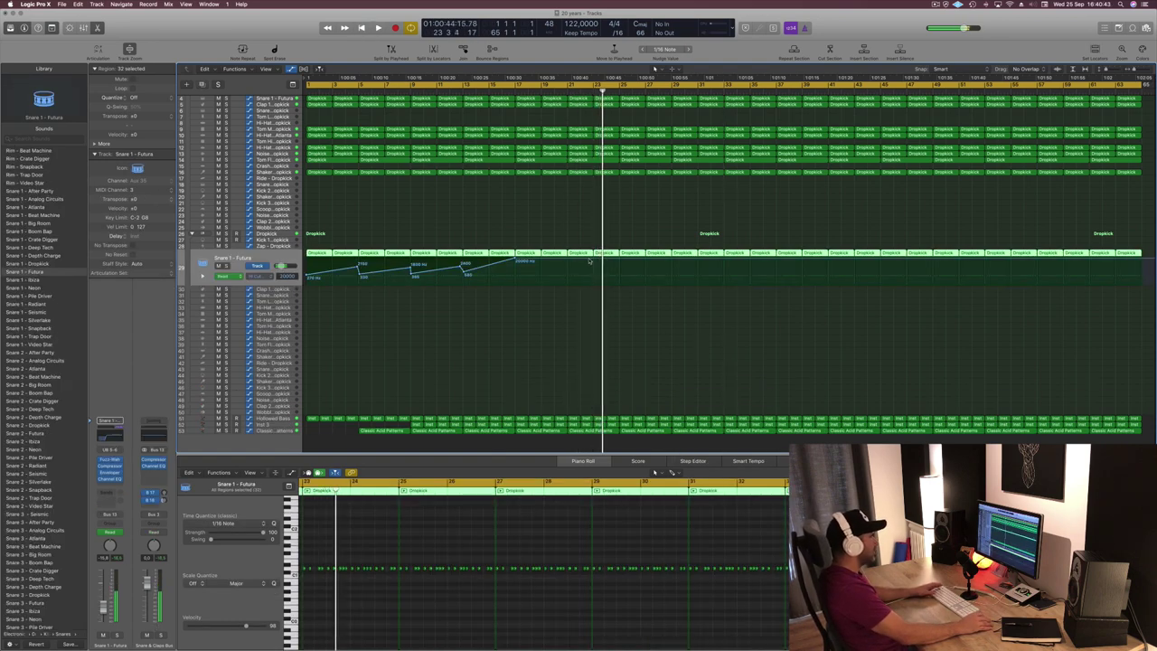
click(568, 261)
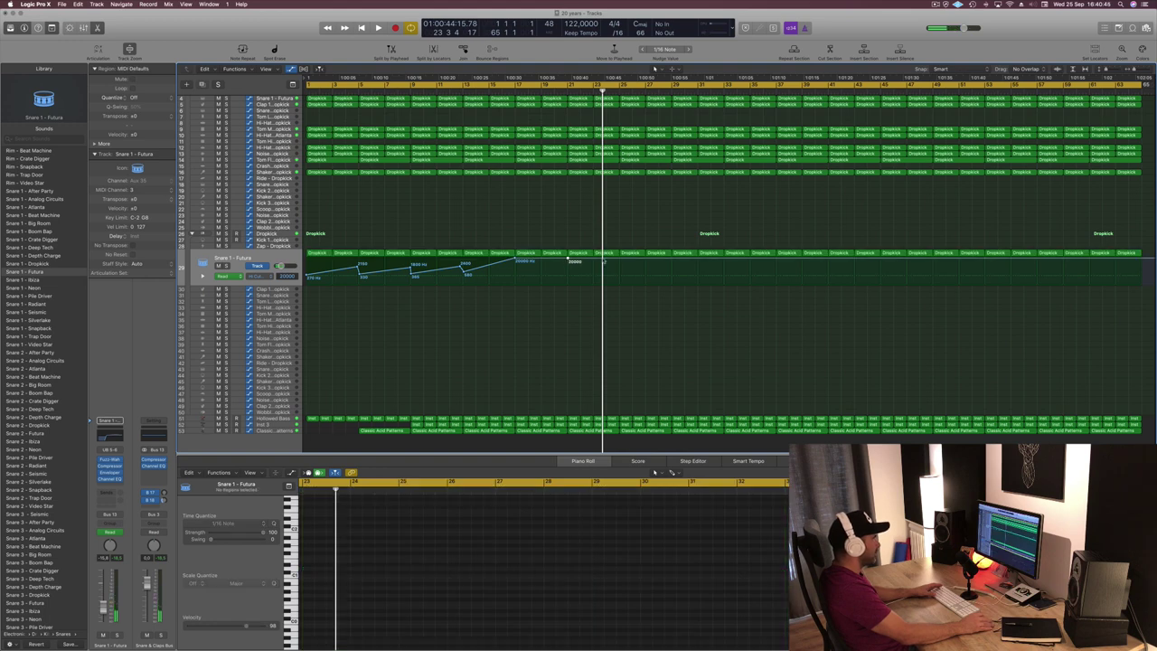
drag(569, 261, 570, 268)
Cycle playback from bar 17 to bar 35 and slightly lower the bar 21 point of the Snare 1 - Futura high cut automation.
click(515, 90)
click(516, 85)
drag(516, 85, 619, 88)
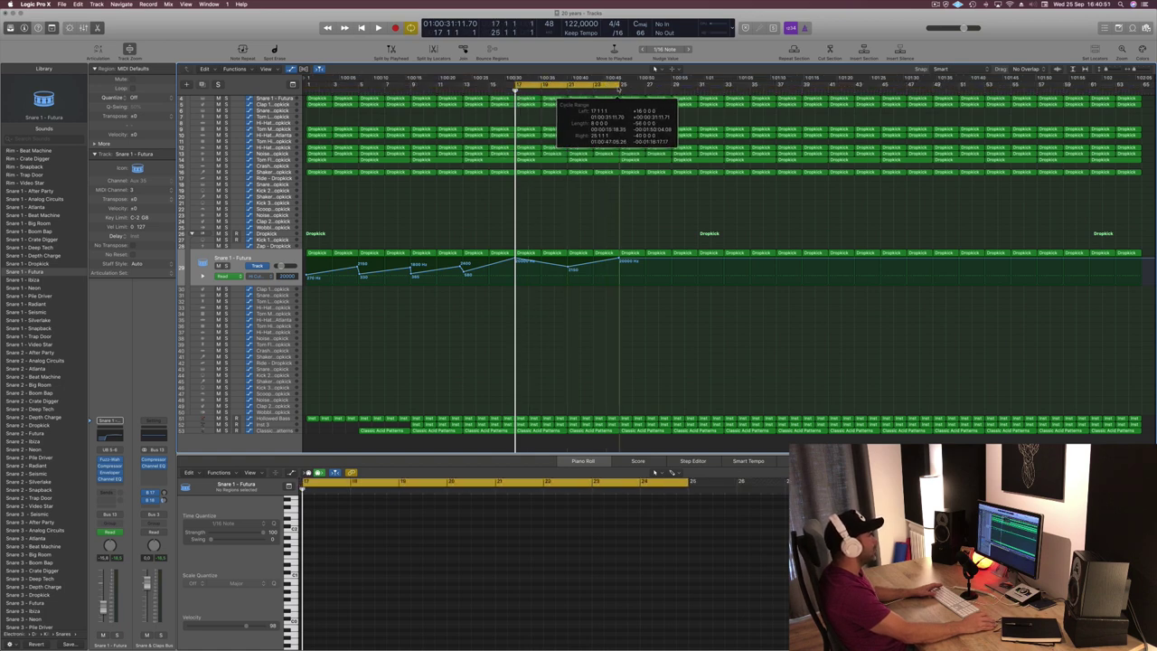
key(space)
drag(568, 267, 567, 268)
drag(622, 85, 749, 96)
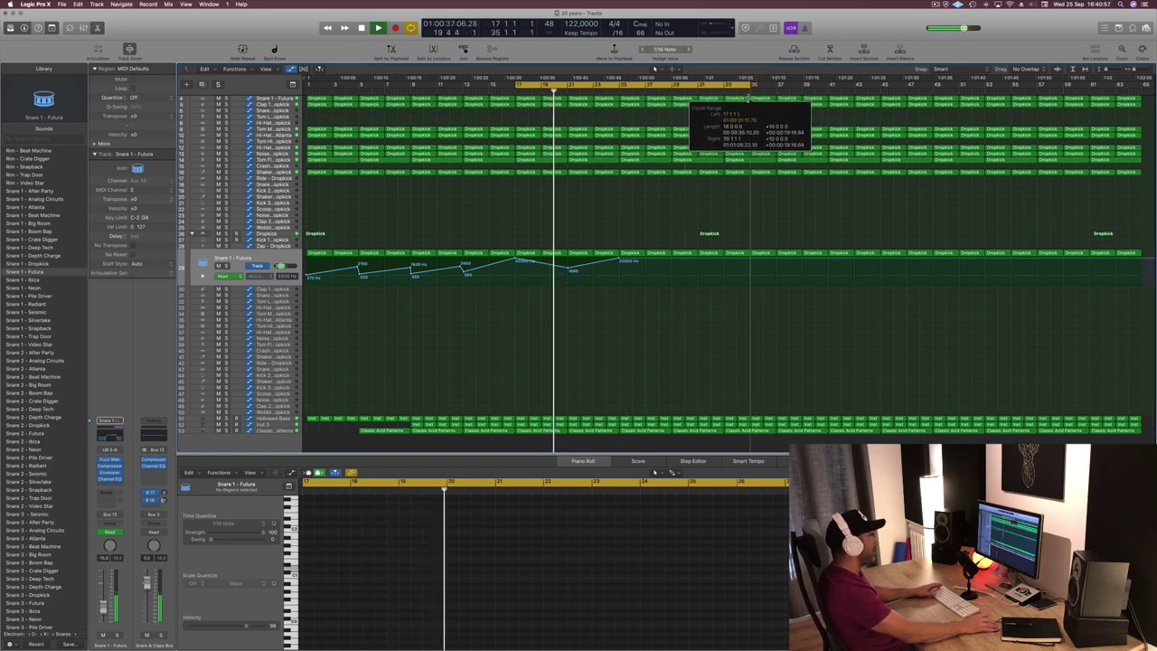
Reshape the Snare 1 - Futura high cut to fall to about 215 Hz at bar 25 and rise again by bar 35, removing the bar 21 point.
drag(619, 259, 619, 277)
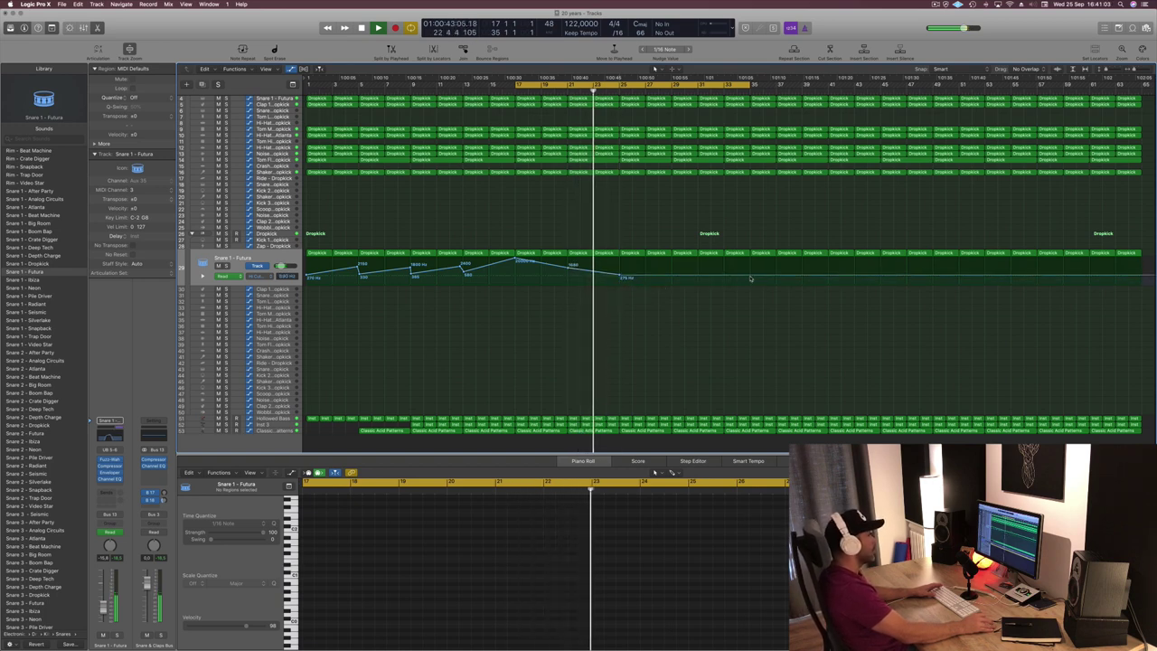
drag(751, 277, 750, 260)
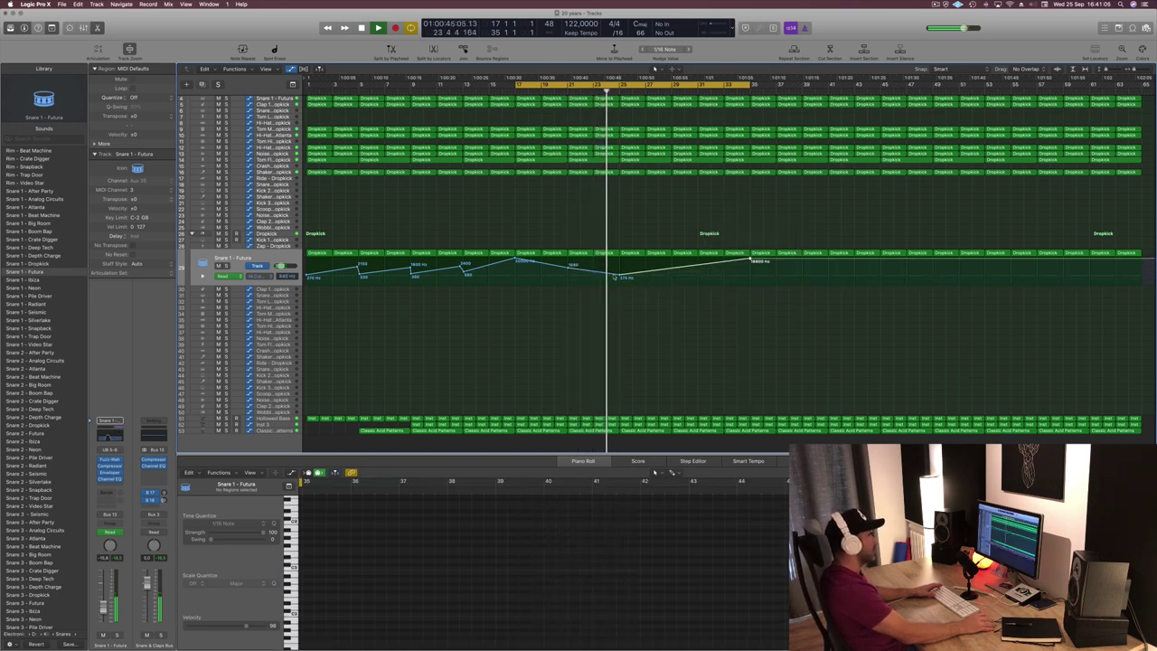
drag(568, 264, 569, 266)
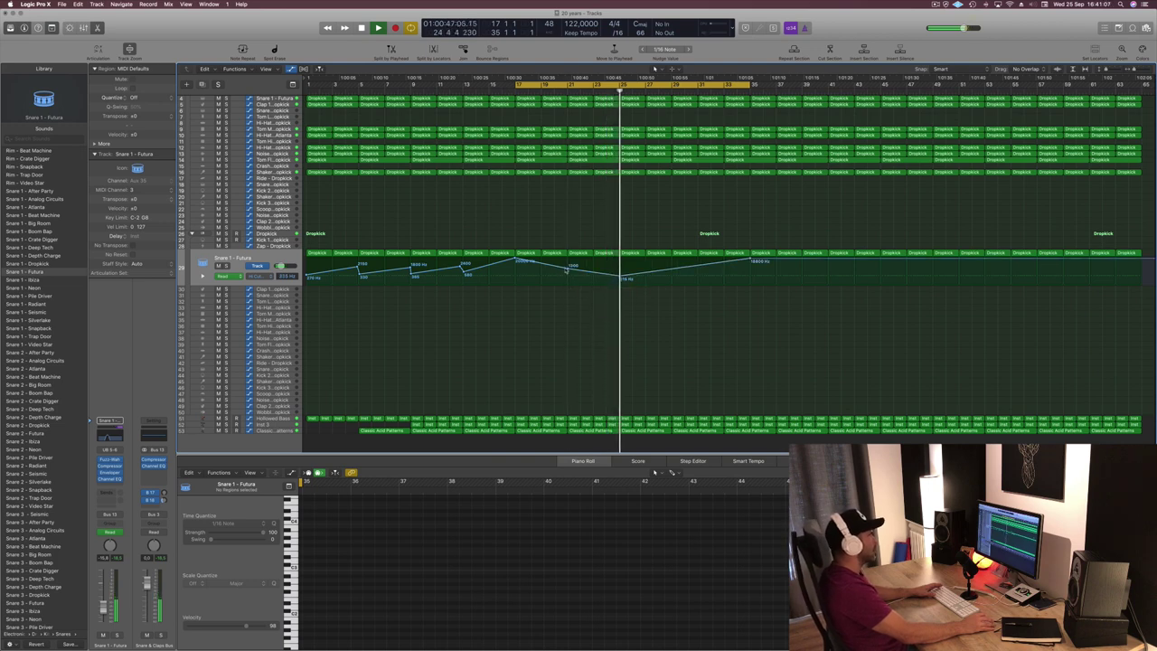
click(567, 268)
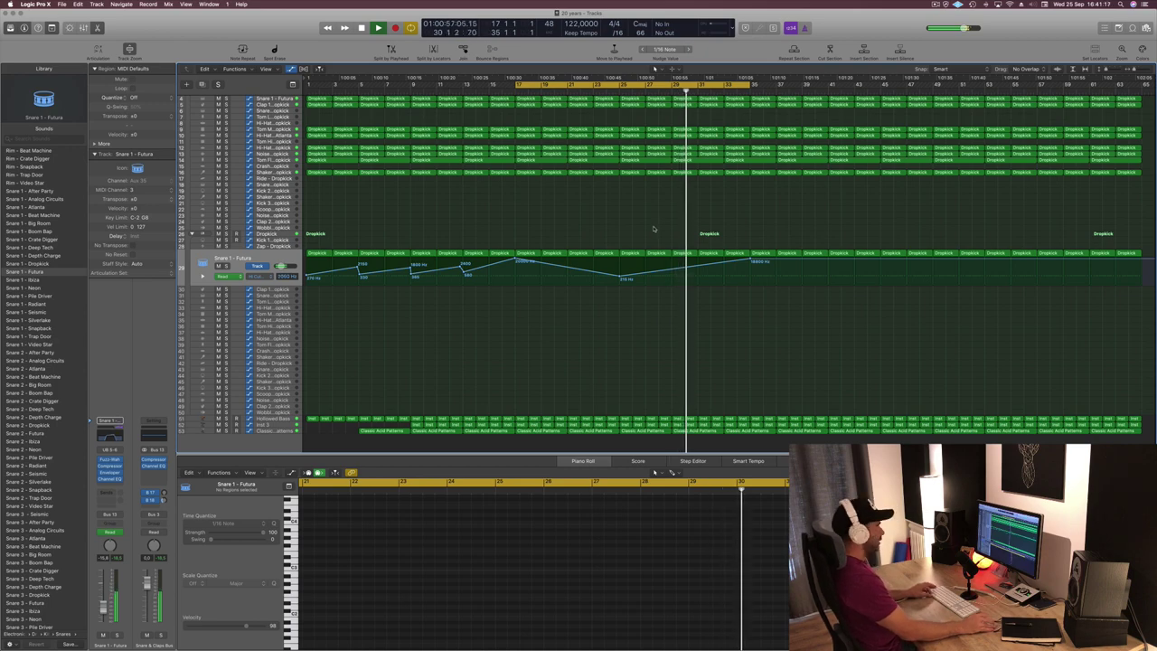
Set the cycle range from bar 35 to bar 53 and start playback from its beginning.
scroll(724, 224, up, 2)
scroll(771, 222, up, 1)
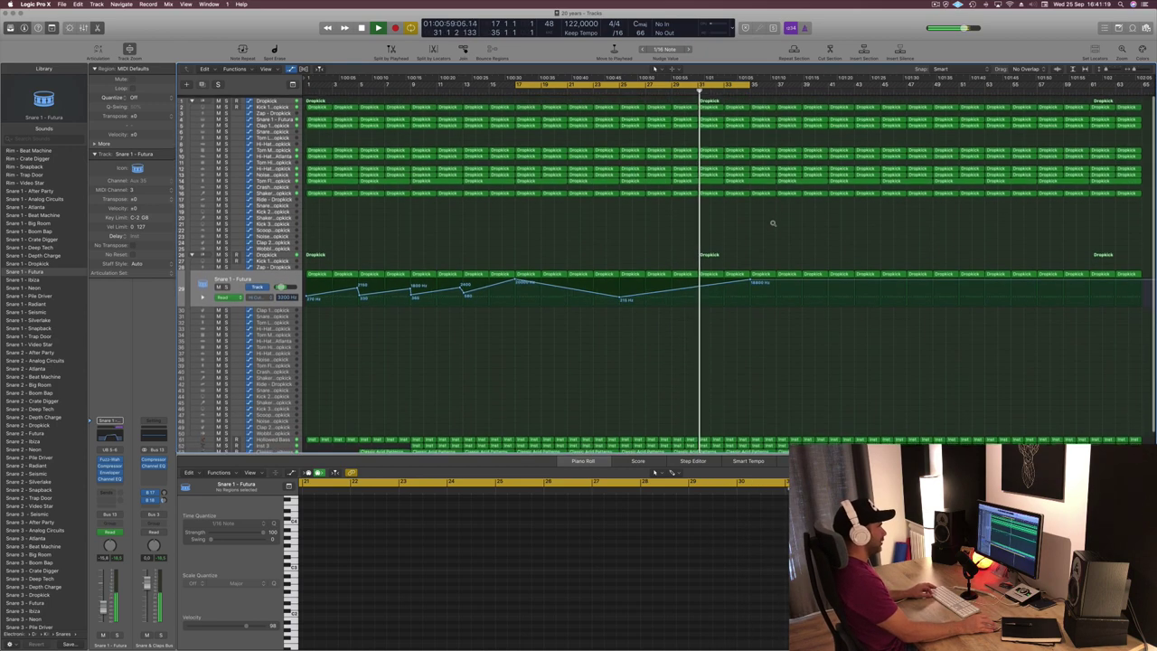
scroll(773, 222, right, 2)
scroll(773, 222, left, 2)
scroll(773, 223, down, 2)
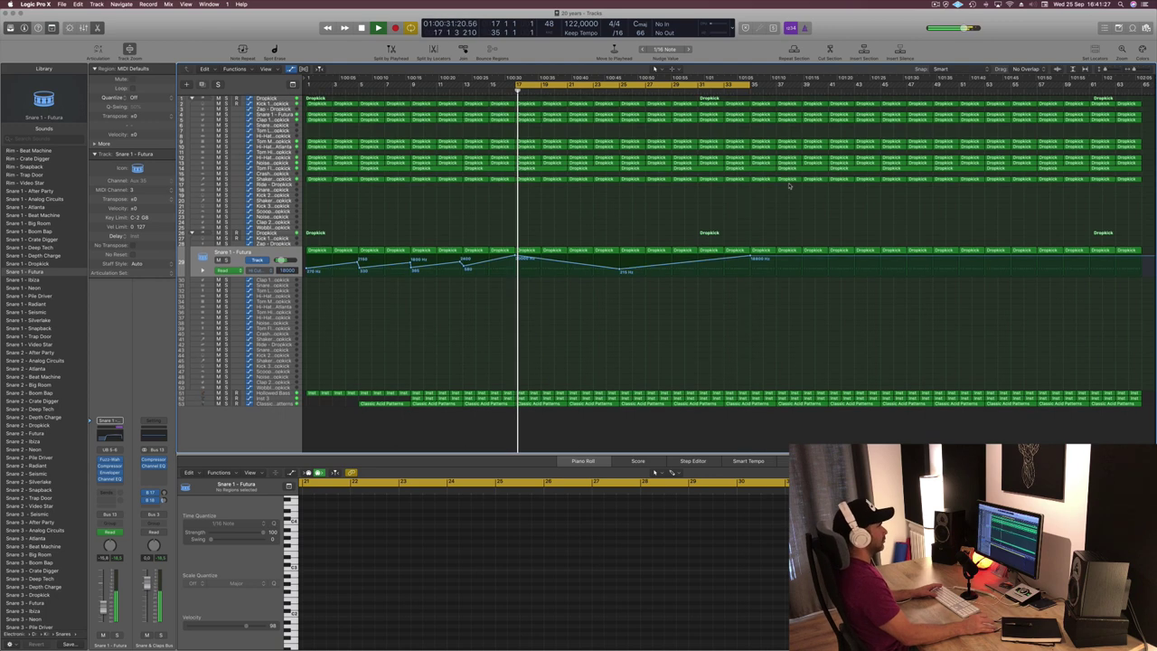
drag(752, 86, 864, 98)
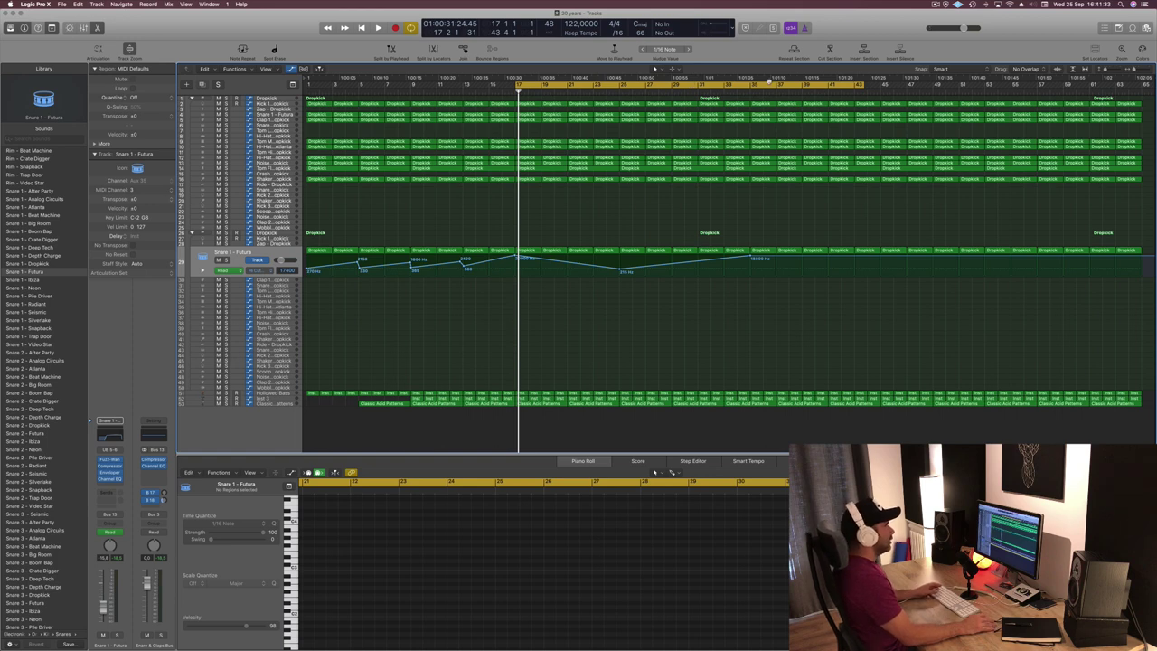
click(762, 85)
drag(756, 87, 994, 101)
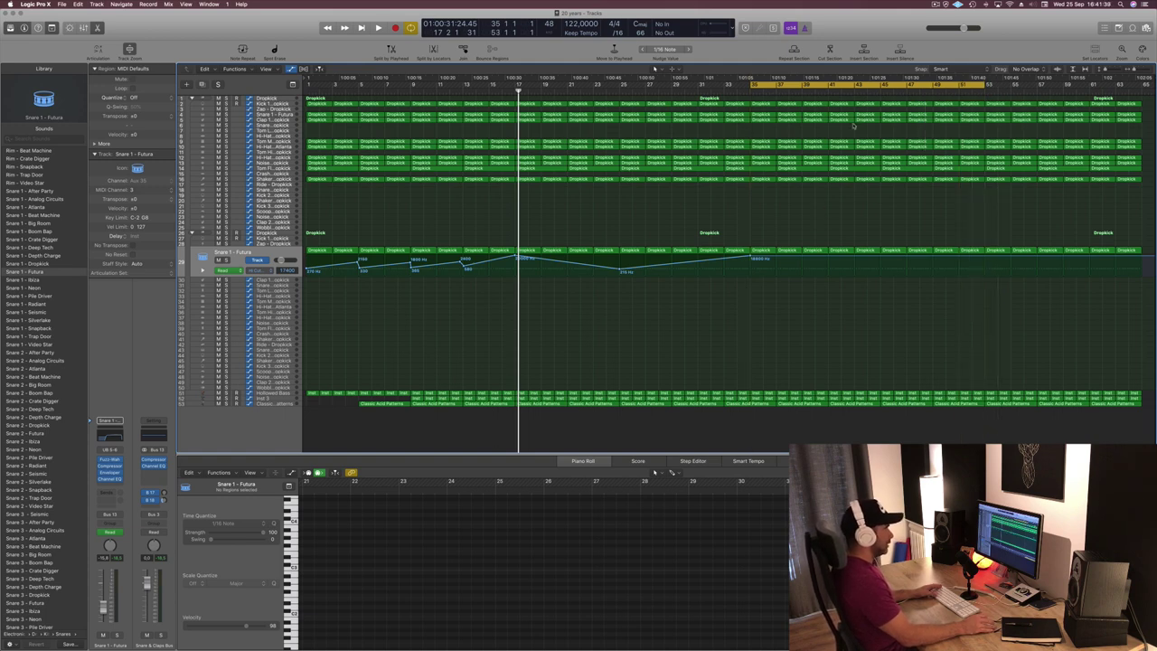
key(space)
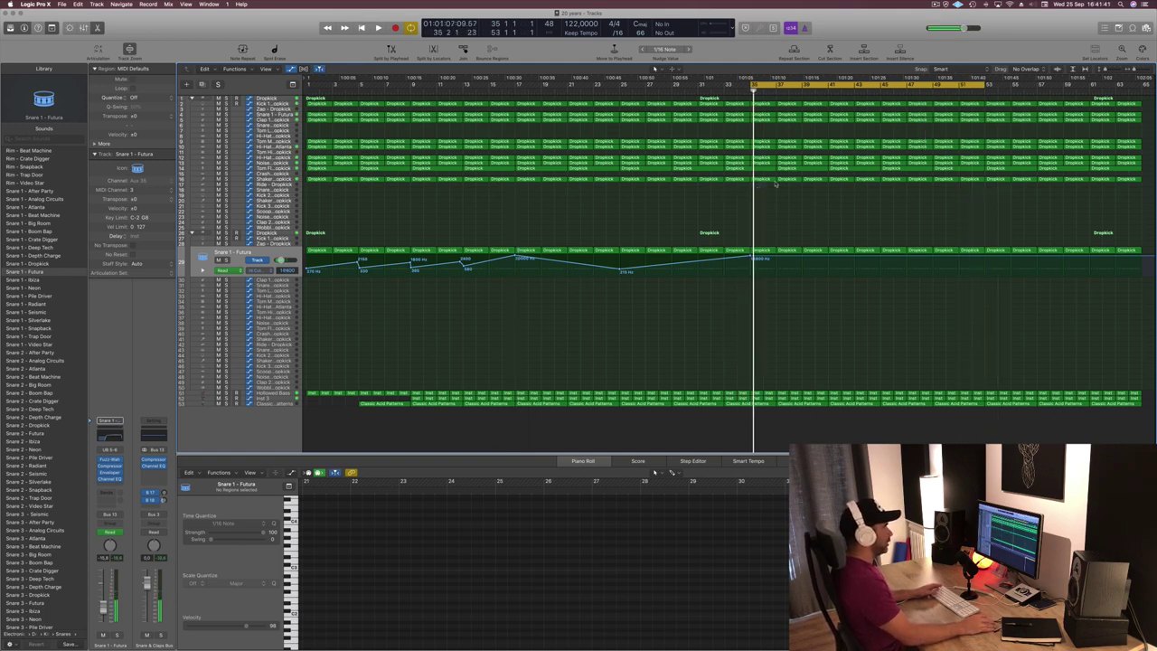
Delete the first Dropkick kit's regions from Snare 1 - Futura down to Shaker between bars 33 and 39, keeping the kick.
drag(762, 189, 797, 115)
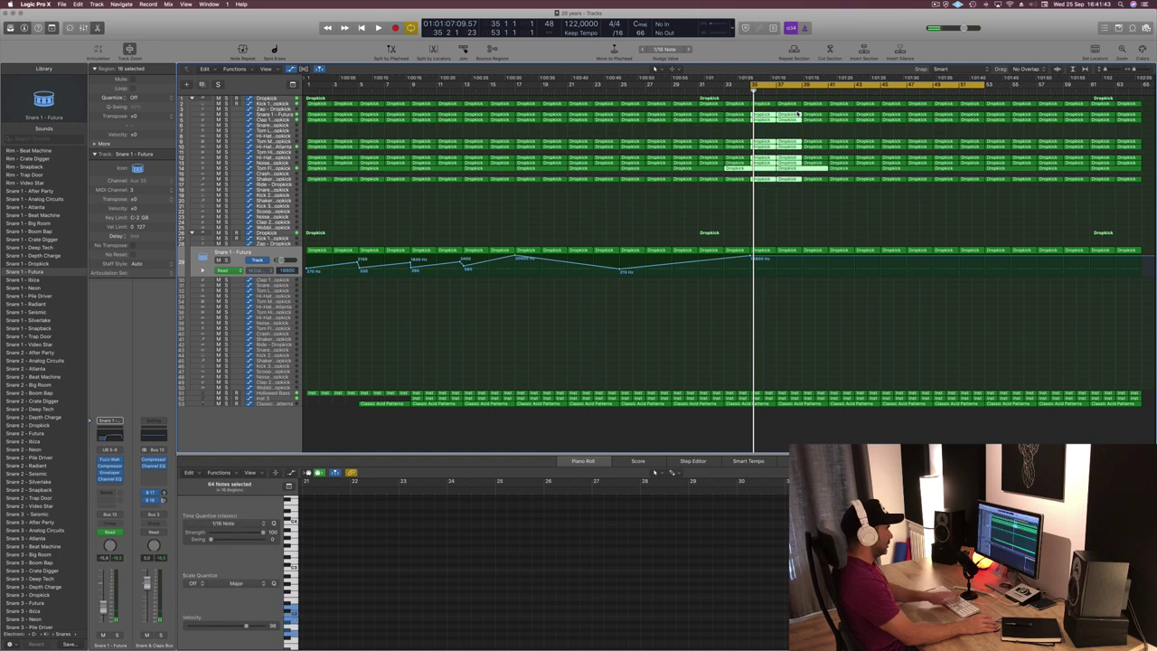
key(Delete)
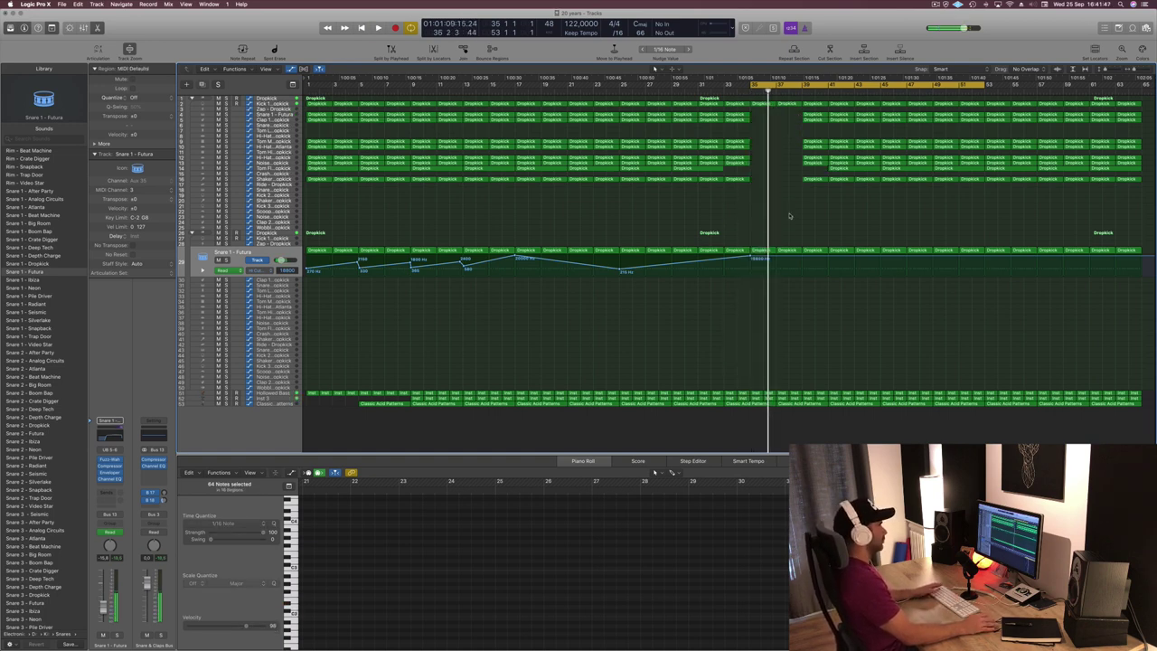
key(space)
click(279, 404)
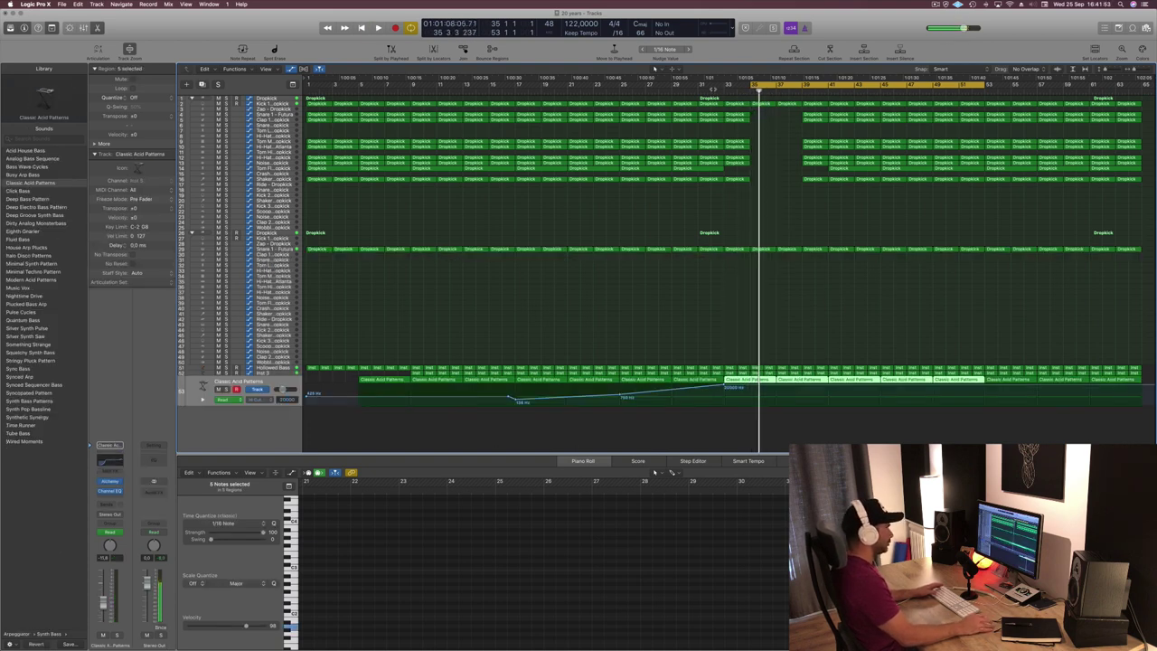
drag(766, 116, 731, 242)
key(Delete)
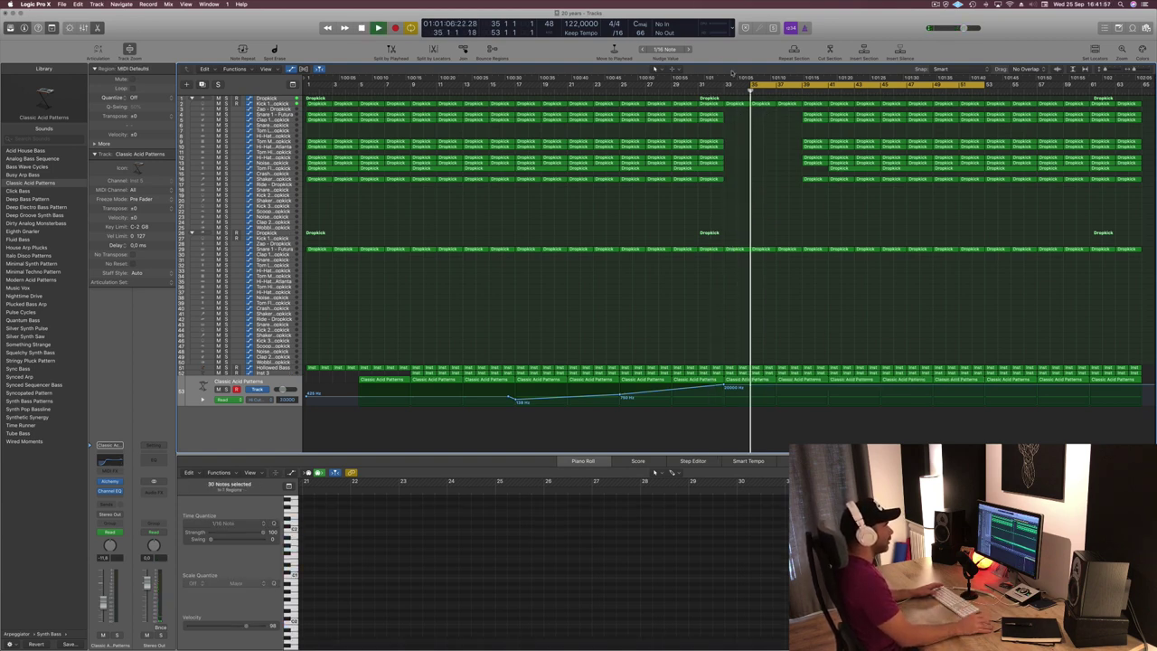
Extend the cycle start back to bar 33 and make the Classic Acid Patterns high cut drop sharply there, rising again to bar 37.
drag(753, 87, 725, 89)
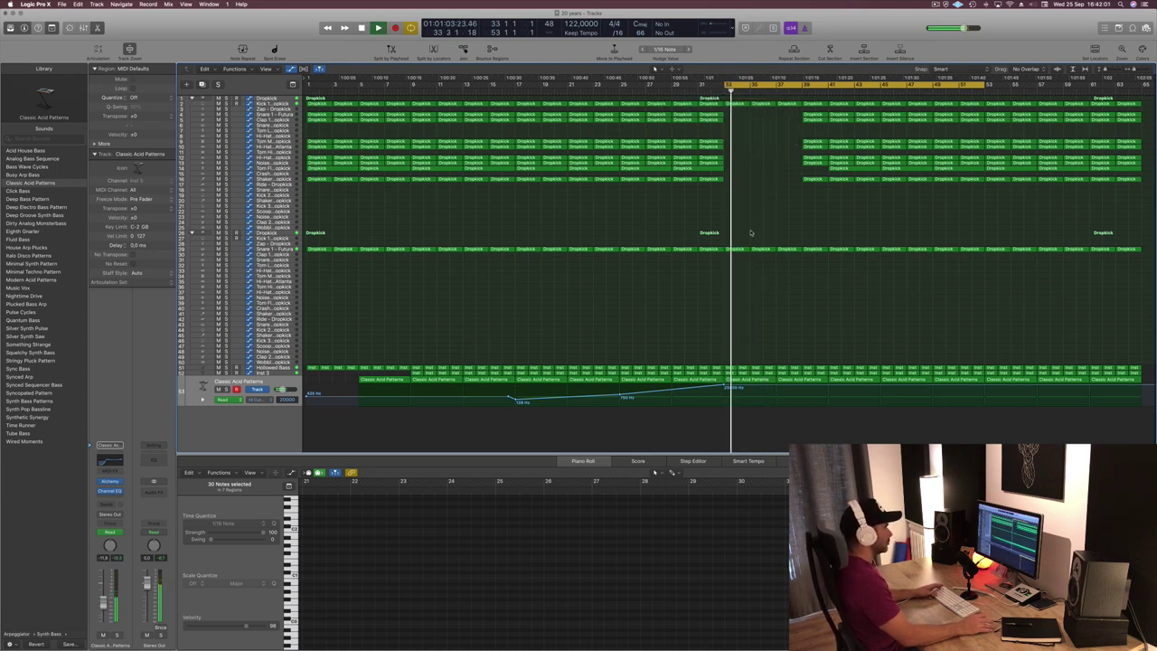
key(space)
key(space)
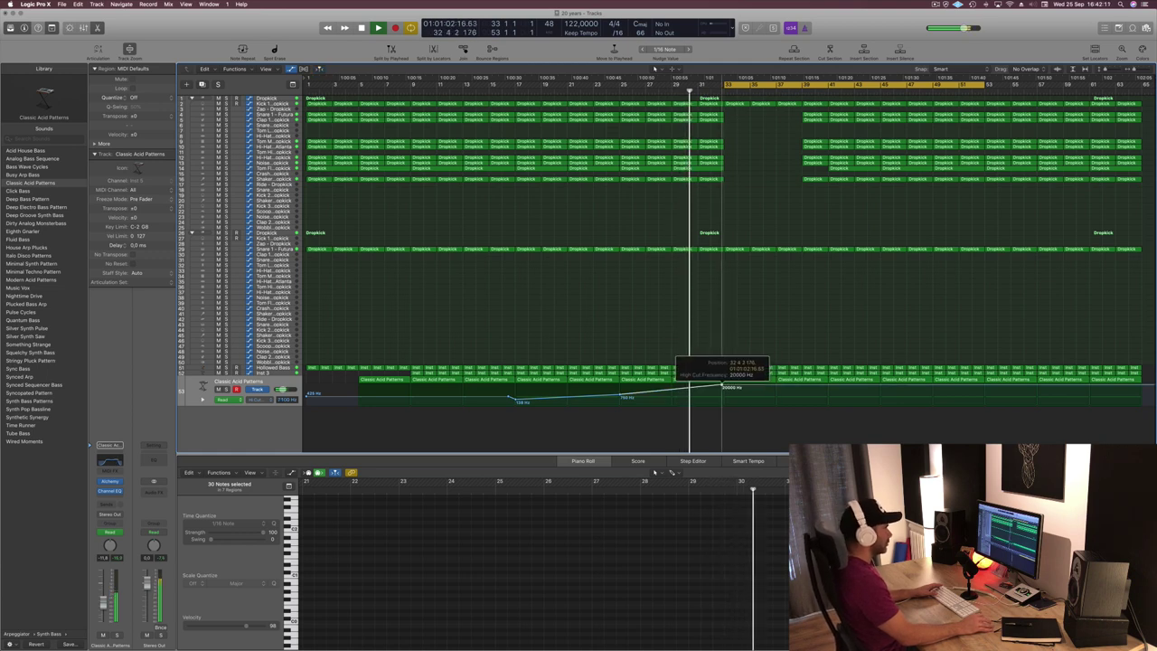
drag(724, 385, 777, 387)
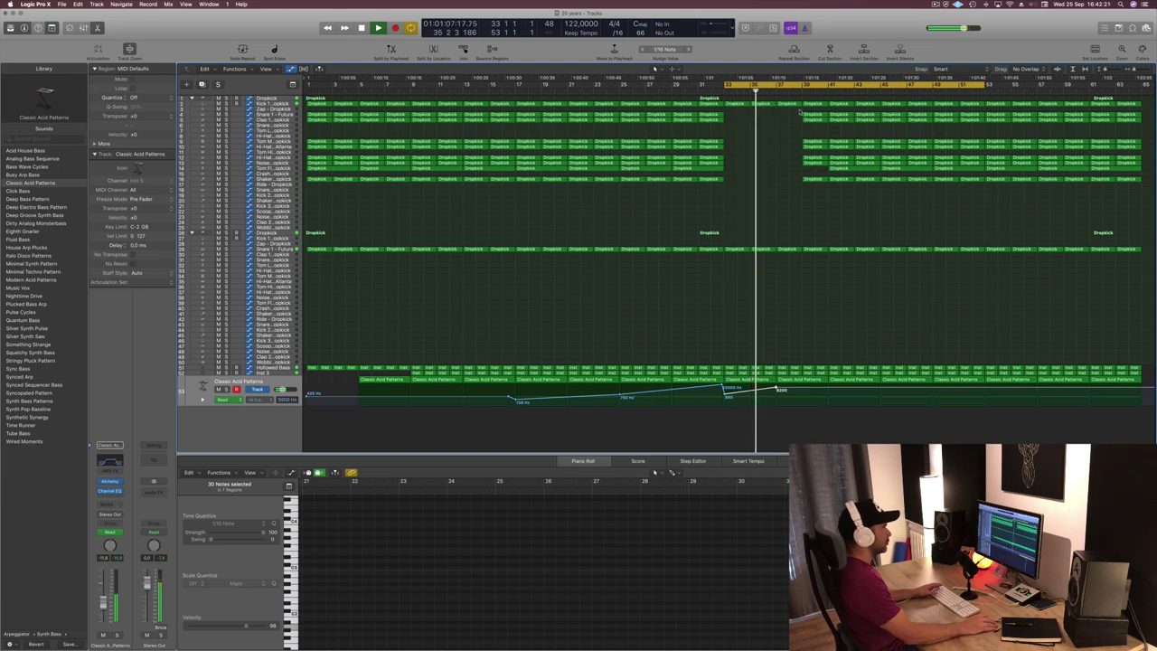
Delete the first Dropkick kit's drum regions between bars 39 and 41, including the Kick 1 region.
drag(794, 110, 822, 193)
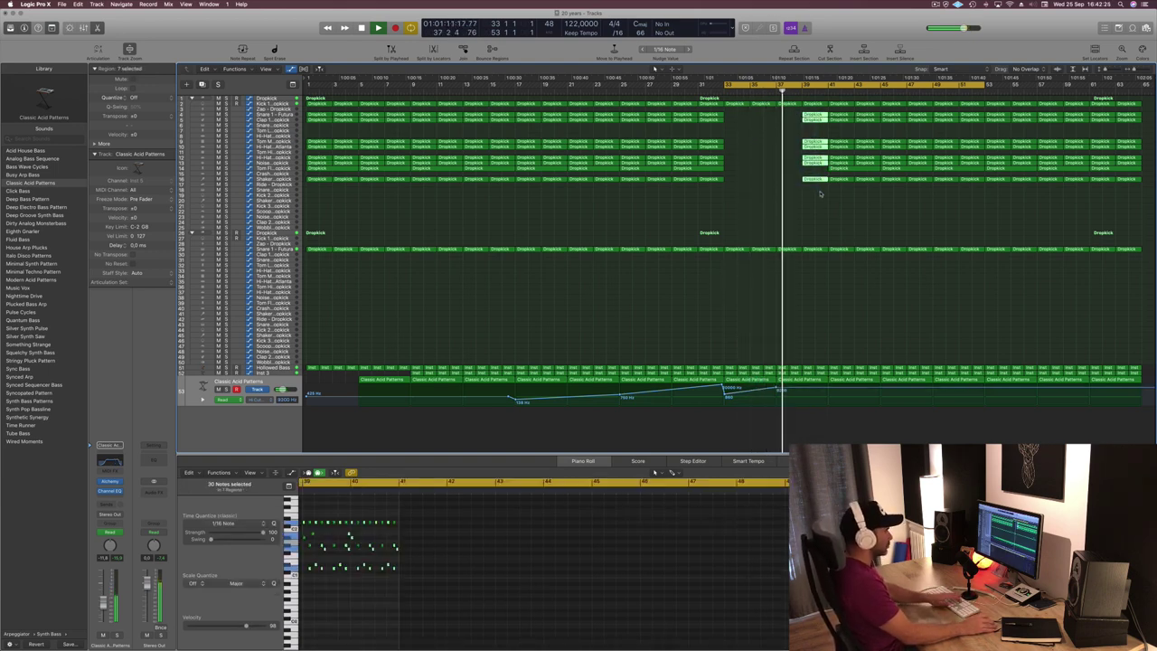
key(Delete)
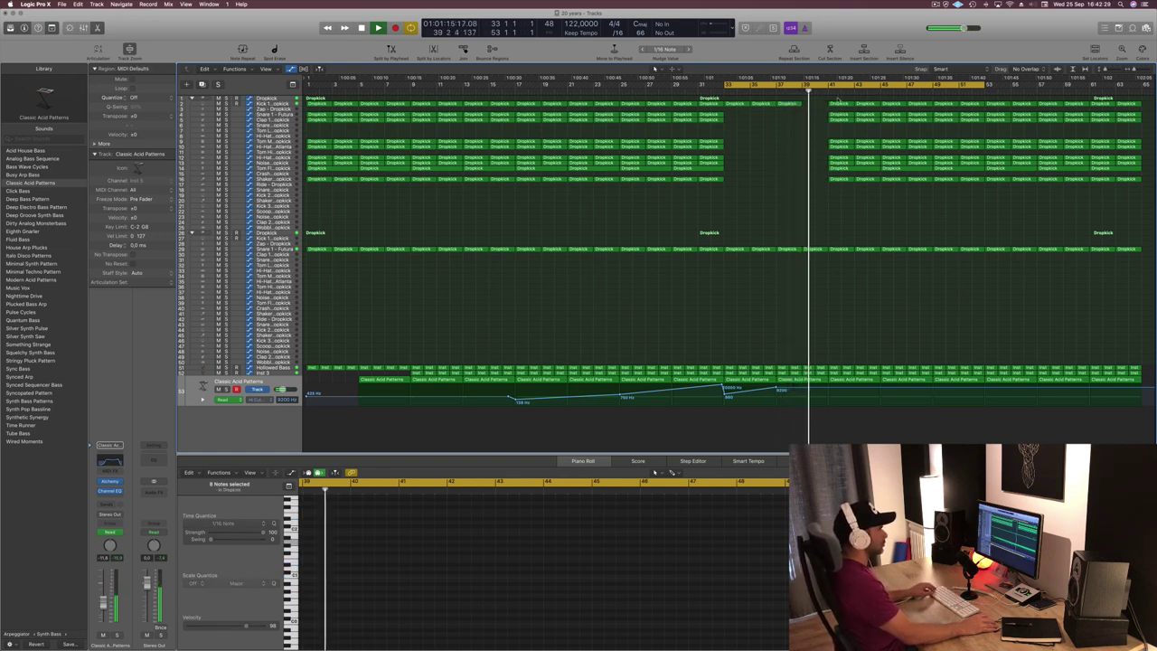
Delete the first Dropkick kit's drum regions between bars 41 and 45 and play from about bar 38.
drag(825, 105, 872, 190)
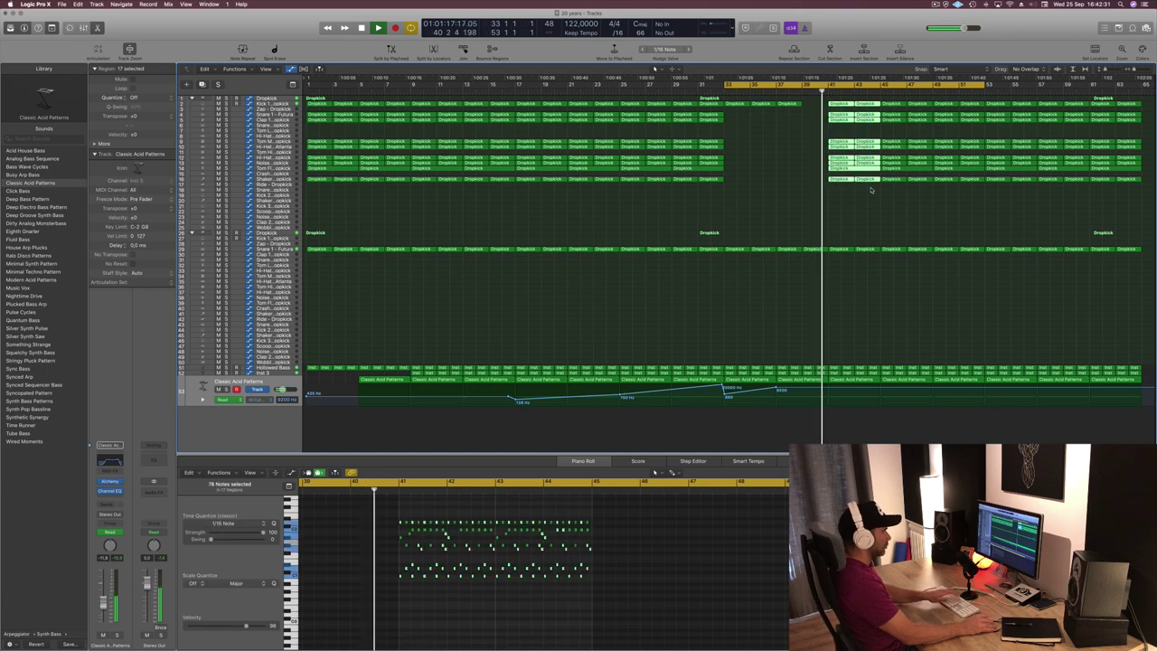
key(Delete)
click(790, 91)
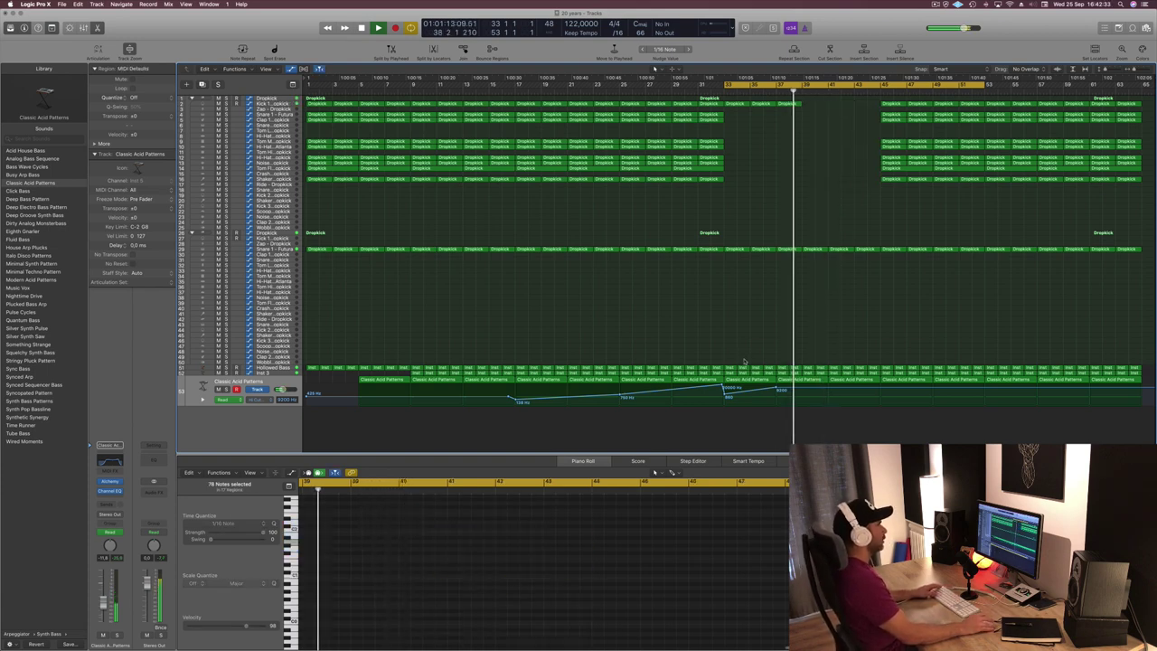
Replay from bar 33 and make the Classic Acid Patterns high cut fall from bar 37 to a low point at bar 41.
click(723, 92)
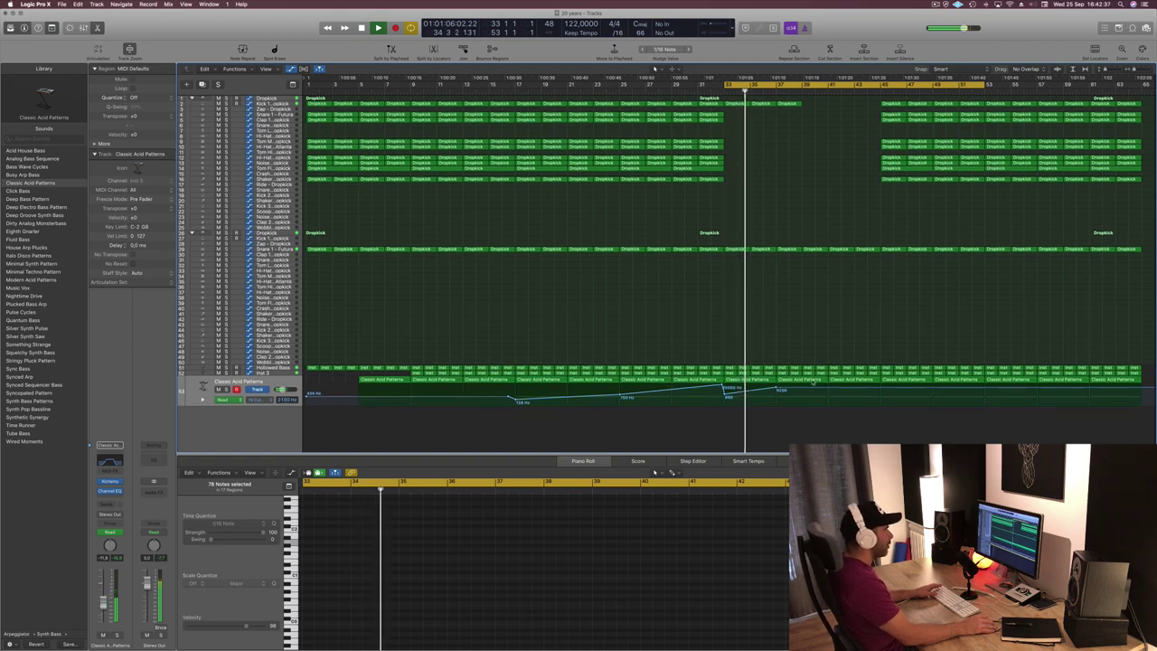
click(776, 390)
drag(776, 389, 827, 399)
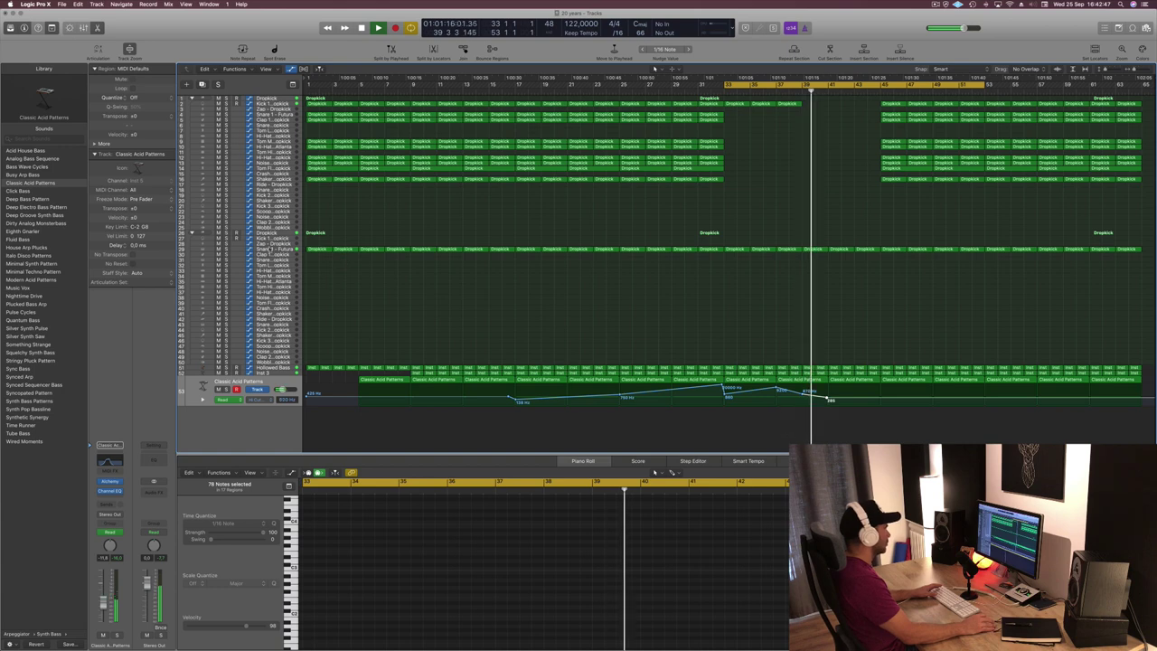
Move the high cut peak of the second kit's Snare 1 - Futura to bar 33 and ramp it down to about 330 Hz at bar 39.
click(270, 249)
key(shift+comma)
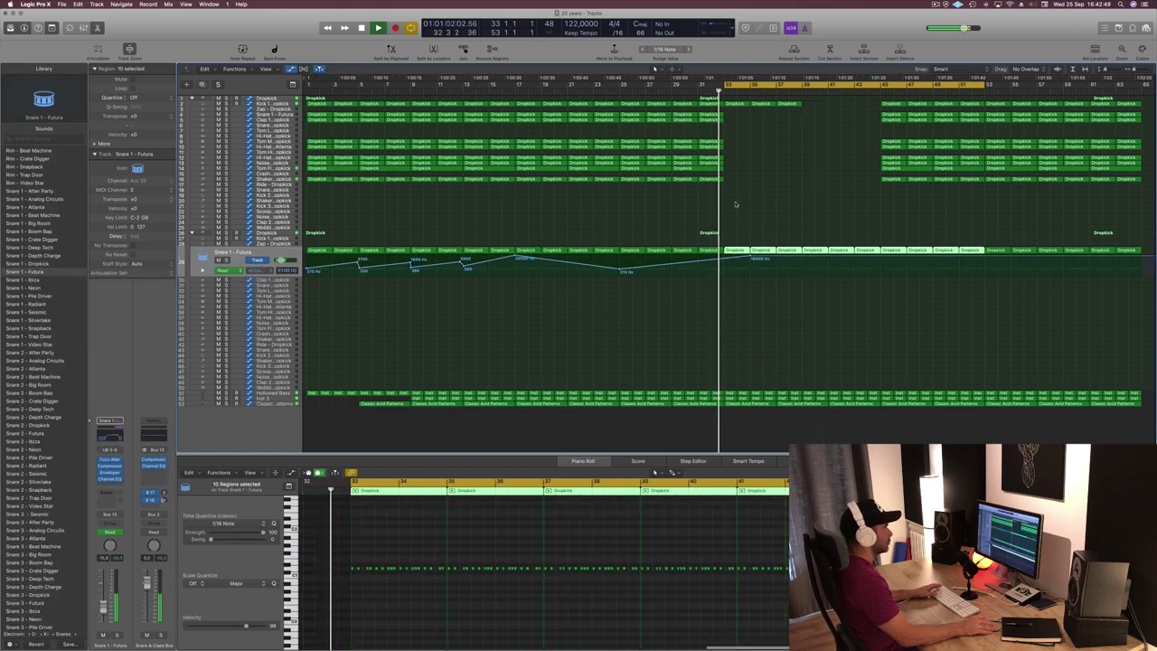
click(729, 259)
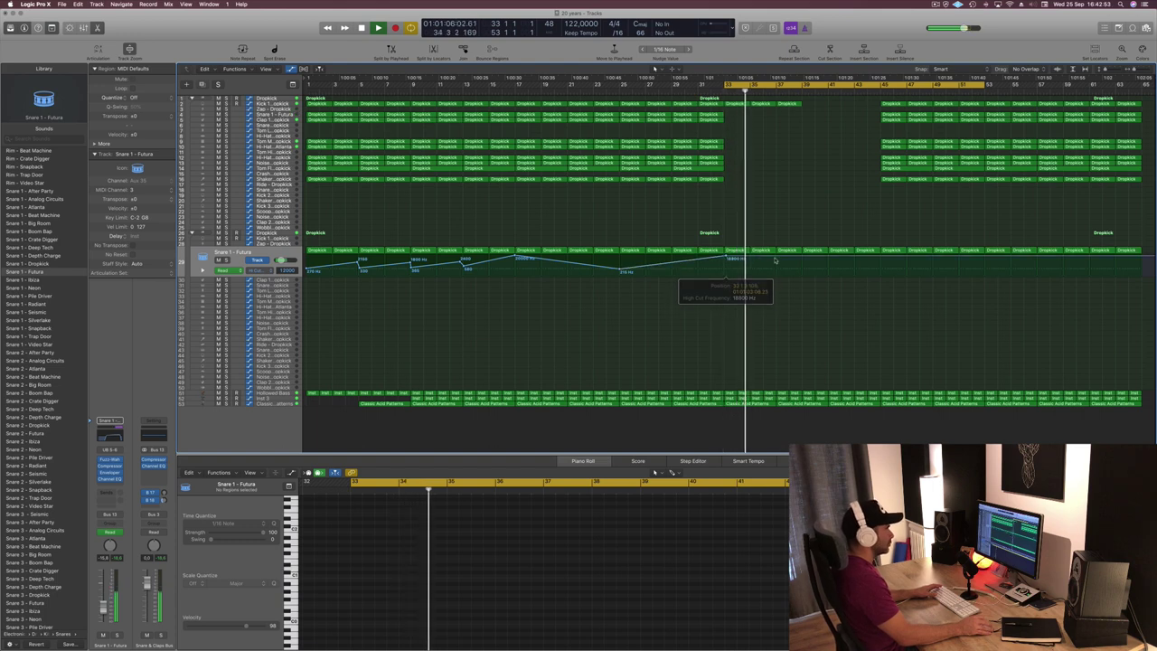
click(801, 260)
drag(802, 259, 802, 271)
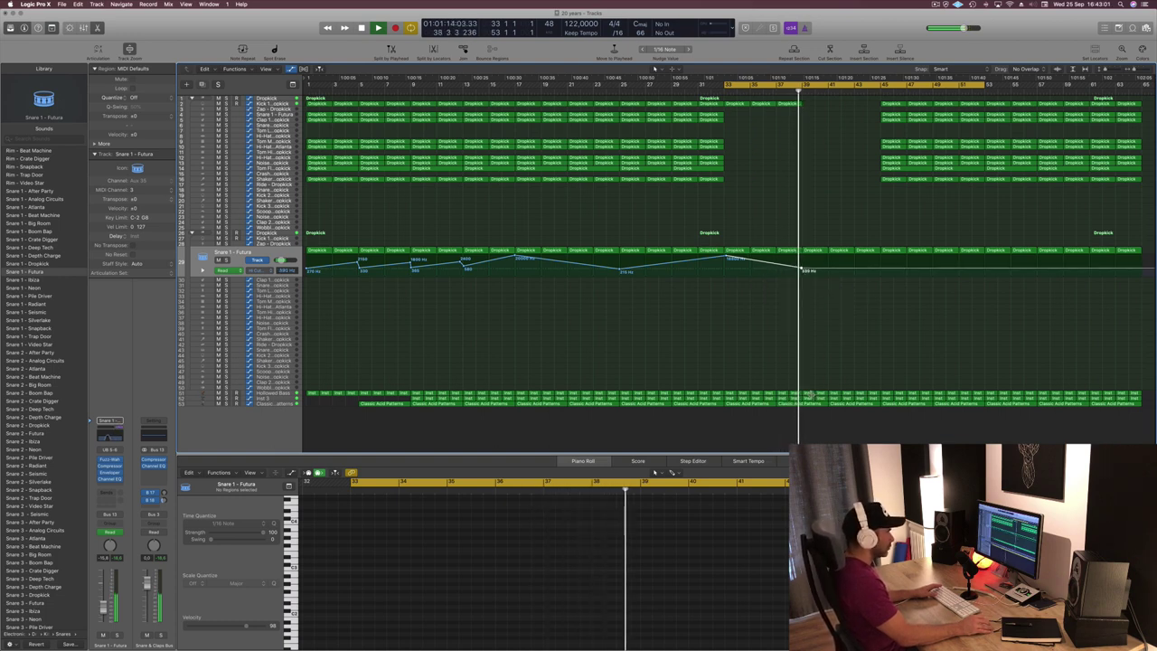
Delete the regions of Hollowed Bass and the instrument track below it between bars 39 and 45.
drag(813, 395, 877, 399)
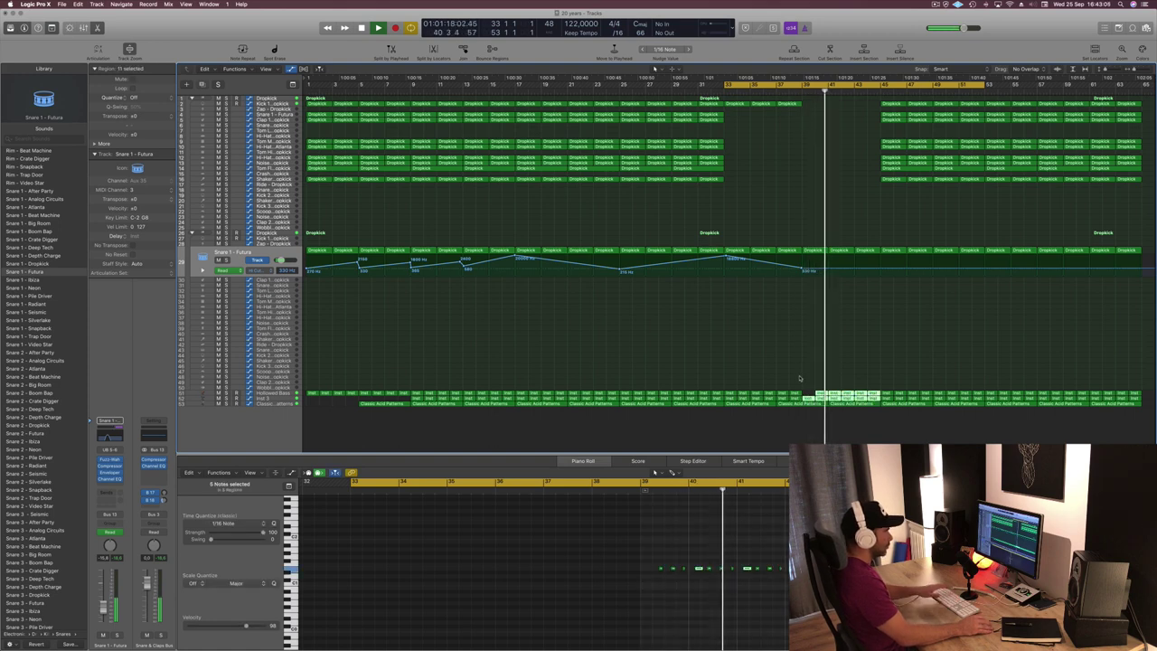
key(Delete)
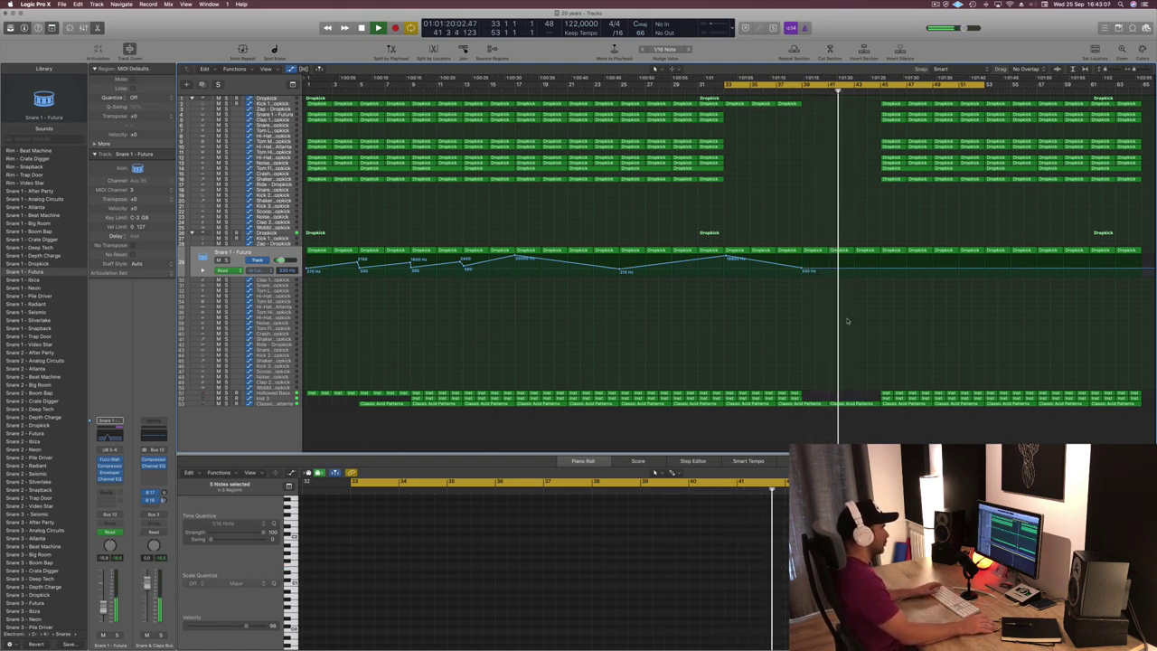
key(space)
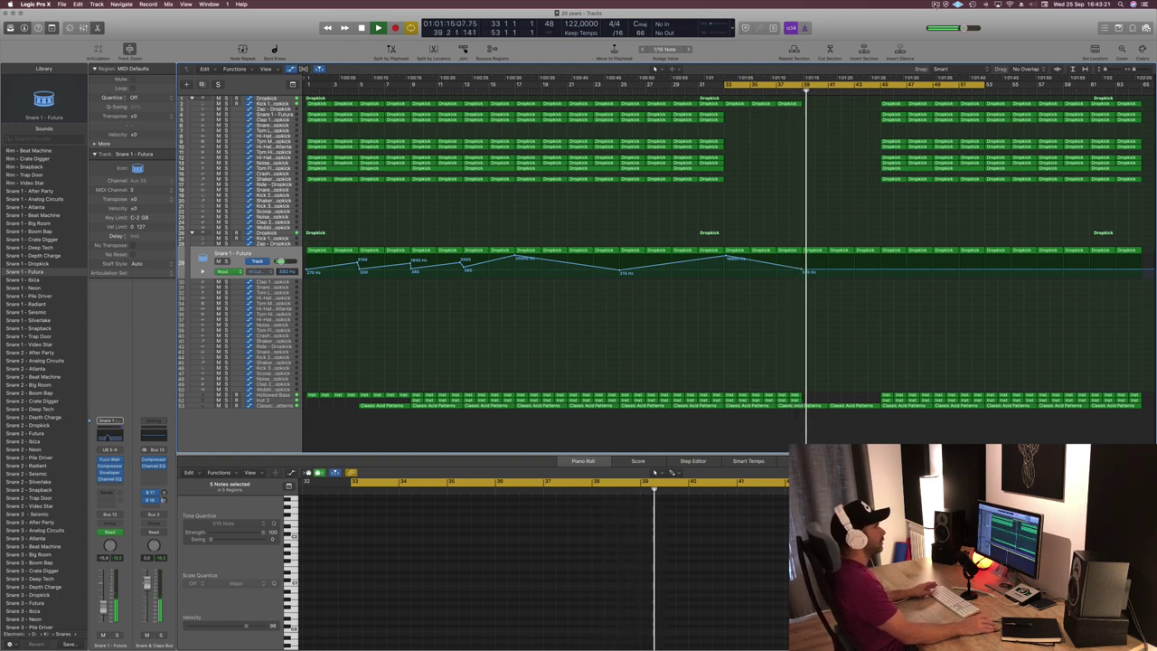
Hold the Snare 1 - Futura high cut low until bar 45 and raise it sharply there.
click(935, 5)
click(891, 22)
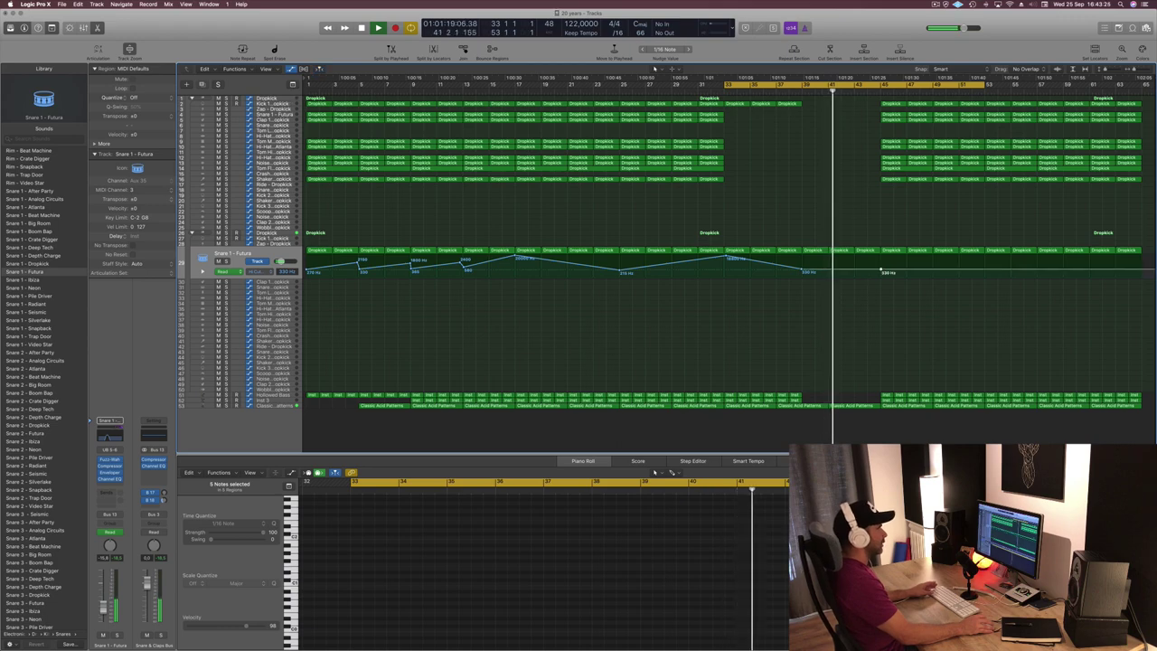
click(882, 263)
drag(882, 263, 882, 260)
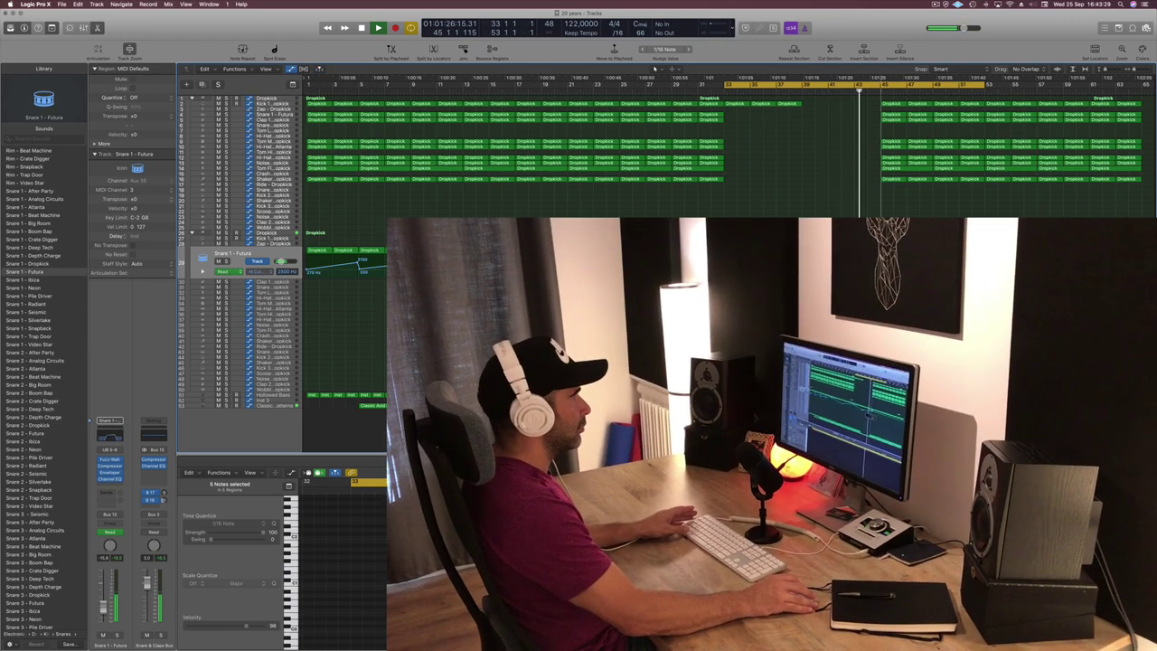